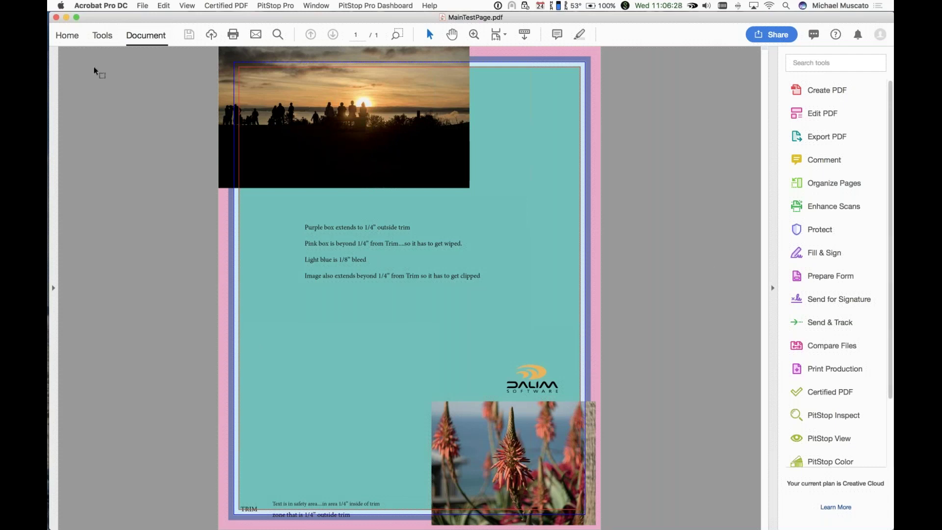
# Switch to InDesign and crop all four sides of the placed PDF's frame to the purple border, 9 in wide by 11.48 in high.
pyautogui.moveTo(76, 17)
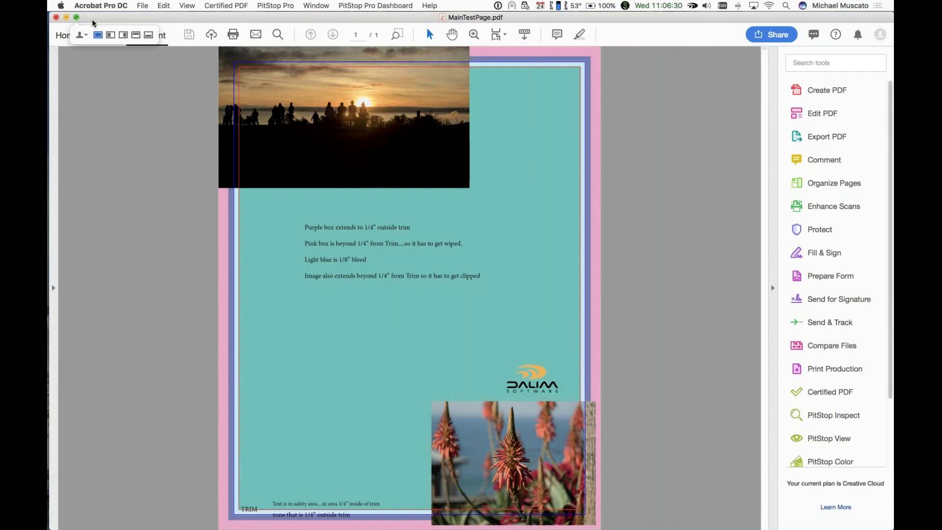
pyautogui.press('cmd+Tab')
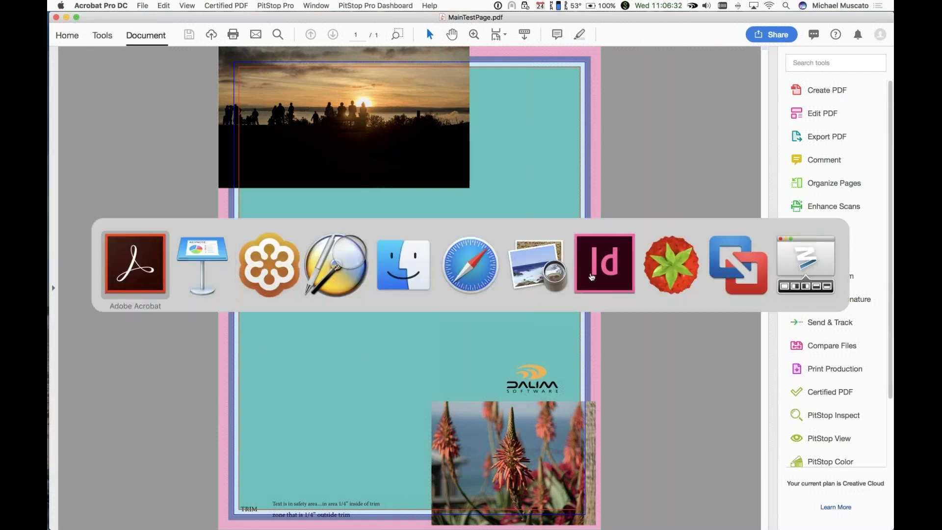
pyautogui.click(603, 260)
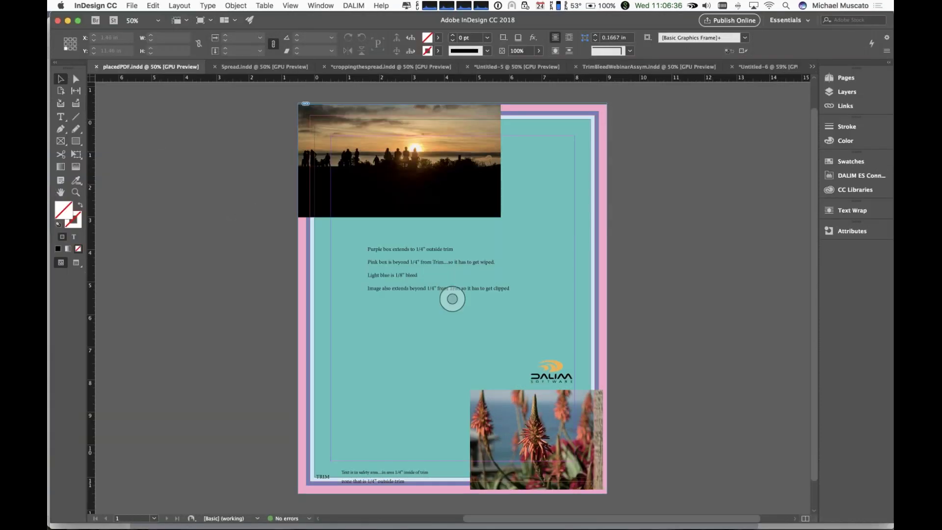
pyautogui.click(367, 411)
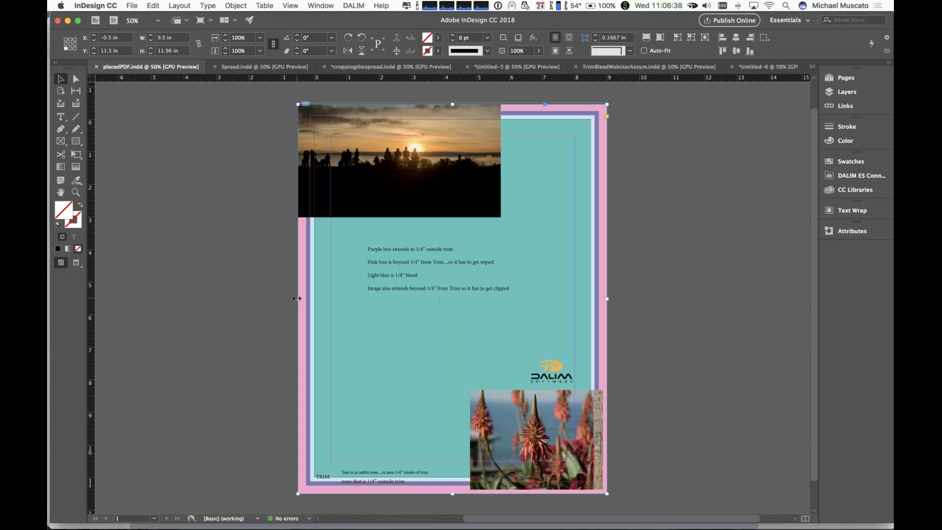
pyautogui.moveTo(297, 299); pyautogui.dragTo(306, 299)
pyautogui.moveTo(456, 494); pyautogui.dragTo(456, 486)
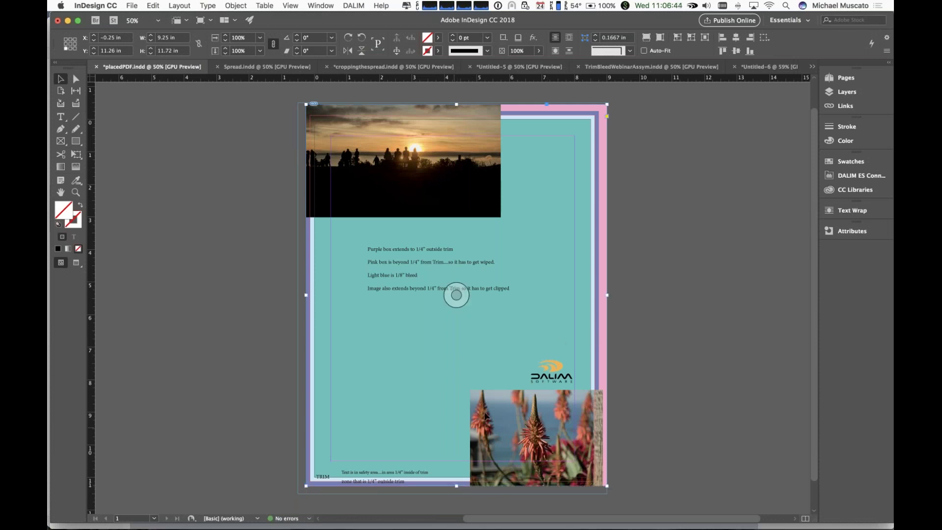
pyautogui.moveTo(606, 295); pyautogui.dragTo(599, 300)
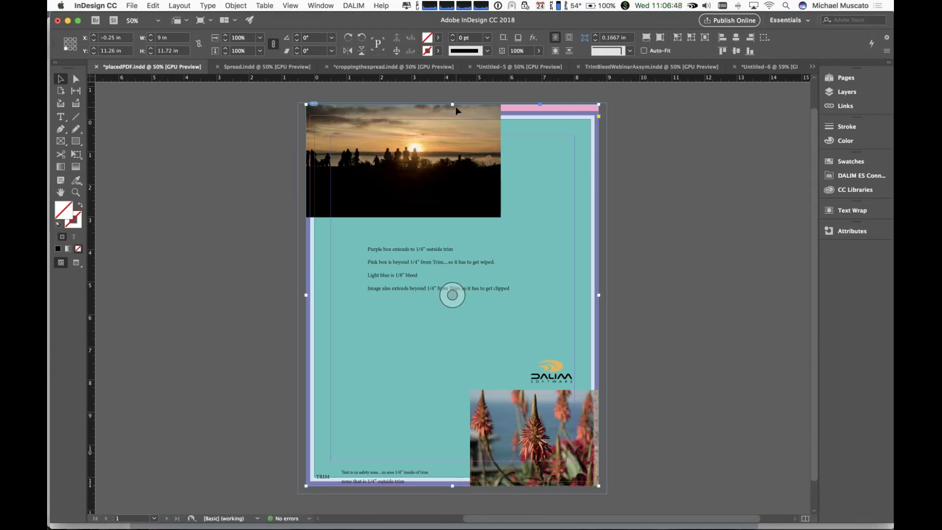
pyautogui.moveTo(452, 105); pyautogui.dragTo(452, 112)
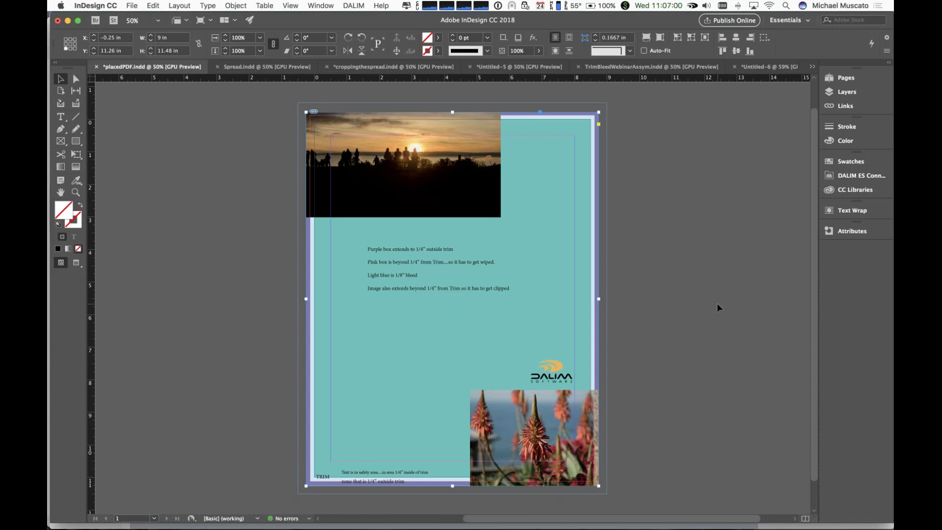
# Switch to TWIST Editor, restore the minimized 1-WebinarWithMergeXP_Full workflow window, and reposition it so its full diagram is visible.
pyautogui.press('super+Tab')
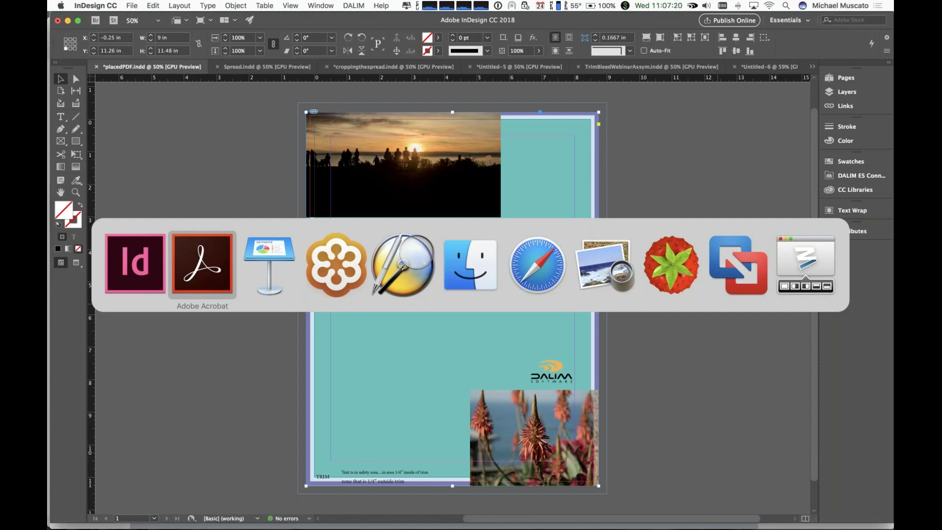
pyautogui.press('super+Tab')
pyautogui.press('super+Tab')
pyautogui.press('super+Tab')
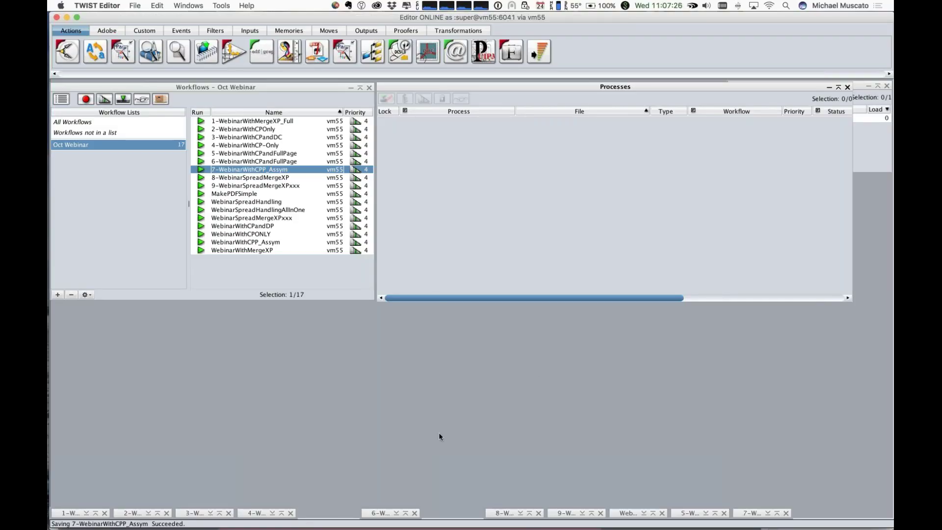
pyautogui.click(72, 514)
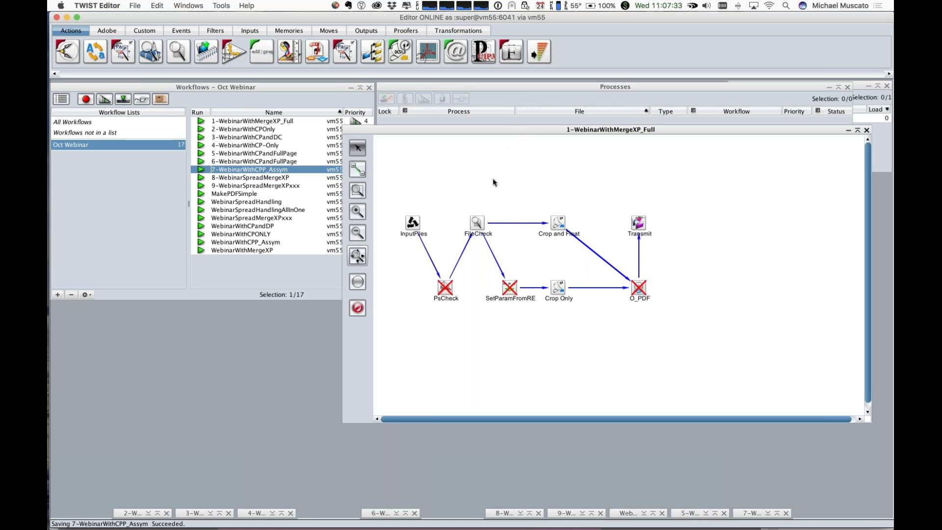
pyautogui.moveTo(505, 128); pyautogui.dragTo(445, 166)
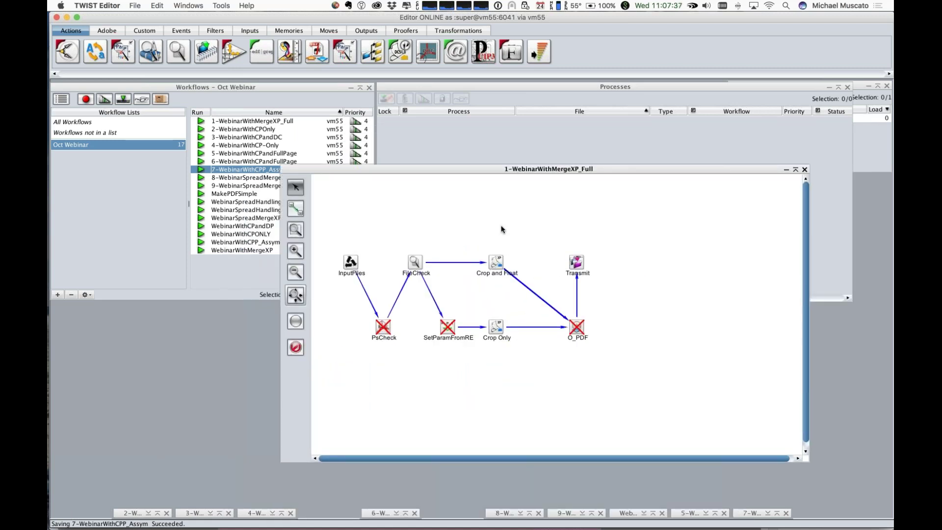
# Preview MainTestPage.pdf, submit it to the 1-WebinarWithMergeXP_Full workflow, and bring the list of running processes forward.
pyautogui.click(236, 95)
pyautogui.click(262, 123)
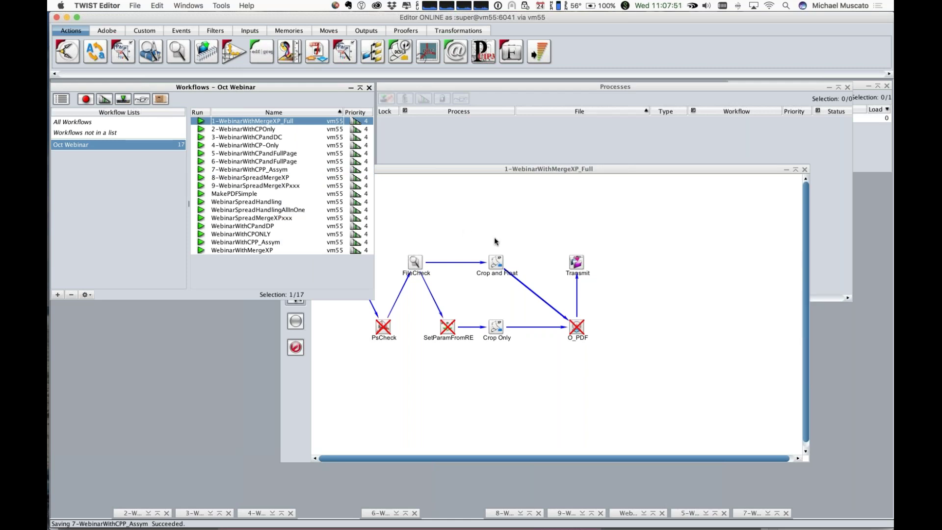
pyautogui.press('super+o')
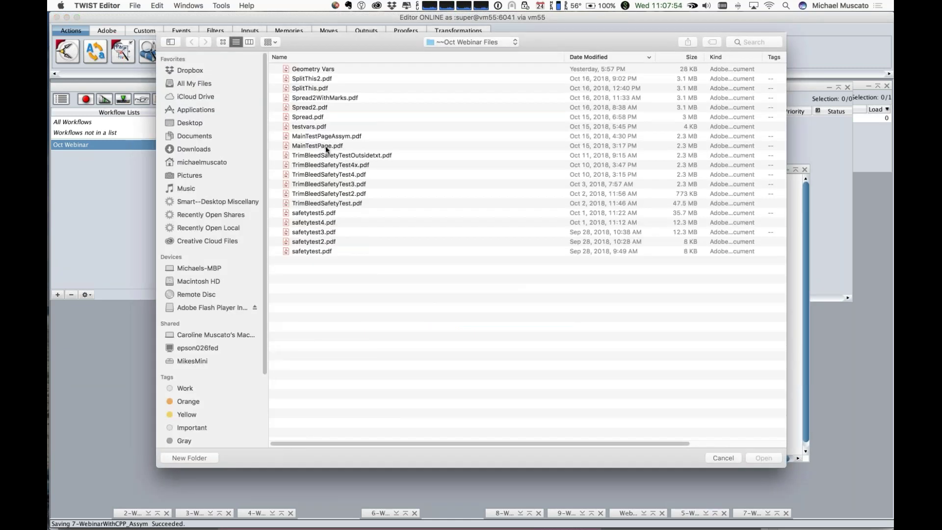
pyautogui.click(325, 146)
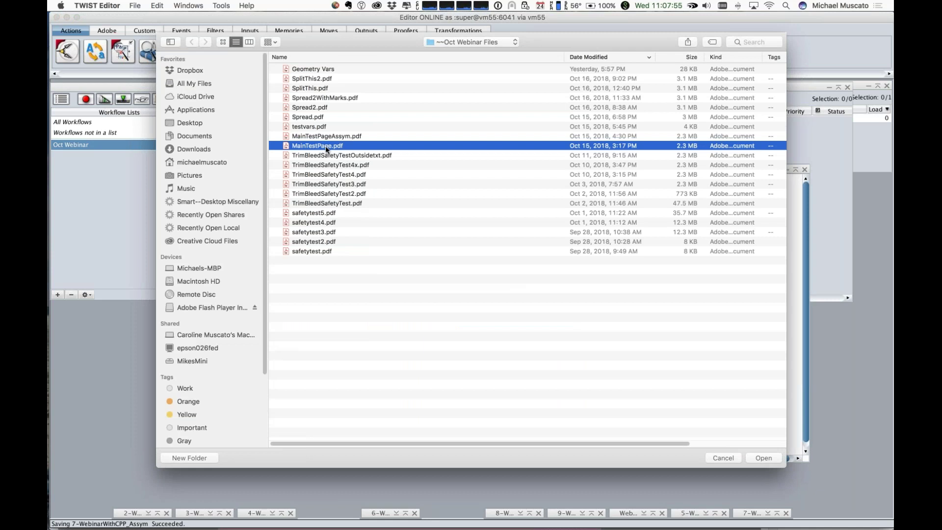
pyautogui.press('space')
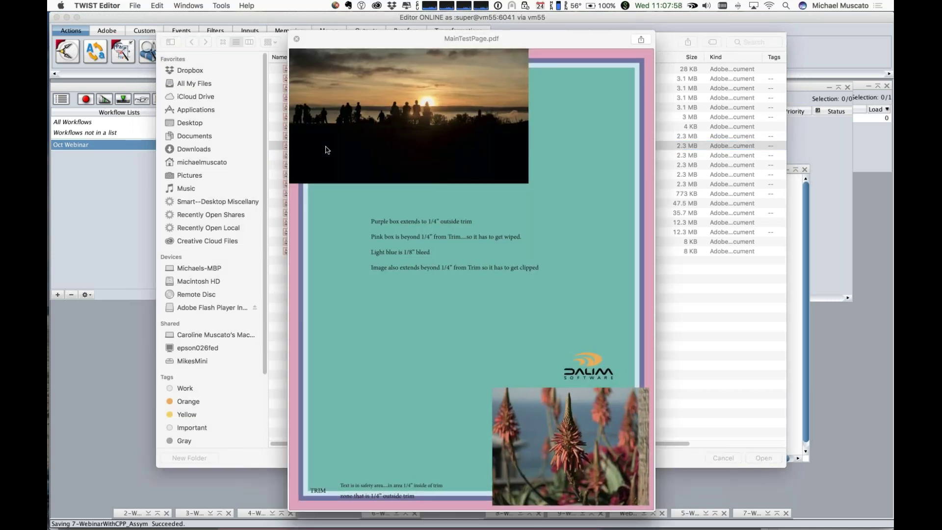
pyautogui.press('space')
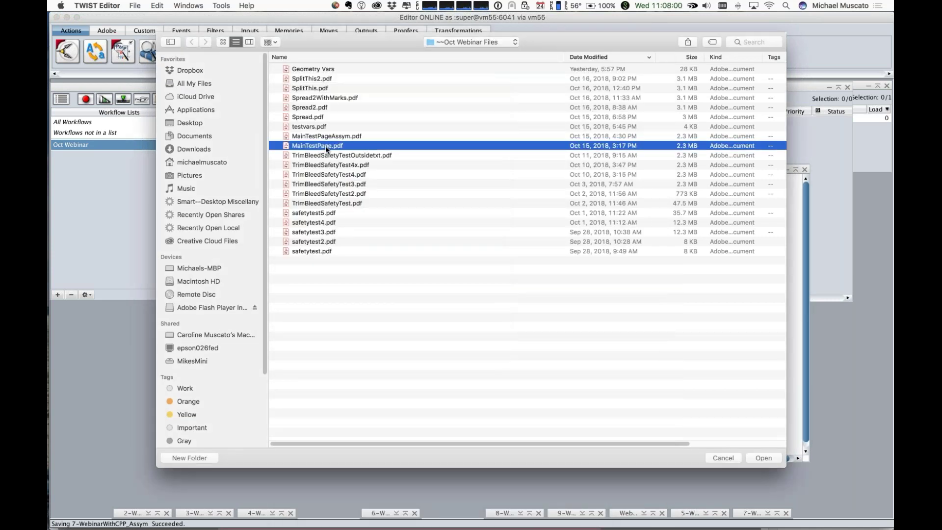
pyautogui.doubleClick(327, 146)
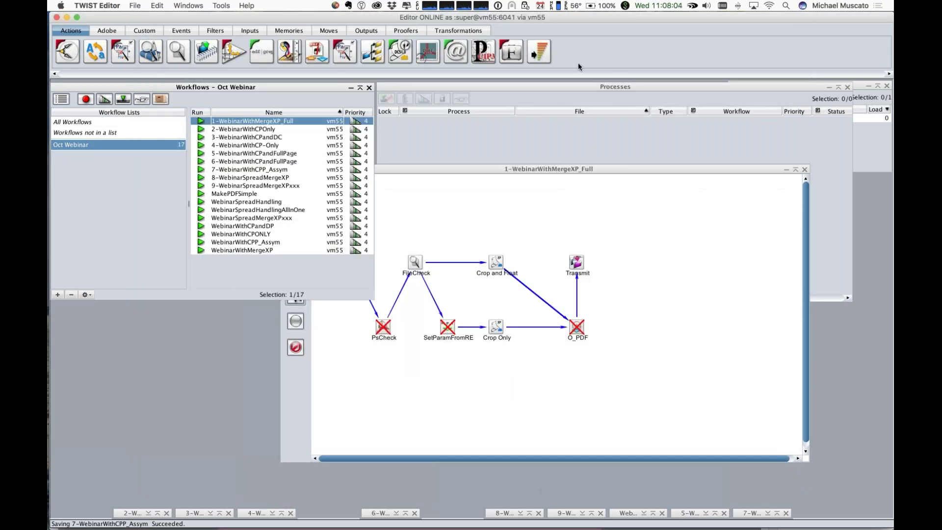
pyautogui.click(494, 261)
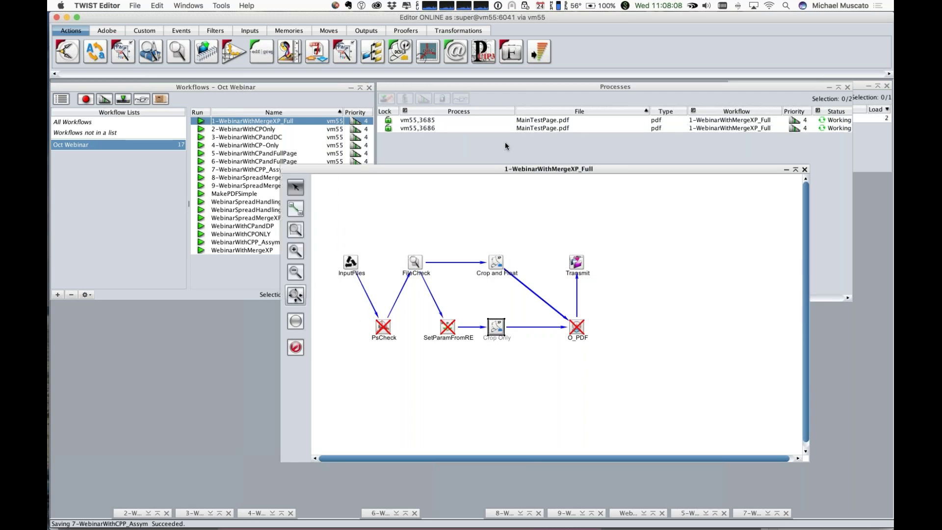
pyautogui.click(506, 145)
# Switch to Finder, open badTrim-MainTestPage.pdf and goodTrim-MainTestPage.pdf from the 1-WebinarWithMergeXP_Full output folder in Acrobat, and compare their trim and cropping.
pyautogui.press('super+Tab')
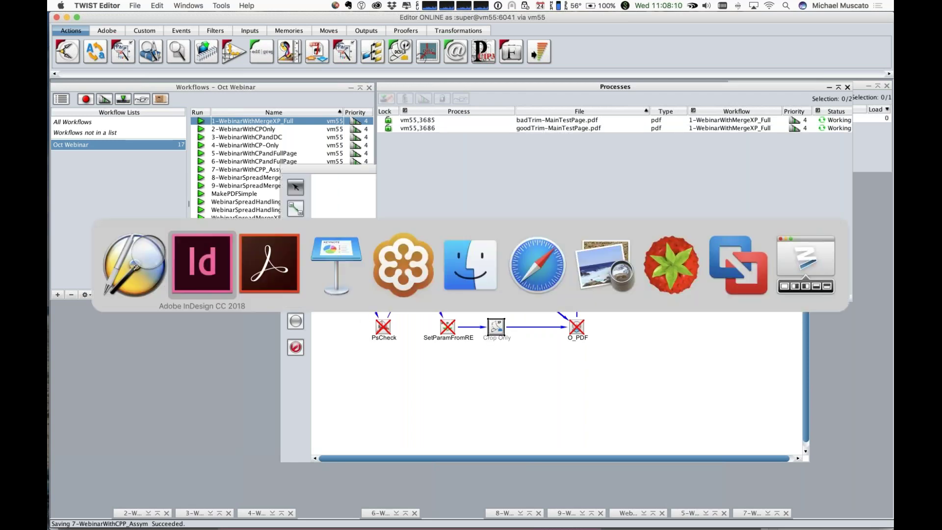
pyautogui.click(461, 263)
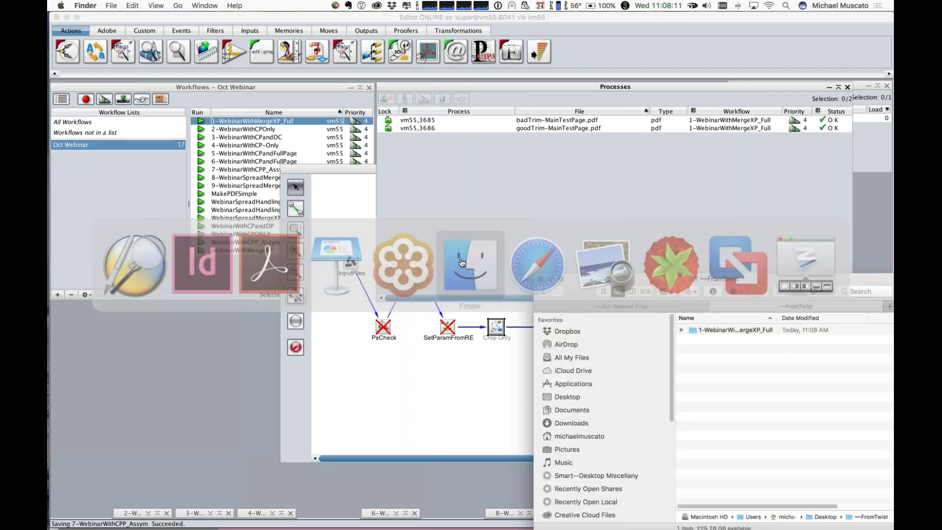
pyautogui.click(681, 330)
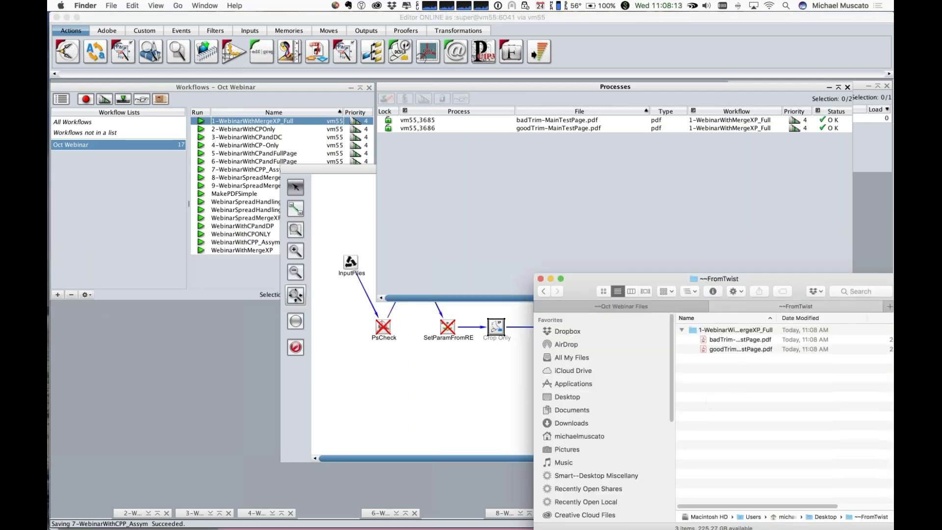
pyautogui.click(737, 340)
pyautogui.click(737, 349)
pyautogui.keyDown('shift'); pyautogui.click(737, 342); pyautogui.keyUp('shift')
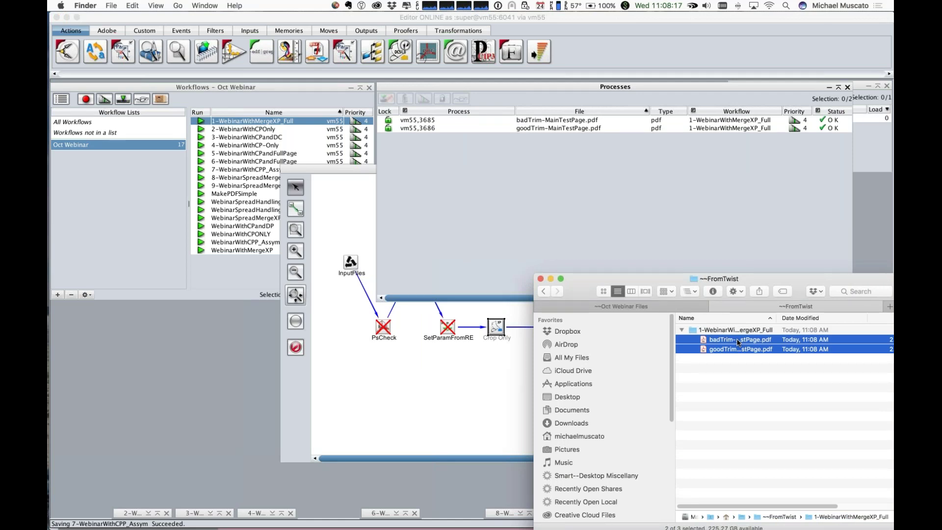
pyautogui.doubleClick(738, 341)
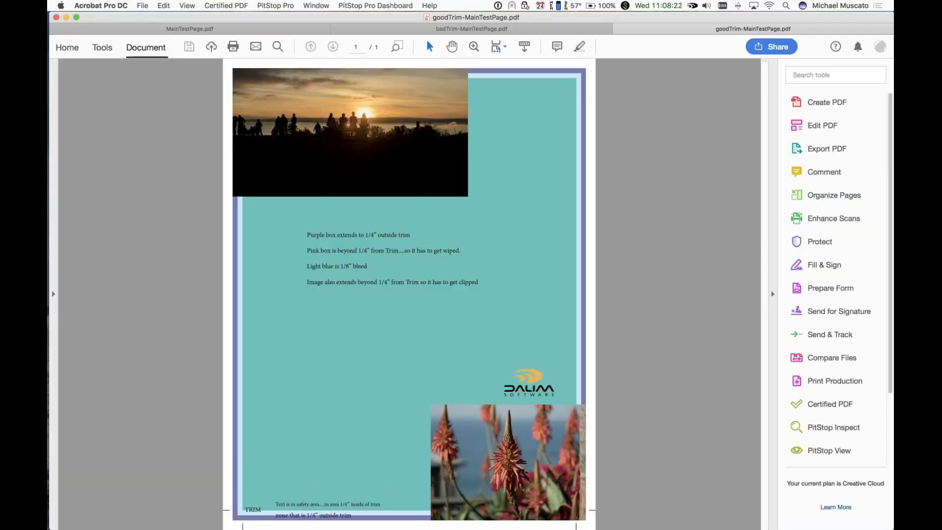
pyautogui.click(484, 30)
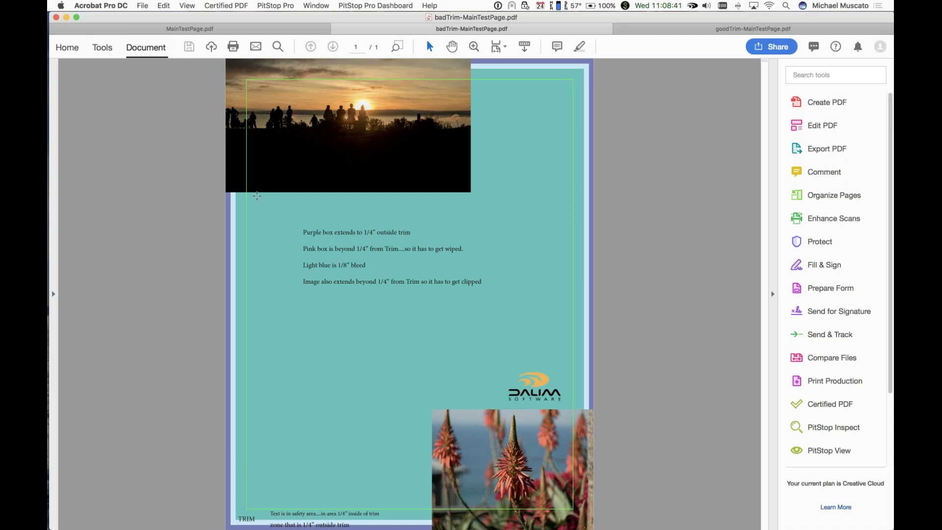
pyautogui.hotkey('ctrl', 'Tab')
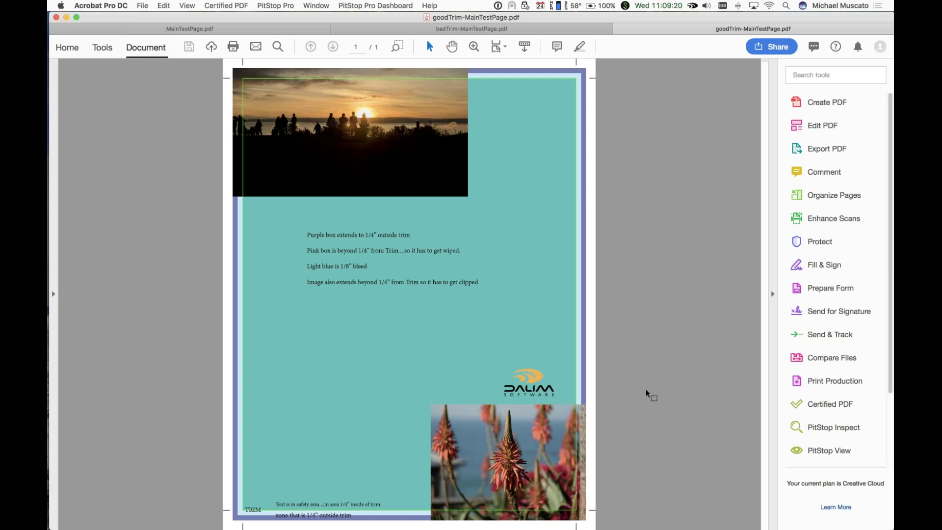
# Return to TWIST Editor, open the Crop Only node's MergeXP settings, and check them against badTrim-MainTestPage.pdf in Acrobat.
pyautogui.press('super+Tab')
pyautogui.press('super+Tab')
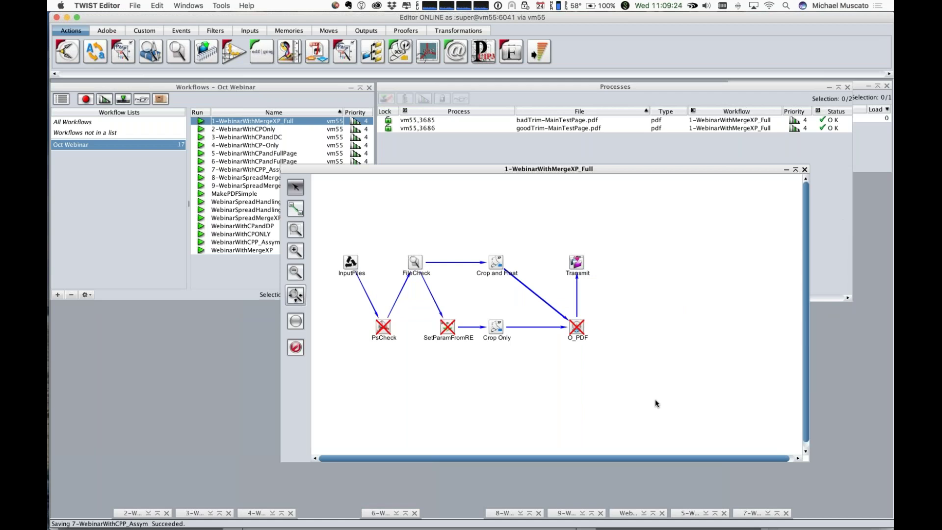
pyautogui.doubleClick(497, 329)
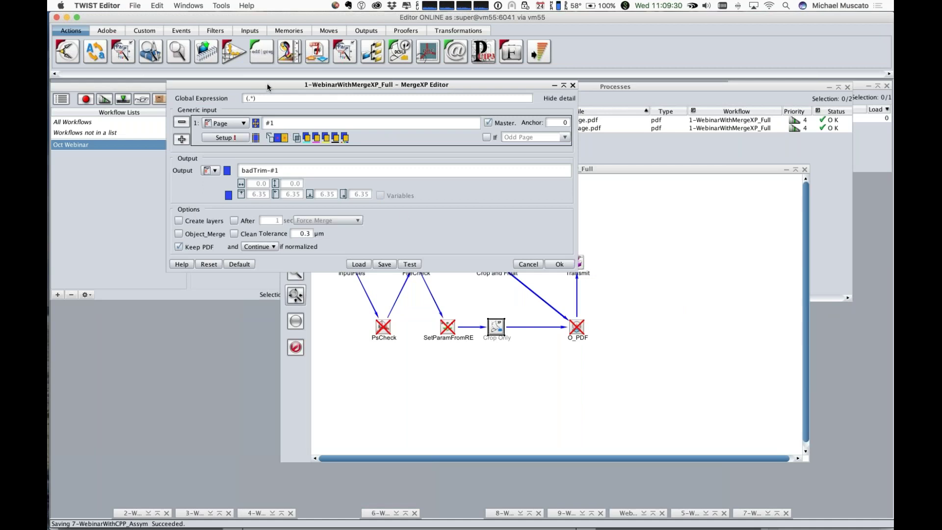
pyautogui.moveTo(259, 86); pyautogui.dragTo(196, 99)
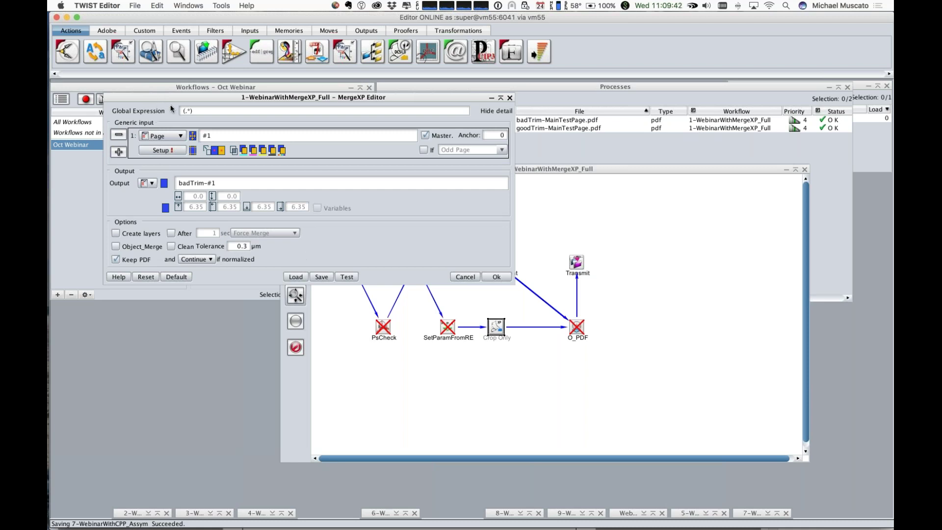
pyautogui.moveTo(182, 98); pyautogui.dragTo(260, 150)
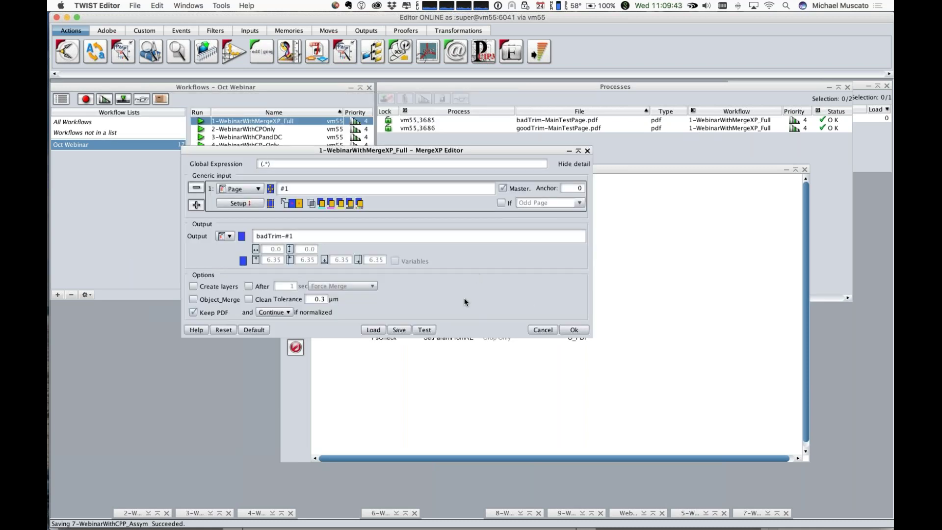
pyautogui.press('super+Tab')
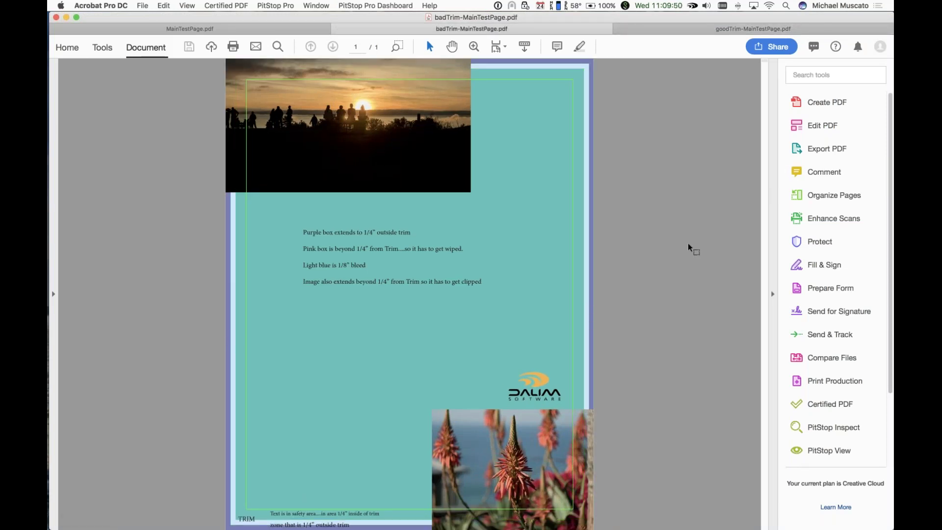
pyautogui.press('super+Tab')
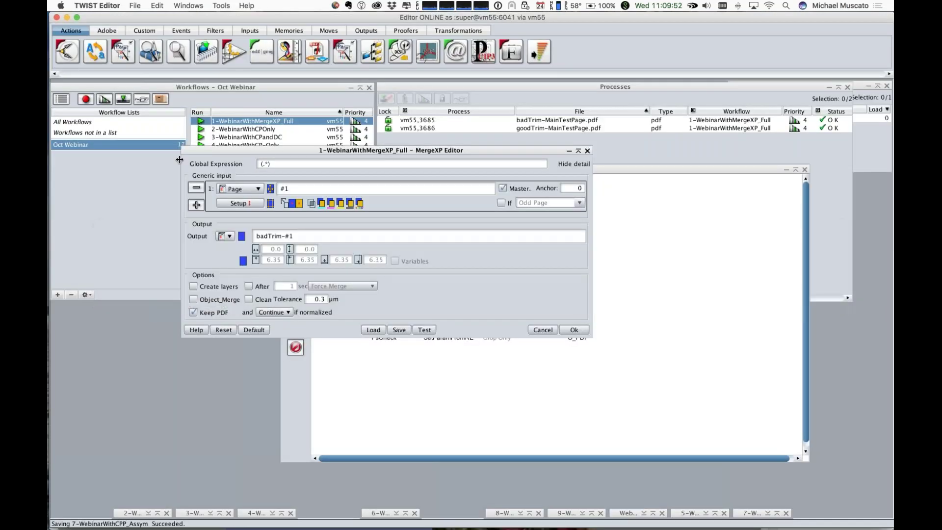
# Open the DPL setup of the page input in the MergeXP settings and enlarge it to show the whole Window Bleed expression.
pyautogui.moveTo(231, 154); pyautogui.dragTo(232, 173)
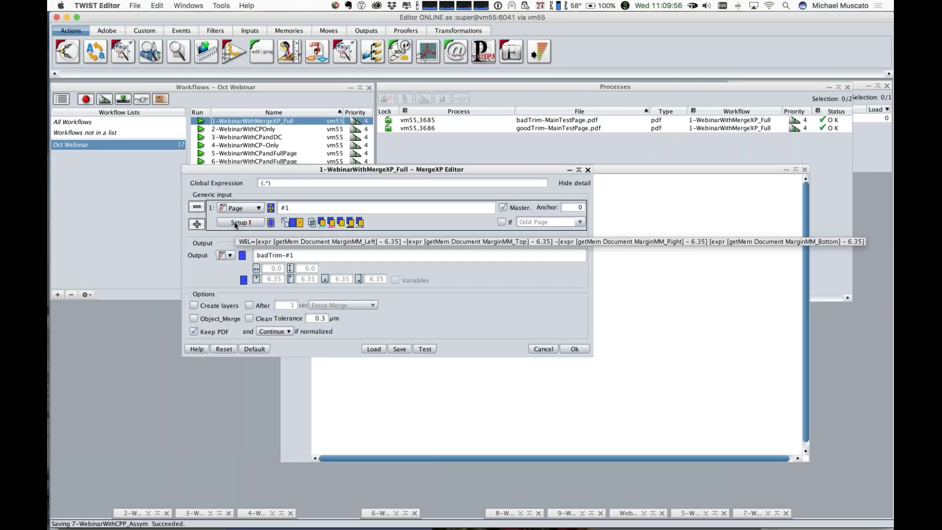
pyautogui.click(236, 224)
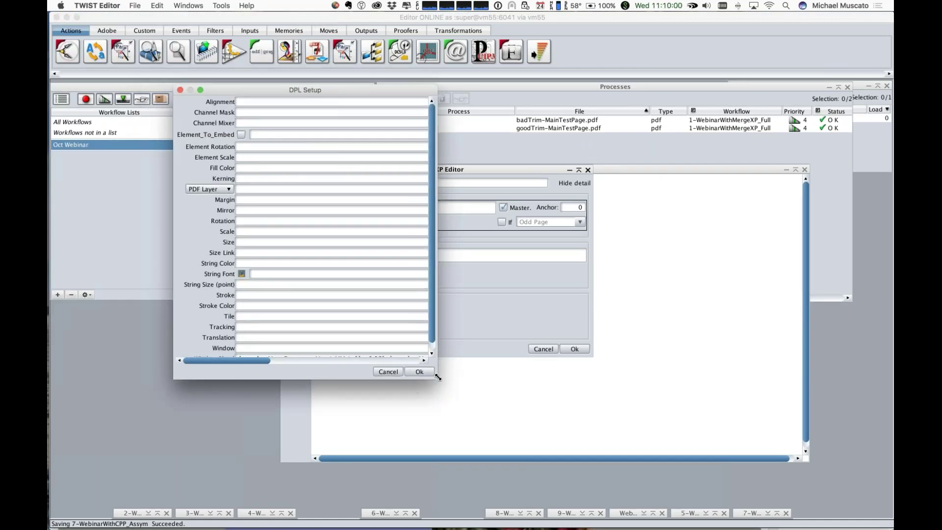
pyautogui.moveTo(542, 454); pyautogui.dragTo(883, 478)
pyautogui.moveTo(315, 95); pyautogui.dragTo(260, 92)
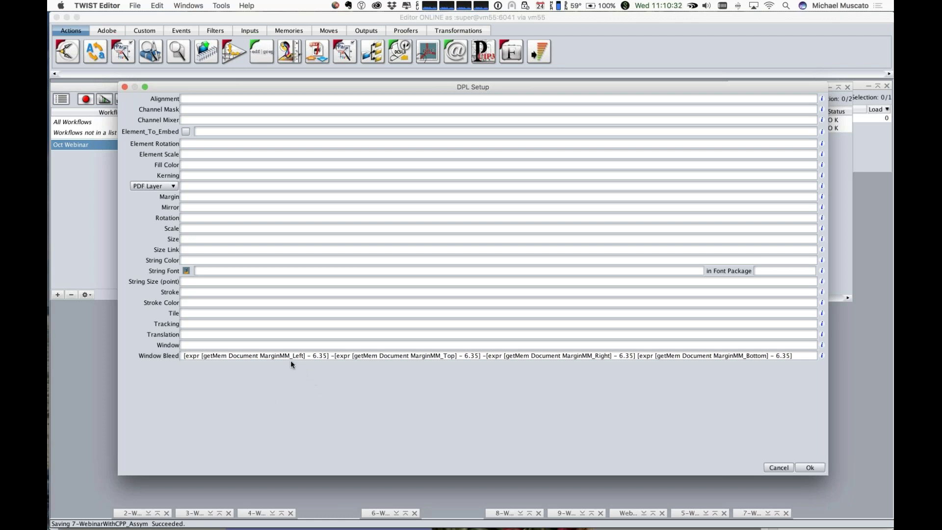
# Examine the left-margin part of the Window Bleed expression, including its MarginMM_Left variable and the 6.35 subtraction.
pyautogui.doubleClick(275, 355)
pyautogui.click(273, 357)
pyautogui.moveTo(302, 356); pyautogui.dragTo(259, 355)
pyautogui.click(281, 355)
pyautogui.click(261, 355)
pyautogui.moveTo(263, 354); pyautogui.dragTo(304, 354)
pyautogui.click(208, 355)
pyautogui.moveTo(183, 355); pyautogui.dragTo(328, 355)
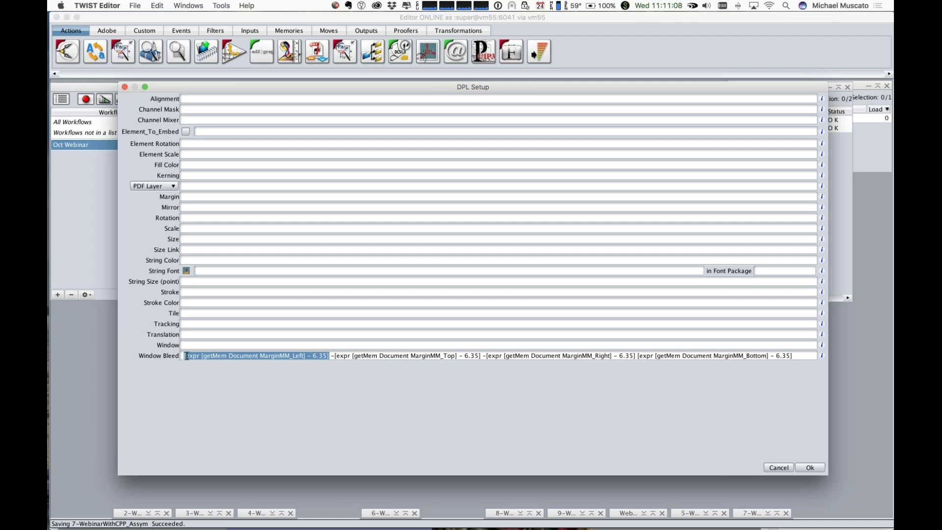
# Highlight the 6.35 value in the left-margin part of the Window Bleed expression, and switch to placedPDF.indd in InDesign.
pyautogui.click(304, 354)
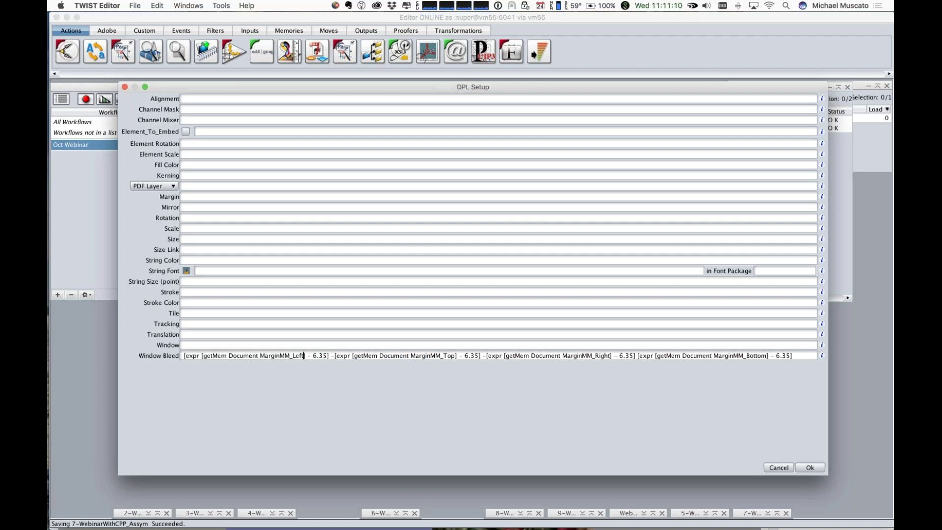
pyautogui.doubleClick(321, 355)
pyautogui.press('super+Tab')
pyautogui.press('super+Tab')
pyautogui.press('super+Tab')
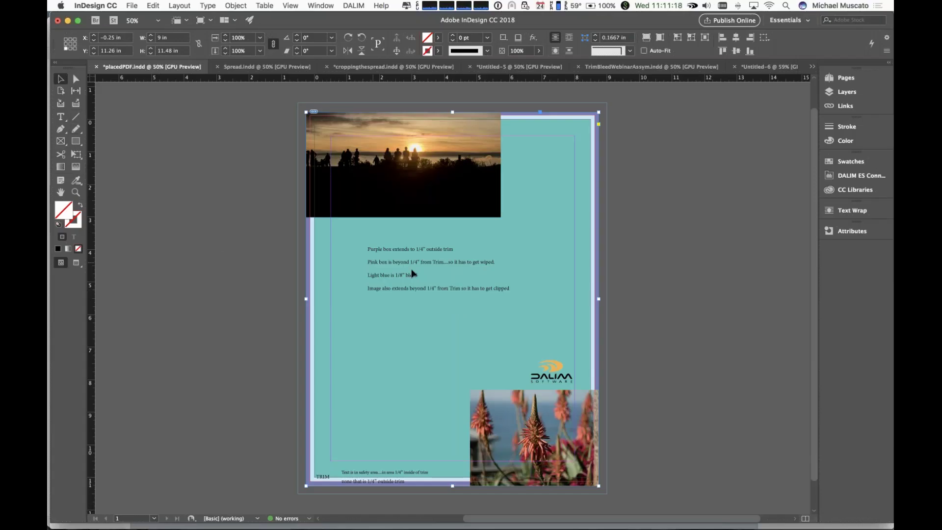
# Undo the earlier cropping of the placed page's frame in placedPDF.indd to restore the full frame.
pyautogui.click(270, 301)
pyautogui.click(319, 300)
pyautogui.moveTo(308, 300); pyautogui.dragTo(300, 301)
pyautogui.press('super+z')
pyautogui.press('super+z')
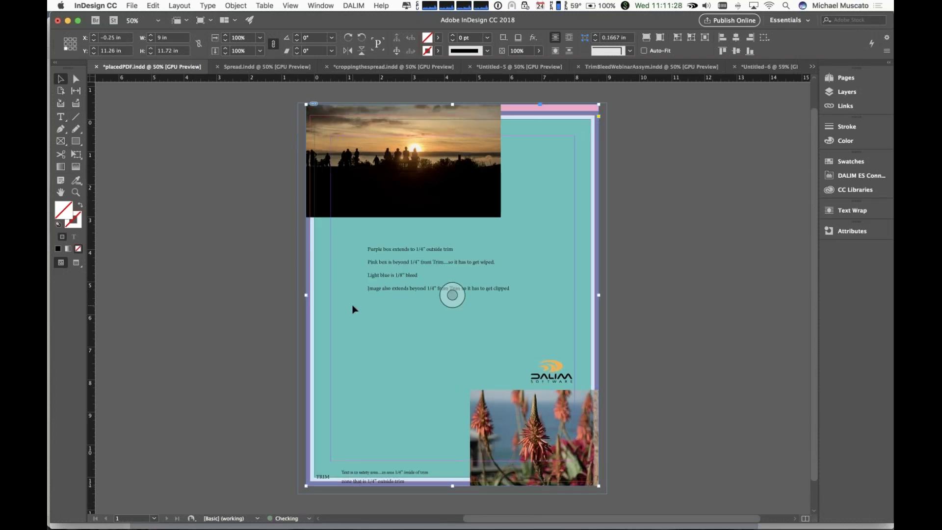
pyautogui.press('super+z')
pyautogui.press('super+z')
pyautogui.press('super+z')
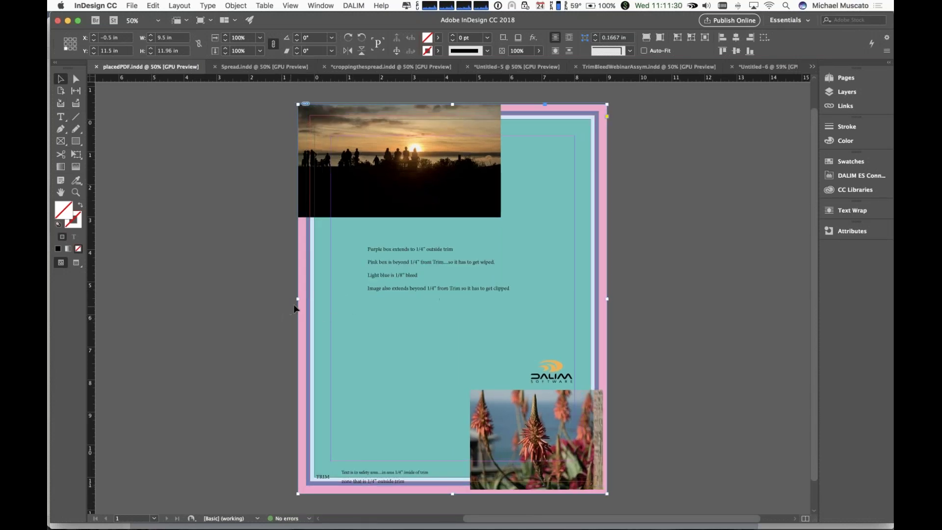
# Crop the placed page's frame from the left to about 9.36 in wide and from the top to 11.75 in high, then try cropping the right edge.
pyautogui.moveTo(299, 300)
pyautogui.mouseDown()
pyautogui.moveTo(313, 300)
pyautogui.moveTo(302, 299)
pyautogui.mouseUp()
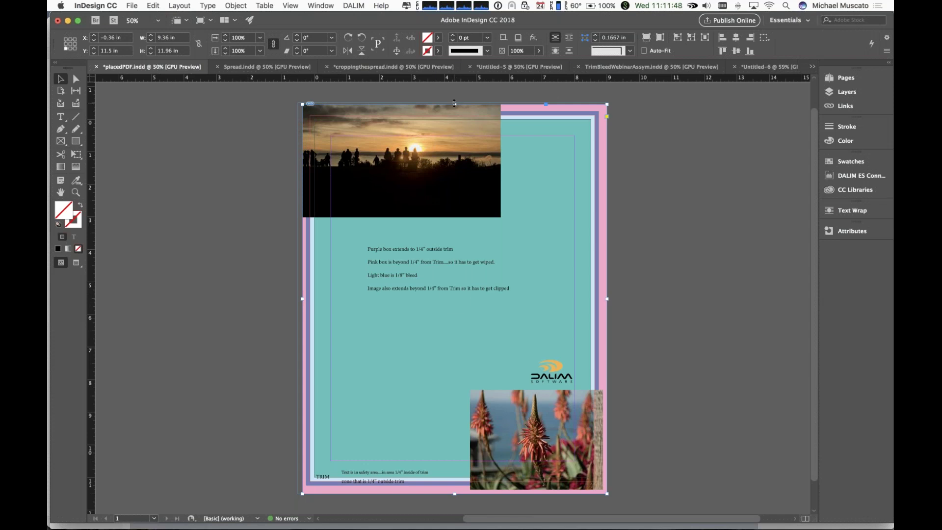
pyautogui.moveTo(454, 104); pyautogui.dragTo(455, 111)
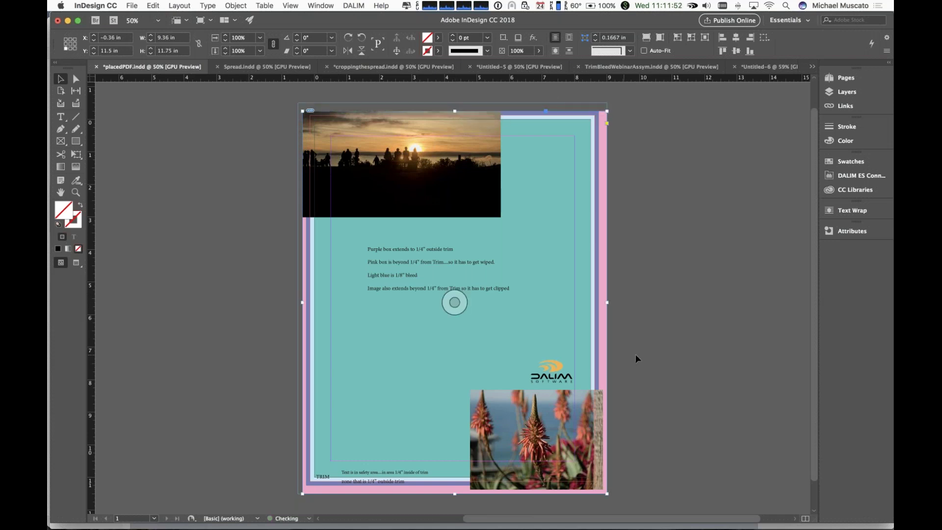
pyautogui.moveTo(607, 303); pyautogui.dragTo(598, 303)
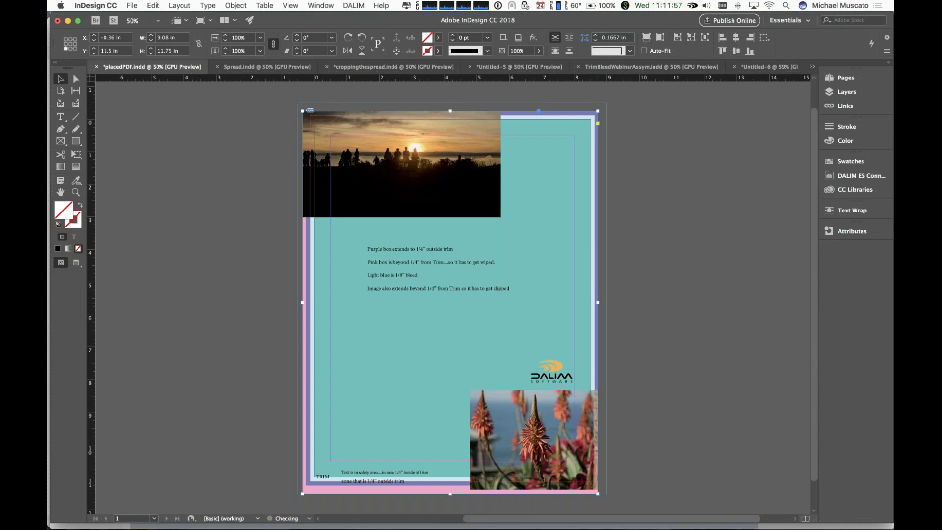
pyautogui.press('super+z')
# Return to TWIST Editor, examine each margin part of the Window Bleed expression, and close the DPL setup without changes.
pyautogui.press('super+Tab')
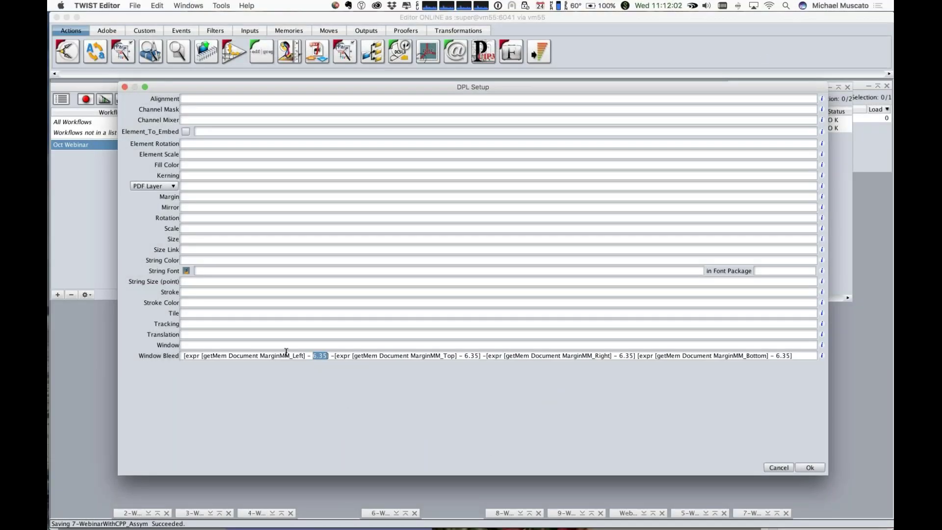
pyautogui.click(286, 355)
pyautogui.tripleClick(183, 356)
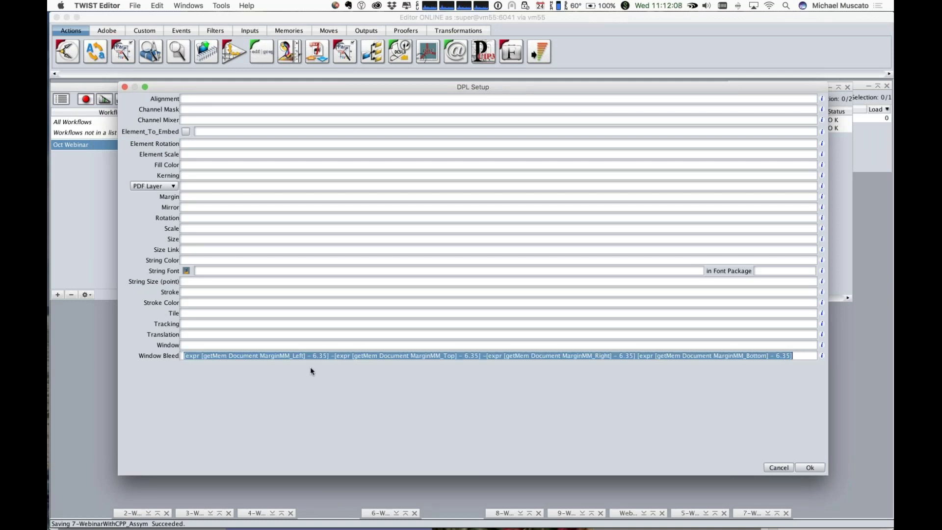
pyautogui.click(183, 356)
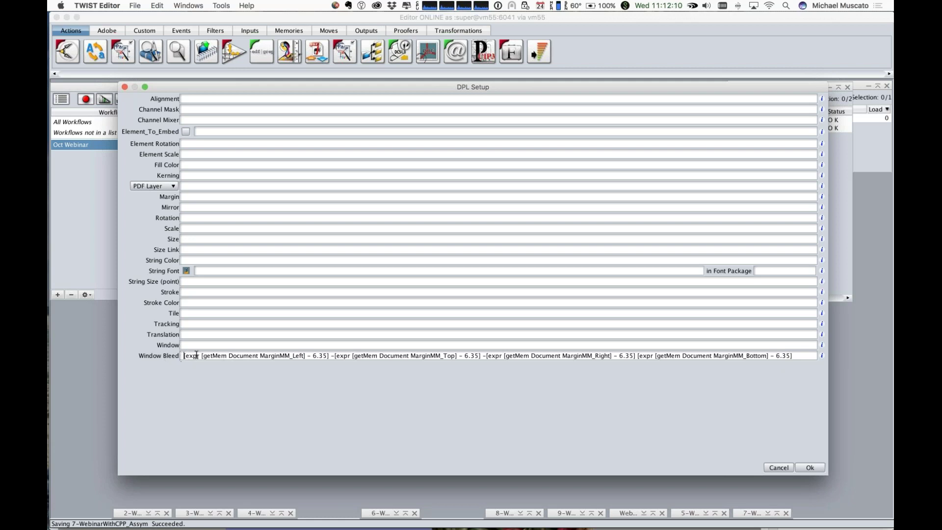
pyautogui.keyDown('shift'); pyautogui.click(313, 357); pyautogui.keyUp('shift')
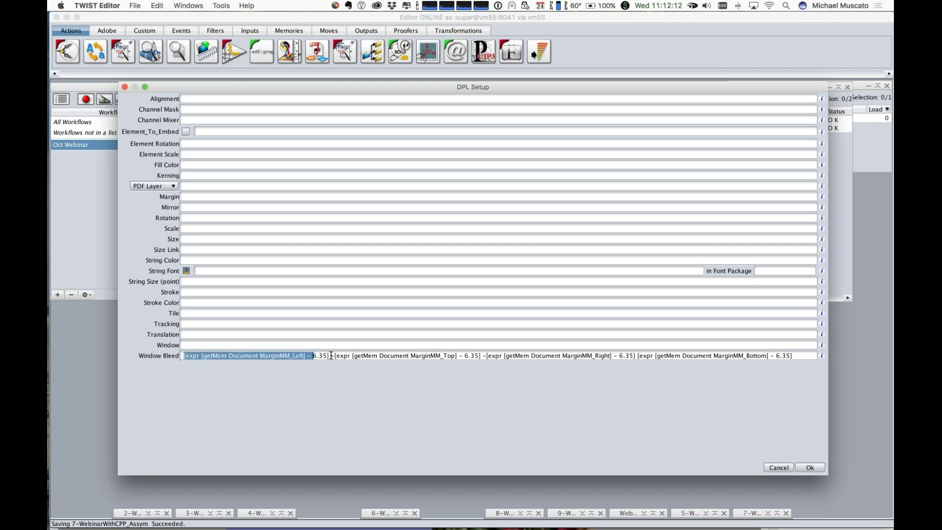
pyautogui.moveTo(331, 356); pyautogui.dragTo(795, 357)
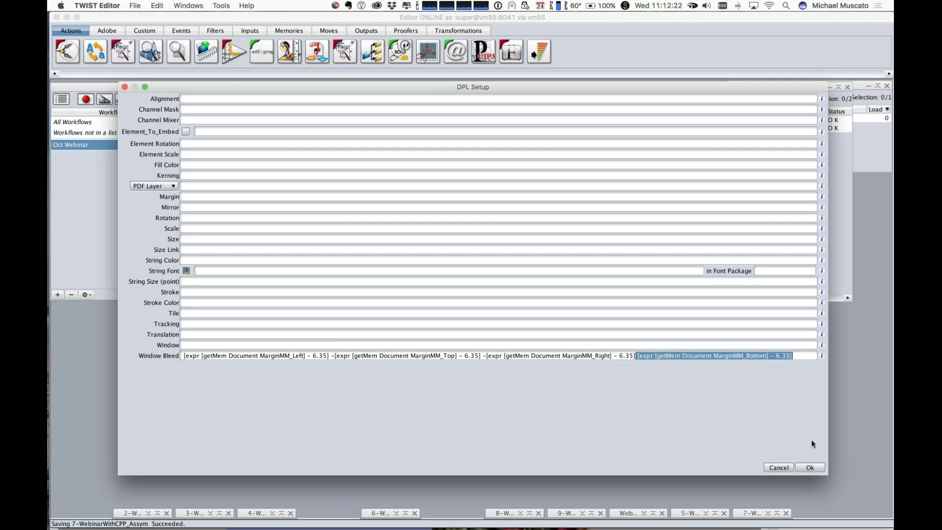
pyautogui.click(780, 468)
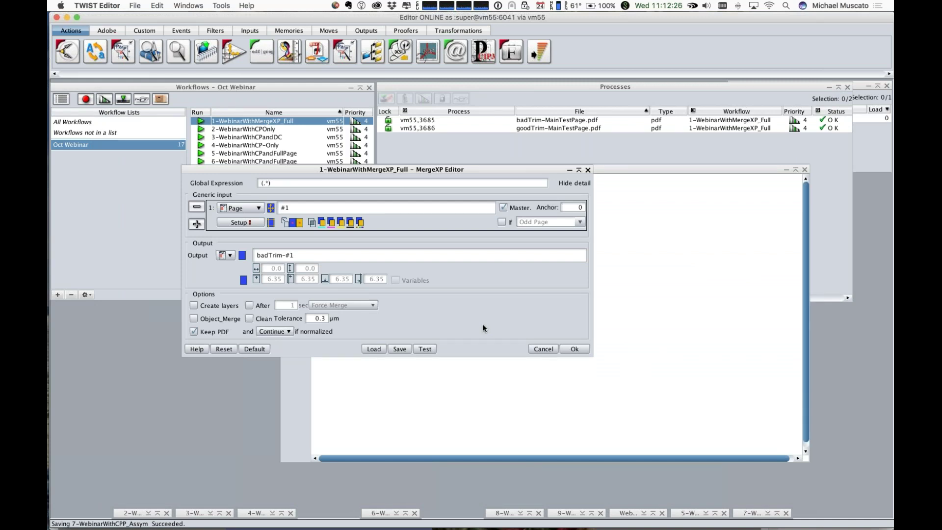
# Check the cropping of badTrim-MainTestPage.pdf in Acrobat, then return to TWIST Editor and close the MergeXP settings without changes.
pyautogui.press('super+Tab')
pyautogui.press('super+Tab')
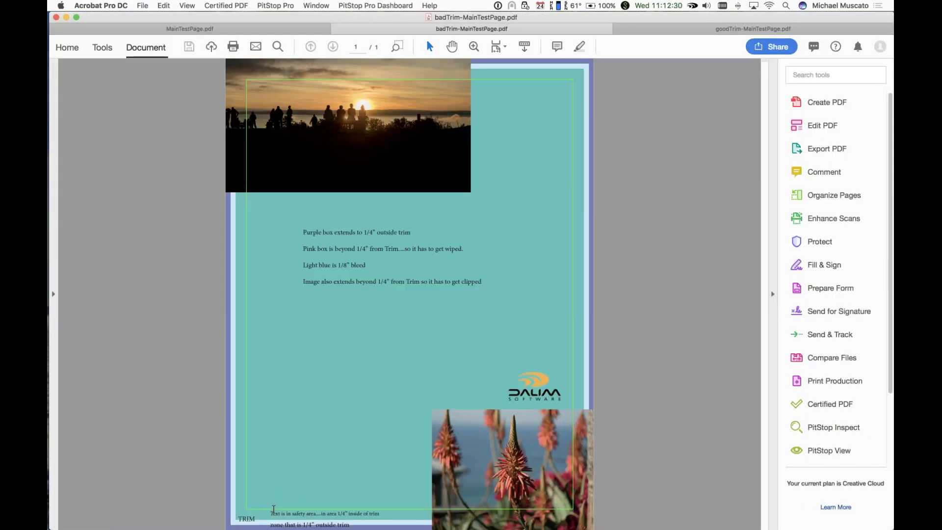
pyautogui.press('super+Tab')
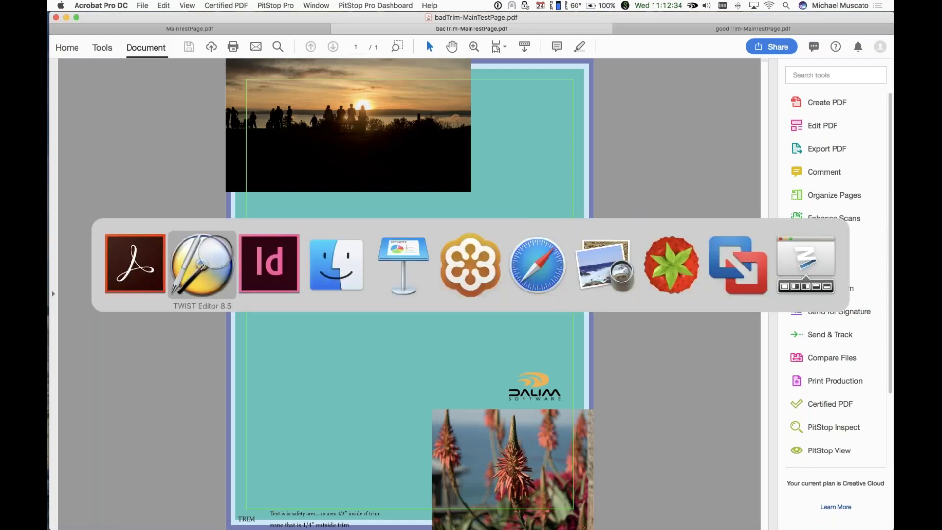
pyautogui.press('super+Tab')
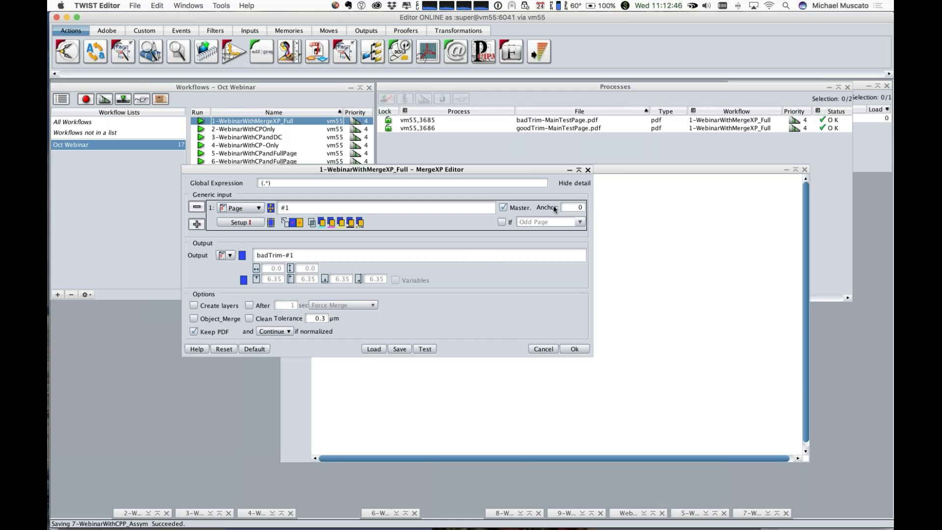
pyautogui.click(547, 348)
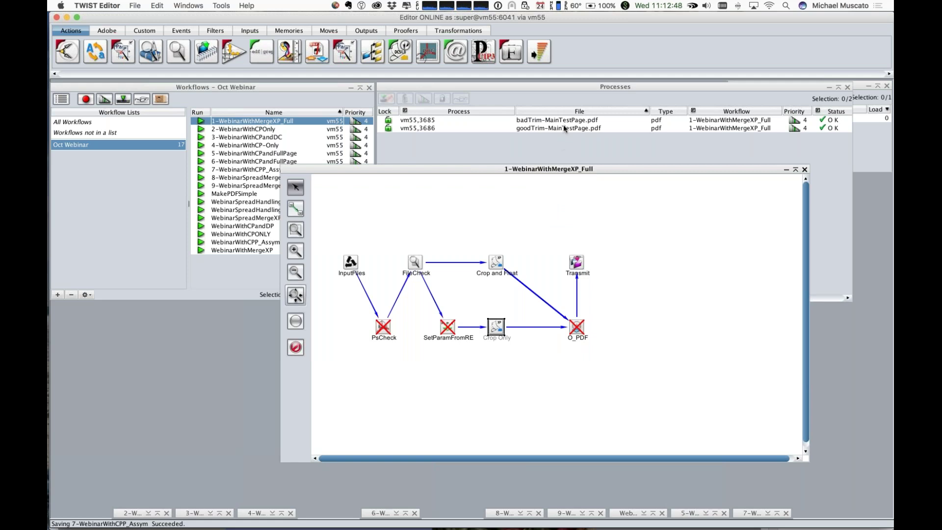
# Open the process log of goodTrim-MainTestPage.pdf and find MarginMM_Left in the FileCheck document information for MainTestPage.pdf.
pyautogui.doubleClick(563, 126)
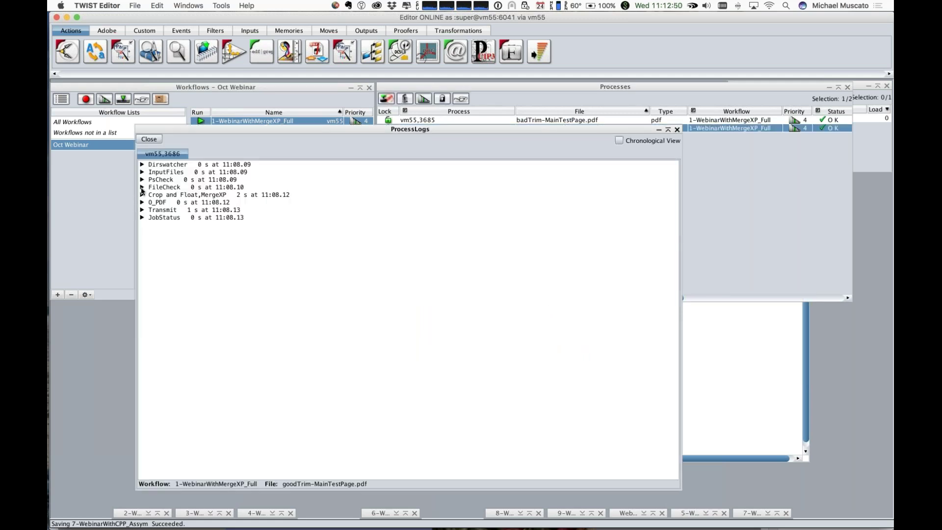
pyautogui.click(142, 188)
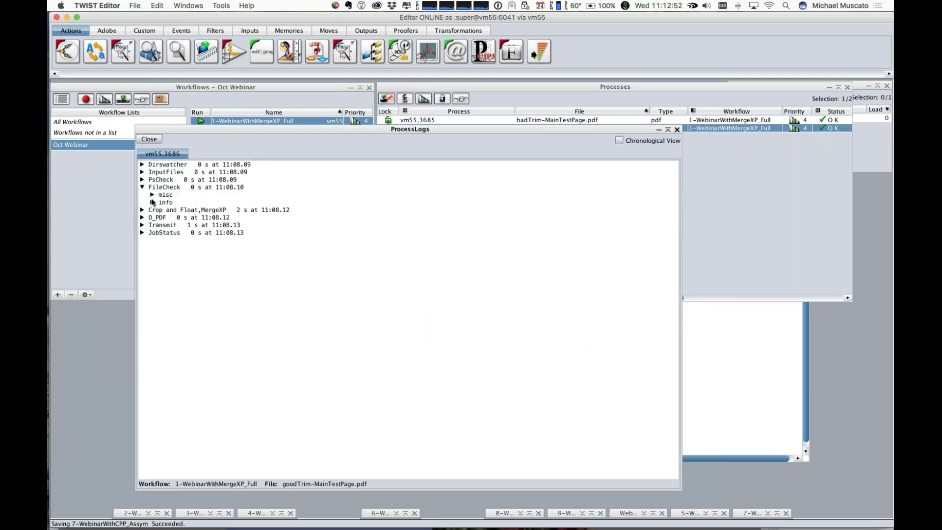
pyautogui.click(152, 202)
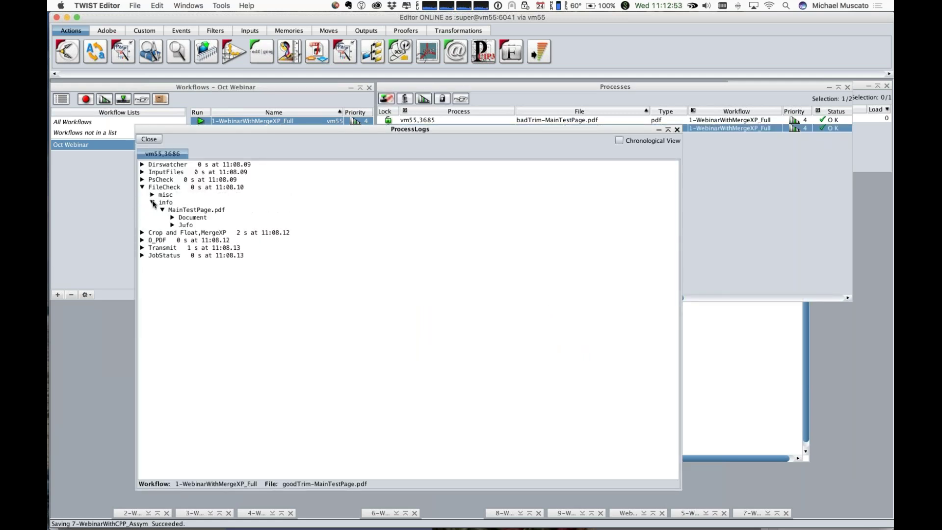
pyautogui.click(172, 218)
pyautogui.click(182, 226)
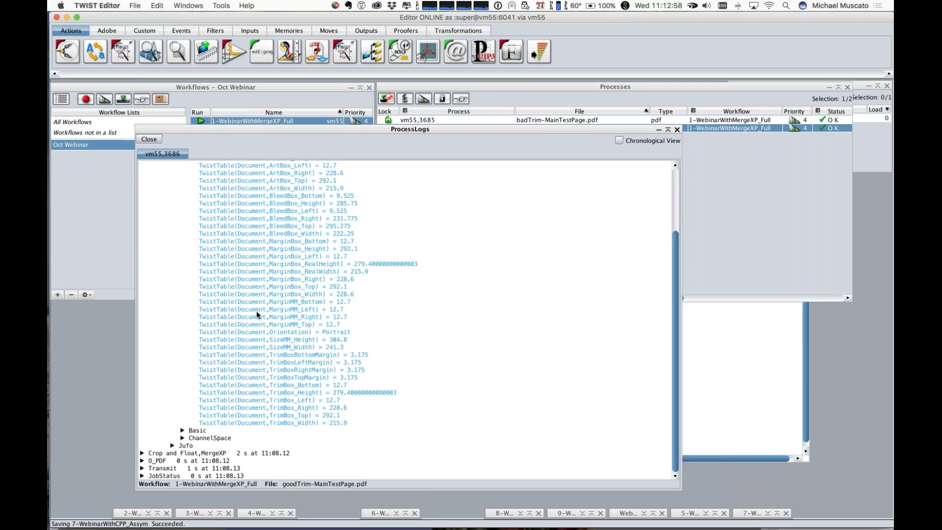
pyautogui.click(294, 311)
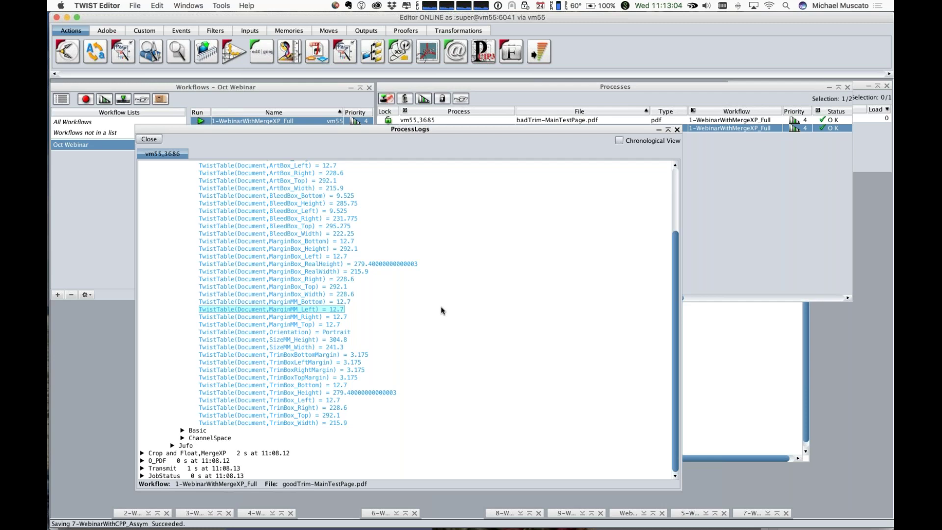
# Recheck the Window Bleed expression in the DPL setup of the Crop Only node's page input, closing its settings without changes.
pyautogui.click(734, 363)
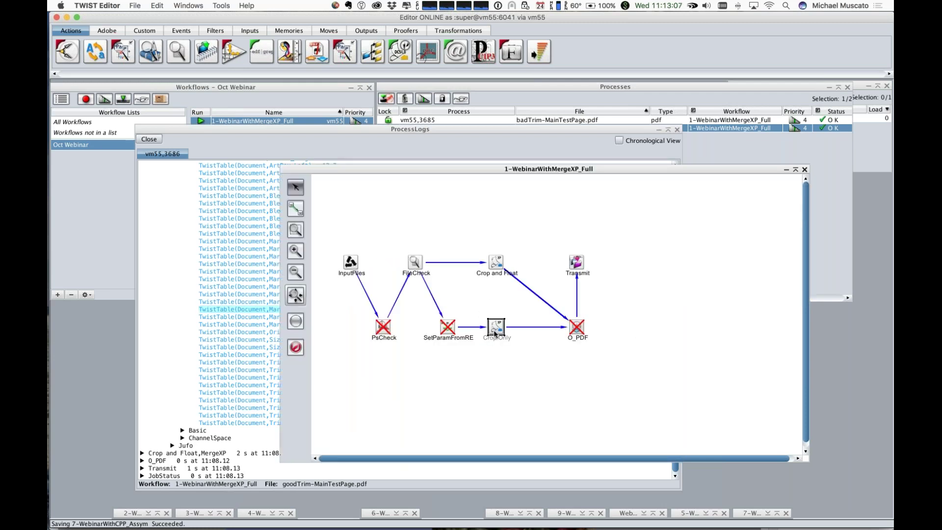
pyautogui.doubleClick(495, 328)
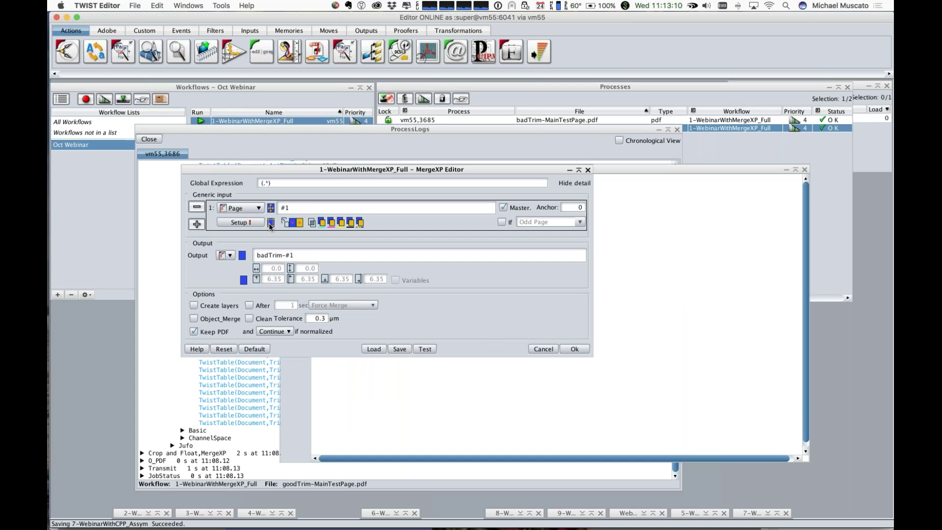
pyautogui.click(248, 225)
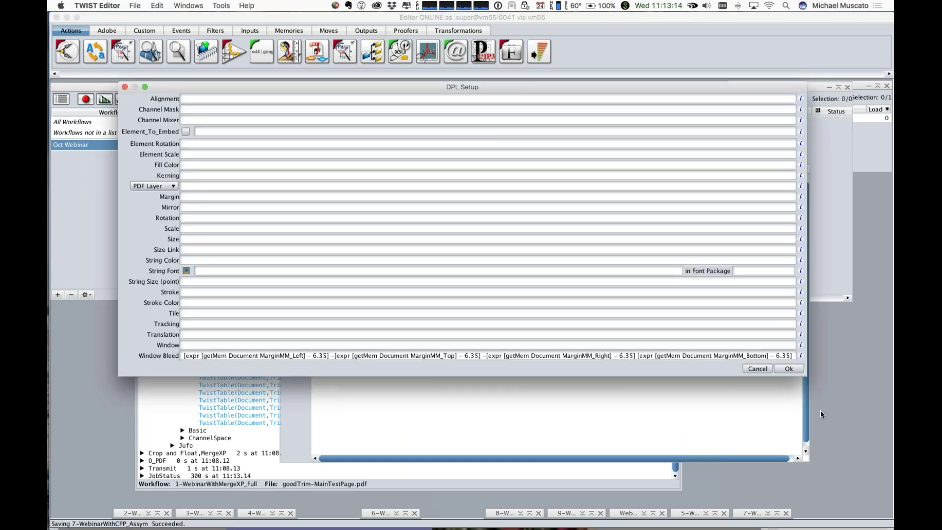
pyautogui.click(744, 369)
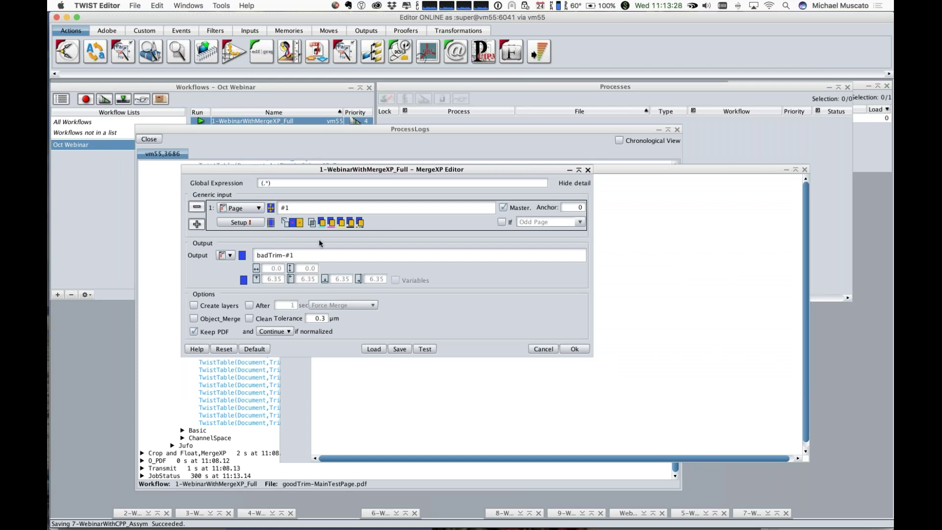
pyautogui.click(543, 349)
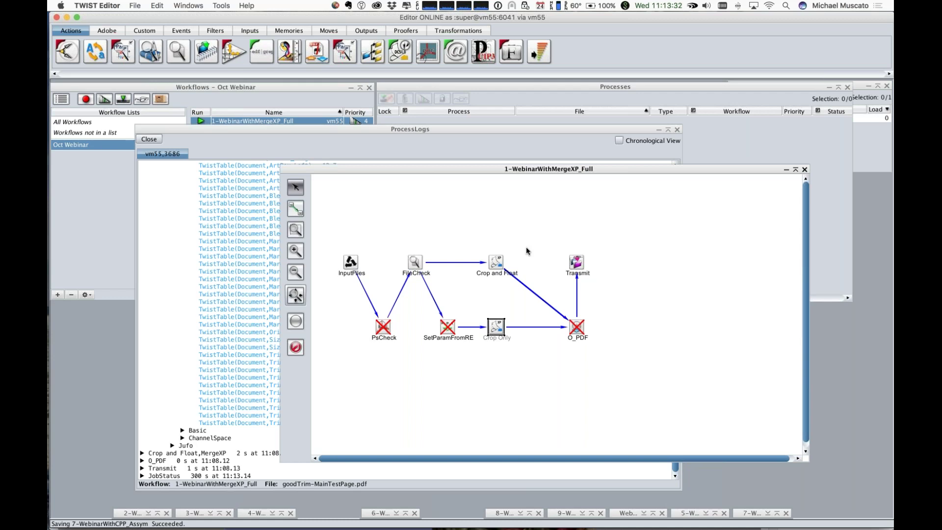
# Switch to Acrobat, inspect the cropping and trim marks of goodTrim-MainTestPage.pdf, and return to TWIST Editor.
pyautogui.press('super+Tab')
pyautogui.press('super+Tab')
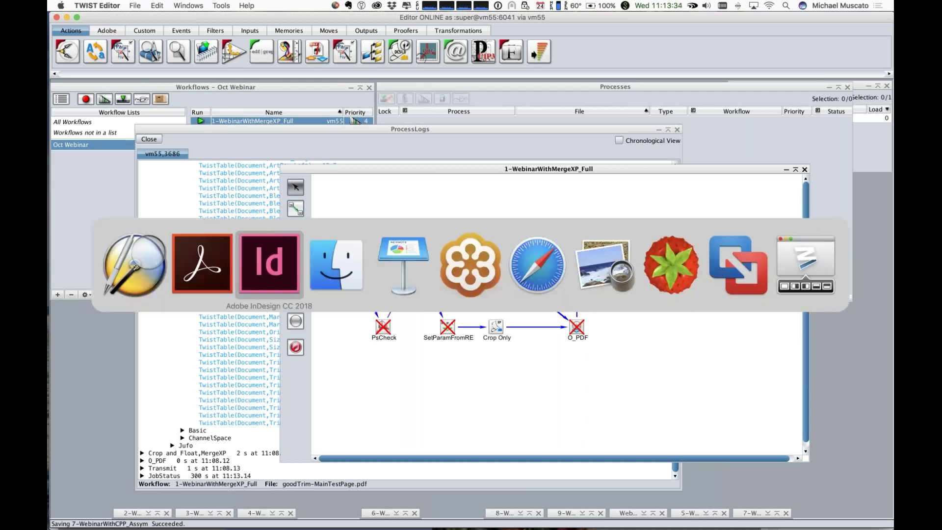
pyautogui.press('super+shift+Tab')
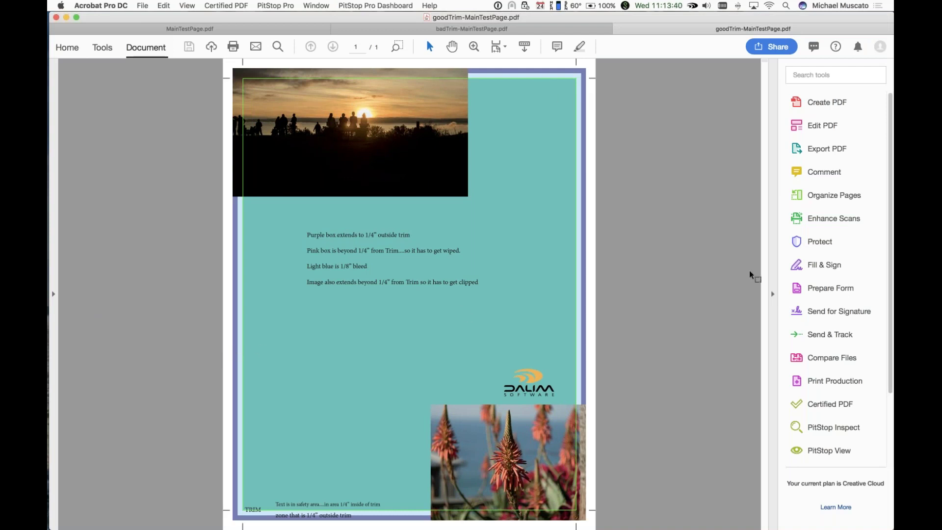
pyautogui.press('super+Tab')
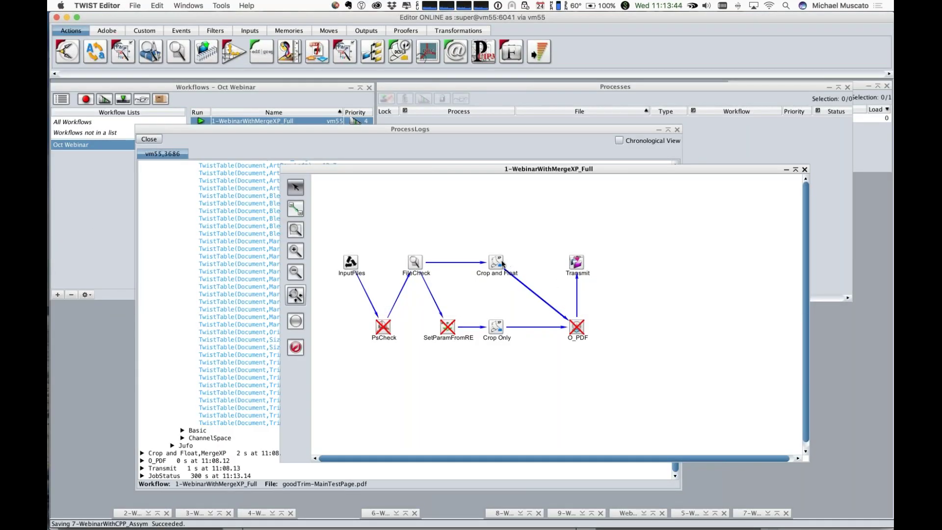
# Open the Crop and Float node's MergeXP settings, review its box, page and line inputs, and open the page input's DPL setup.
pyautogui.doubleClick(496, 327)
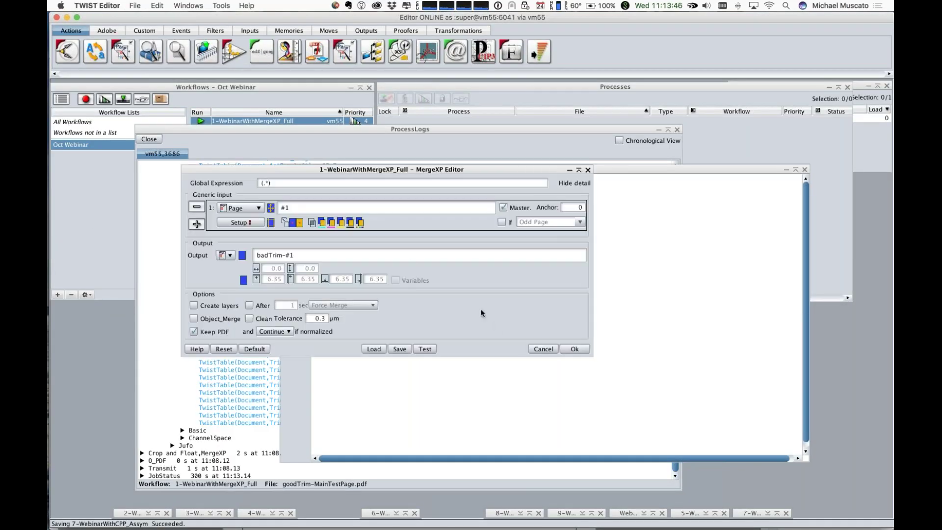
pyautogui.click(543, 349)
pyautogui.doubleClick(492, 263)
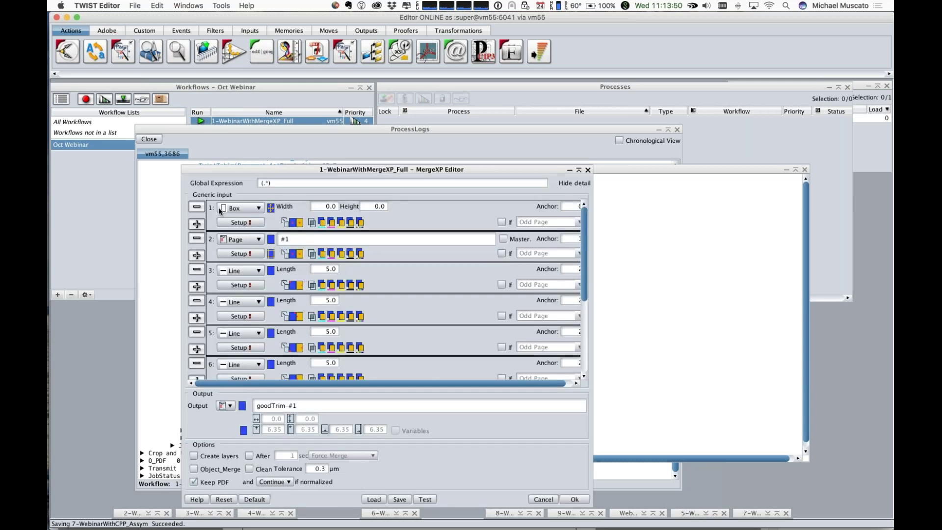
pyautogui.scroll(-2, 411, 348)
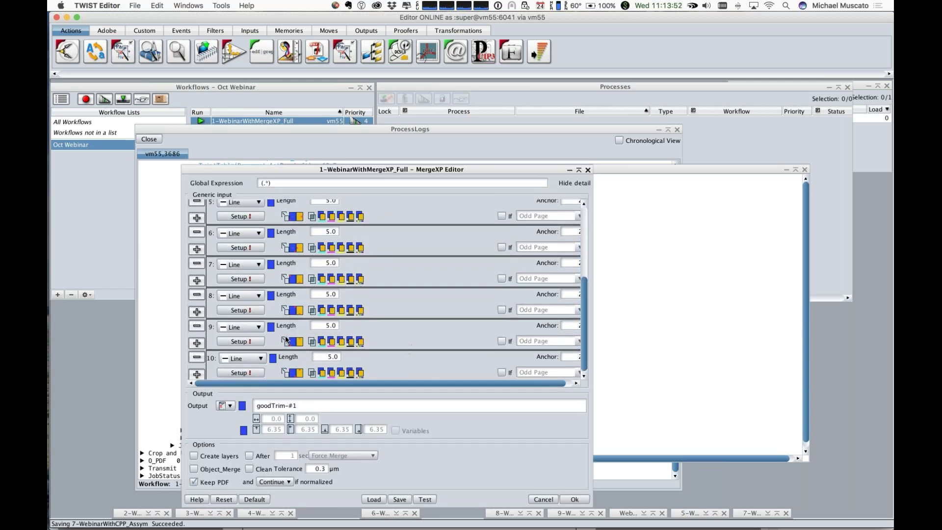
pyautogui.scroll(-2, 369, 268)
pyautogui.scroll(4, 369, 267)
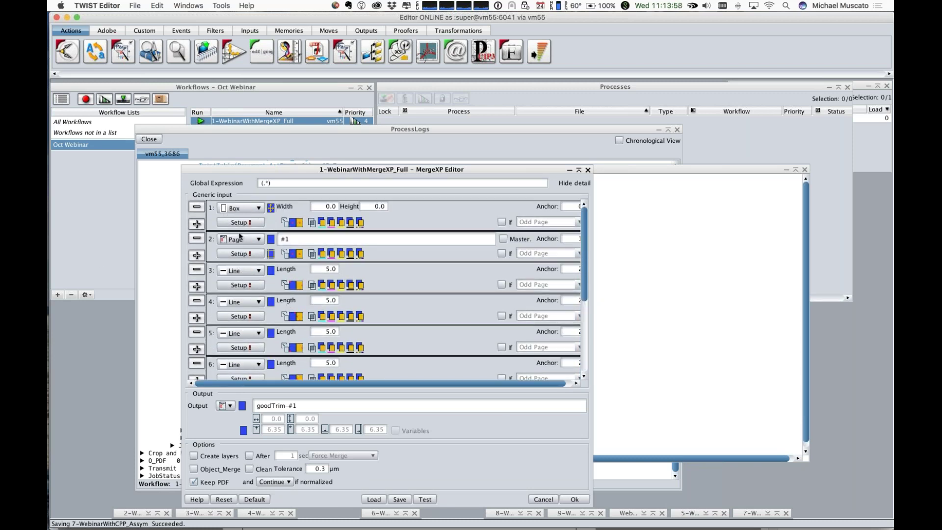
pyautogui.click(236, 254)
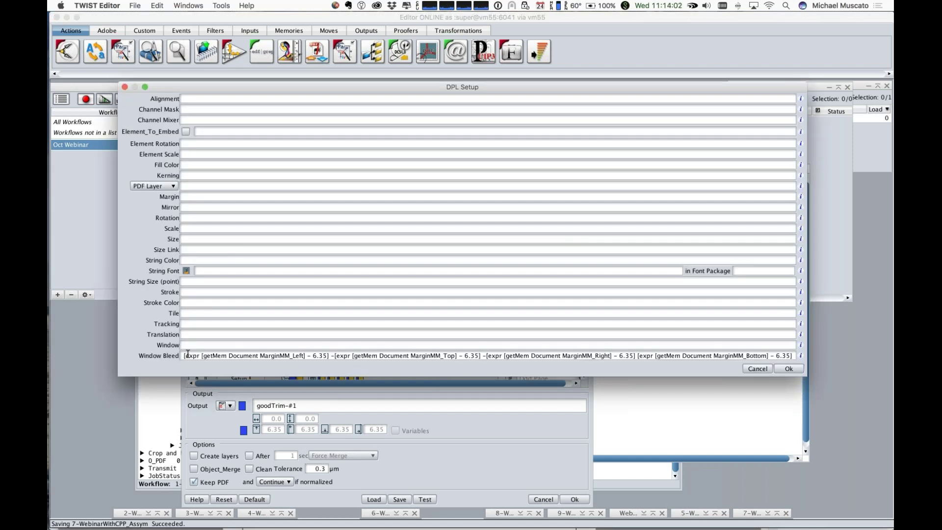
# Review the MarginMM_Left expression in the page input's Window Bleed setting and close the DPL setup without changes.
pyautogui.moveTo(184, 355); pyautogui.dragTo(328, 355)
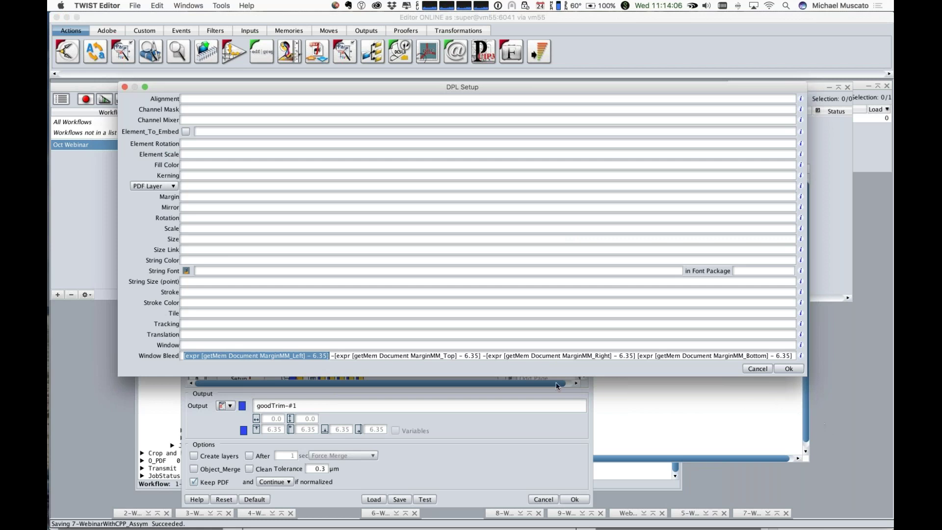
pyautogui.click(769, 369)
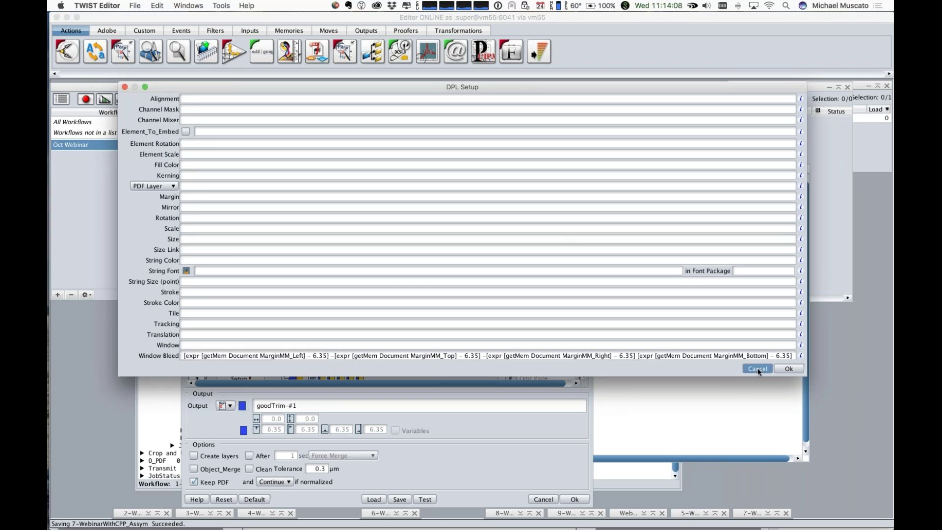
# Switch to Acrobat, inspect the cropped edges of badTrim-MainTestPage.pdf, and return to TWIST Editor.
pyautogui.press('super+Tab')
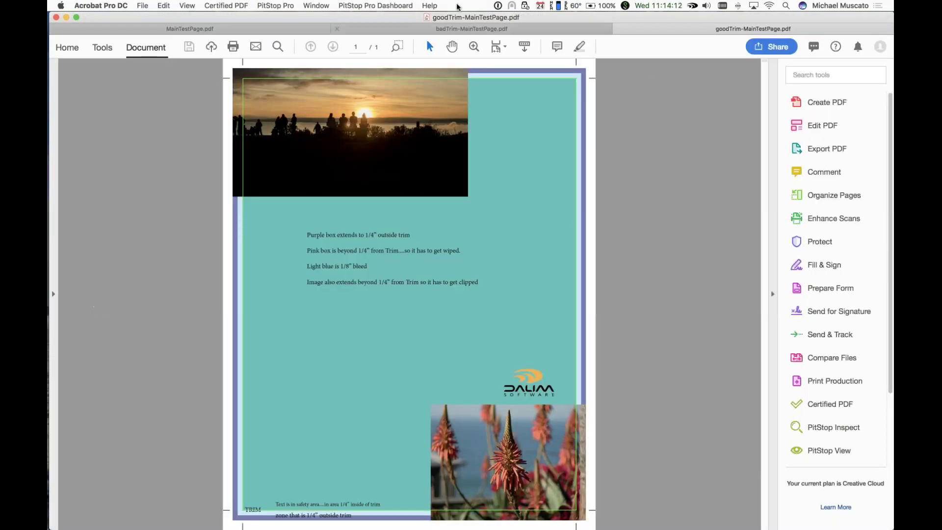
pyautogui.click(456, 30)
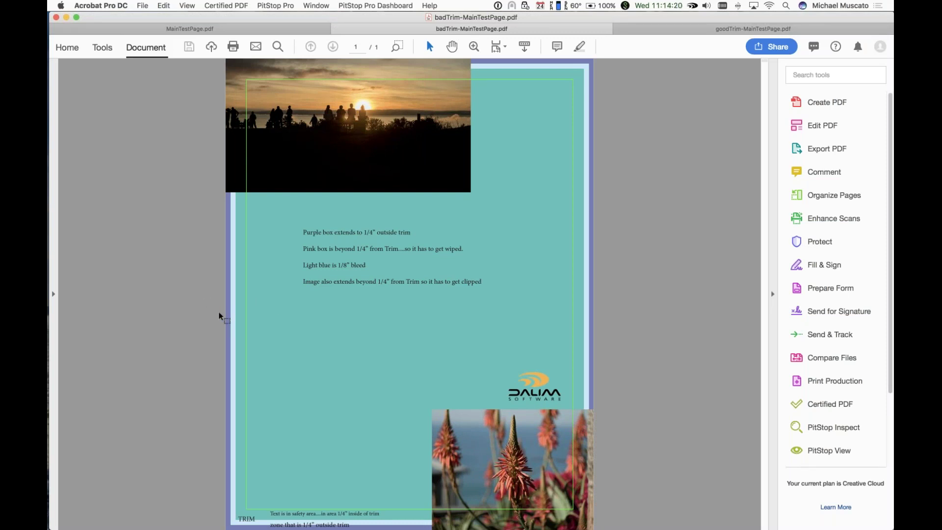
pyautogui.press('super+Tab')
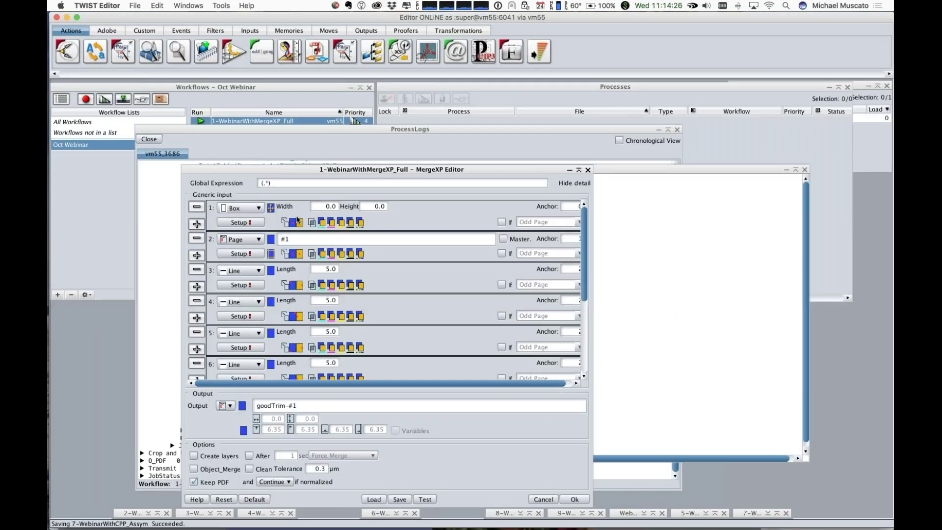
# Examine the Window expression using SizeMM_Width and SizeMM_Height in the box input's DPL setup, closing it without changes.
pyautogui.click(240, 224)
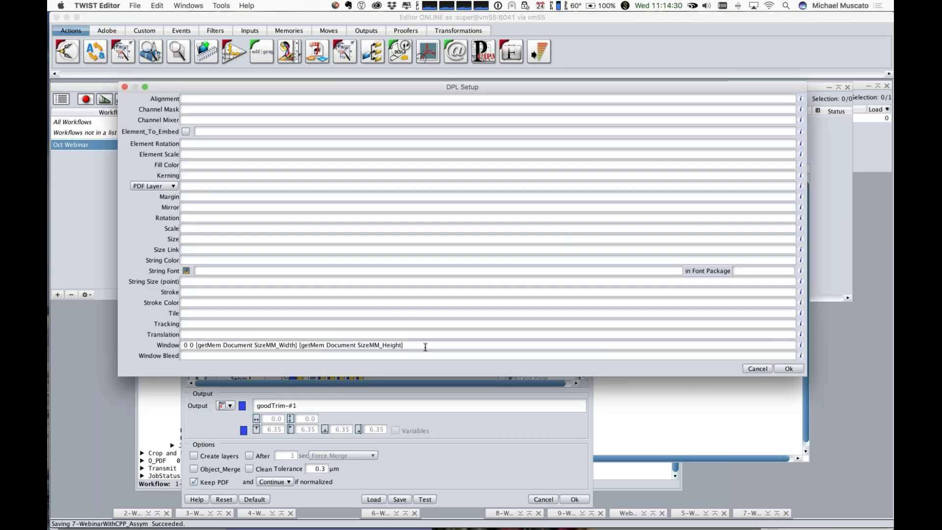
pyautogui.moveTo(426, 342); pyautogui.dragTo(163, 342)
pyautogui.click(242, 347)
pyautogui.click(255, 346)
pyautogui.moveTo(267, 346); pyautogui.dragTo(297, 345)
pyautogui.press('End')
pyautogui.click(223, 345)
pyautogui.click(761, 368)
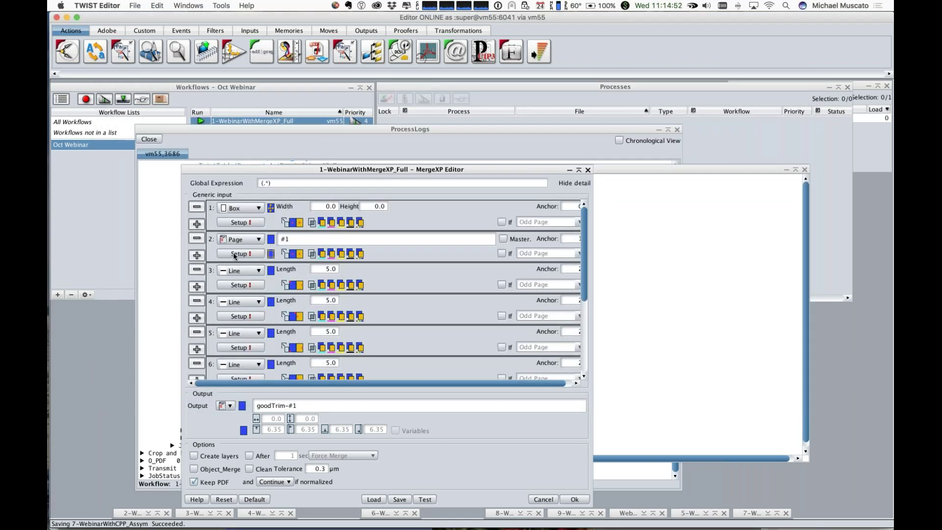
# Check the page input's page anchor and fill attachment without changing them, and accept the Crop and Float MergeXP settings.
pyautogui.click(299, 255)
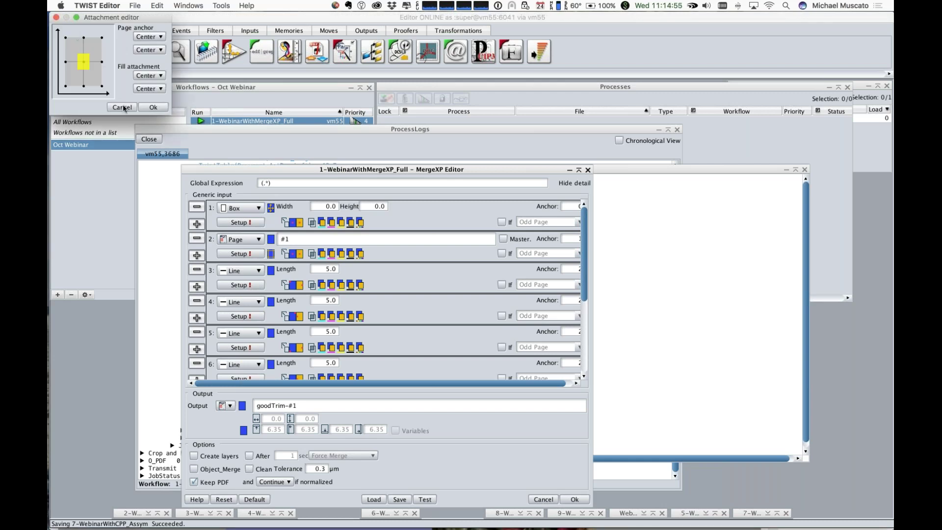
pyautogui.click(124, 107)
pyautogui.click(574, 500)
# Switch to Acrobat, compare badTrim-MainTestPage.pdf with goodTrim-MainTestPage.pdf, and return to TWIST Editor.
pyautogui.press('super+Tab')
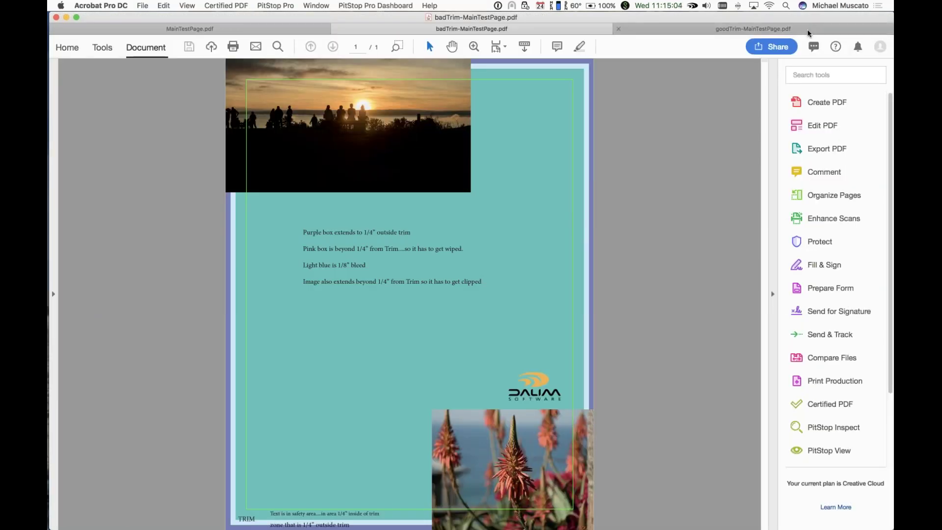
pyautogui.hotkey('ctrl', 'Tab')
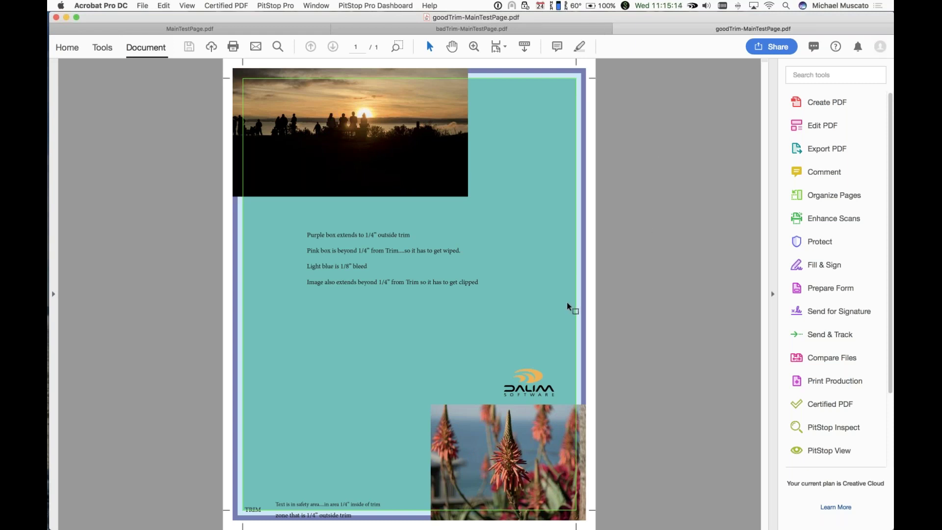
pyautogui.press('super+Tab')
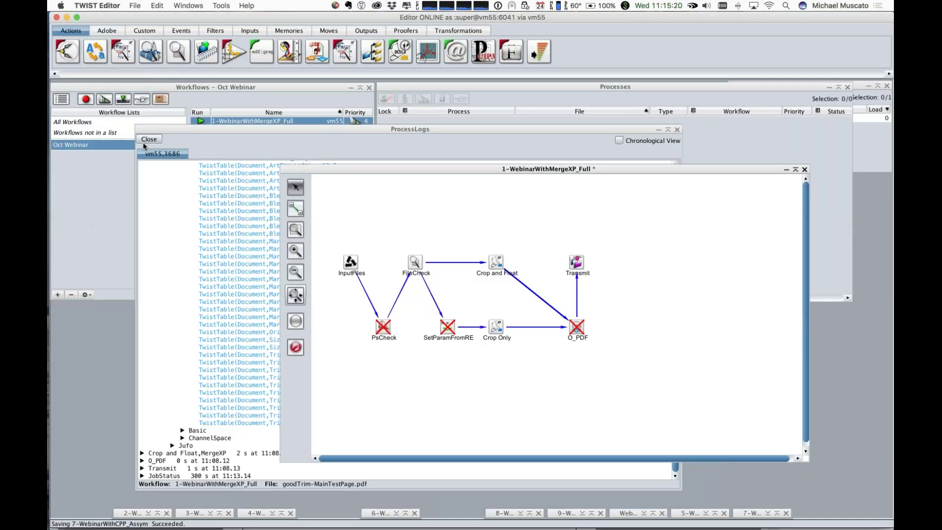
# Close the process log, then close the 1-WebinarWithMergeXP_Full workflow and save its edits.
pyautogui.click(148, 140)
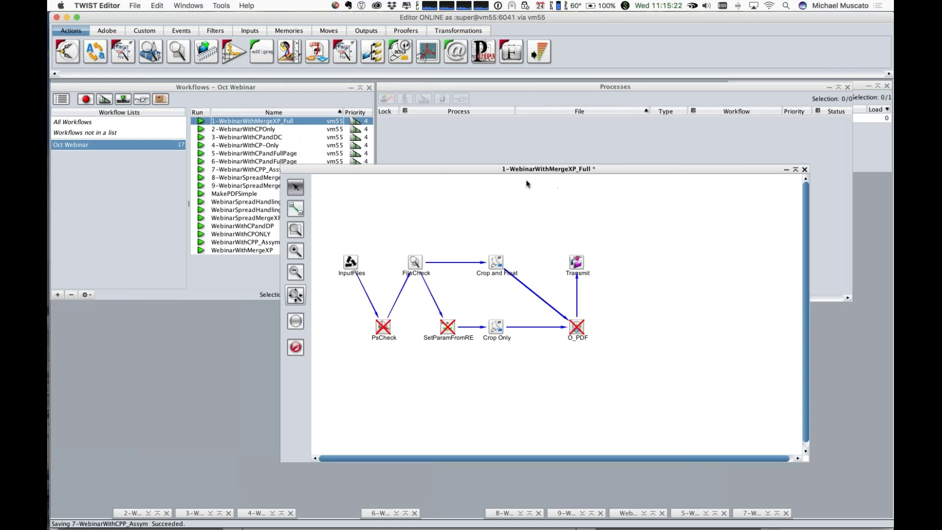
pyautogui.moveTo(513, 173); pyautogui.dragTo(539, 197)
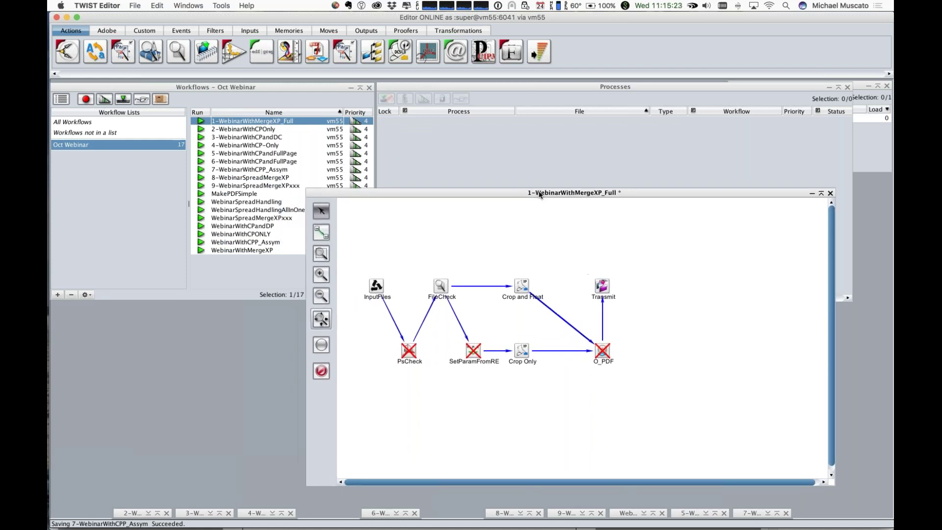
pyautogui.click(830, 193)
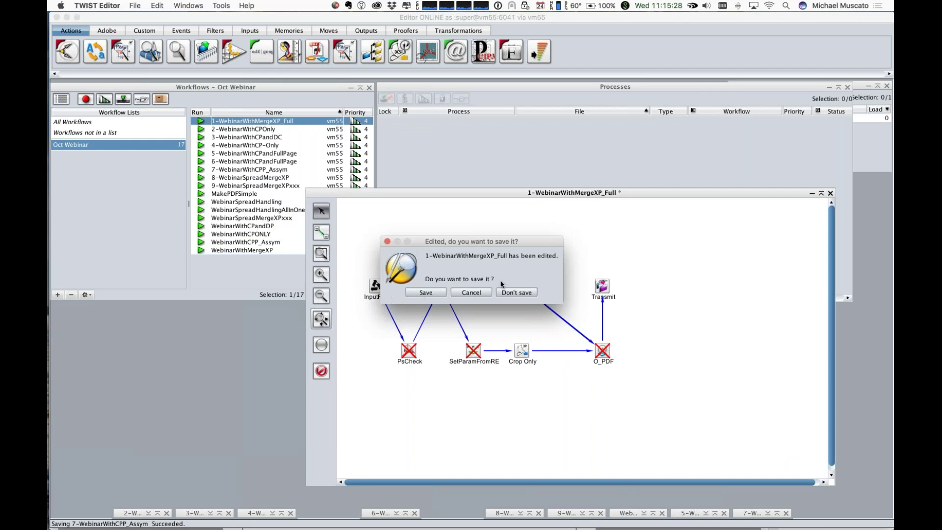
pyautogui.click(433, 292)
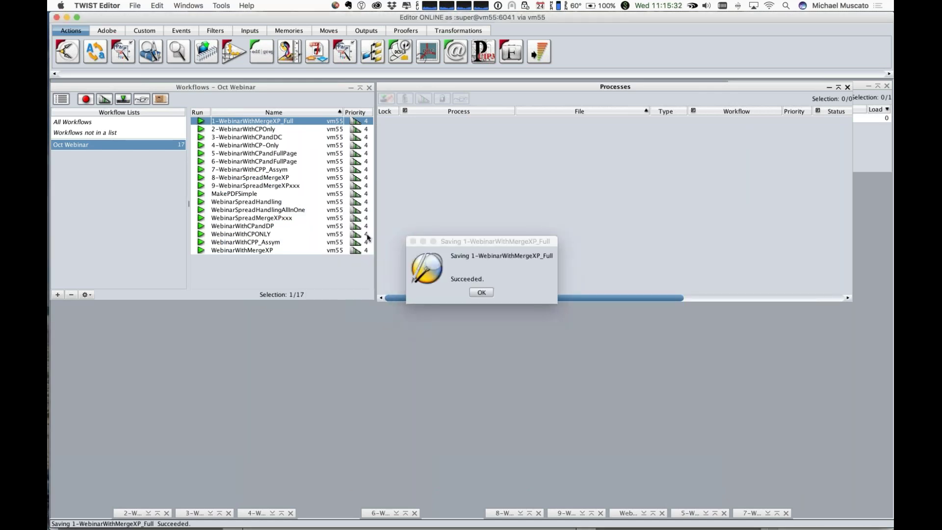
pyautogui.click(489, 293)
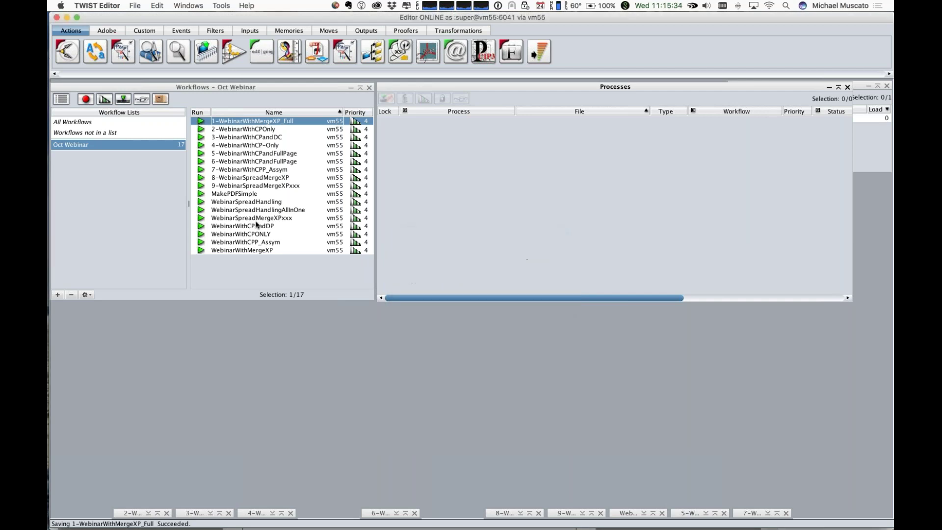
# Open the 2-WebinarWithCPOnly workflow and review the CreatePGS settings of the lower Crop in and Keep Trim node without changes.
pyautogui.doubleClick(267, 129)
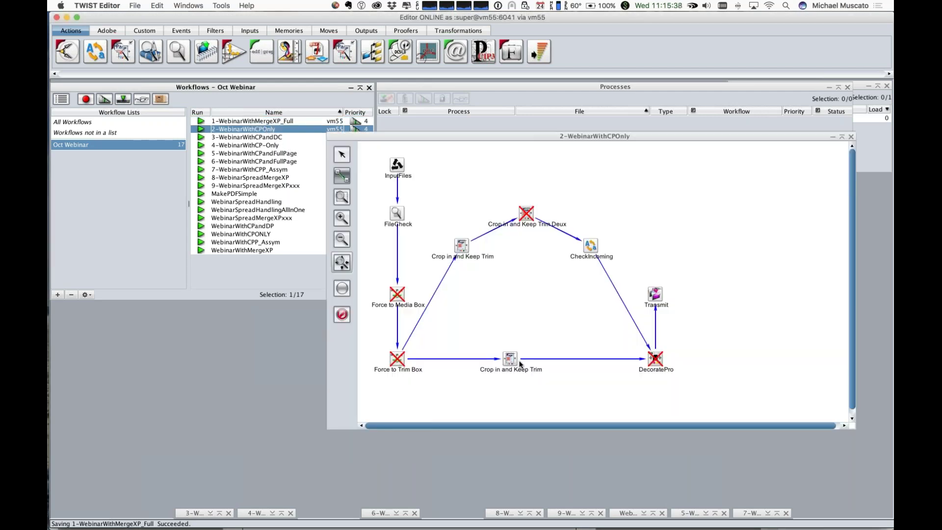
pyautogui.doubleClick(510, 358)
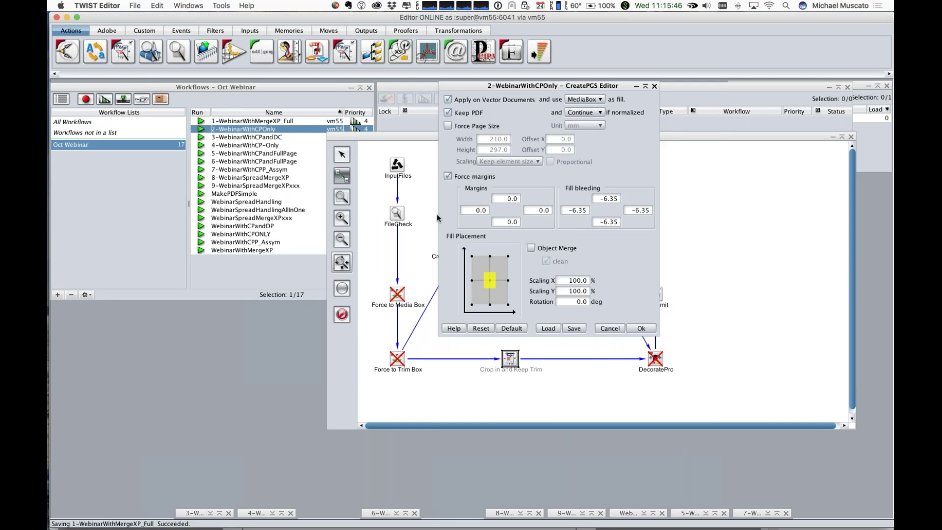
pyautogui.click(614, 332)
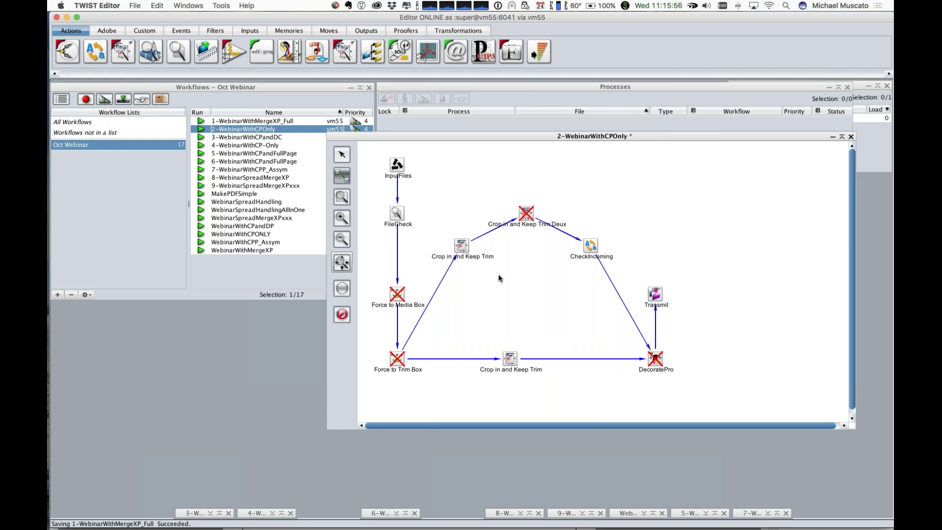
# Switch to Finder, preview testvars.pdf in the ~~Oct Webinar Files folder, and open the Geometry Vars PDF in Acrobat.
pyautogui.press('super+Tab')
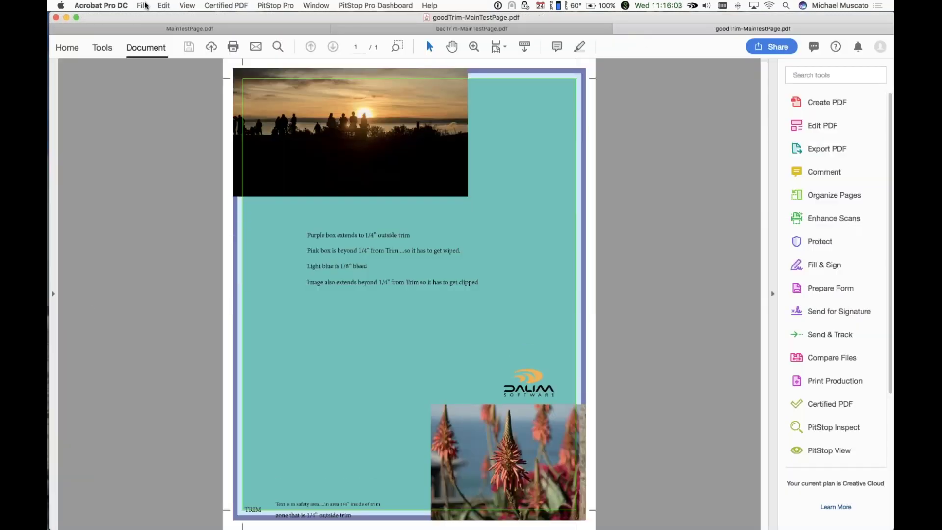
pyautogui.press('super+Tab')
pyautogui.click(335, 260)
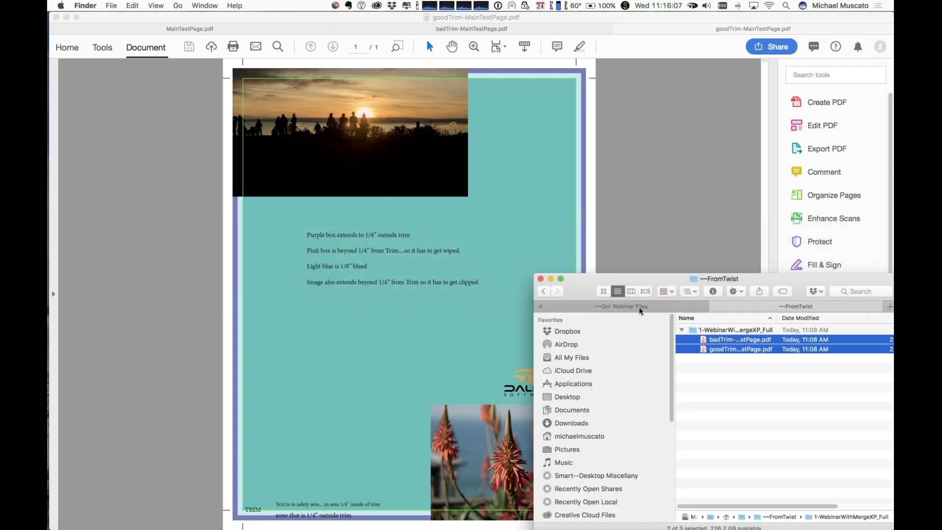
pyautogui.click(639, 307)
pyautogui.click(717, 389)
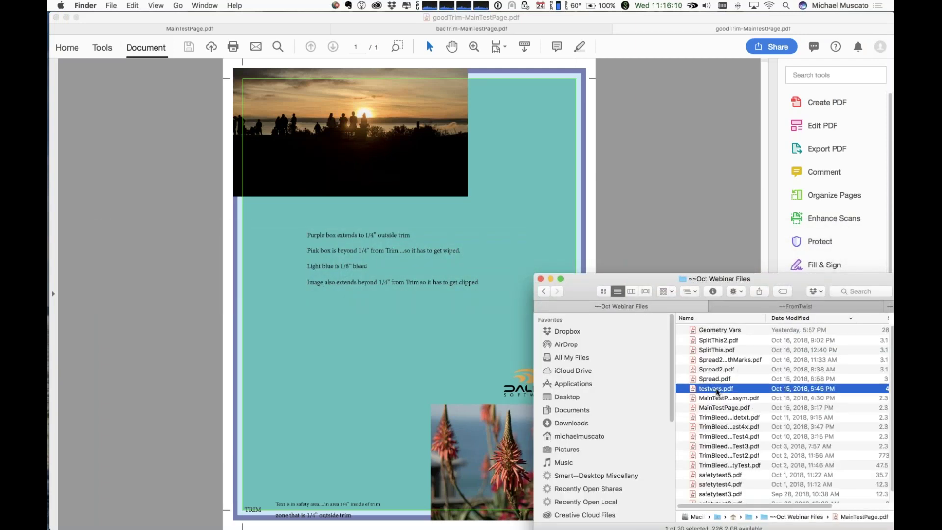
pyautogui.press('space')
pyautogui.press('space')
pyautogui.doubleClick(710, 333)
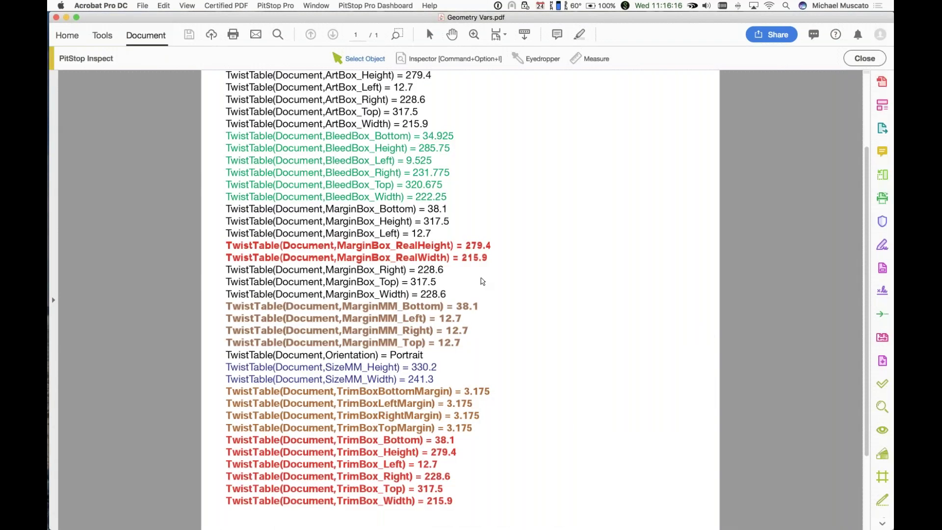
# Look through the full list of key page geometry variables in Geometry Vars.pdf, slightly reducing the magnification.
pyautogui.scroll(5, 482, 281)
pyautogui.scroll(-5, 482, 281)
pyautogui.scroll(5, 482, 281)
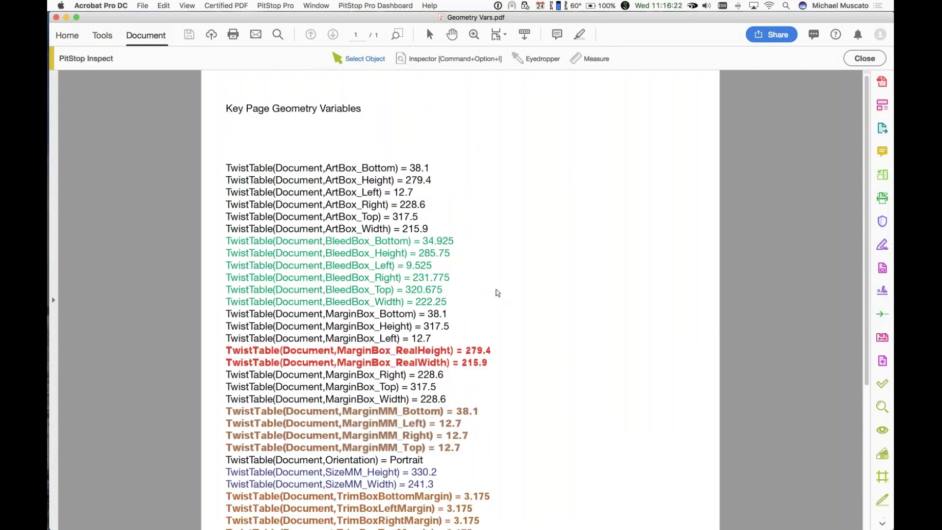
pyautogui.press('super+minus')
pyautogui.scroll(-3, 460, 299)
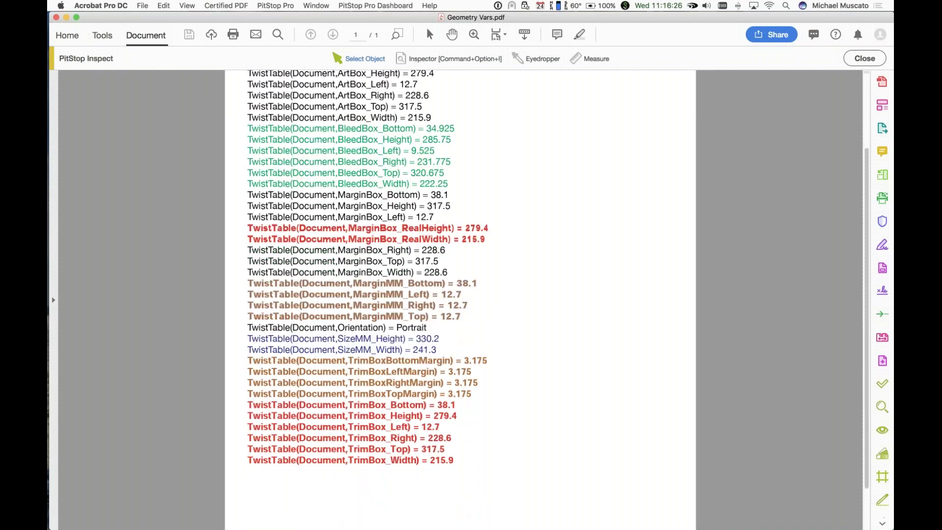
pyautogui.scroll(2, 460, 299)
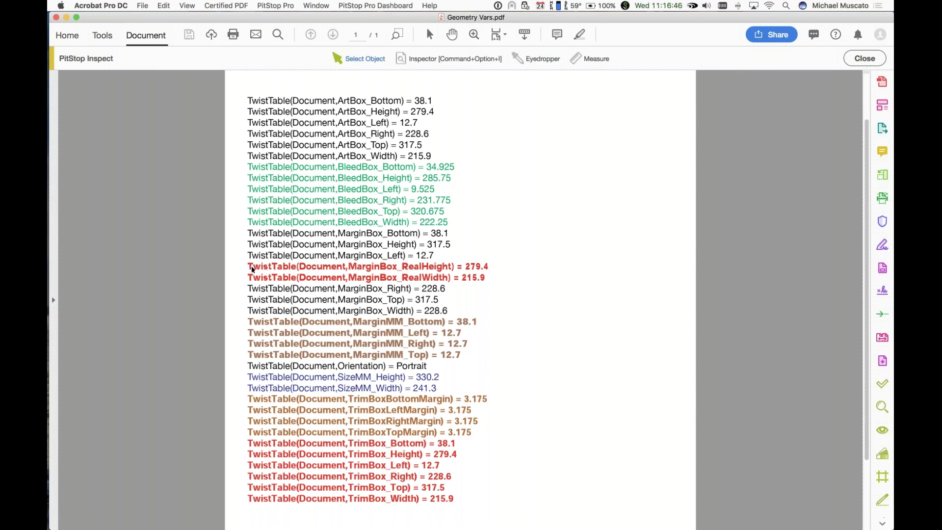
# Compare the MarginBox_RealHeight and MarginBox_RealWidth lines with TrimBox_Height and TrimBox_Width, selecting each line in turn.
pyautogui.click(285, 270)
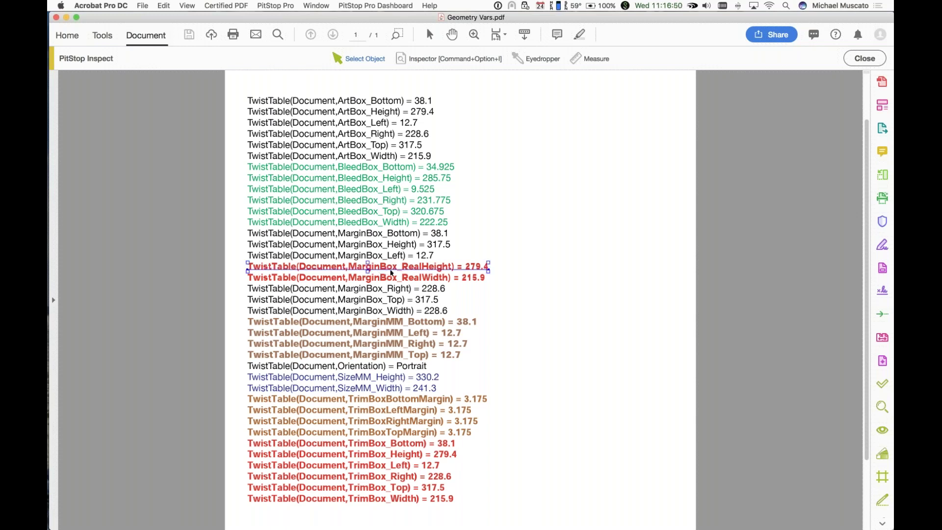
pyautogui.click(422, 282)
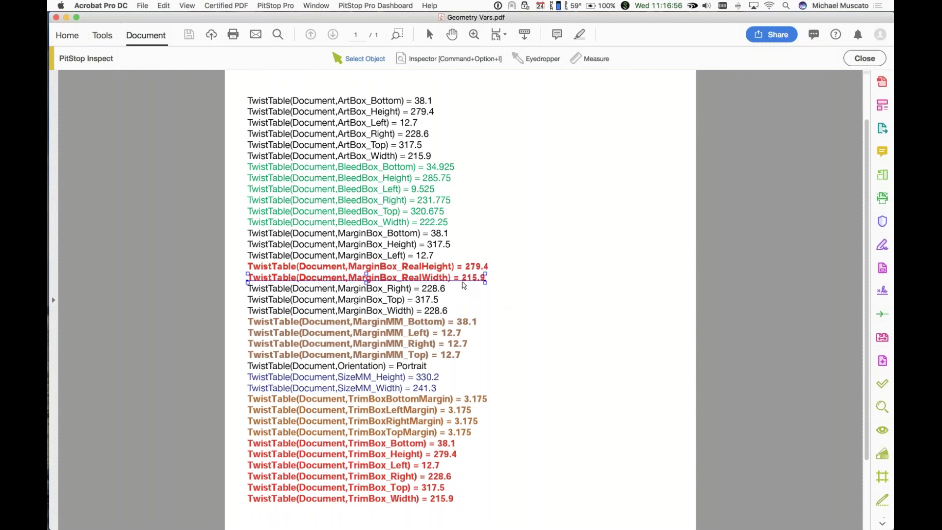
pyautogui.click(463, 269)
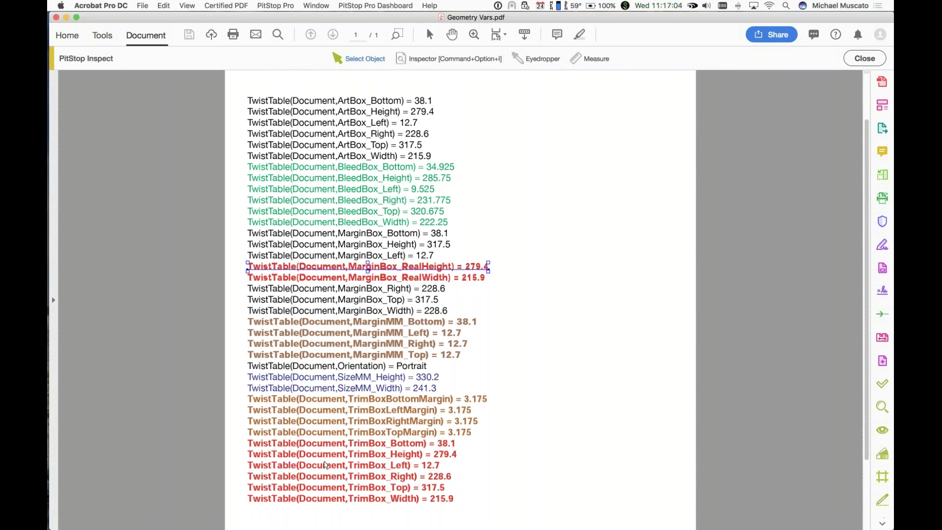
pyautogui.click(352, 455)
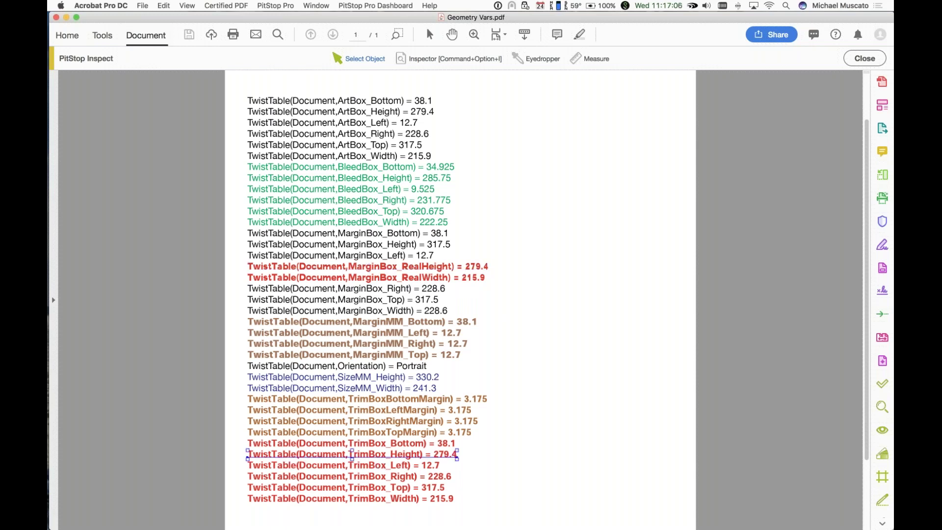
pyautogui.click(374, 498)
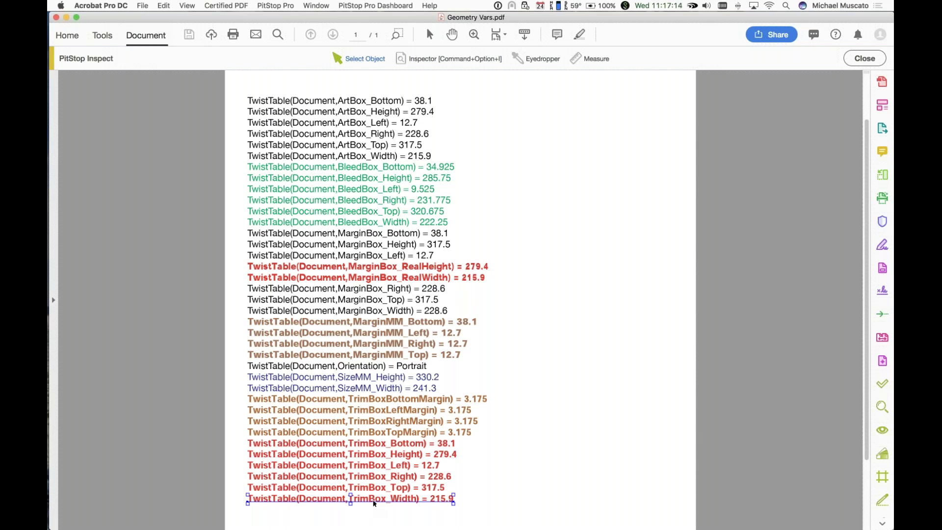
pyautogui.click(393, 282)
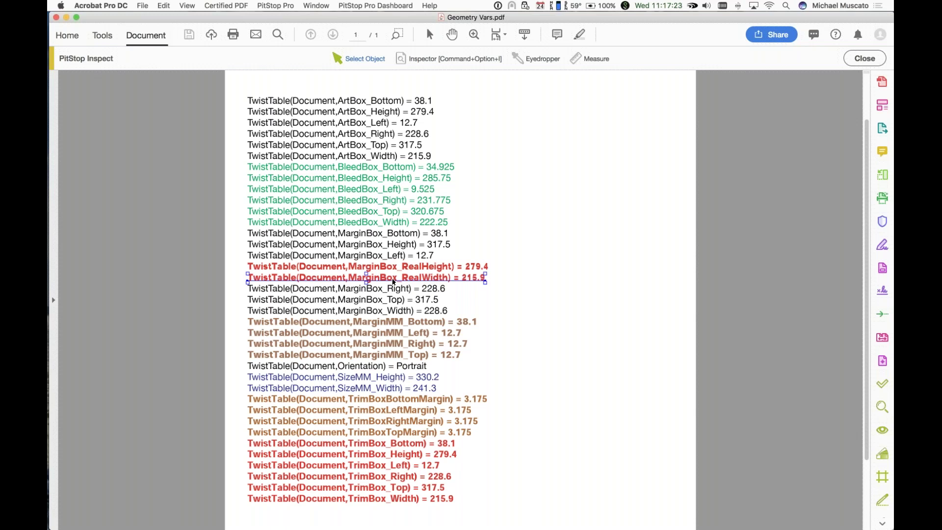
pyautogui.click(403, 503)
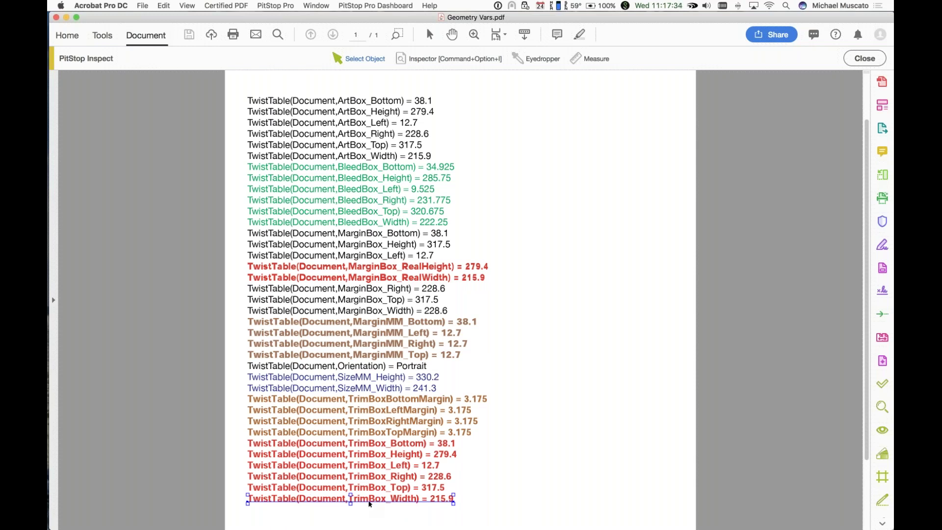
pyautogui.click(401, 456)
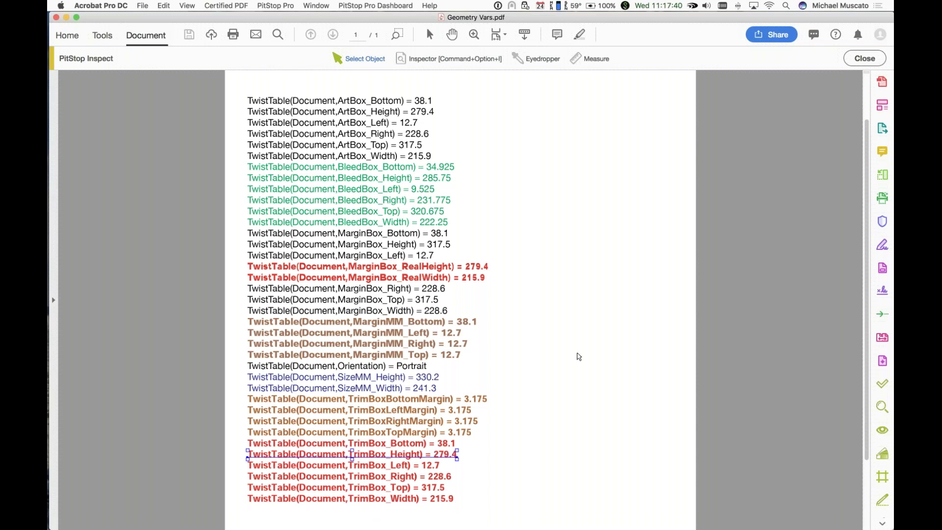
# Examine the MarginMM_Bottom and MarginMM_Left lines among the margin variables in Geometry Vars.pdf, selecting each in turn.
pyautogui.click(331, 324)
pyautogui.click(324, 335)
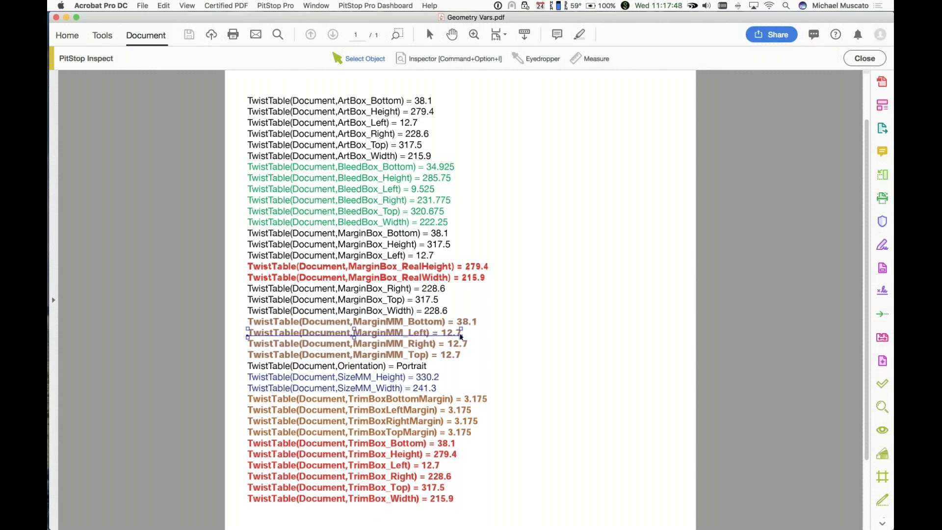
pyautogui.click(423, 327)
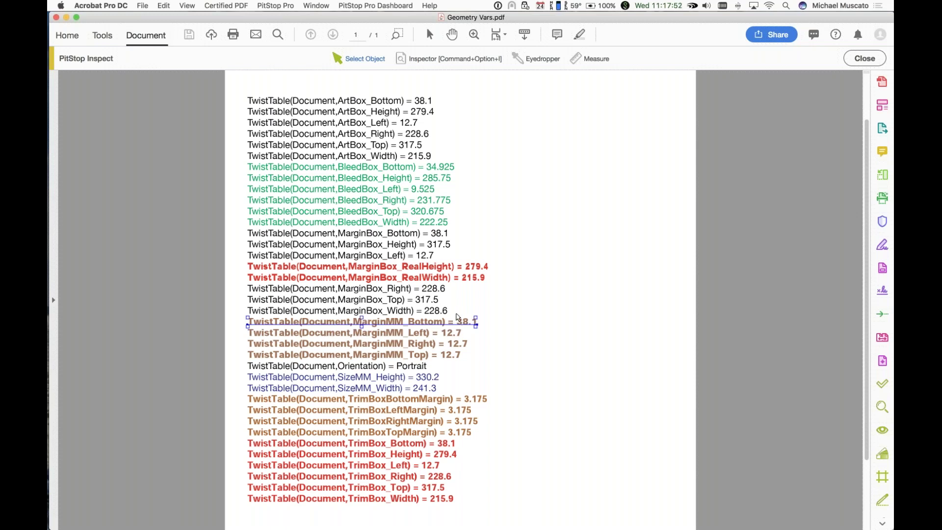
pyautogui.scroll(-4, 456, 317)
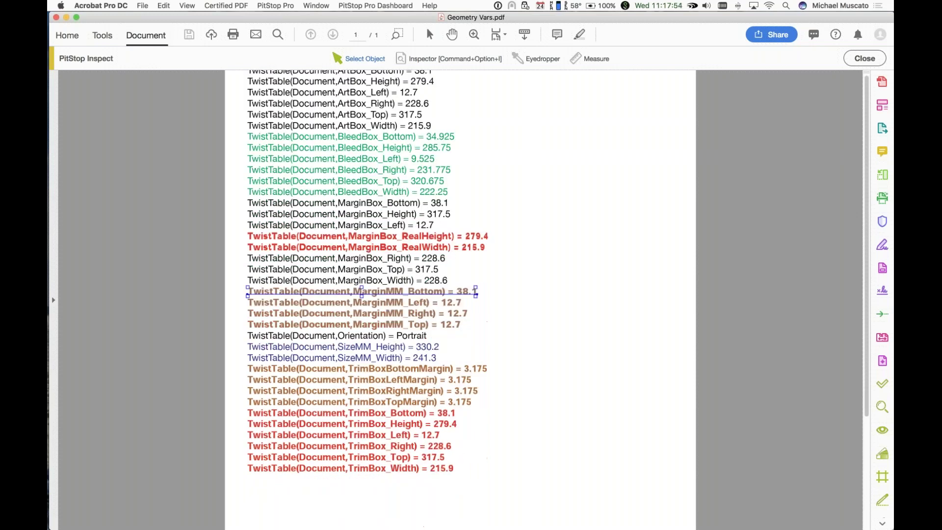
pyautogui.scroll(4, 456, 317)
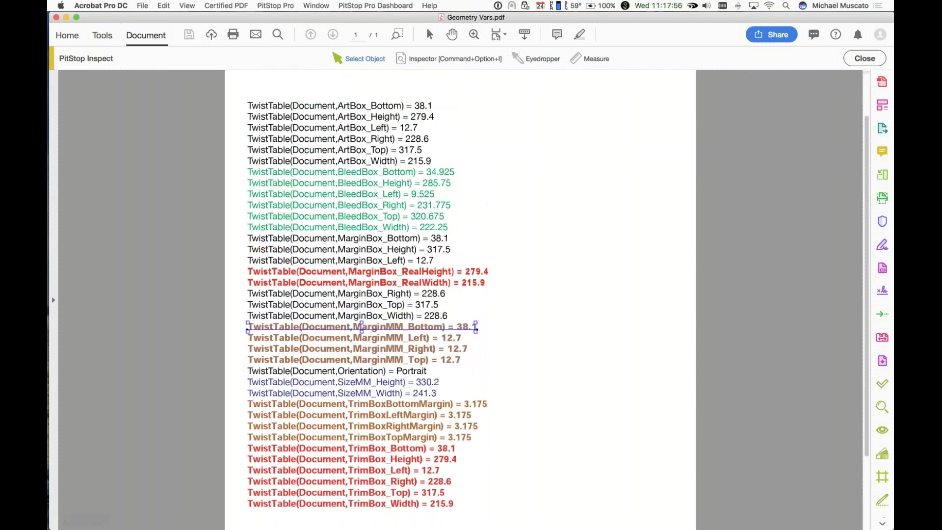
pyautogui.click(559, 227)
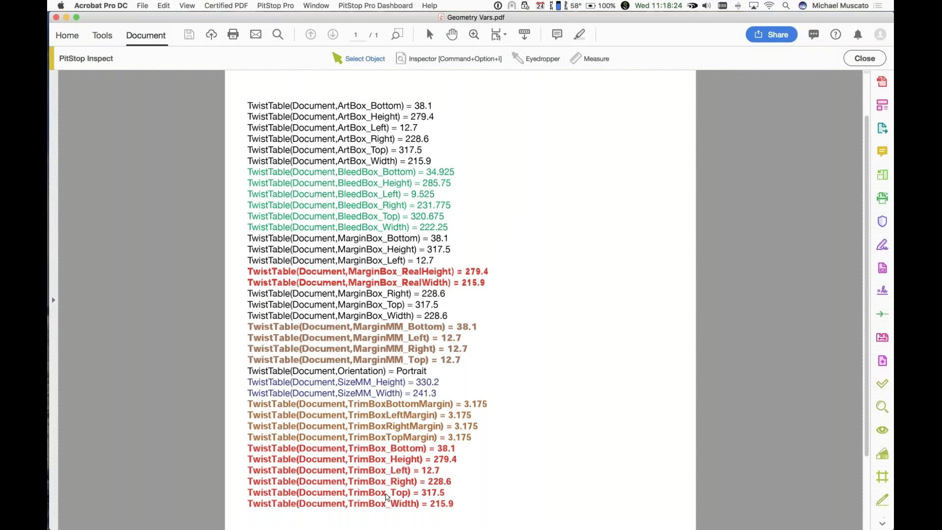
# Compare the MarginMM_Left line with BleedBox_Left, selecting each line alternately.
pyautogui.click(388, 339)
pyautogui.click(520, 316)
pyautogui.click(348, 200)
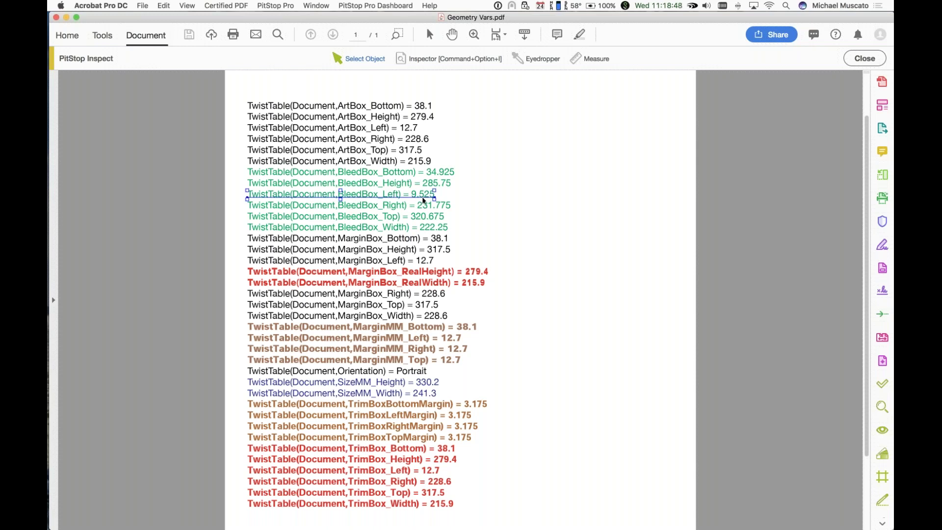
pyautogui.click(342, 342)
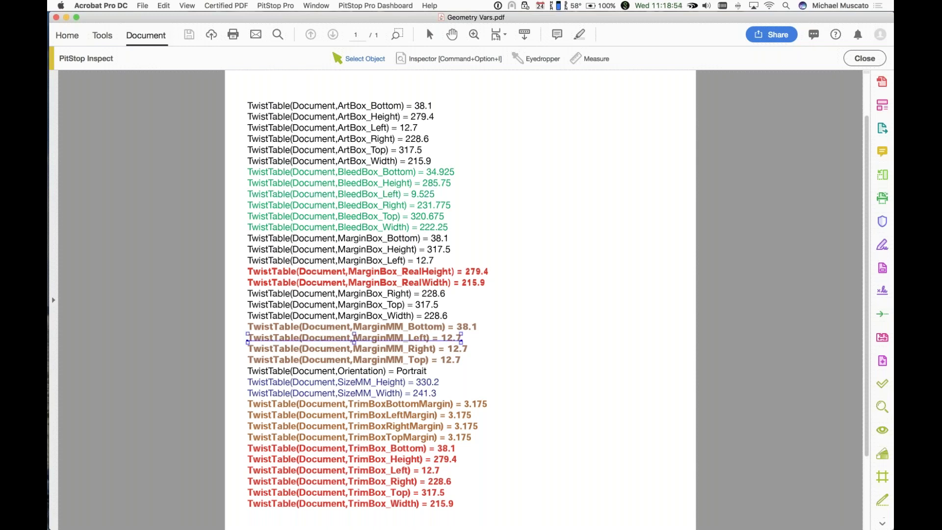
pyautogui.click(388, 196)
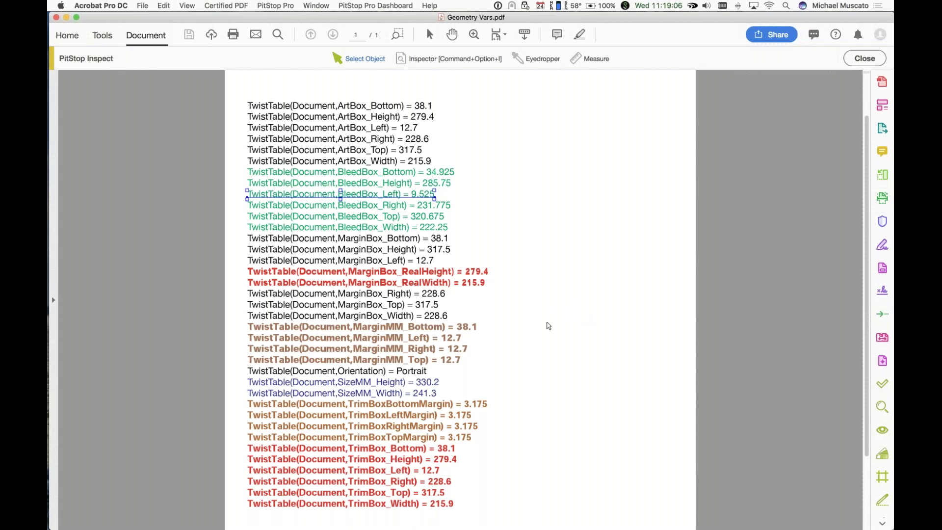
pyautogui.scroll(-5, 548, 325)
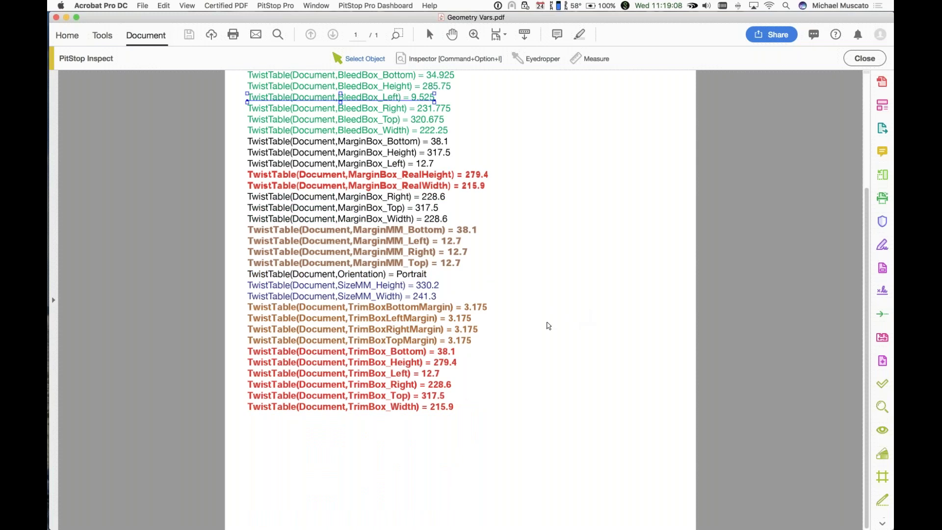
pyautogui.scroll(5, 549, 326)
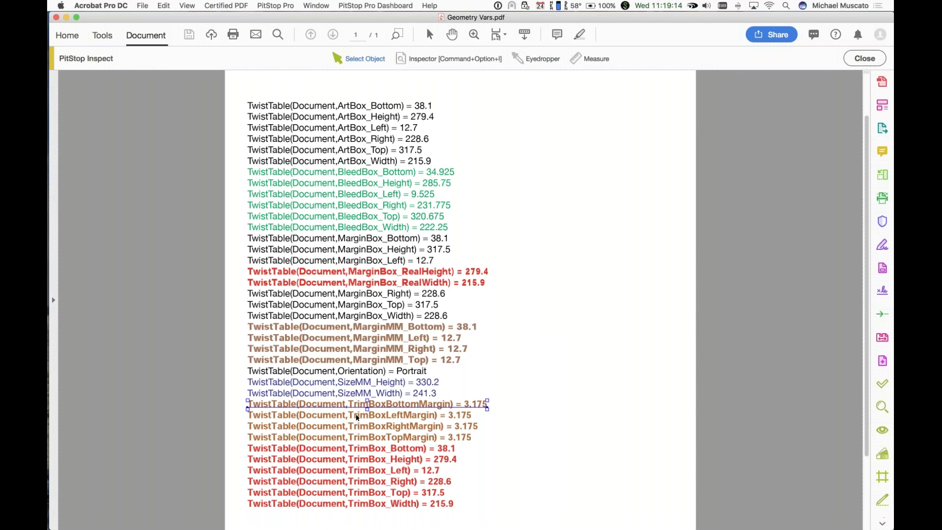
# Go through the TrimBoxBottomMargin, TrimBoxLeftMargin, TrimBoxRightMargin and TrimBoxTopMargin lines, selecting them one by one.
pyautogui.click(356, 416)
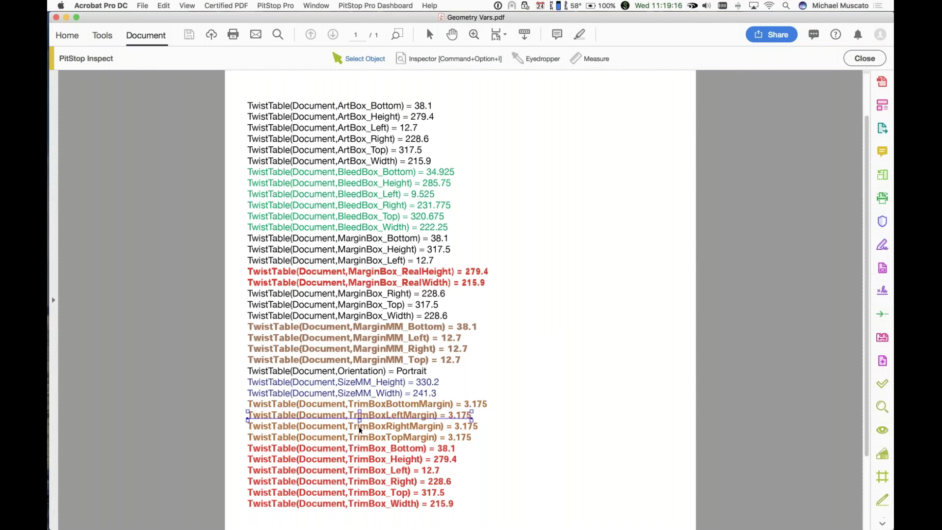
pyautogui.click(361, 429)
pyautogui.click(364, 439)
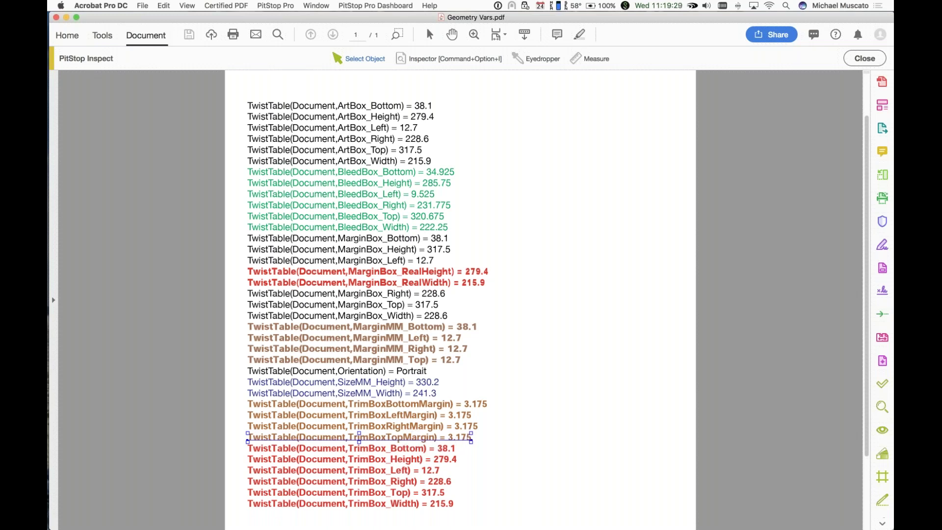
pyautogui.click(422, 429)
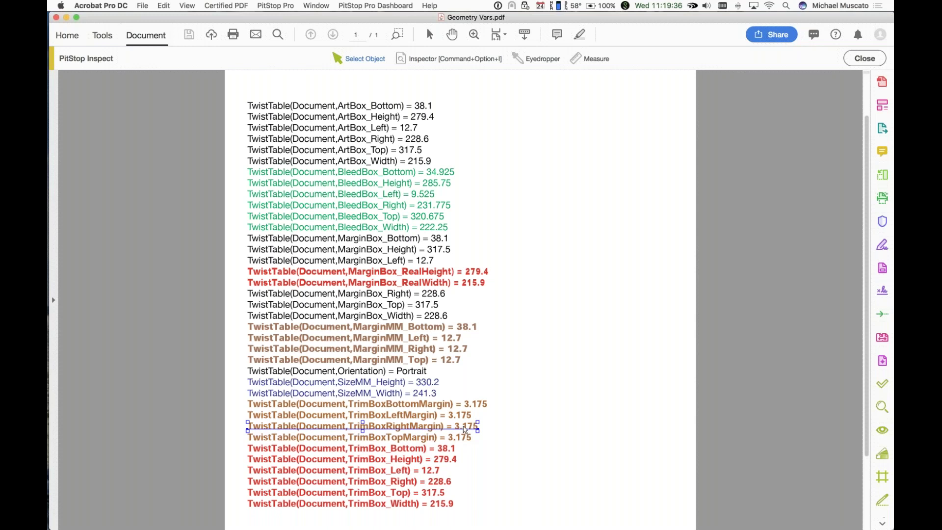
pyautogui.click(423, 408)
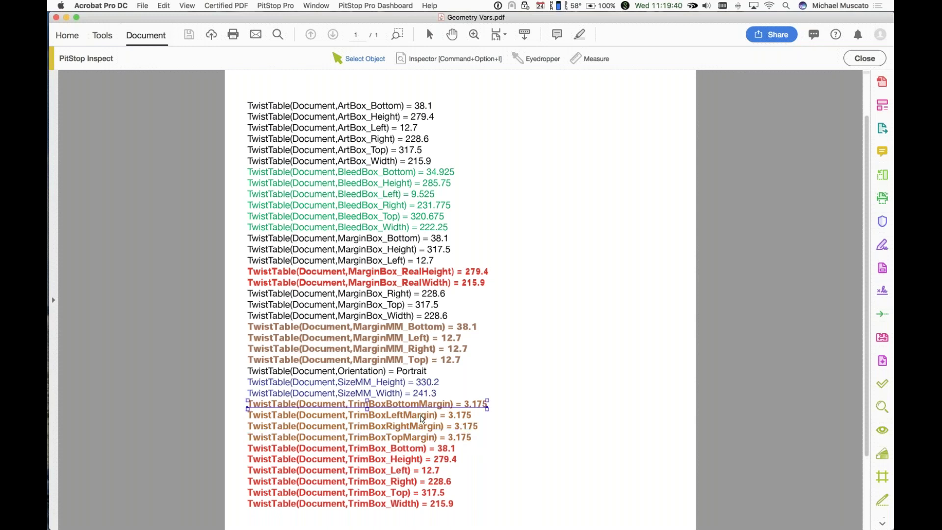
pyautogui.click(421, 427)
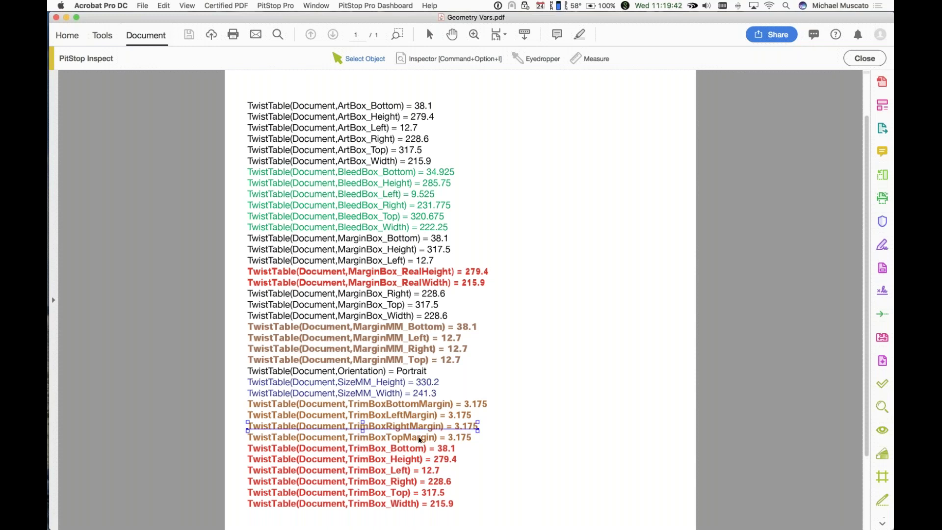
pyautogui.click(419, 438)
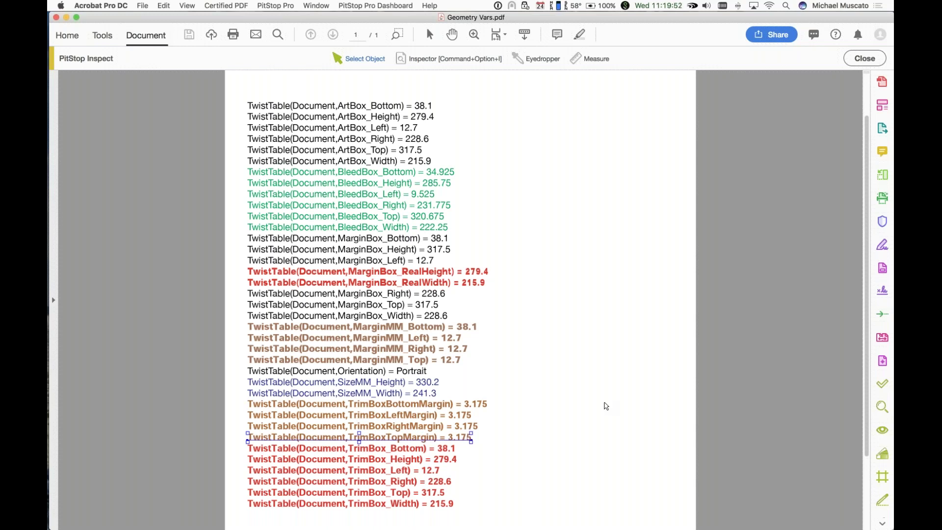
# Switch to TWIST Editor, submit MainTestPage.pdf to the 2-WebinarWithCPOnly workflow, and select the lower Crop in and Keep Trim node.
pyautogui.press('super+Tab')
pyautogui.press('super+Tab')
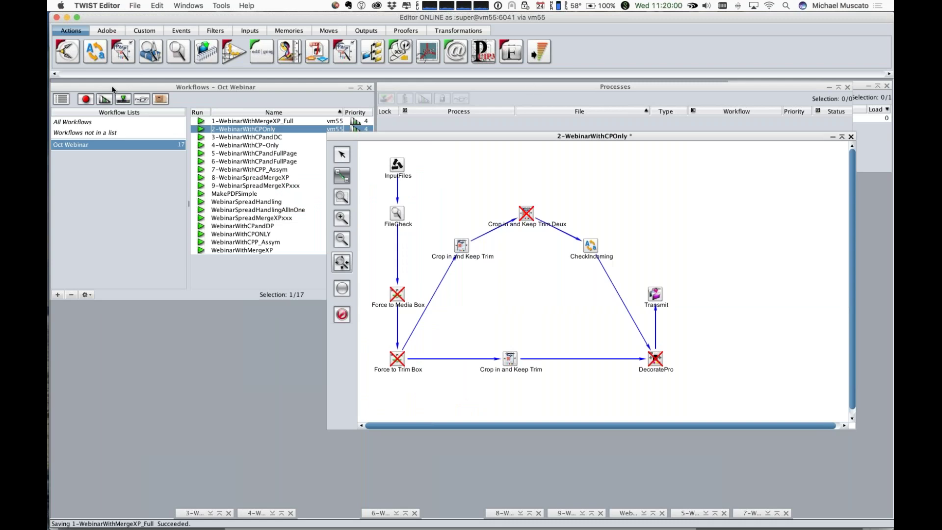
pyautogui.click(123, 100)
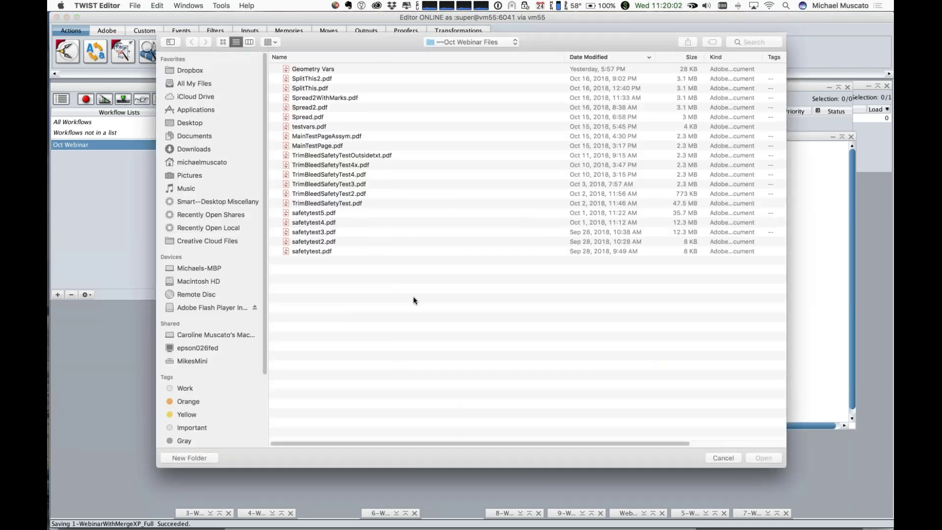
pyautogui.doubleClick(299, 147)
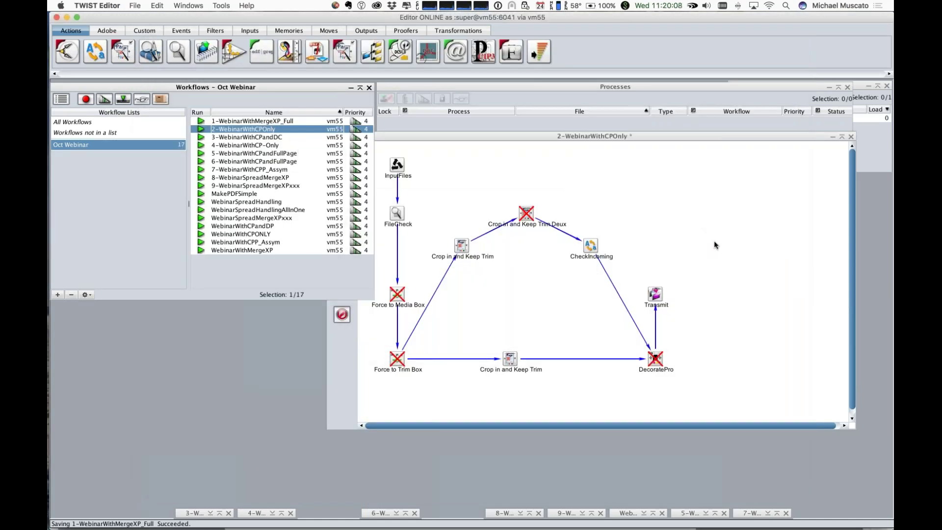
pyautogui.click(506, 360)
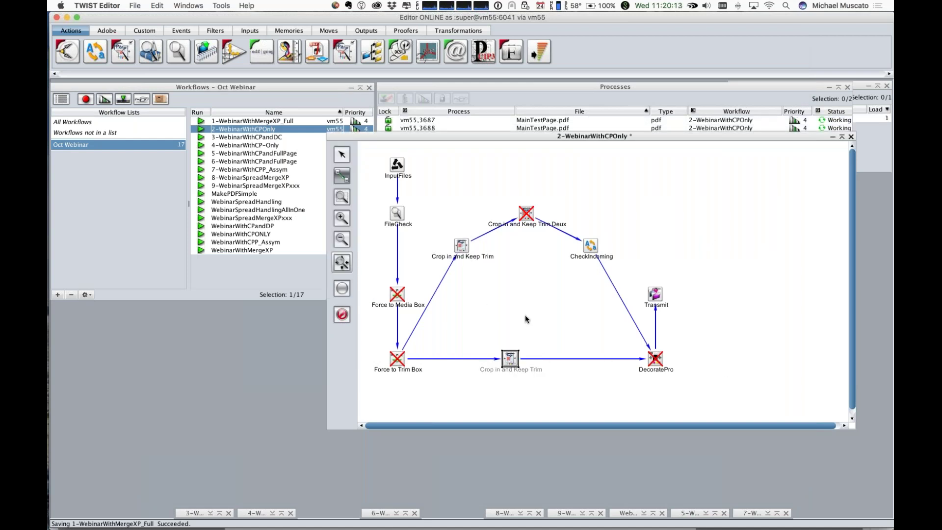
# Switch to Finder, expand the 2-WebinarWithCPOnly folder in ~~FromTwist, and open MainTestPage.pdf and withTrim-MainTestPage.pdf together in Acrobat.
pyautogui.press('super+Tab')
pyautogui.press('super+Tab')
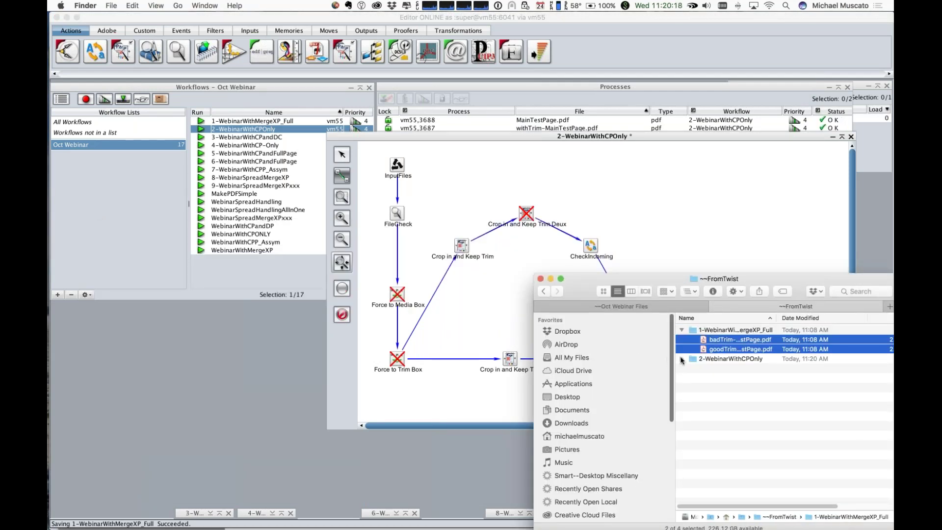
pyautogui.click(681, 360)
pyautogui.click(726, 378)
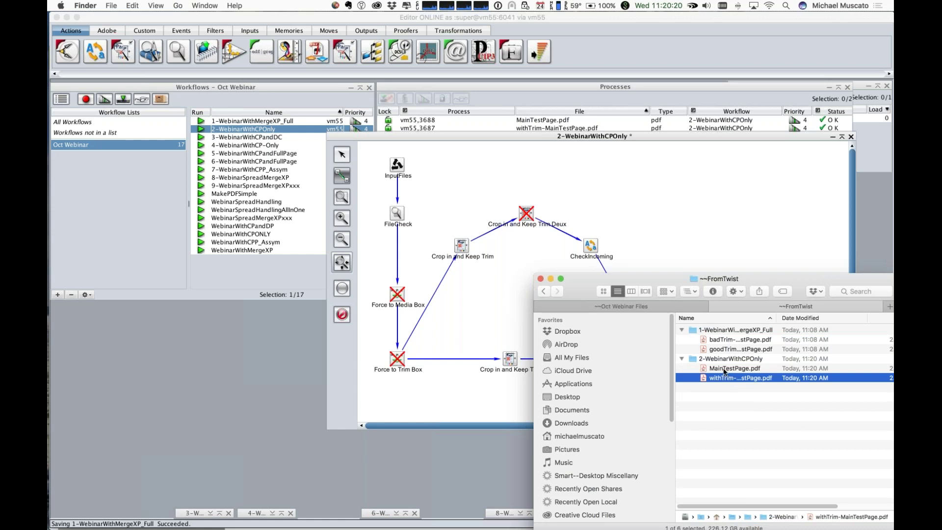
pyautogui.keyDown('shift'); pyautogui.click(724, 369); pyautogui.keyUp('shift')
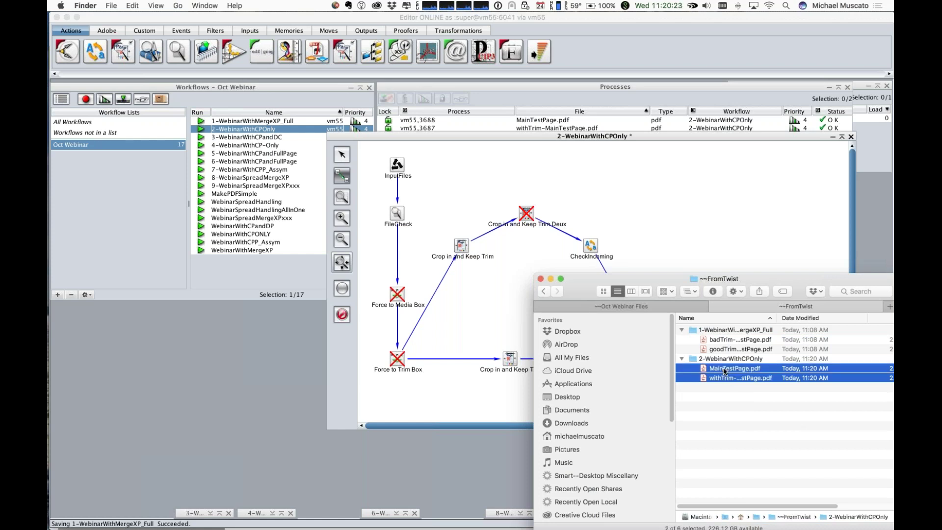
pyautogui.doubleClick(724, 369)
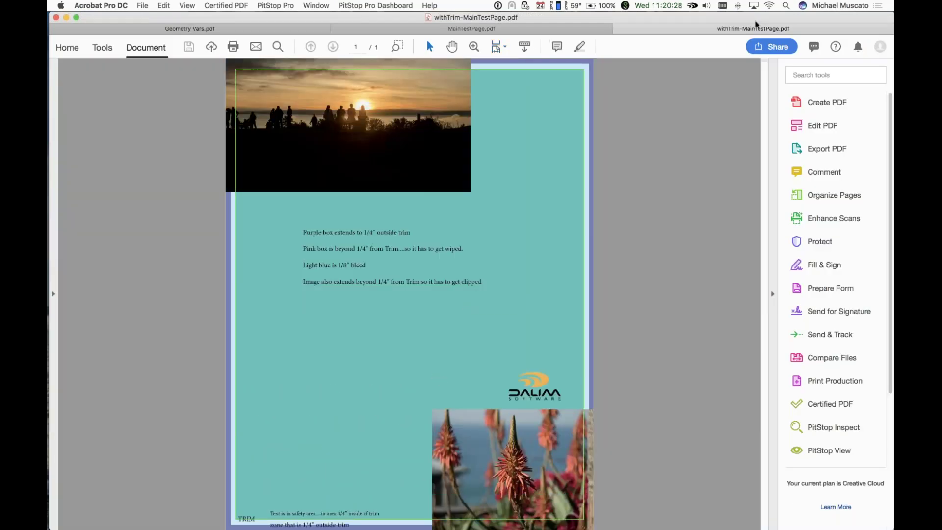
# Compare the trim box outlines of MainTestPage.pdf and withTrim-MainTestPage.pdf by alternating between the two documents.
pyautogui.click(531, 31)
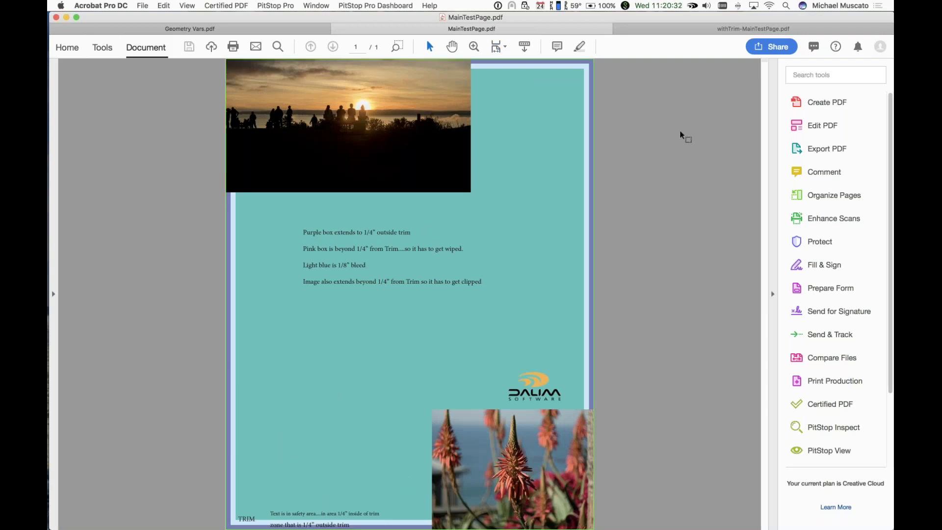
pyautogui.click(821, 30)
pyautogui.click(608, 34)
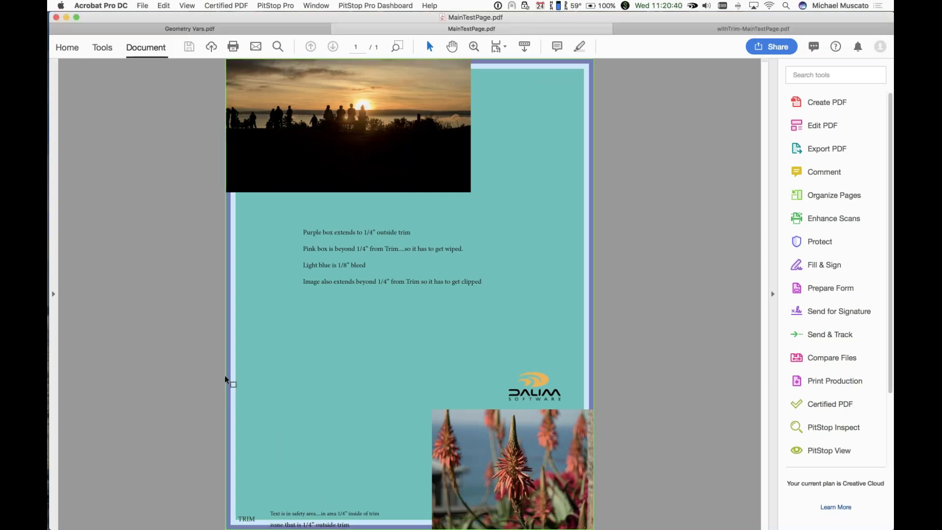
pyautogui.click(809, 30)
pyautogui.click(468, 30)
pyautogui.hotkey('ctrl', 'Tab')
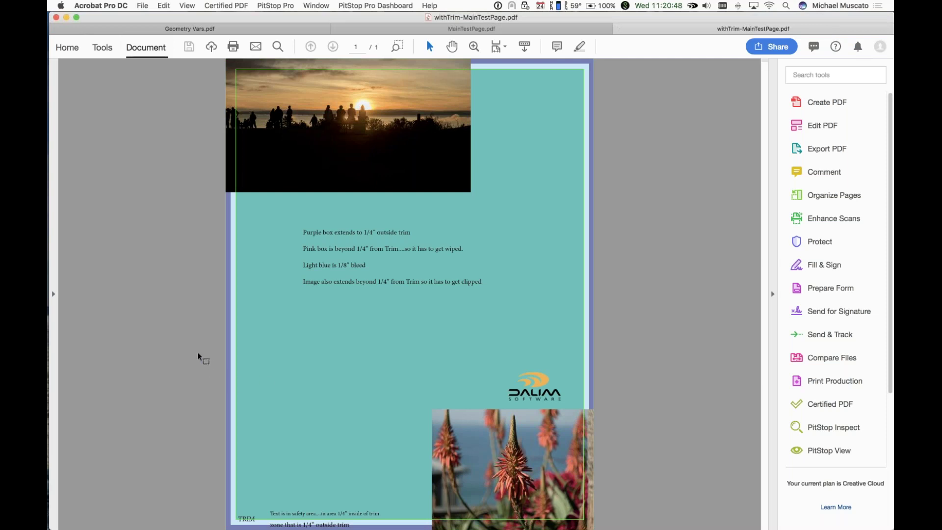
# Return to TWIST Editor and review the Fill bleeding values in the lower Crop in and Keep Trim node, closing its settings without changes.
pyautogui.press('super+Tab')
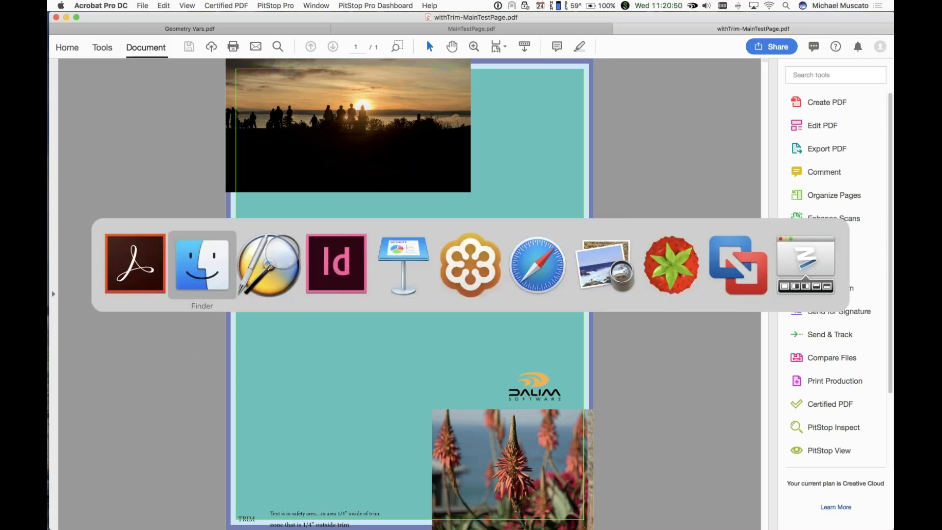
pyautogui.press('super+Tab')
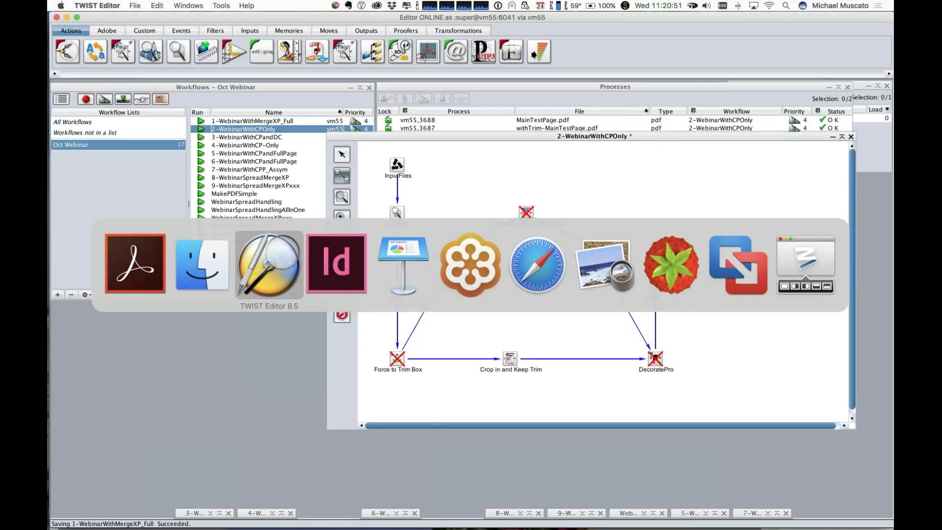
pyautogui.click(467, 246)
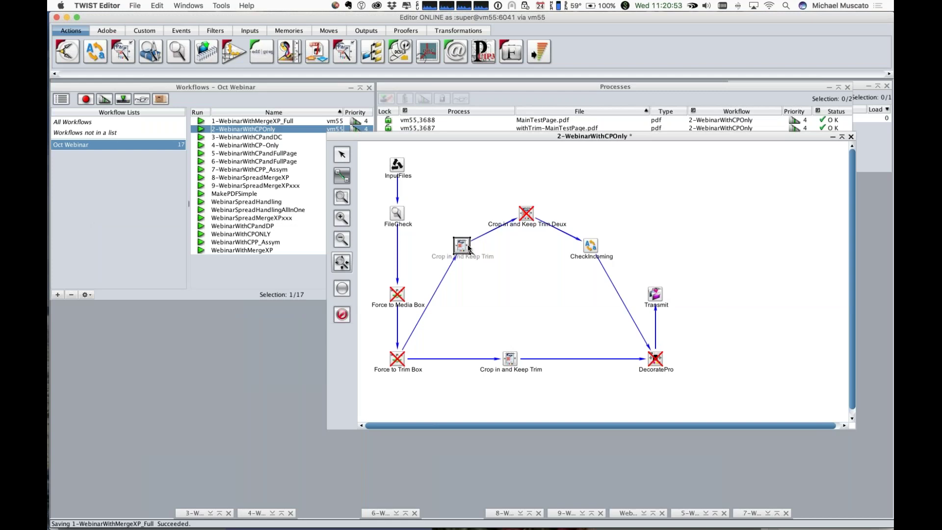
pyautogui.doubleClick(516, 363)
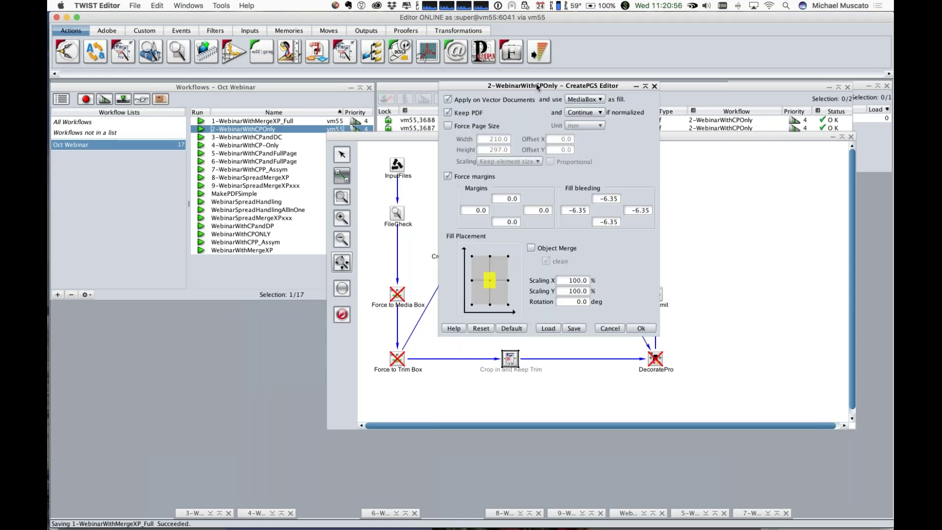
pyautogui.moveTo(538, 89); pyautogui.dragTo(315, 152)
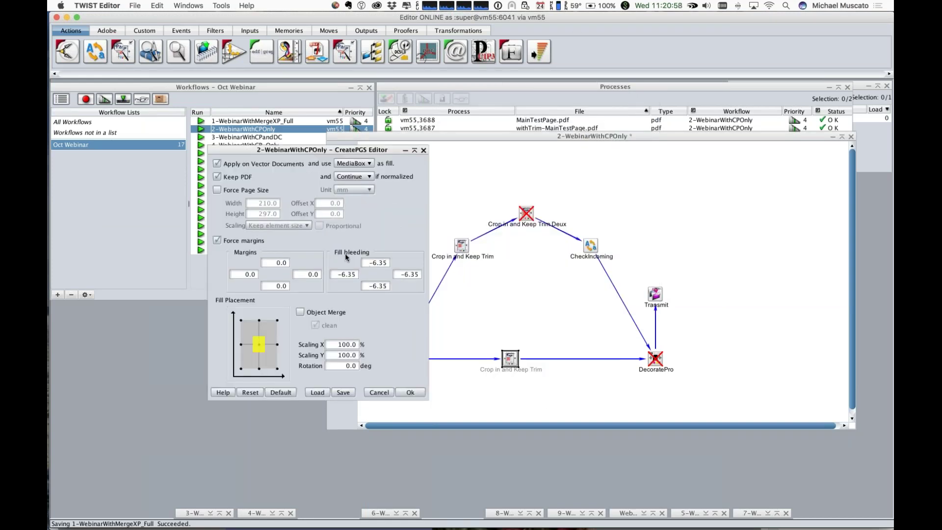
pyautogui.doubleClick(370, 263)
pyautogui.doubleClick(379, 262)
pyautogui.click(385, 392)
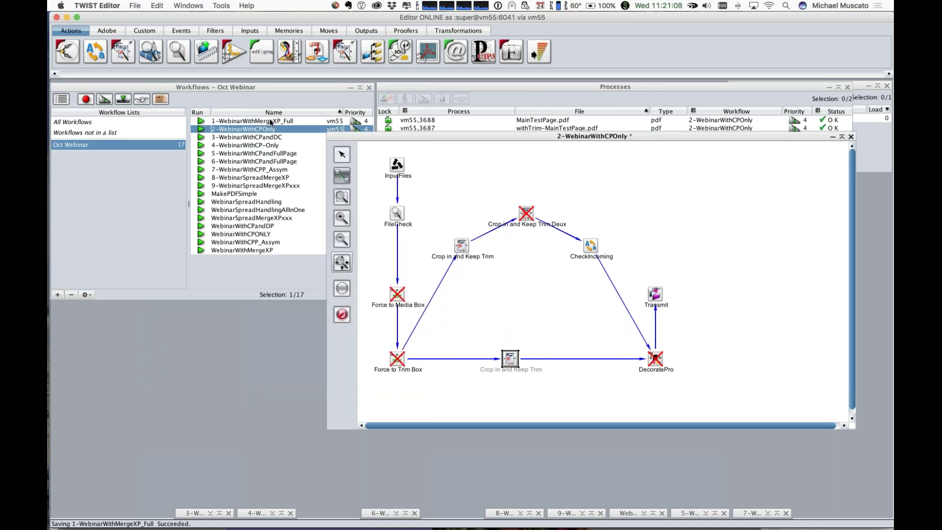
# Review the Window Bleed expression in the MergeXP setup of 1-WebinarWithMergeXP_Full, close it without changes, and return to 2-WebinarWithCPOnly.
pyautogui.doubleClick(270, 121)
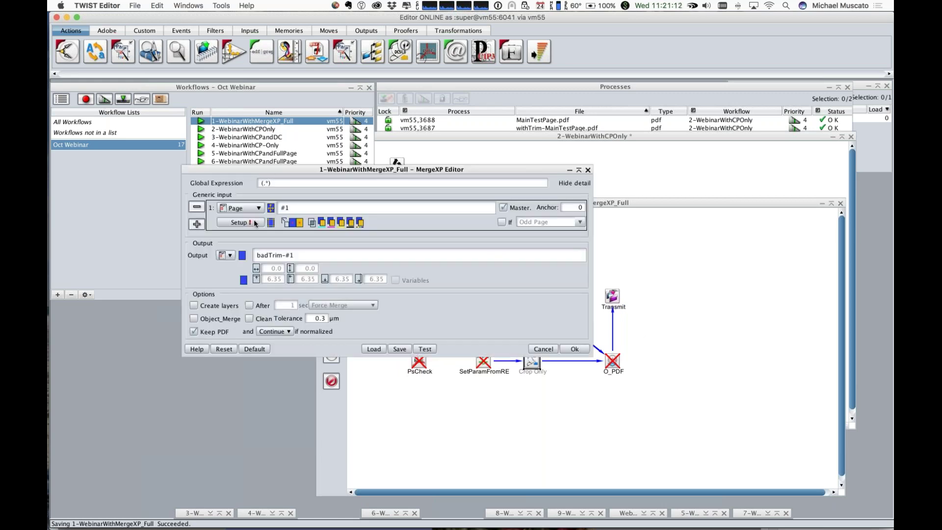
pyautogui.click(240, 222)
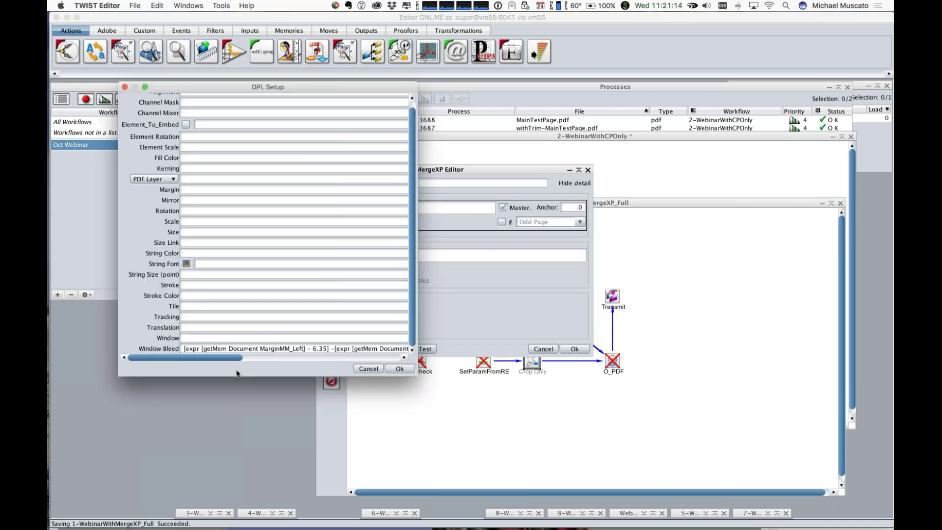
pyautogui.click(371, 369)
pyautogui.click(567, 349)
pyautogui.click(527, 143)
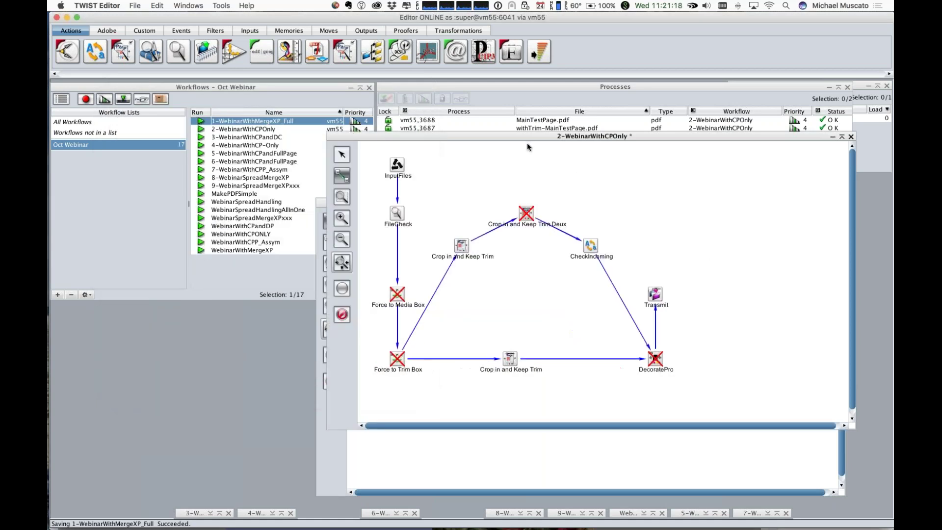
# Review the Margins and Fill bleeding settings of the lower Crop in and Keep Trim node, closing them without changes.
pyautogui.click(509, 360)
pyautogui.doubleClick(509, 361)
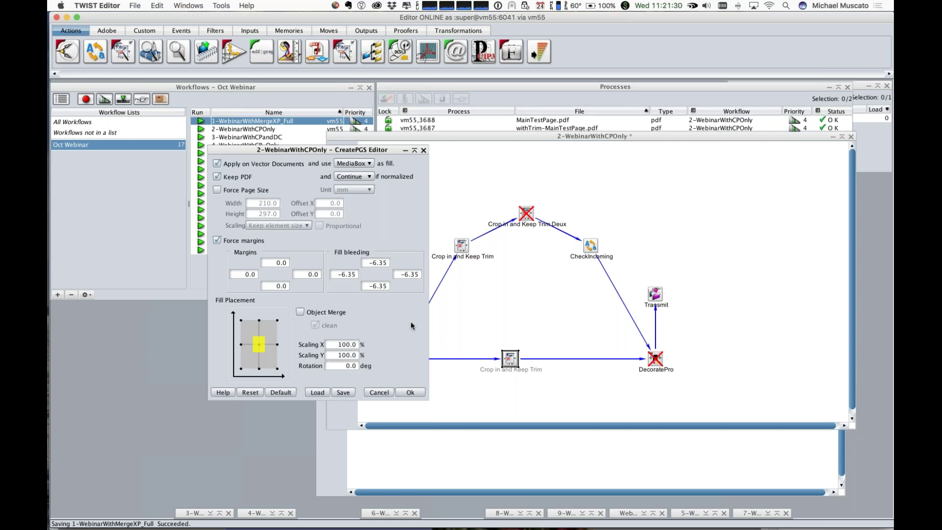
pyautogui.click(384, 393)
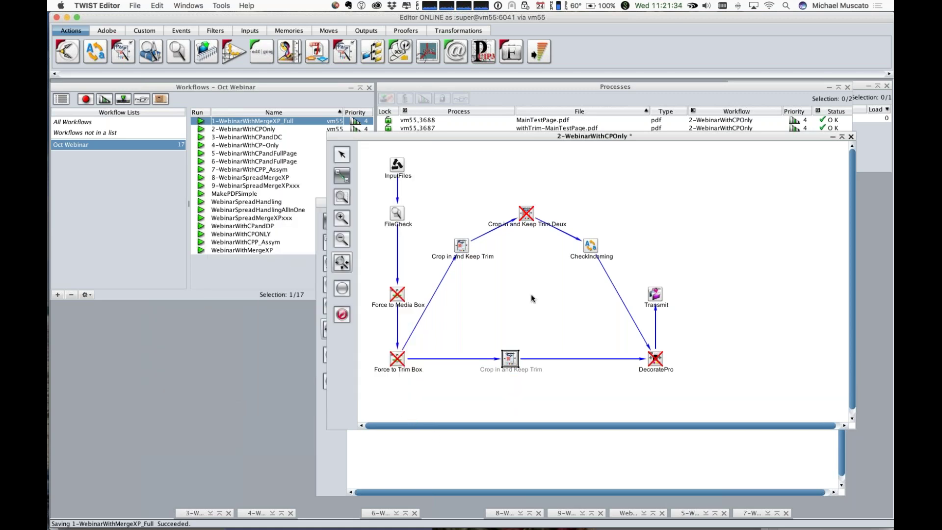
# Switch to Acrobat, view the trim box outline in MainTestPage.pdf, and return to TWIST Editor.
pyautogui.press('super+Tab')
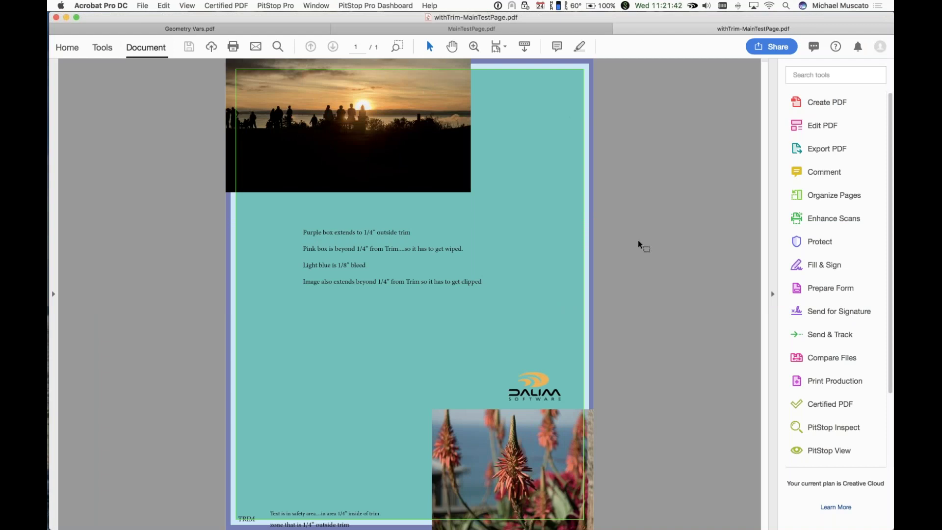
pyautogui.click(477, 29)
pyautogui.press('super+Tab')
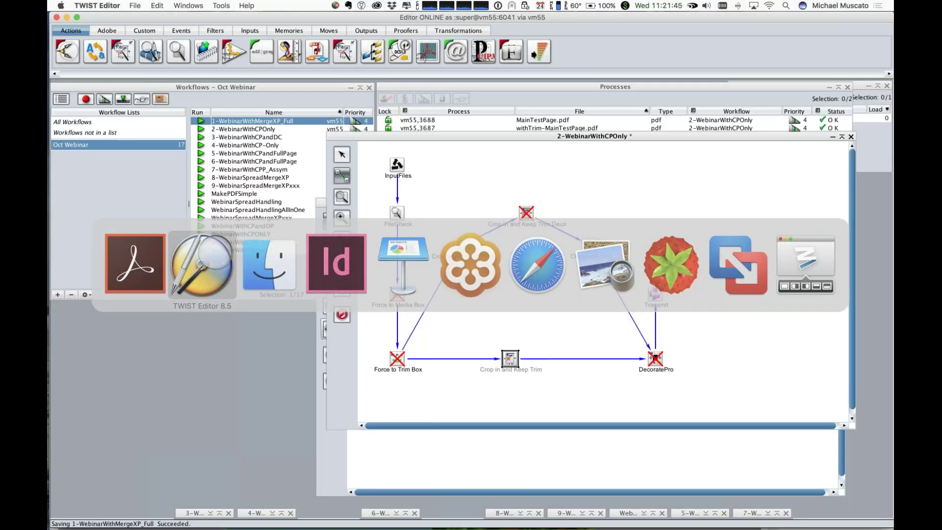
# Examine the margin values in the upper Crop in and Keep Trim node and cancel its settings.
pyautogui.doubleClick(461, 246)
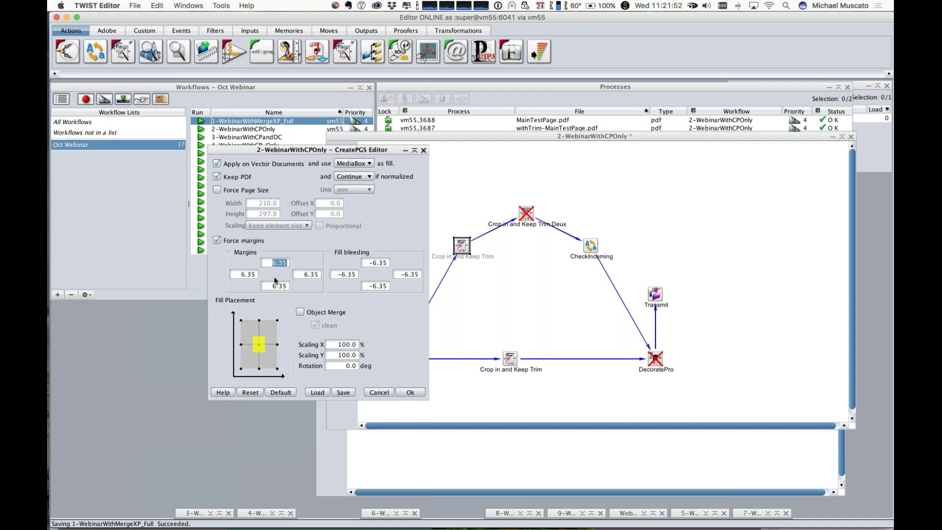
pyautogui.moveTo(240, 273); pyautogui.dragTo(253, 274)
pyautogui.doubleClick(274, 262)
pyautogui.click(379, 393)
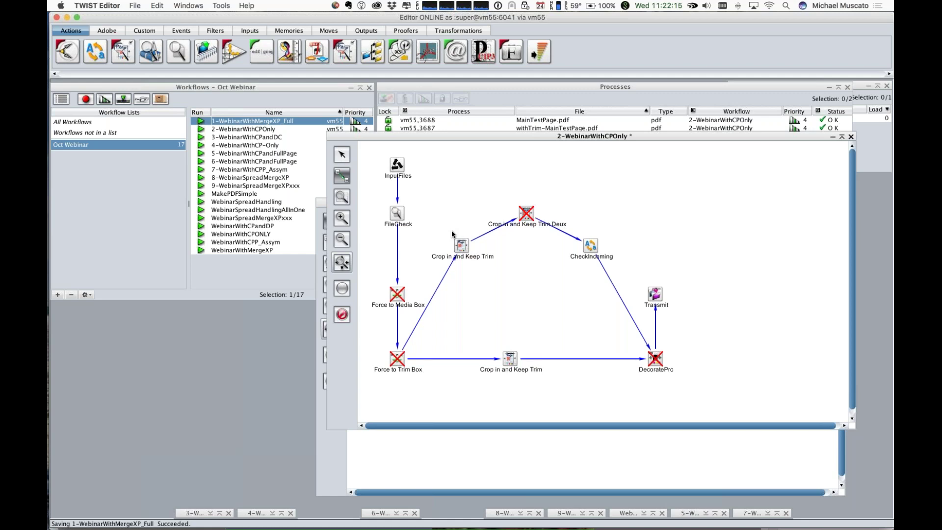
# Bypass the upper Crop in and Keep Trim node and delete the link from Force to Trim Box to the lower Crop in and Keep Trim.
pyautogui.click(462, 245)
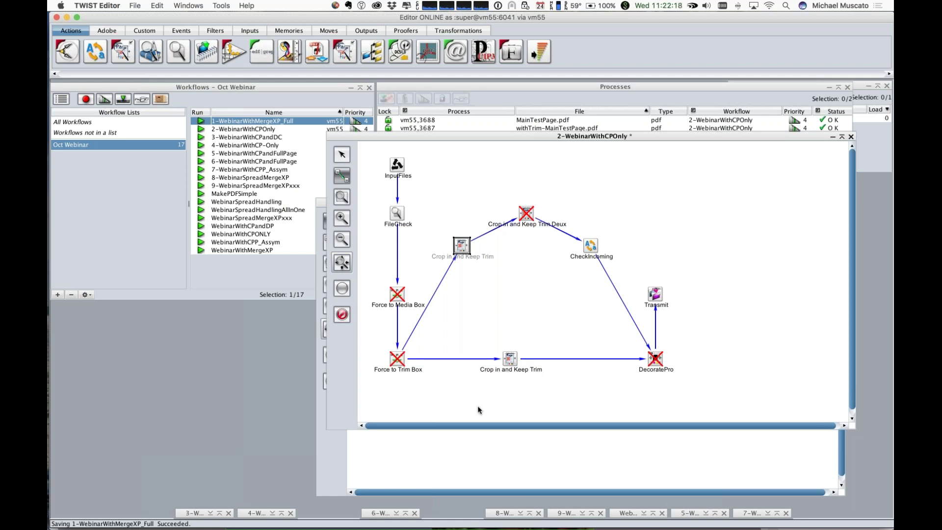
pyautogui.rightClick(461, 246)
pyautogui.click(481, 273)
pyautogui.rightClick(461, 363)
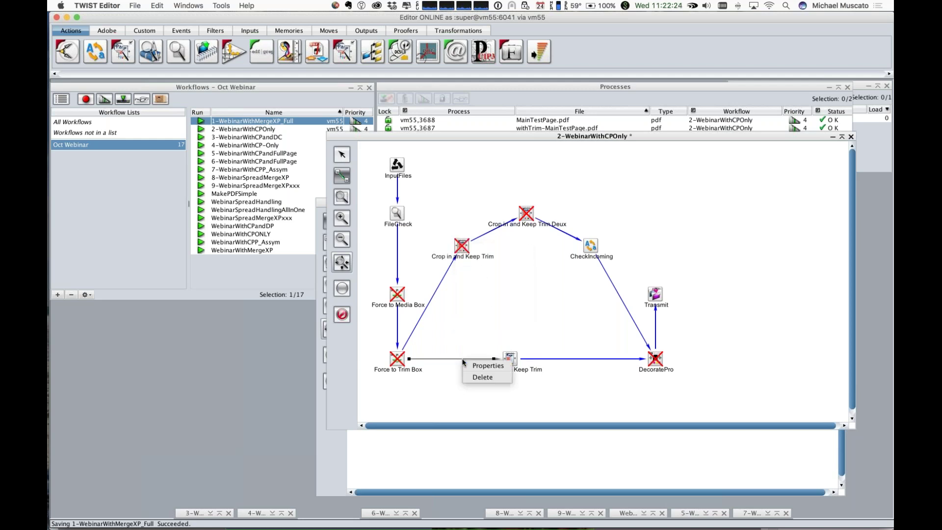
pyautogui.click(470, 376)
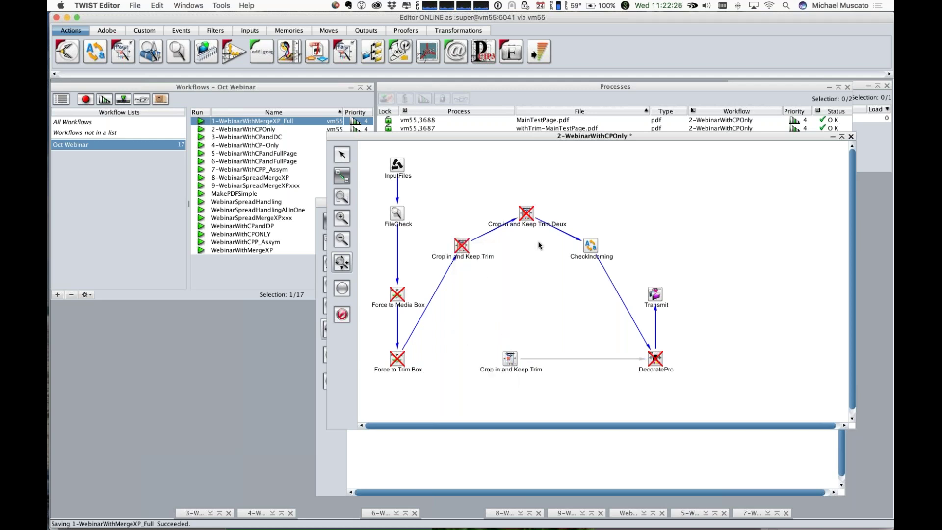
# Remove the bypass from the Crop in and Keep Trim Deux and Force to Media Box nodes.
pyautogui.rightClick(532, 212)
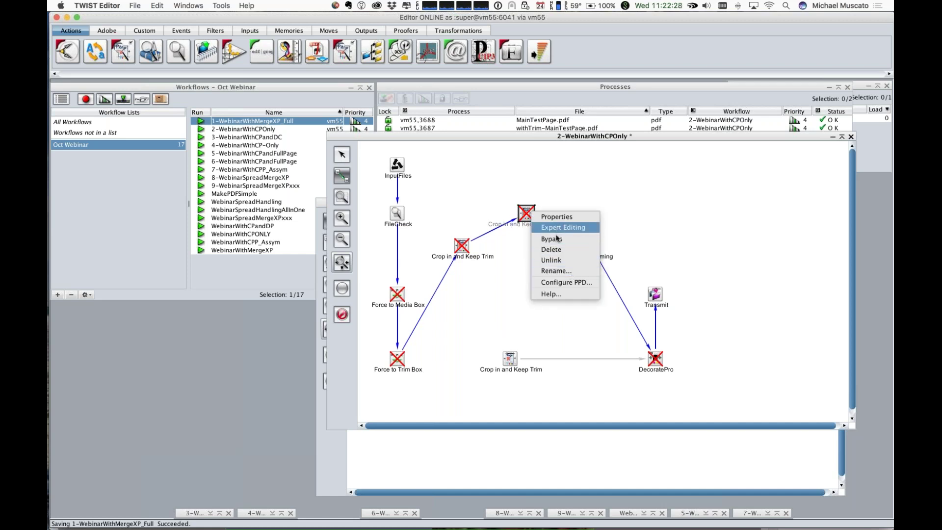
pyautogui.click(549, 238)
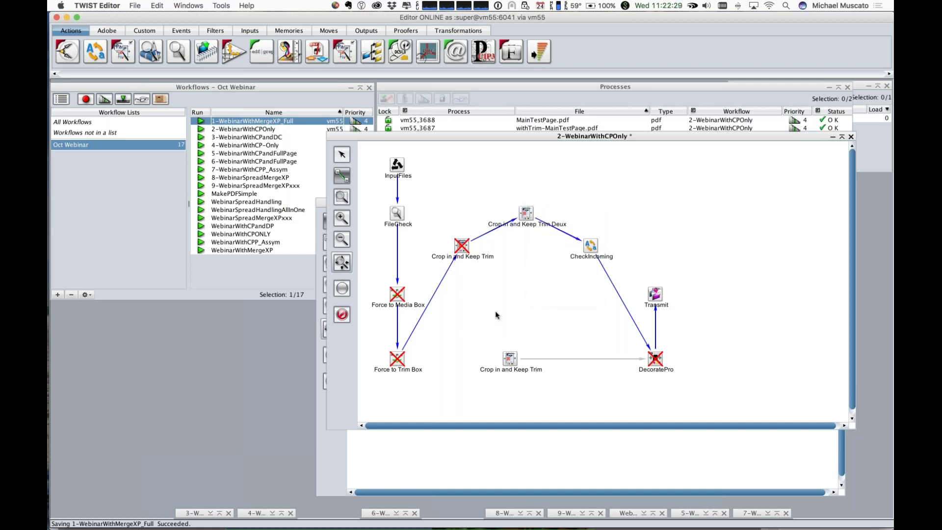
pyautogui.rightClick(400, 294)
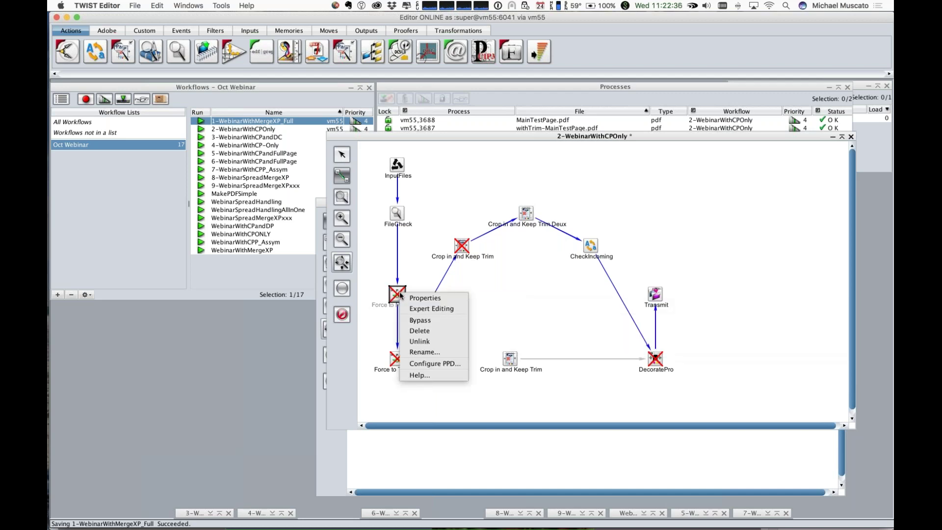
pyautogui.click(418, 320)
pyautogui.click(377, 324)
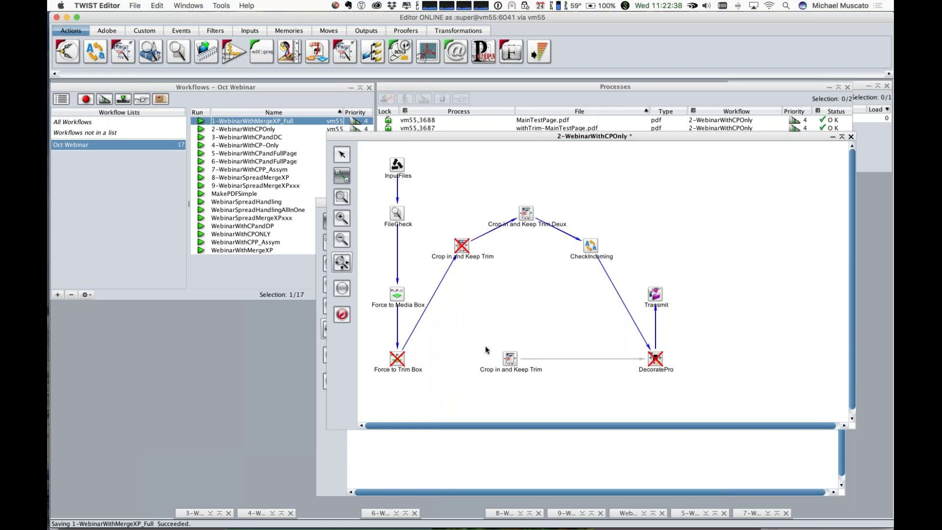
# Review the Force Page Size settings in Crop in and Keep Trim Deux and rule 1 in Force to Media Box without changes.
pyautogui.doubleClick(526, 213)
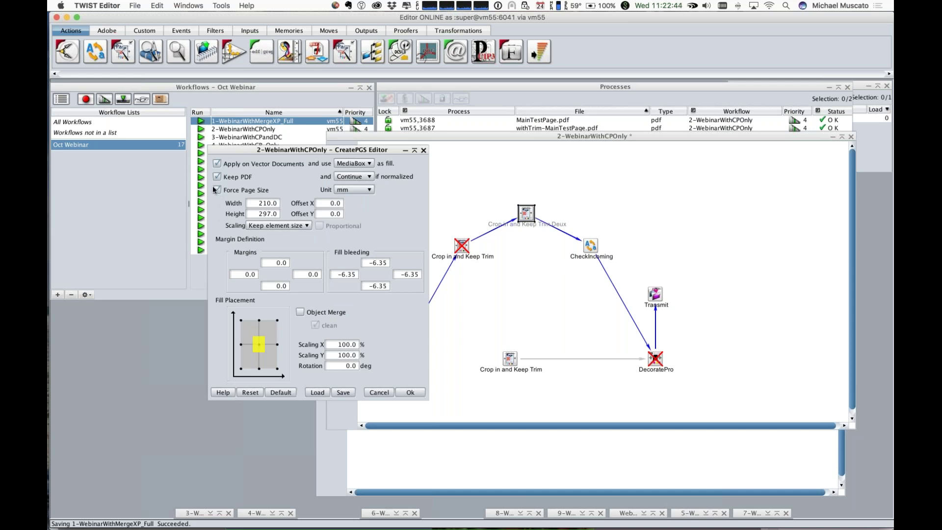
pyautogui.click(412, 393)
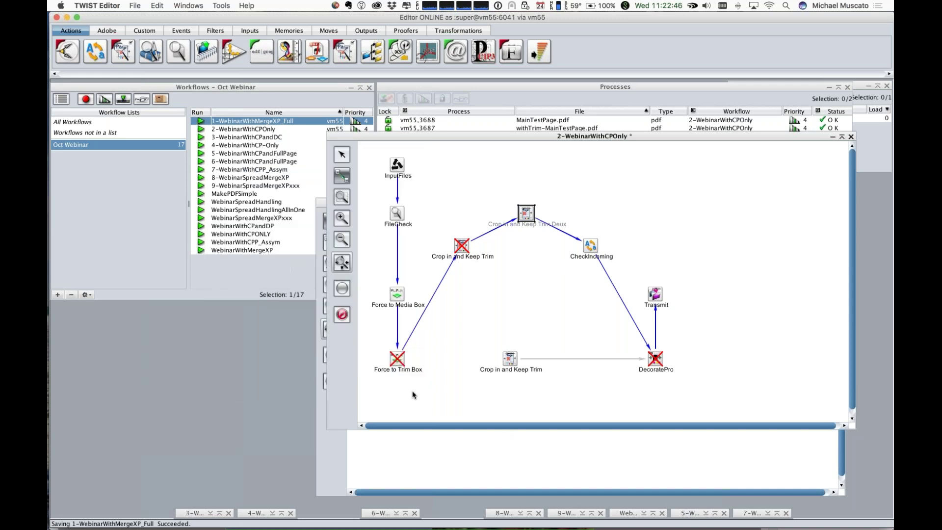
pyautogui.doubleClick(397, 297)
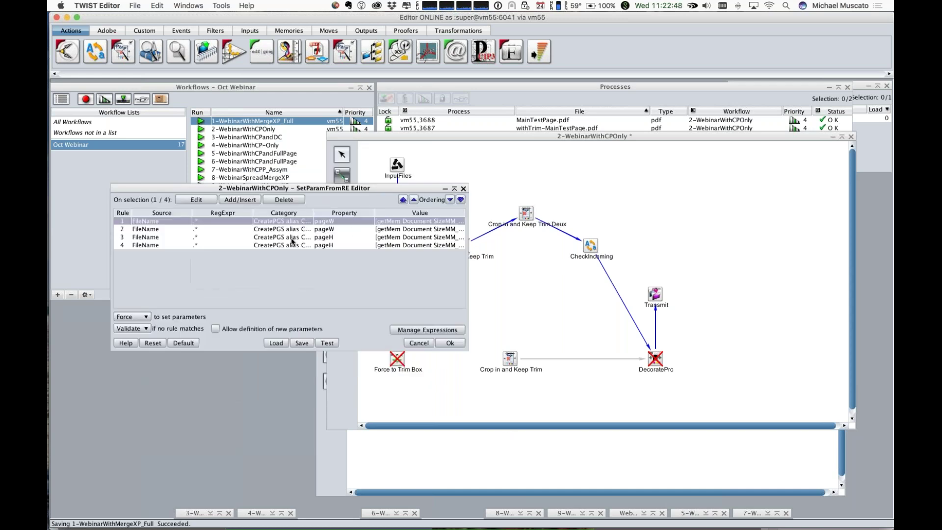
pyautogui.doubleClick(269, 225)
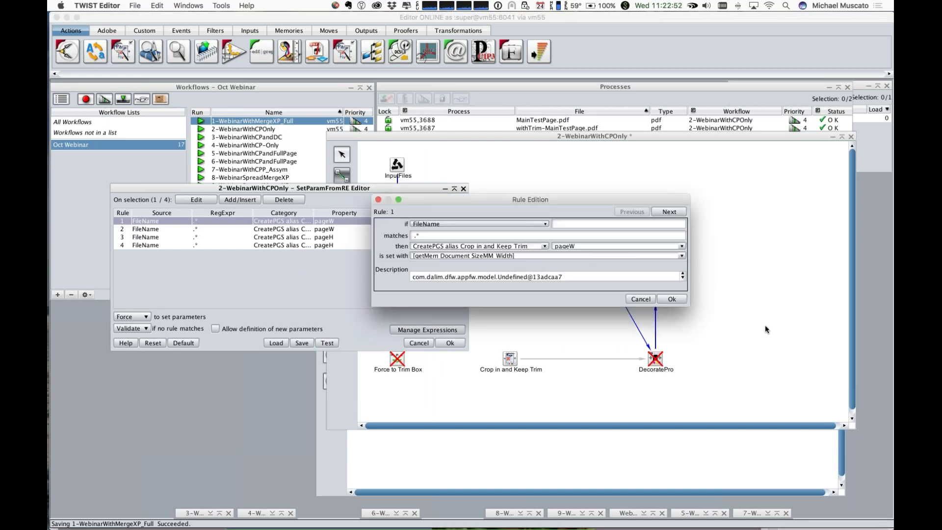
pyautogui.click(640, 299)
pyautogui.click(415, 343)
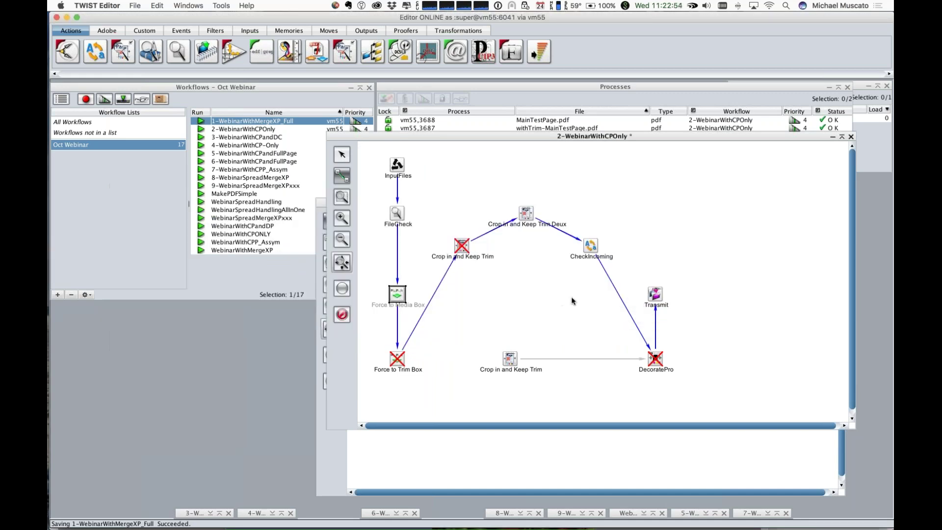
# Save the 2-WebinarWithCPOnly workflow and submit MainTestPage.pdf to it.
pyautogui.press('super+s')
pyautogui.click(466, 293)
pyautogui.click(224, 130)
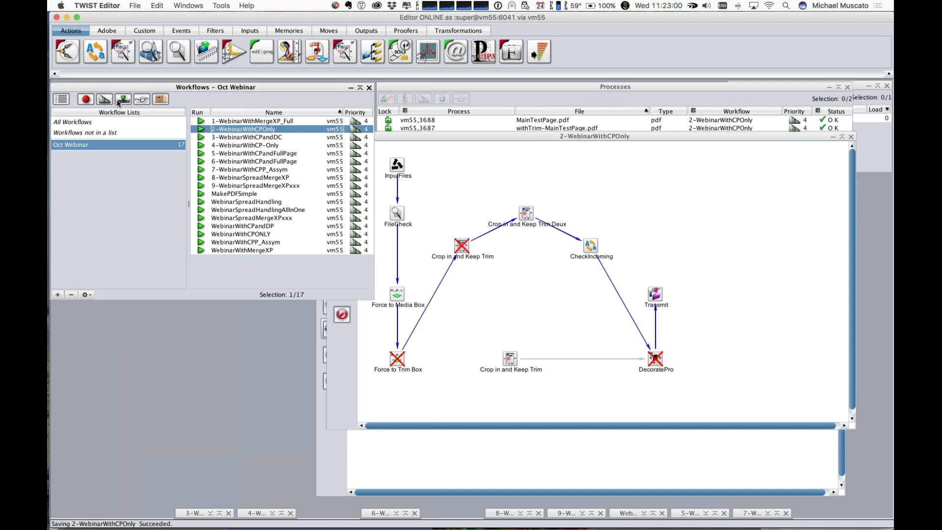
pyautogui.click(120, 101)
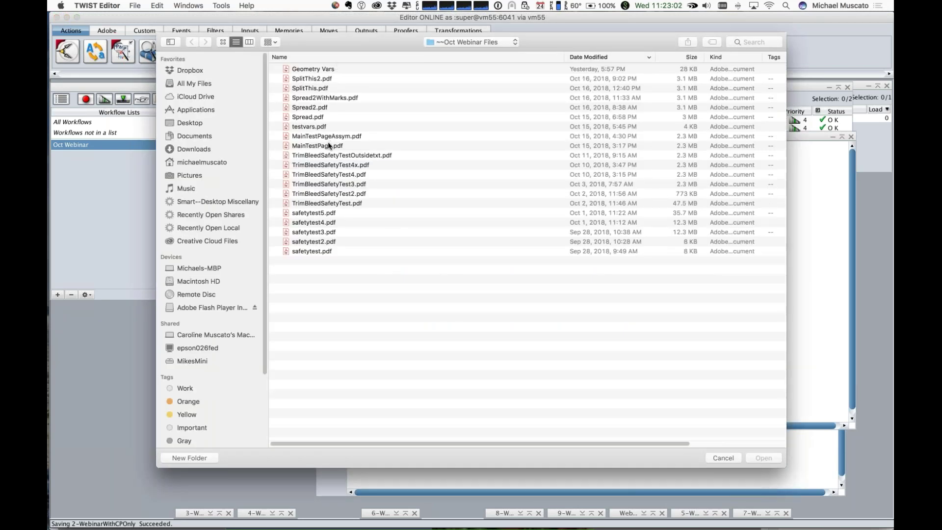
pyautogui.click(329, 146)
pyautogui.doubleClick(329, 145)
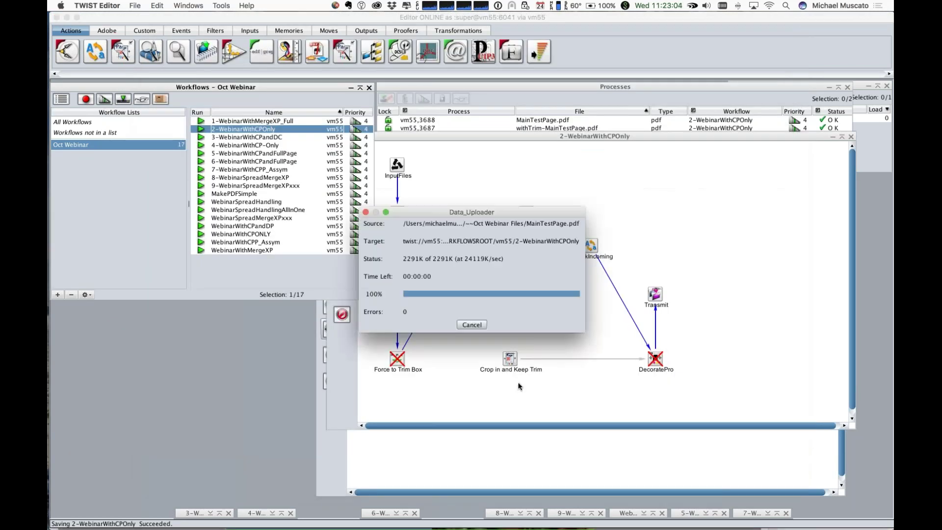
# Switch to Acrobat and close withTrim-MainTestPage.pdf and MainTestPage.pdf, leaving Geometry Vars.pdf open.
pyautogui.press('super+Tab')
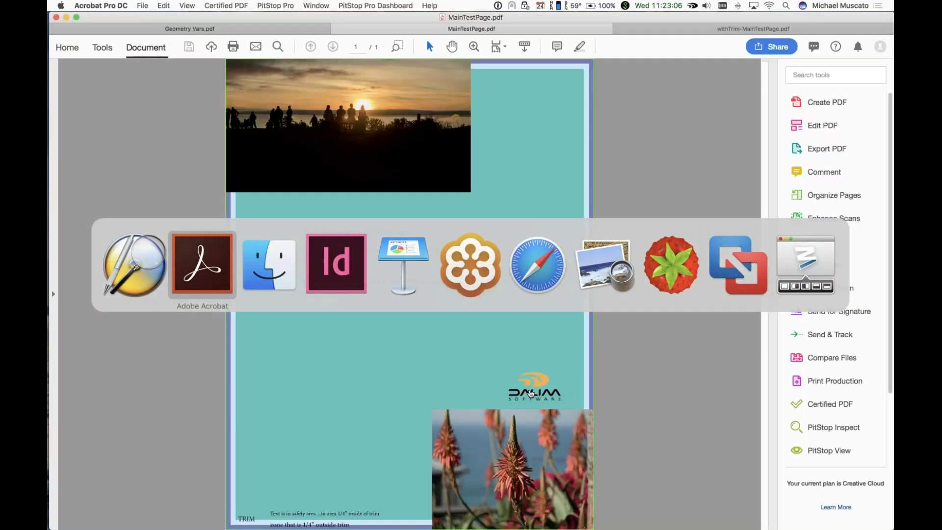
pyautogui.click(618, 29)
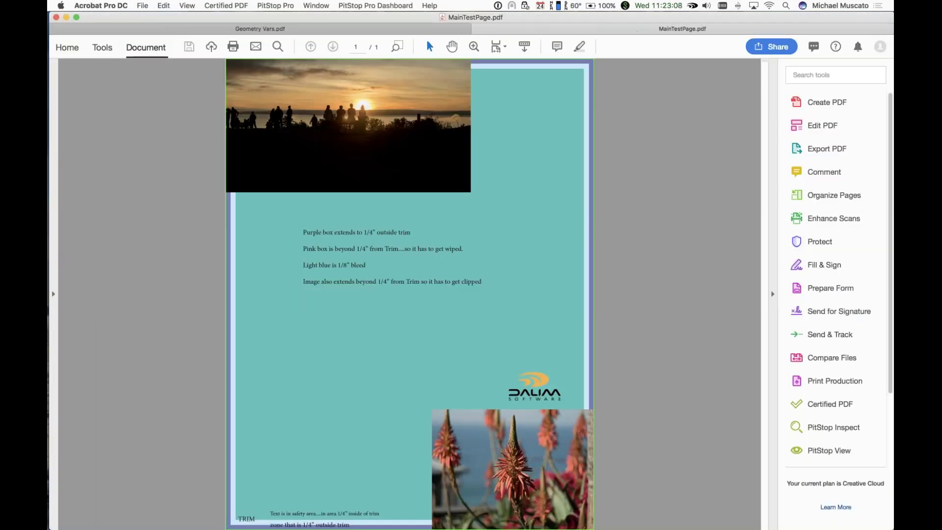
pyautogui.click(475, 29)
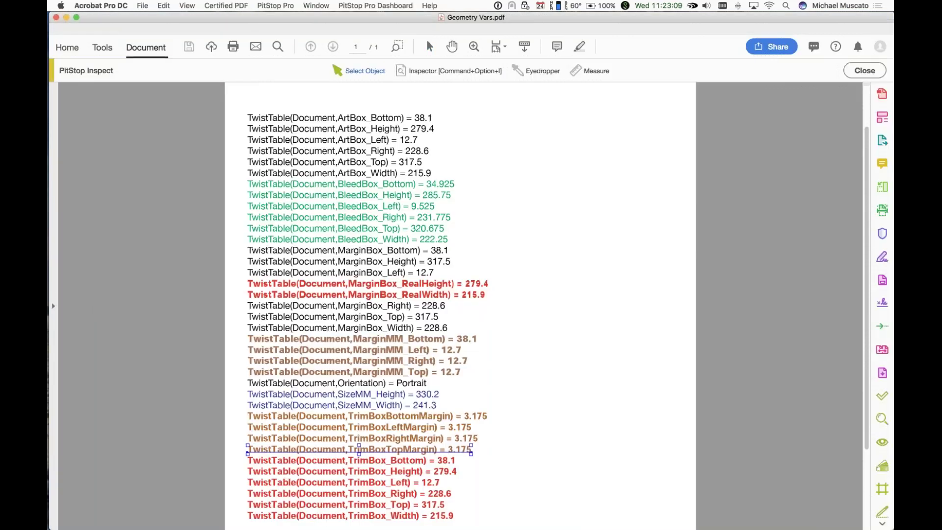
# Check the job in TWIST Editor, switch to Finder, open the new withTrim-MainTestPage.pdf in Acrobat to inspect the full page, and close it.
pyautogui.press('super+Tab')
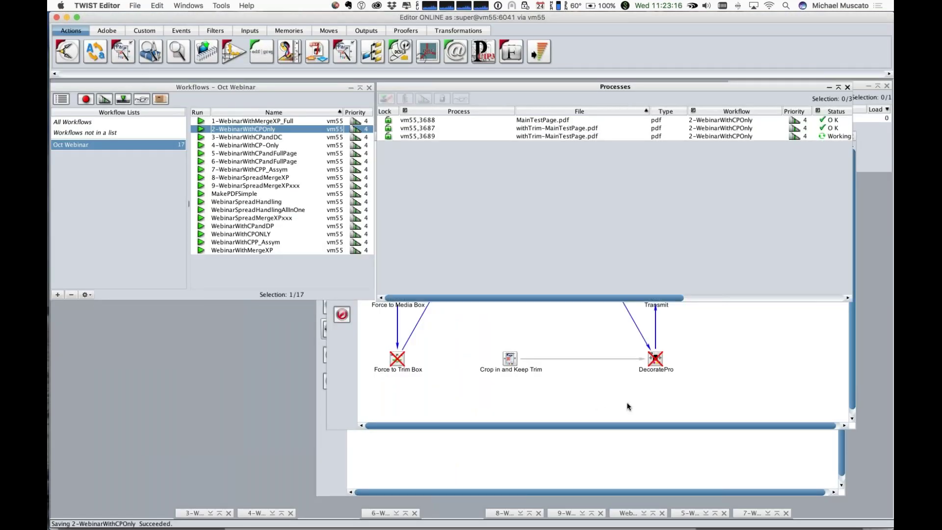
pyautogui.press('super+Tab')
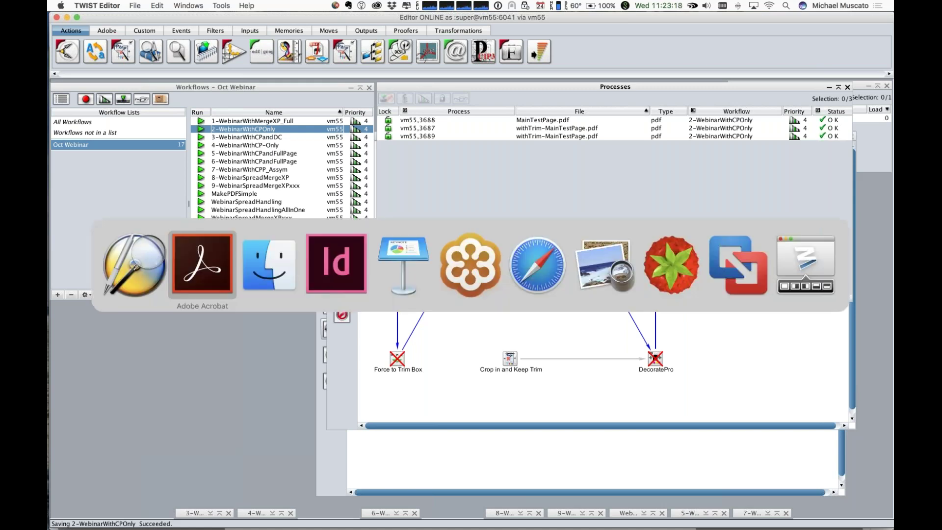
pyautogui.press('super+Tab')
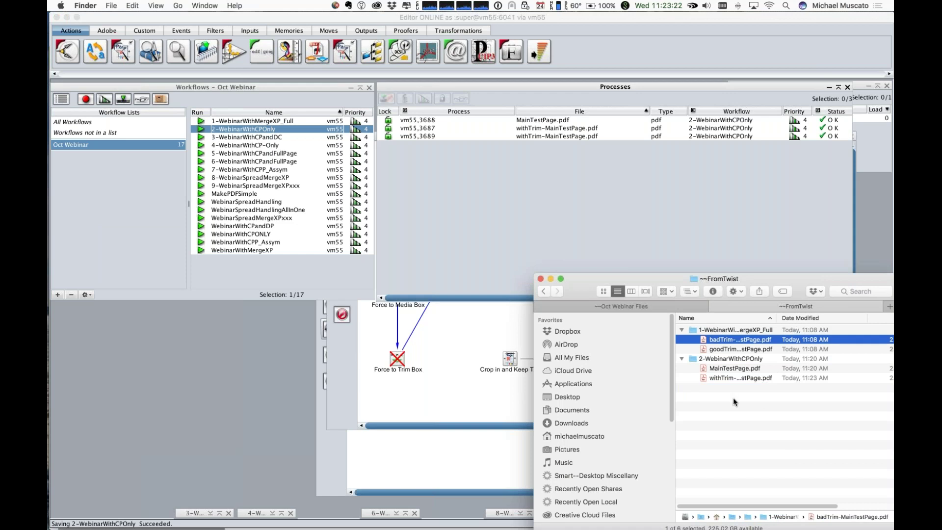
pyautogui.click(734, 378)
pyautogui.doubleClick(733, 376)
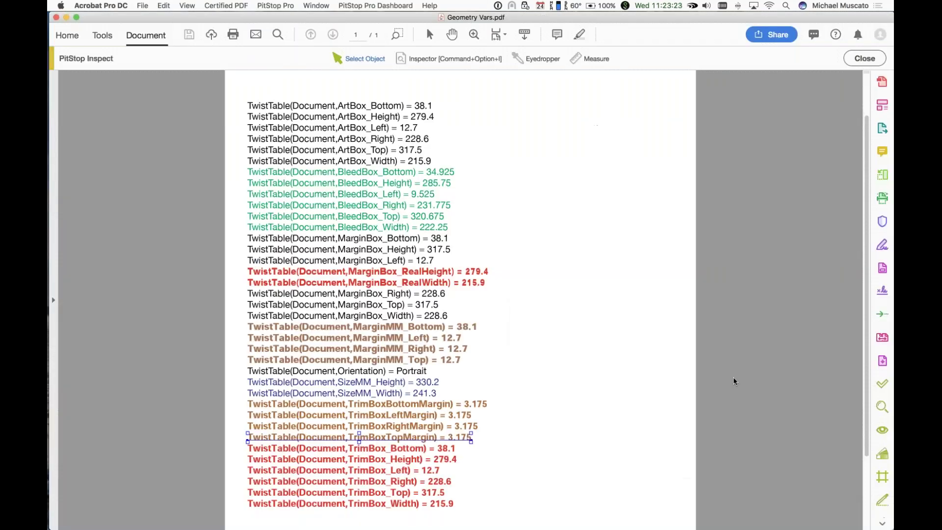
pyautogui.press('super+0')
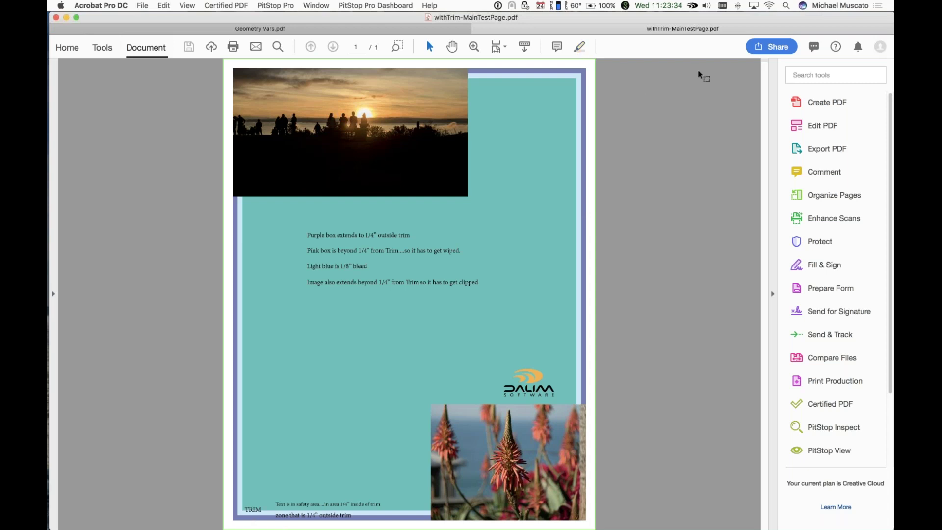
pyautogui.click(474, 30)
# Return to TWIST Editor, set all four margins of Crop in and Keep Trim Deux to 12.7, and save the 2-WebinarWithCPOnly workflow.
pyautogui.press('super+Tab')
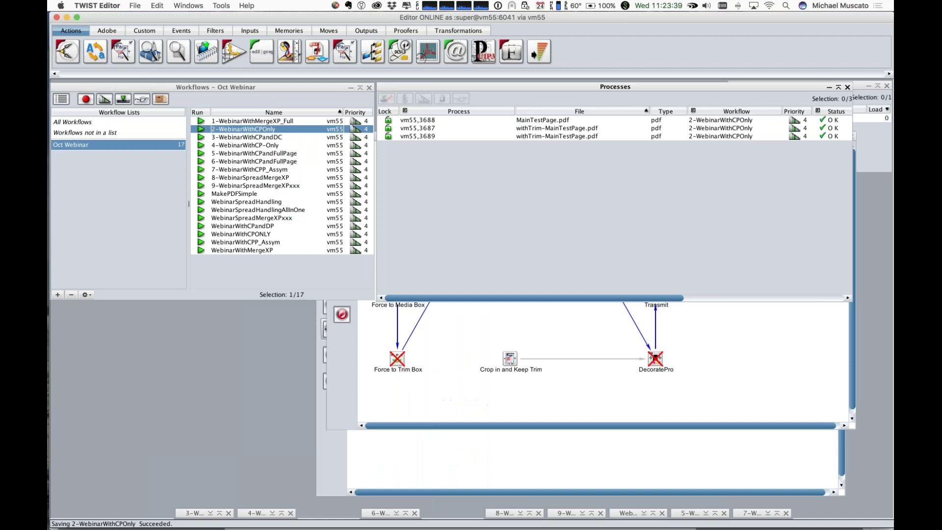
pyautogui.click(527, 218)
pyautogui.doubleClick(527, 218)
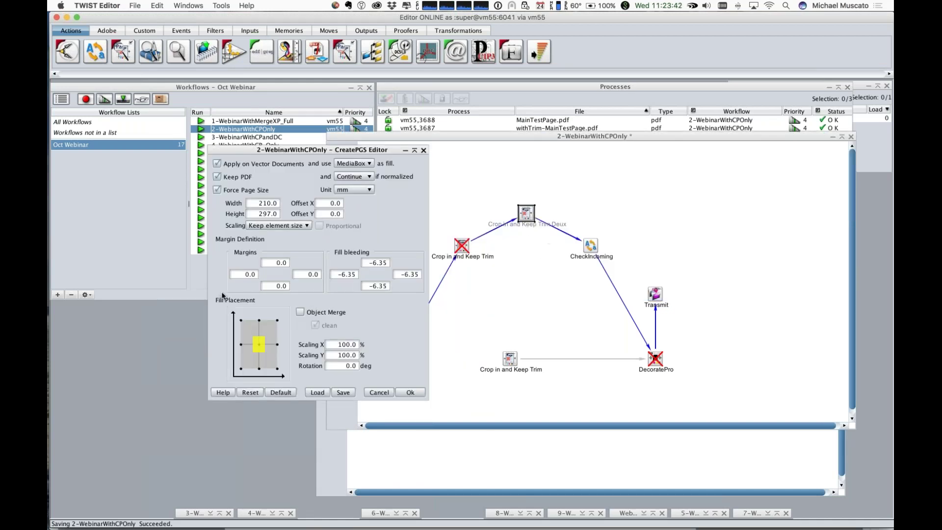
pyautogui.doubleClick(275, 263)
pyautogui.write('12.7')
pyautogui.doubleClick(287, 263)
pyautogui.hotkey('ctrl', 'c')
pyautogui.press('Tab')
pyautogui.hotkey('ctrl', 'v')
pyautogui.click(304, 274)
pyautogui.hotkey('ctrl', 'v')
pyautogui.click(281, 285)
pyautogui.hotkey('ctrl', 'v')
pyautogui.click(410, 393)
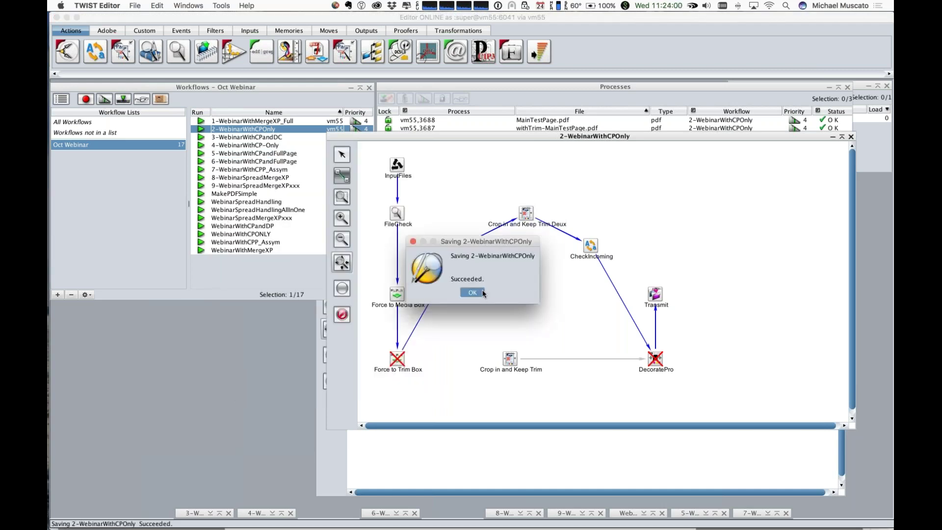
# Submit MainTestPage.pdf from the Oct Webinar files to the 2-WebinarWithCPOnly workflow.
pyautogui.click(122, 99)
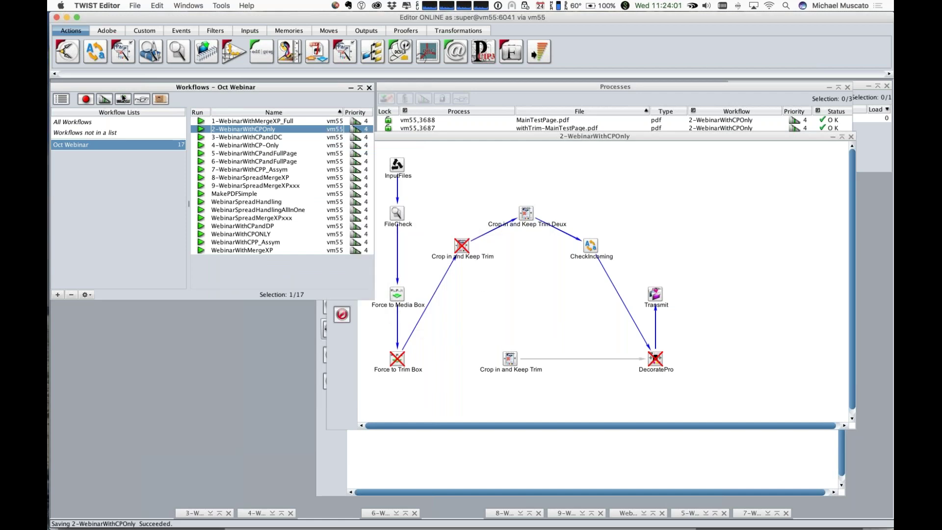
pyautogui.click(365, 149)
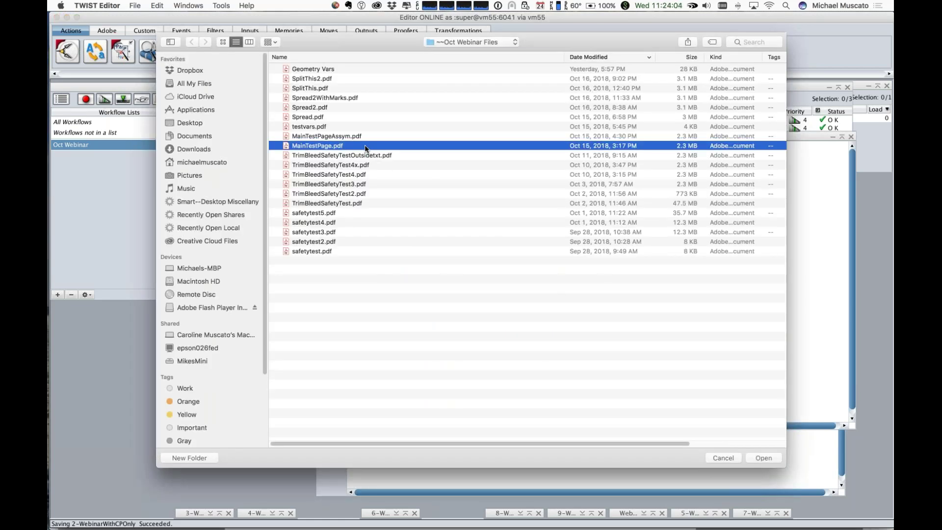
pyautogui.doubleClick(366, 149)
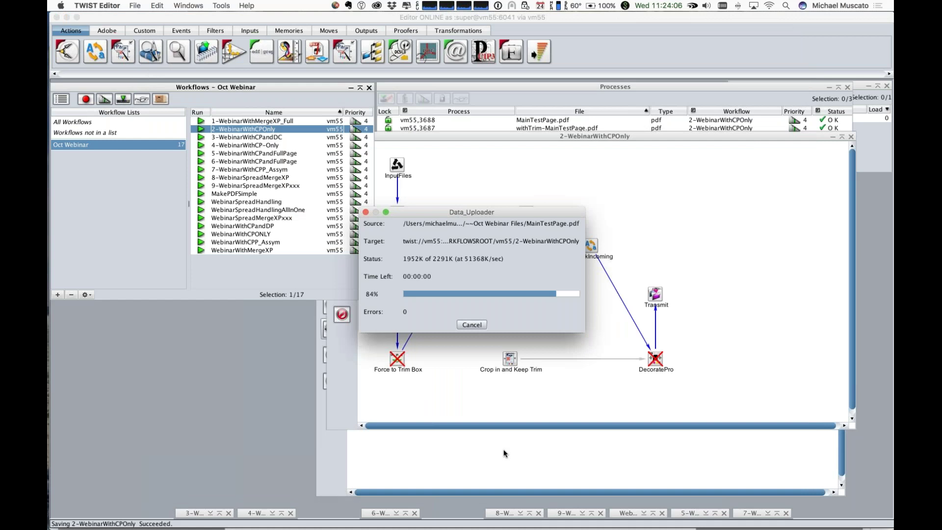
# Check the job in Processes, switch to Finder, and open the new withTrim-MainTestPage.pdf from the 2-WebinarWithCPOnly folder in Acrobat.
pyautogui.press('super+Tab')
pyautogui.press('super+Tab')
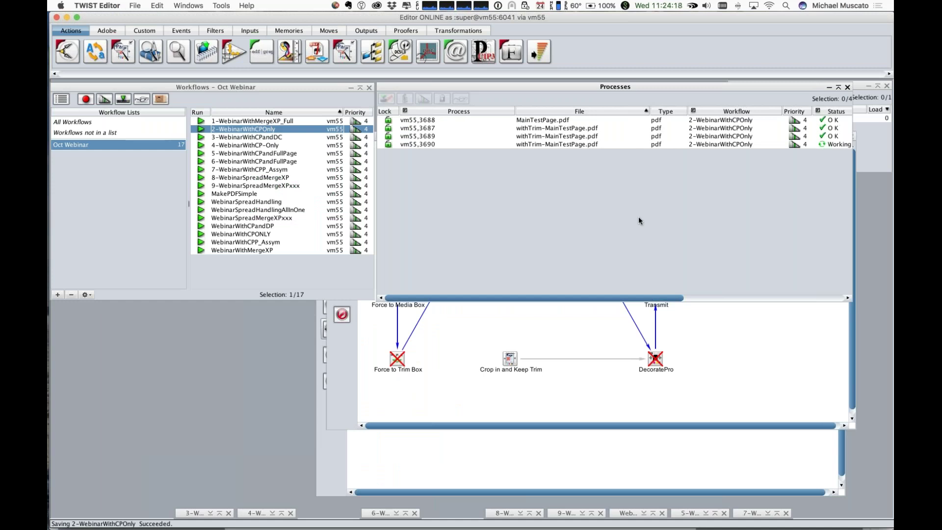
pyautogui.press('super+Tab')
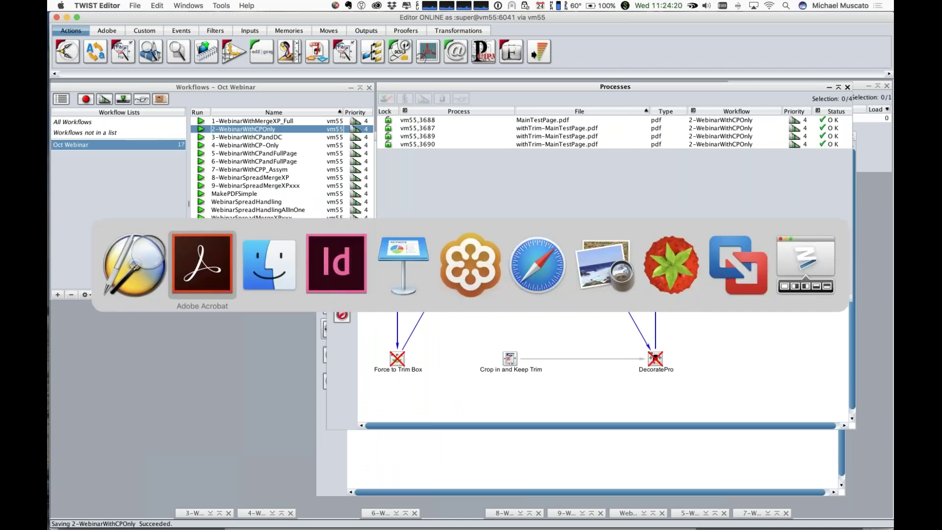
pyautogui.press('super+Tab')
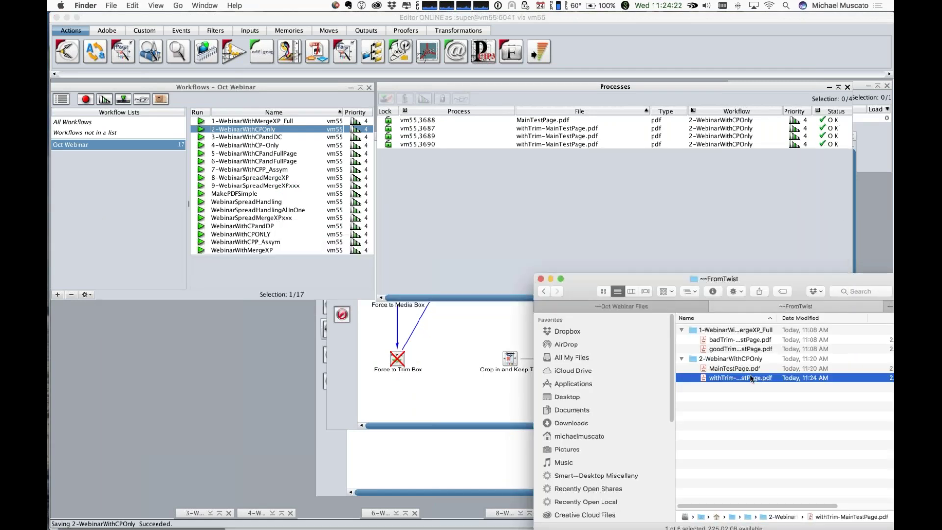
pyautogui.doubleClick(750, 377)
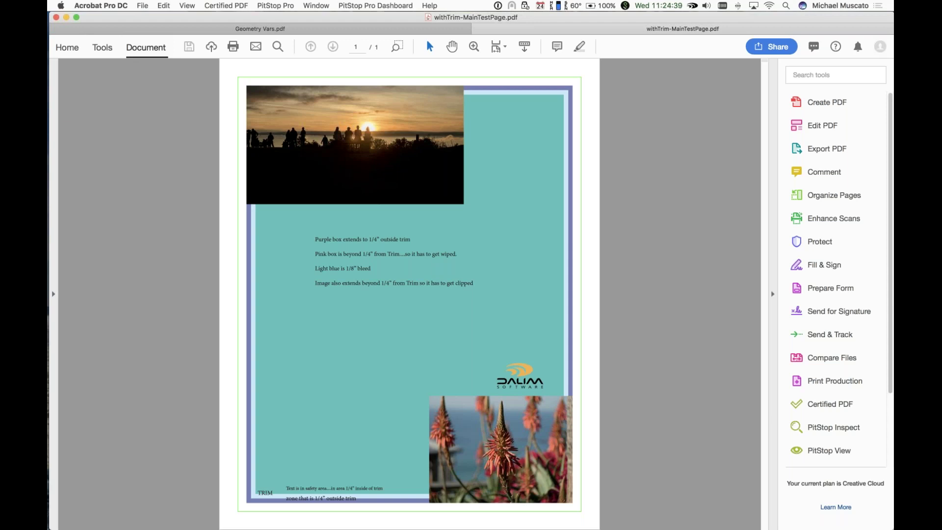
# Switch to Preview and review the CreatePGS-en.pdf note on using Margins and Fill bleeding with Force page size, highlighting its key phrases.
pyautogui.press('super+Tab')
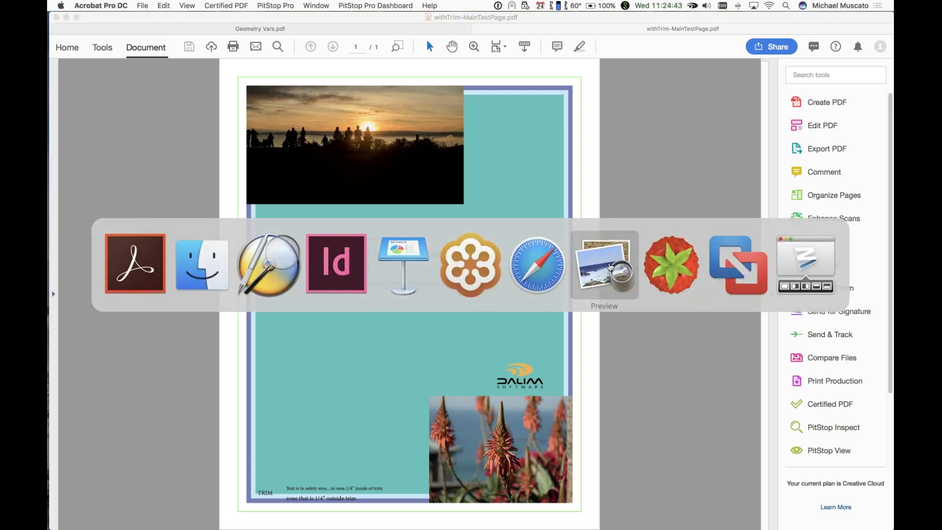
pyautogui.click(610, 267)
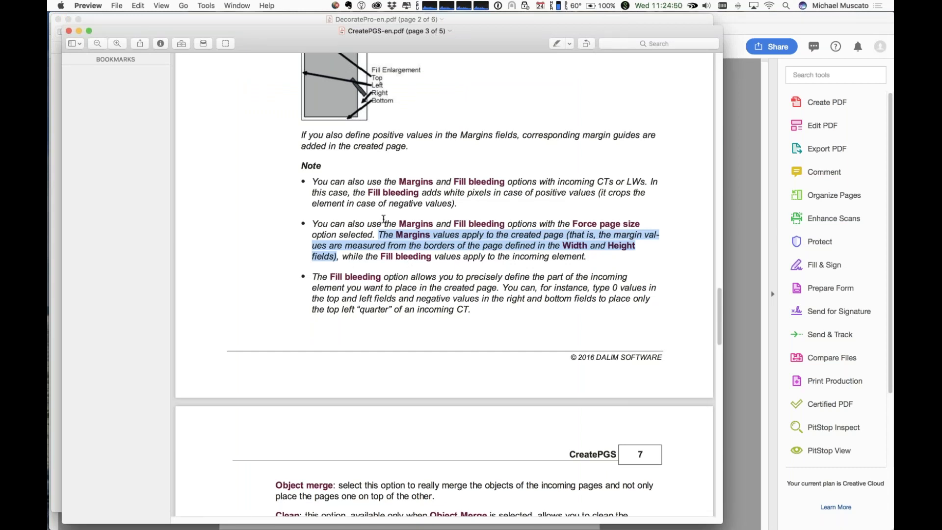
pyautogui.click(542, 218)
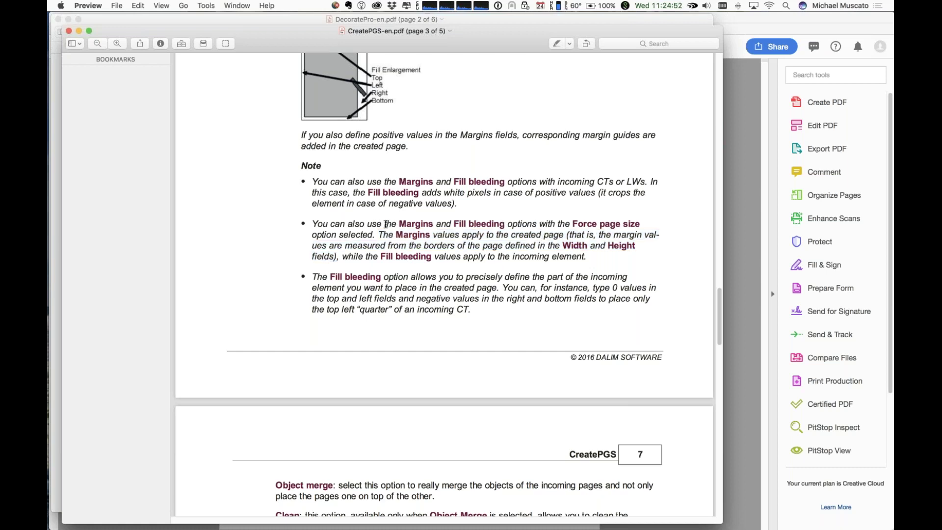
pyautogui.moveTo(397, 223); pyautogui.dragTo(504, 222)
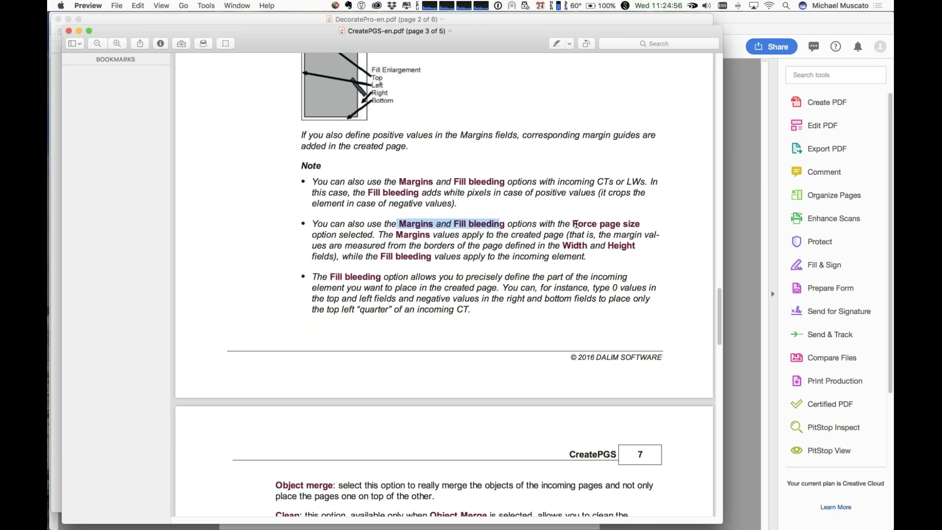
pyautogui.moveTo(578, 223); pyautogui.dragTo(642, 222)
pyautogui.moveTo(571, 224); pyautogui.dragTo(640, 223)
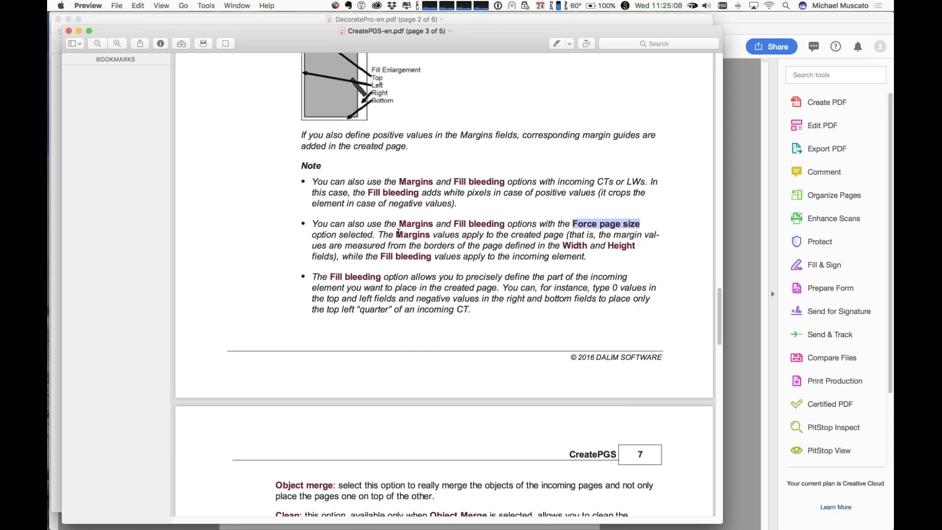
pyautogui.moveTo(396, 234); pyautogui.dragTo(548, 244)
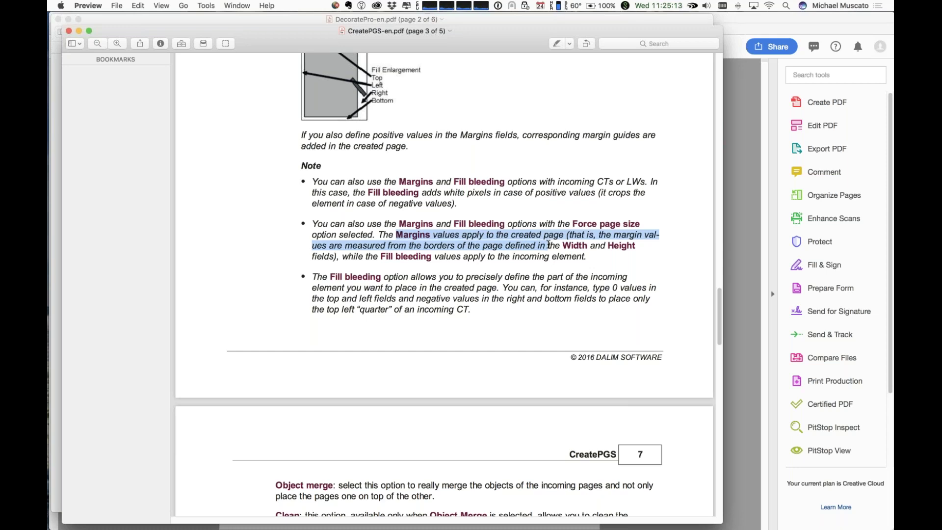
pyautogui.click(457, 246)
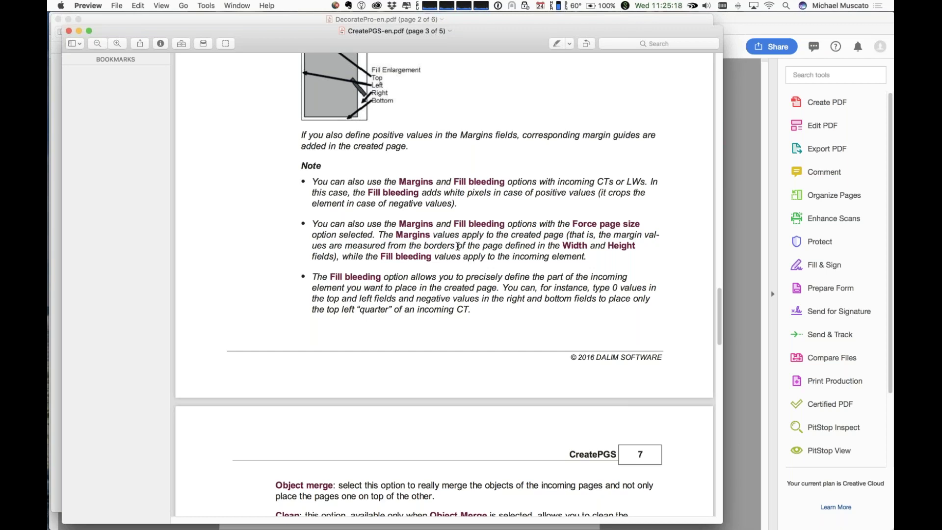
# Return to TWIST Editor and review the page size, margin and fill bleeding settings of Crop in and Keep Trim Deux.
pyautogui.press('super+Tab')
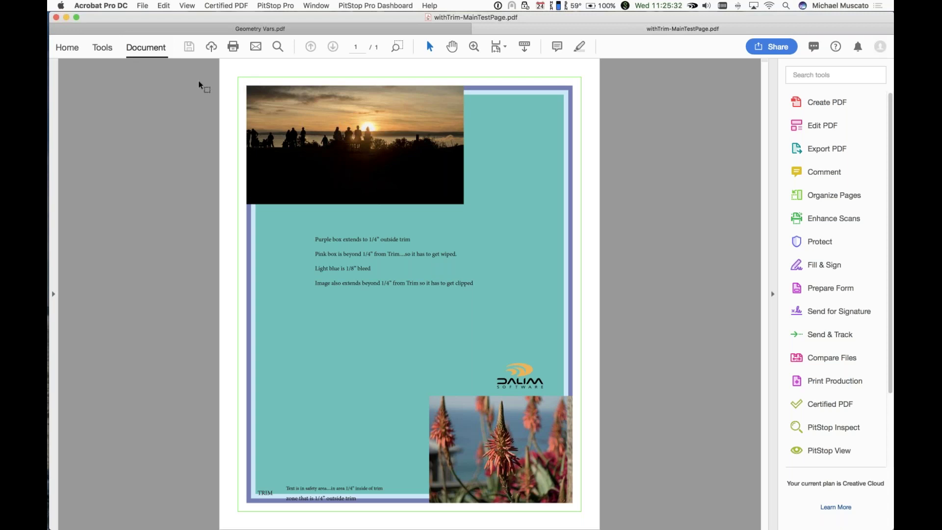
pyautogui.press('super+Tab')
pyautogui.press('super+Tab')
pyautogui.press('super+Tab')
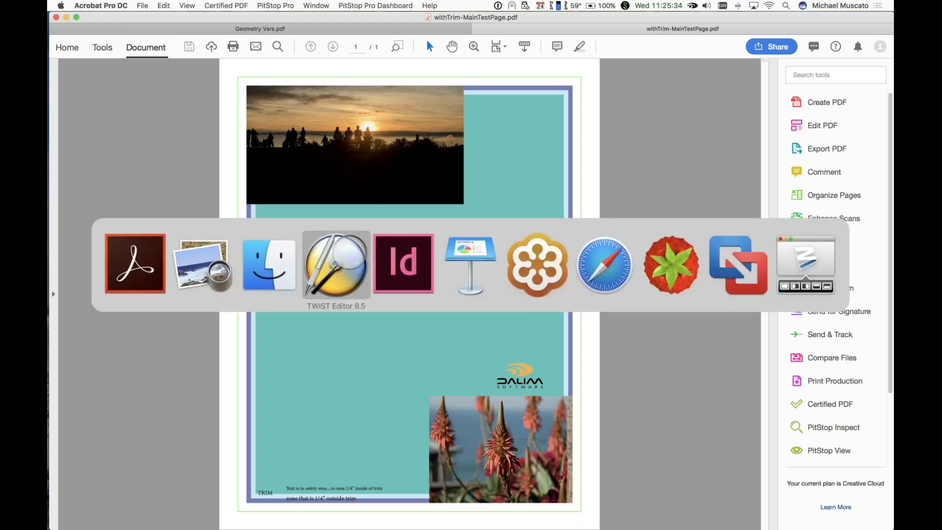
pyautogui.click(566, 322)
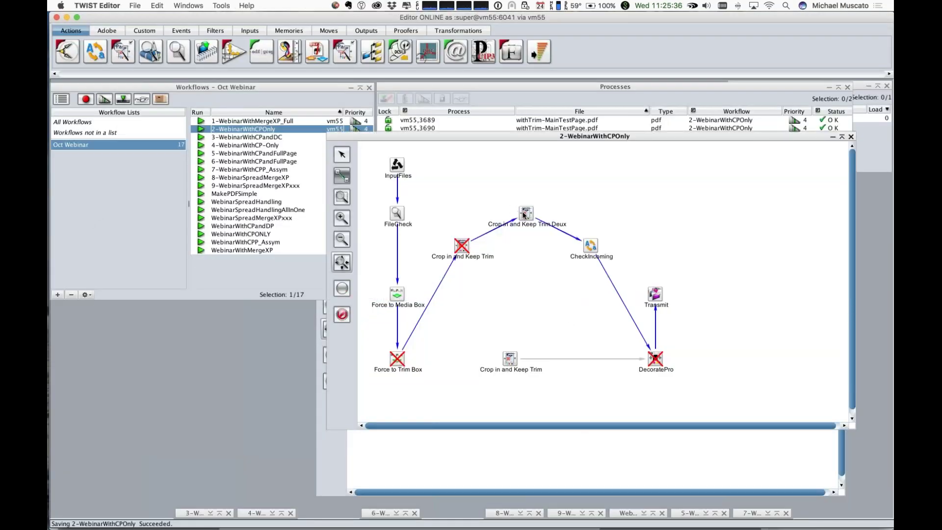
pyautogui.doubleClick(525, 213)
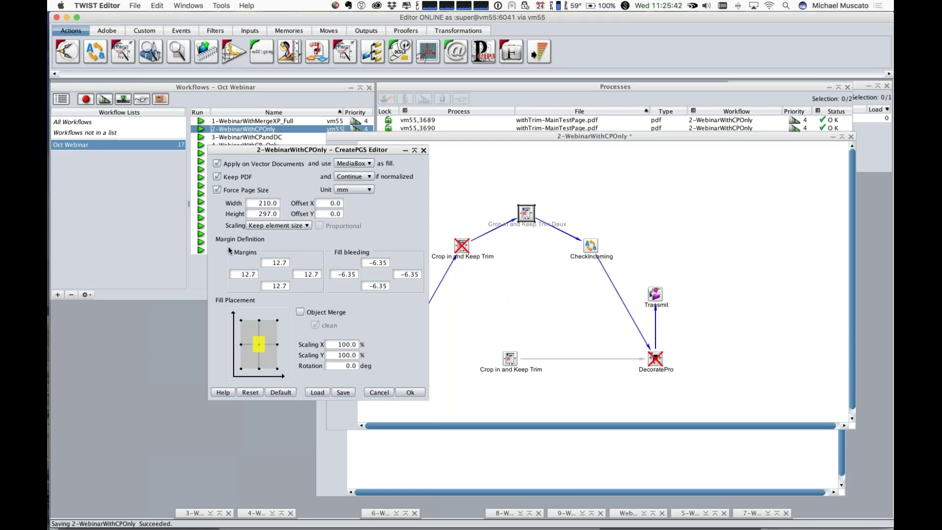
pyautogui.click(411, 392)
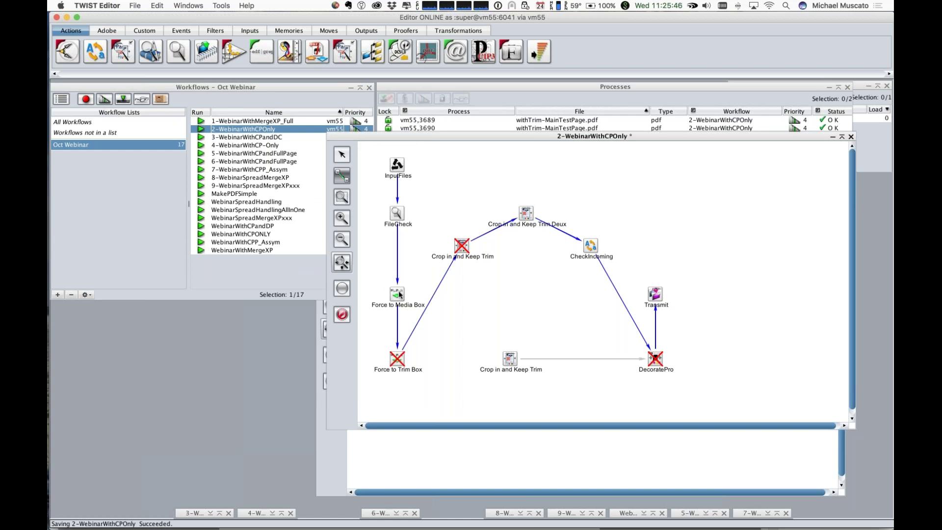
# Bypass Force to Media Box and reactivate Force to Trim Box in the 2-WebinarWithCPOnly workflow.
pyautogui.rightClick(399, 294)
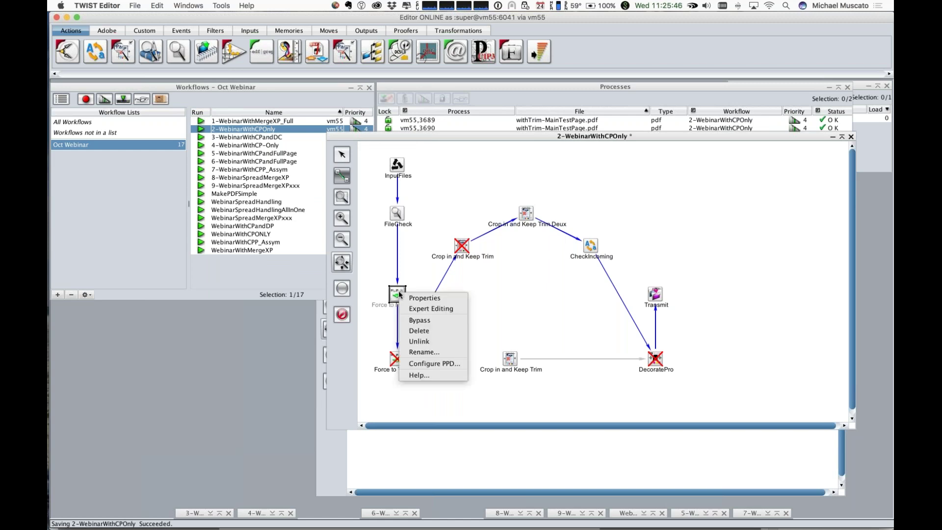
pyautogui.click(420, 320)
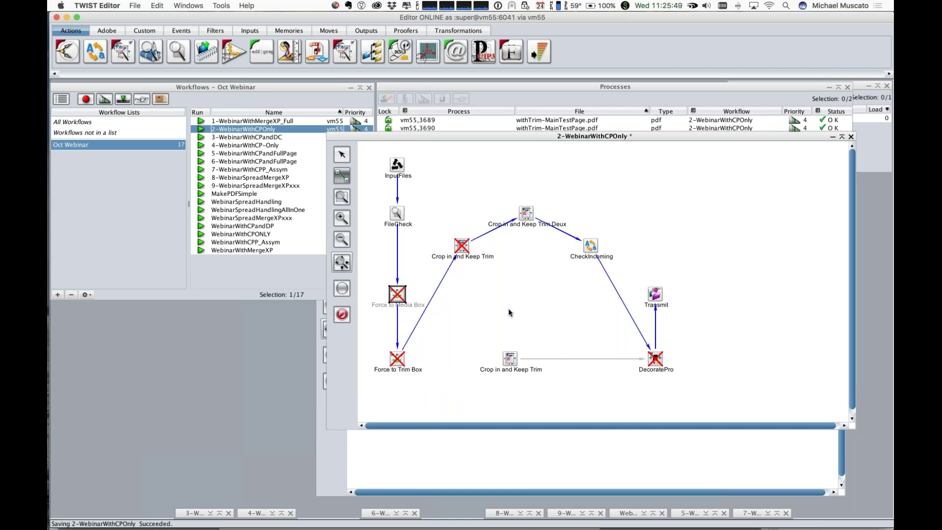
pyautogui.rightClick(399, 360)
pyautogui.click(416, 387)
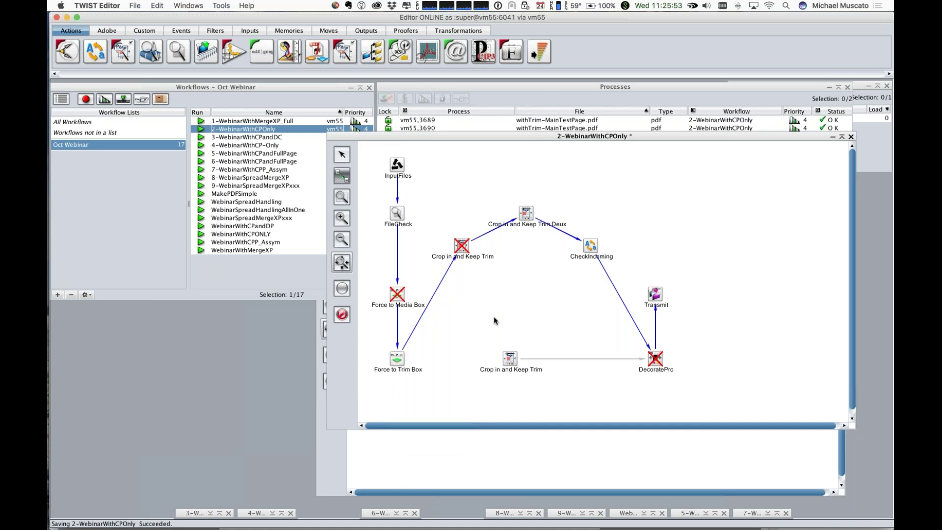
# Examine the first pageW rule in Force to Media Box, and review the margins of Crop in and Keep Trim Deux without changing them.
pyautogui.doubleClick(398, 295)
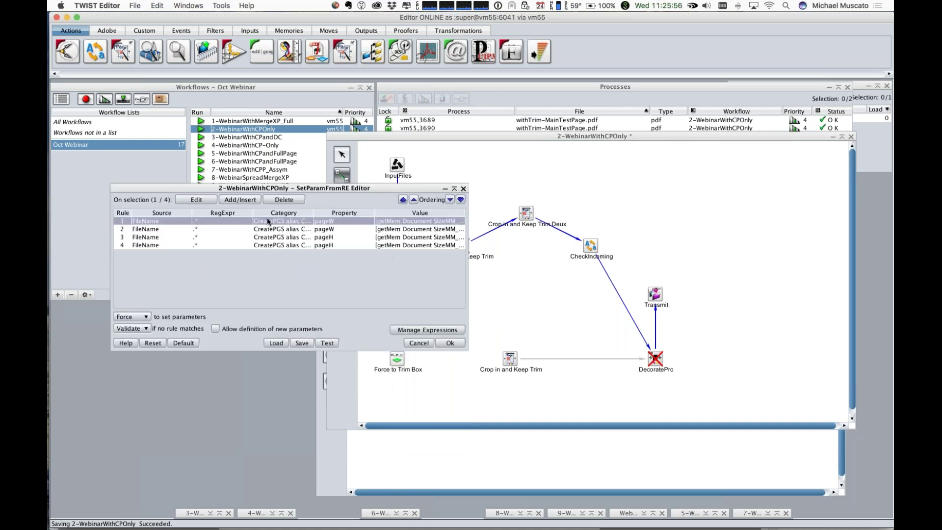
pyautogui.doubleClick(267, 219)
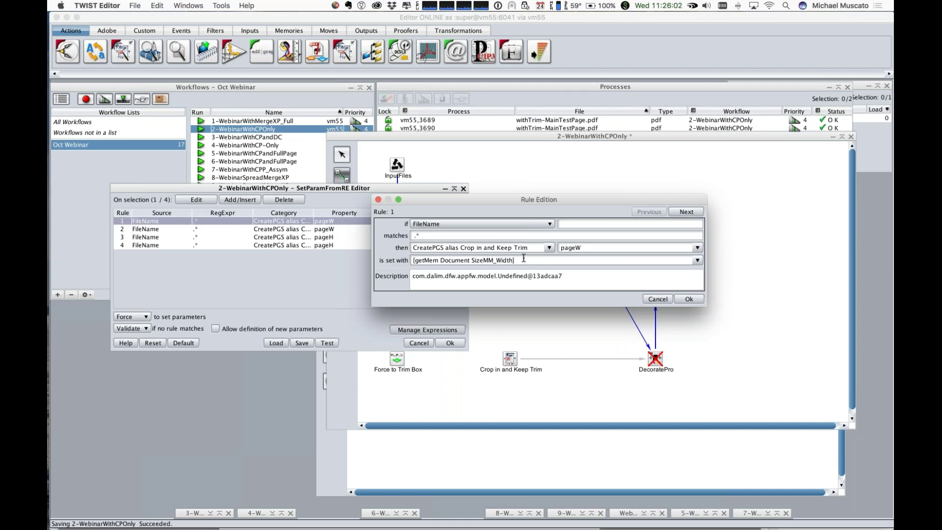
pyautogui.click(658, 298)
pyautogui.click(530, 214)
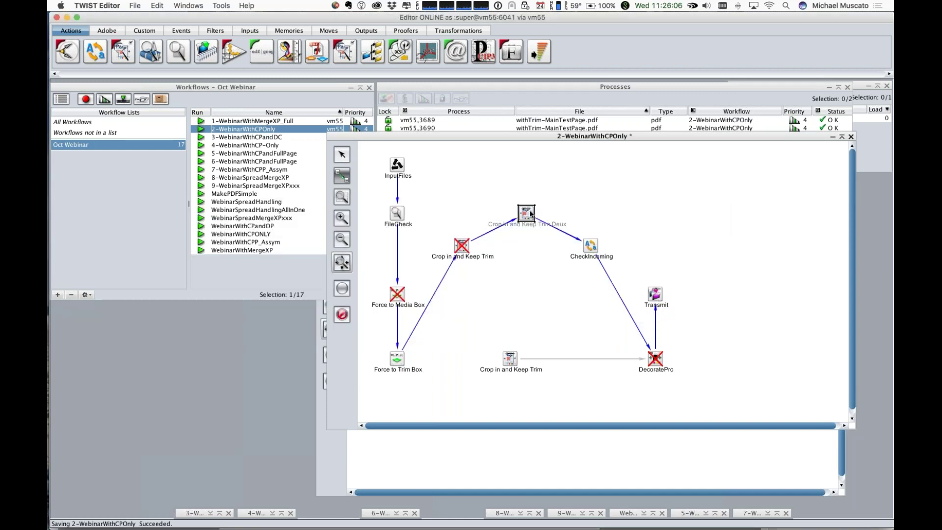
pyautogui.doubleClick(529, 215)
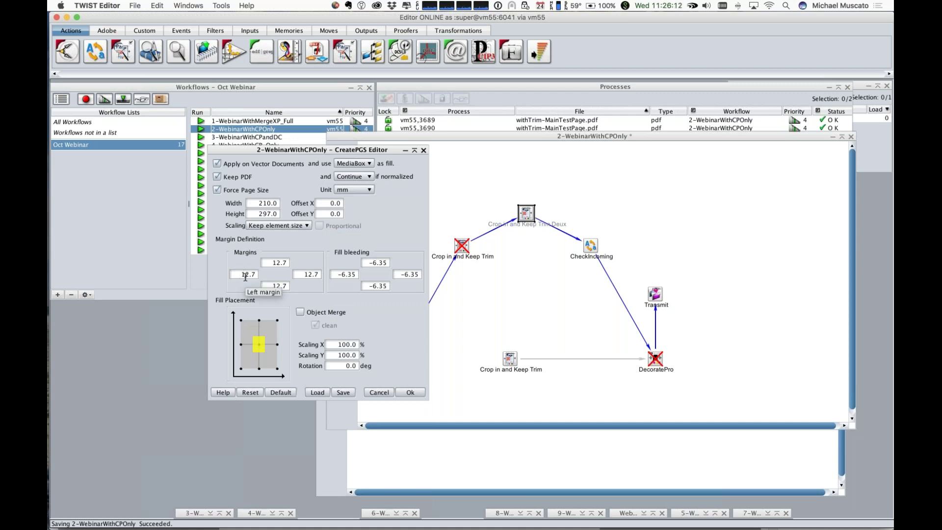
pyautogui.click(379, 392)
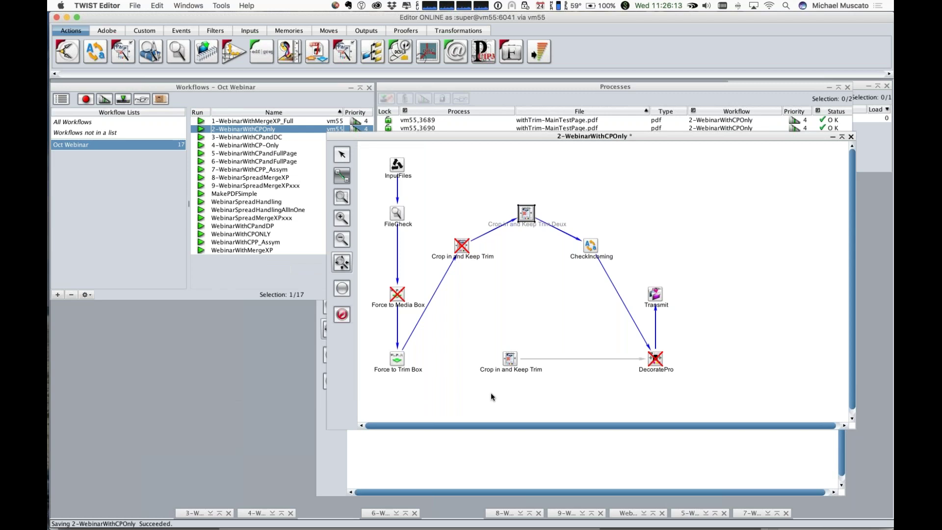
# Examine the Force to Trim Box rules that set pageW and pageH for Crop in and Keep Trim Deux, leaving them unchanged.
pyautogui.click(397, 362)
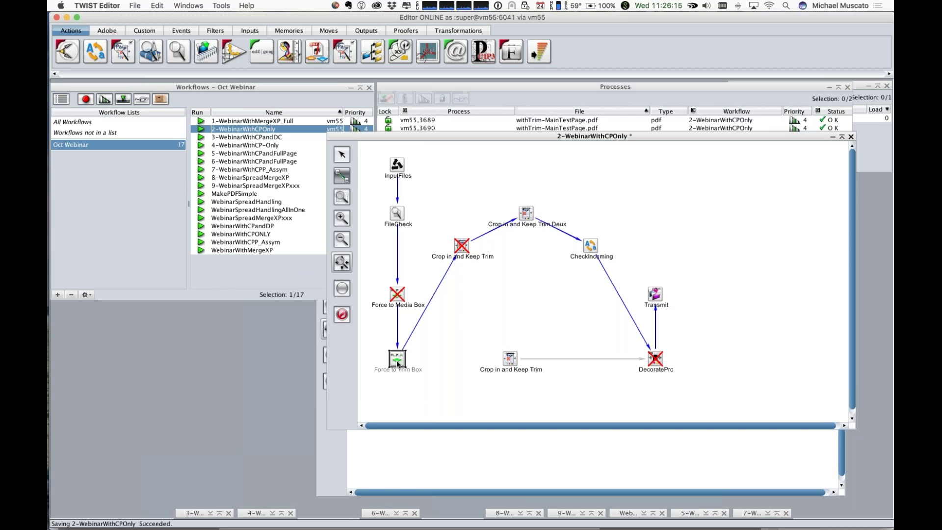
pyautogui.doubleClick(397, 362)
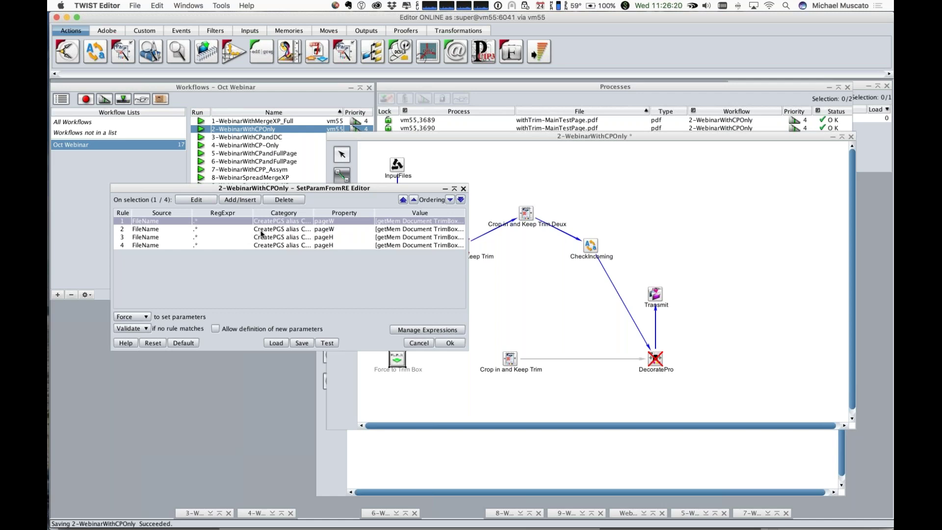
pyautogui.doubleClick(261, 229)
pyautogui.moveTo(525, 259); pyautogui.dragTo(403, 263)
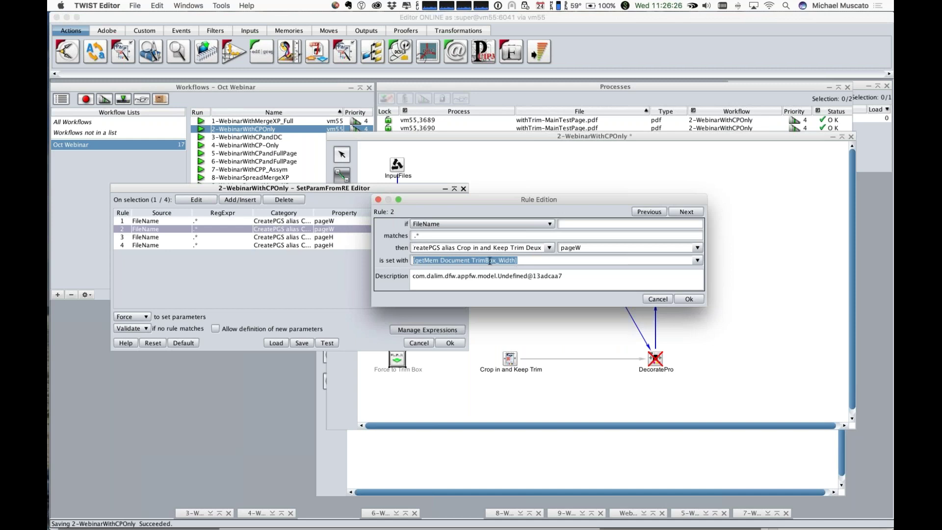
pyautogui.click(662, 300)
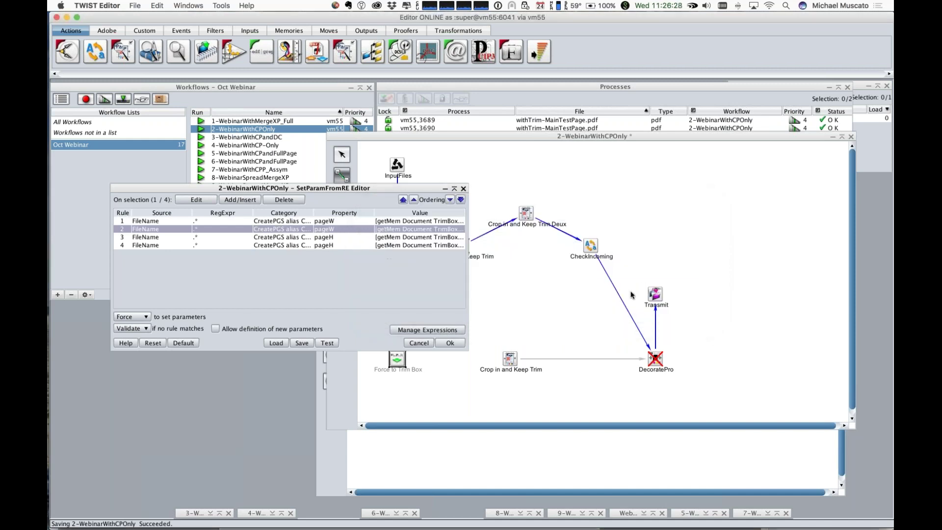
pyautogui.doubleClick(327, 246)
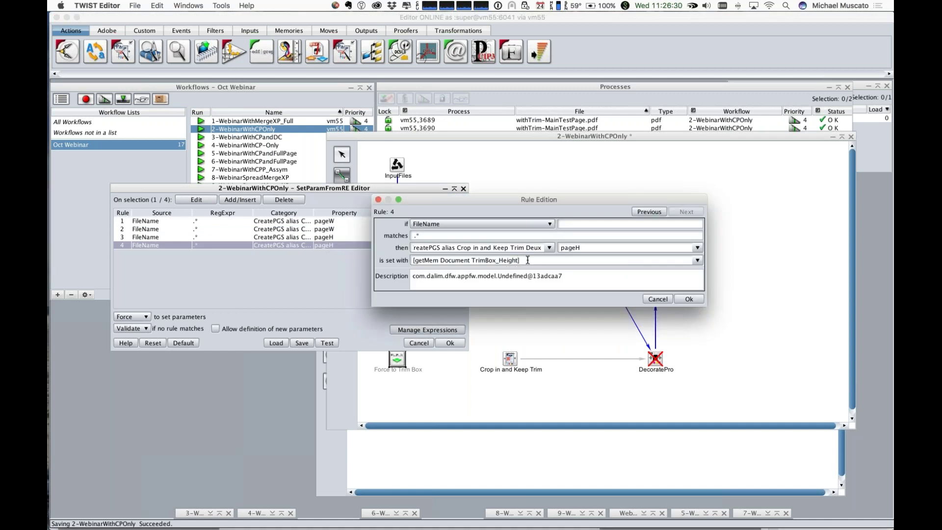
pyautogui.moveTo(527, 260); pyautogui.dragTo(395, 262)
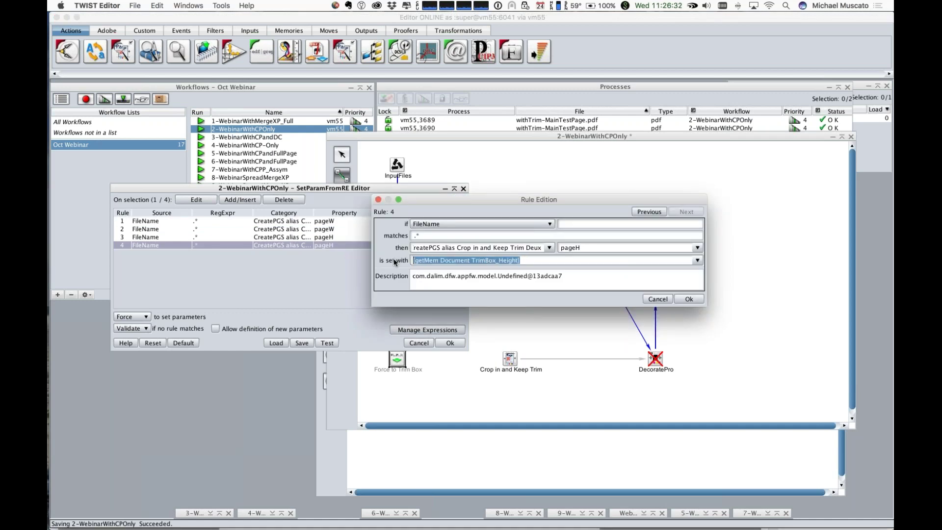
pyautogui.click(662, 301)
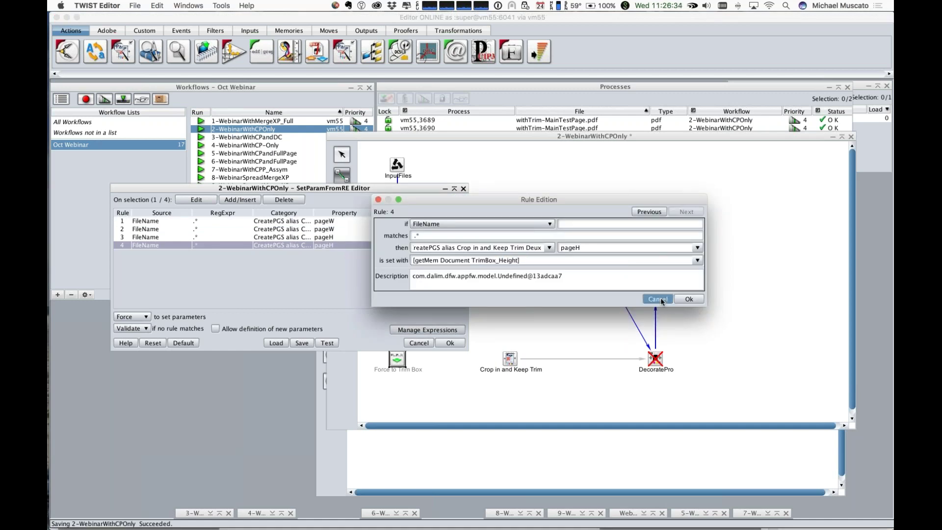
pyautogui.click(419, 343)
# Review the margins and fill bleeding of Crop in and Keep Trim Deux, leaving its settings unchanged.
pyautogui.doubleClick(525, 212)
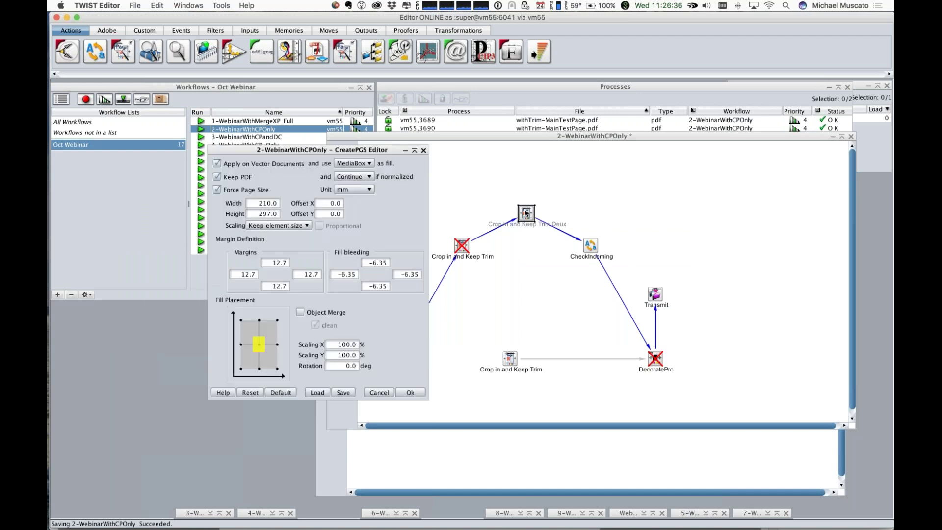
pyautogui.doubleClick(274, 263)
pyautogui.click(385, 392)
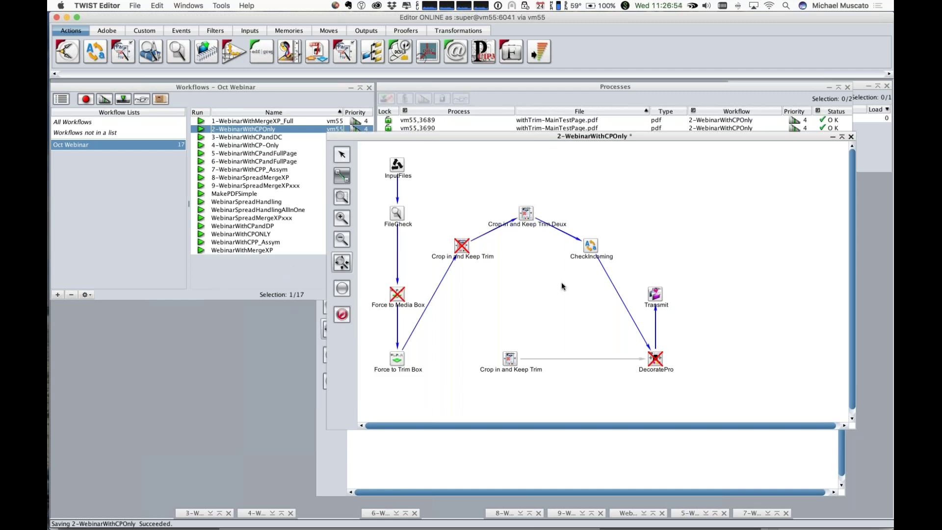
# Save the 2-WebinarWithCPOnly workflow and submit MainTestPage.pdf to it.
pyautogui.press('super+s')
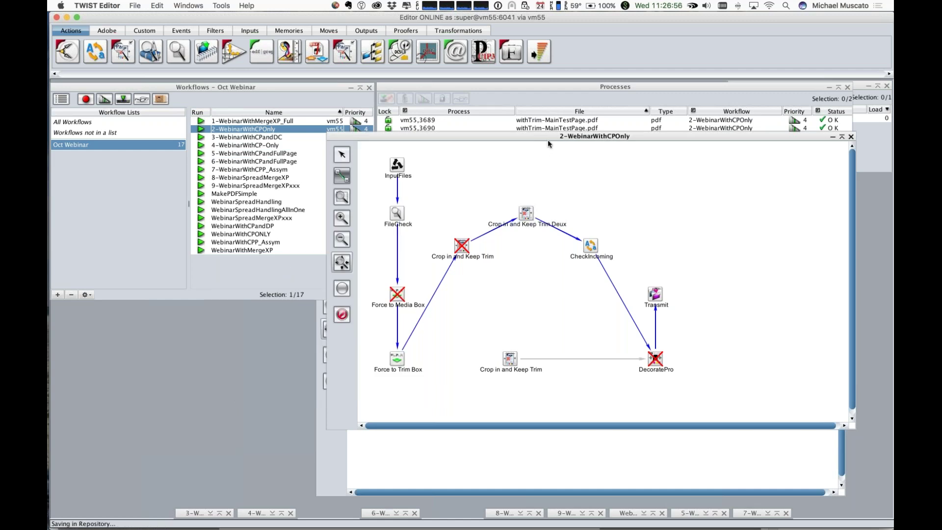
pyautogui.click(473, 292)
pyautogui.click(122, 100)
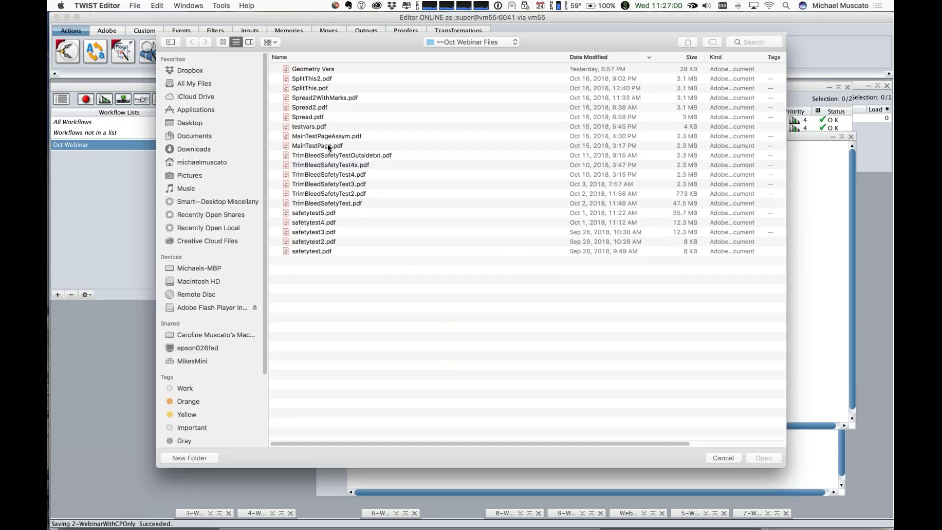
pyautogui.doubleClick(328, 146)
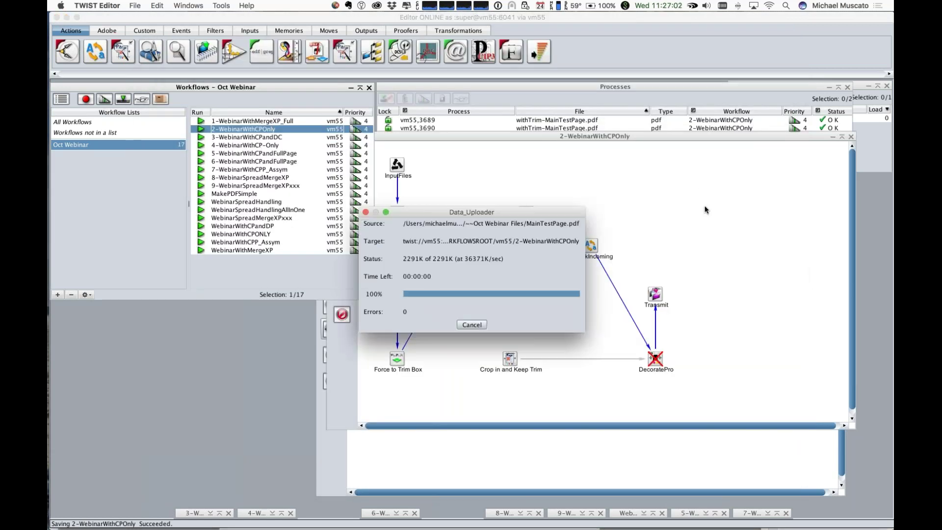
# Close the old withTrim-MainTestPage.pdf in Acrobat and open the new output from the 2-WebinarWithCPOnly folder in Finder to inspect its trim and crop.
pyautogui.press('super+Tab')
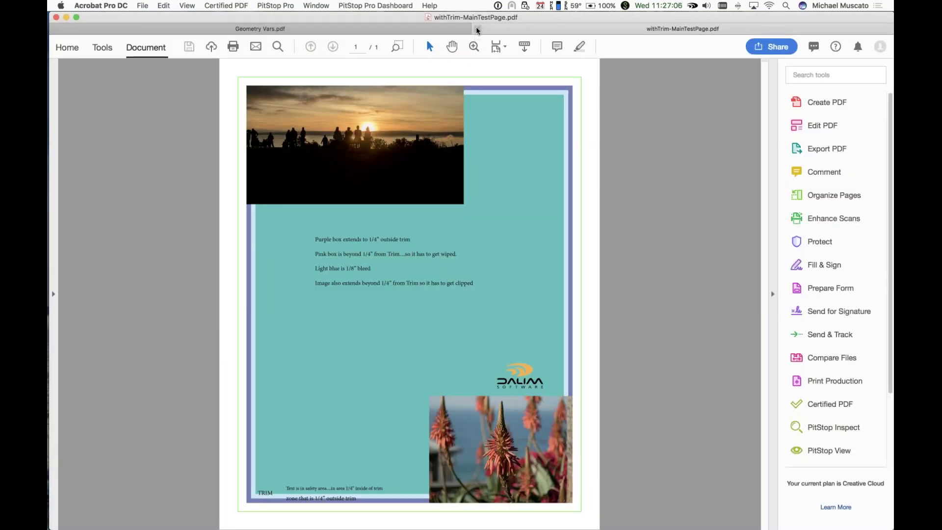
pyautogui.click(478, 29)
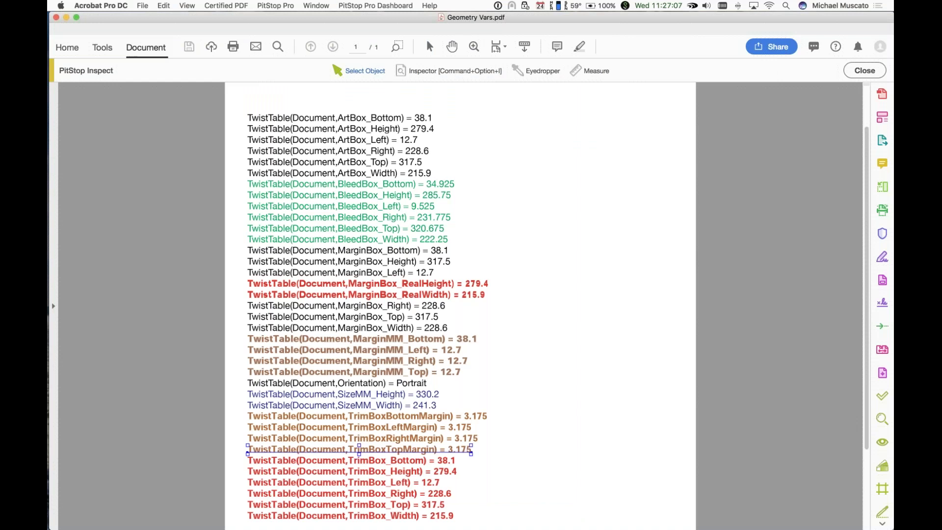
pyautogui.press('super+Tab')
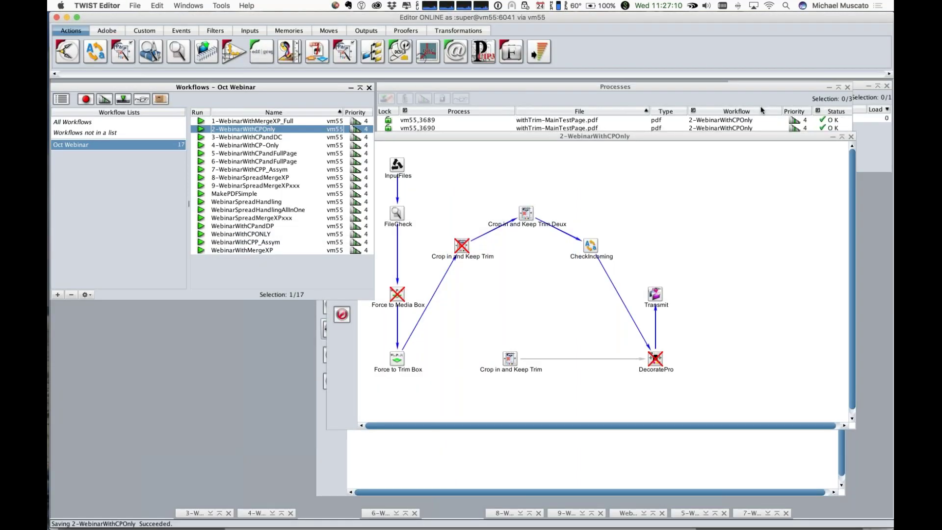
pyautogui.press('super+Tab')
pyautogui.press('super+Tab')
pyautogui.press('super+Tab')
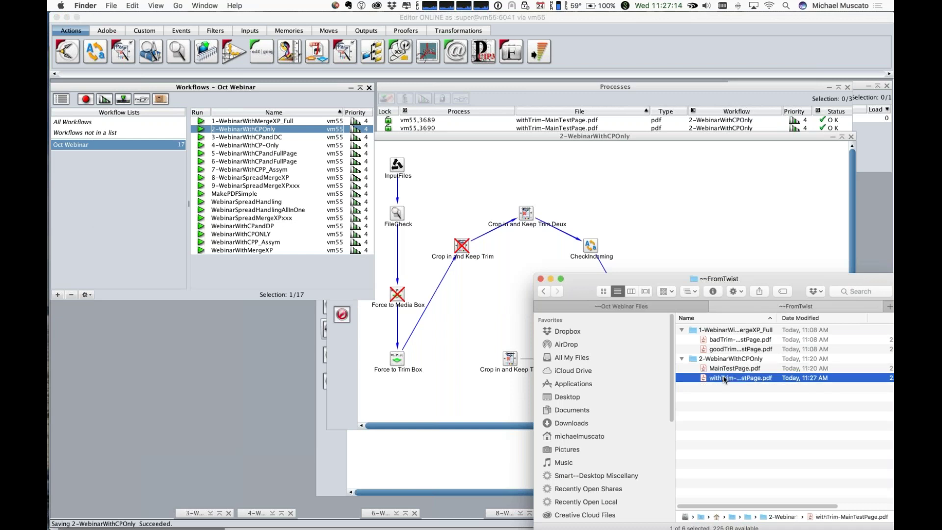
pyautogui.doubleClick(723, 378)
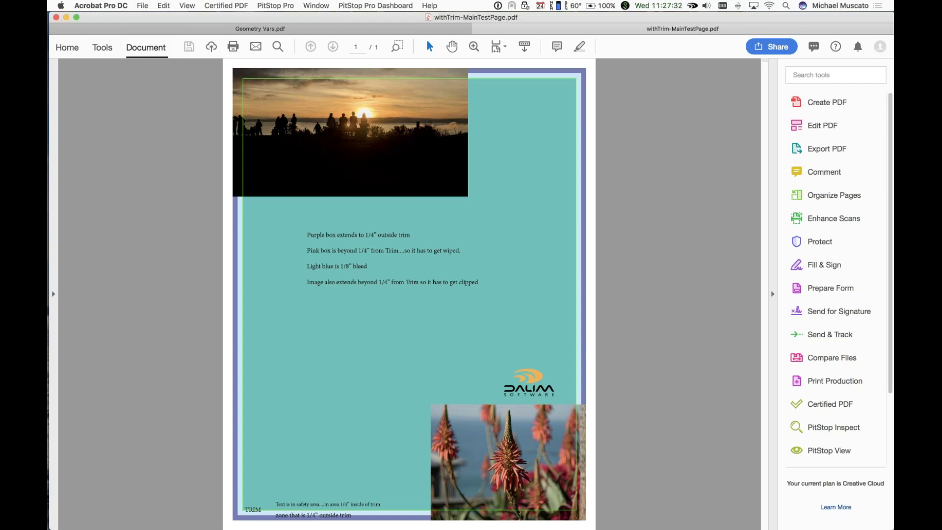
# Return to TWIST Editor, minimize 2-WebinarWithCPOnly and open the 3-WebinarWithCPandDC workflow without reverting to its saved version.
pyautogui.press('super+Tab')
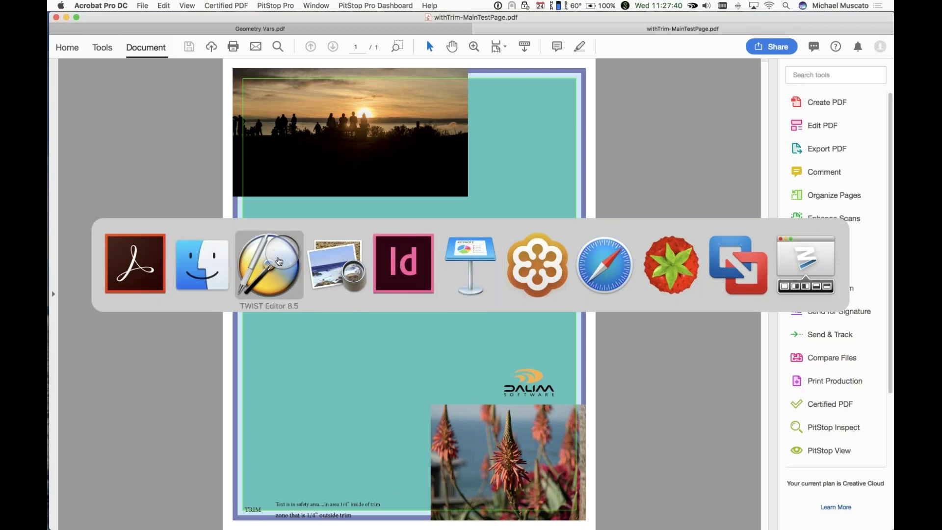
pyautogui.click(277, 253)
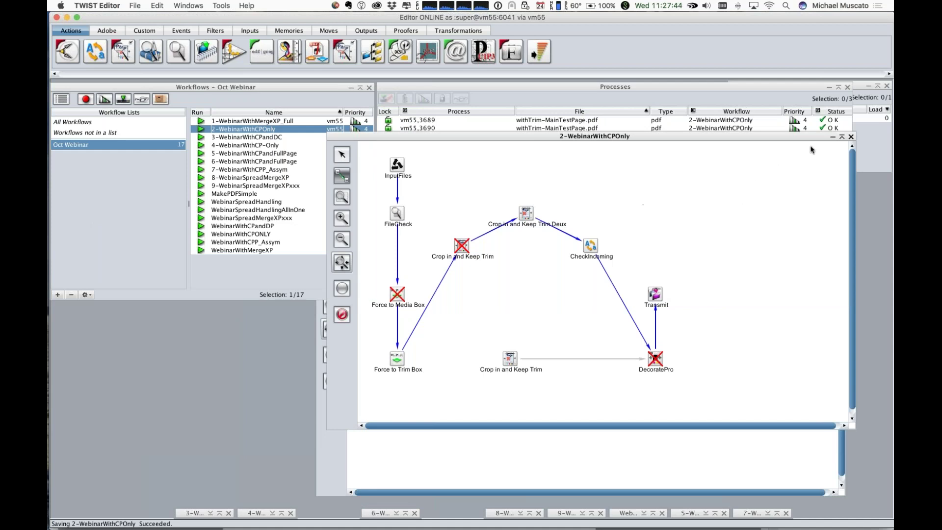
pyautogui.click(832, 138)
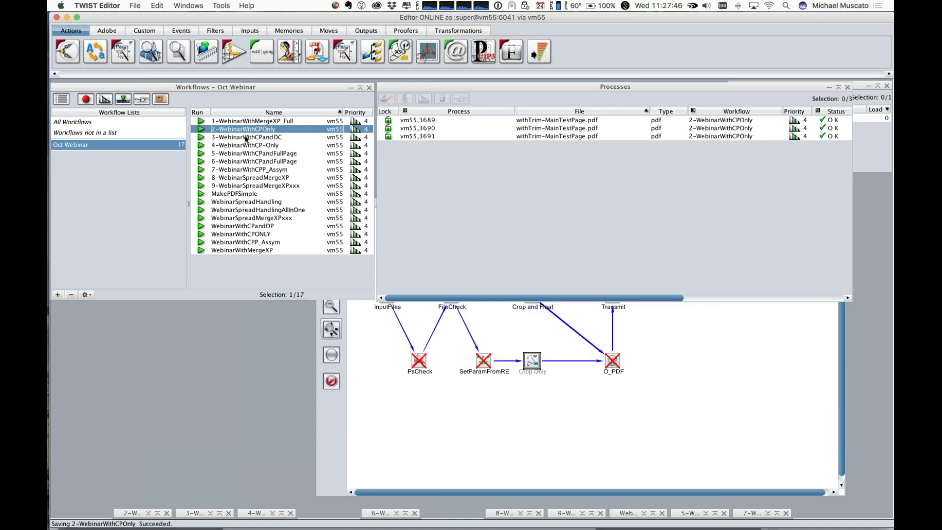
pyautogui.click(233, 139)
pyautogui.doubleClick(233, 139)
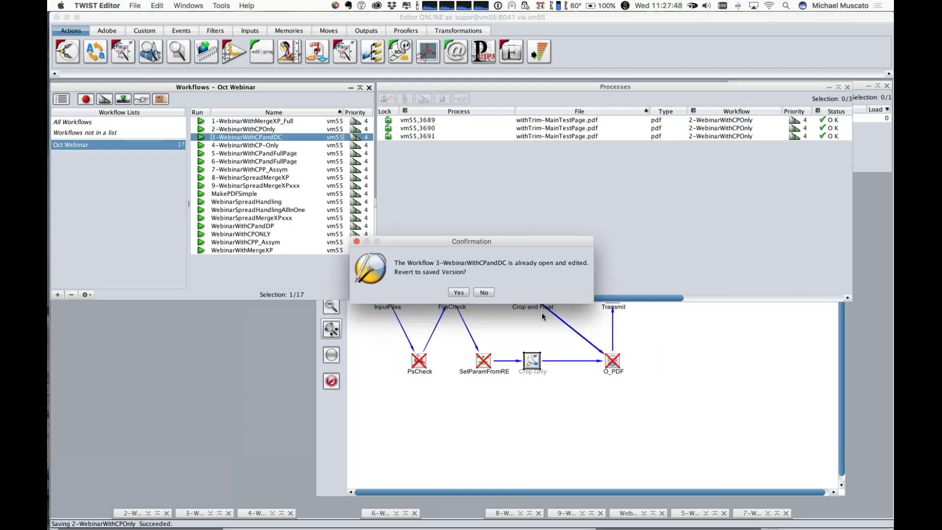
pyautogui.click(488, 292)
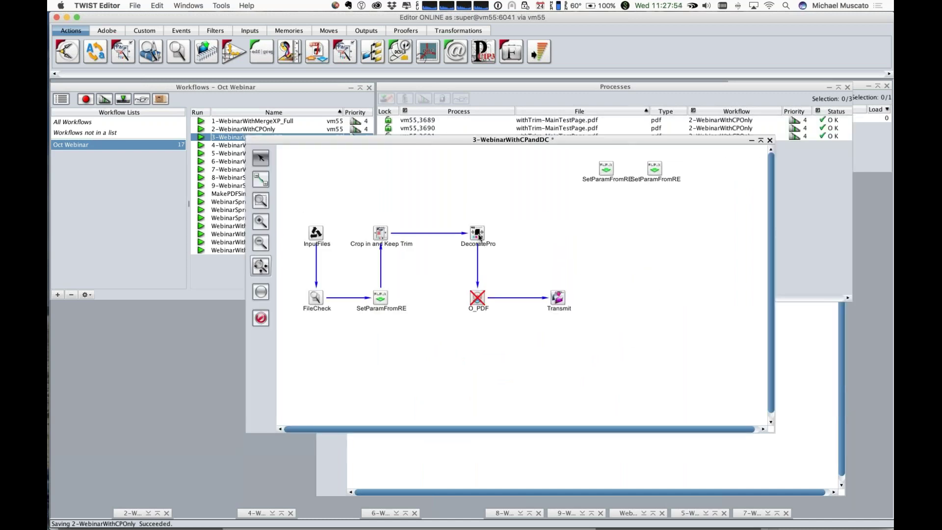
# Examine the DecoratePro, Crop in and Keep Trim, and SetParamFromRE settings in 3-WebinarWithCPandDC without changing them.
pyautogui.doubleClick(477, 234)
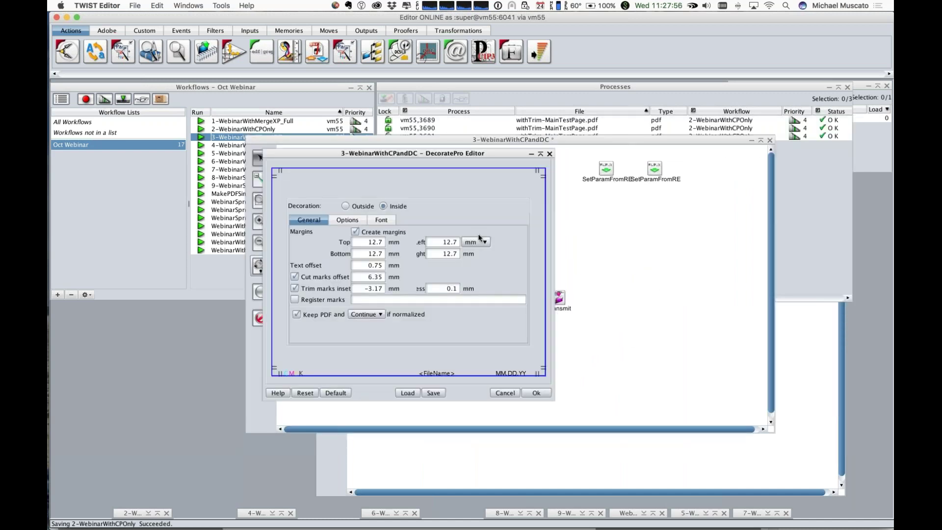
pyautogui.click(505, 393)
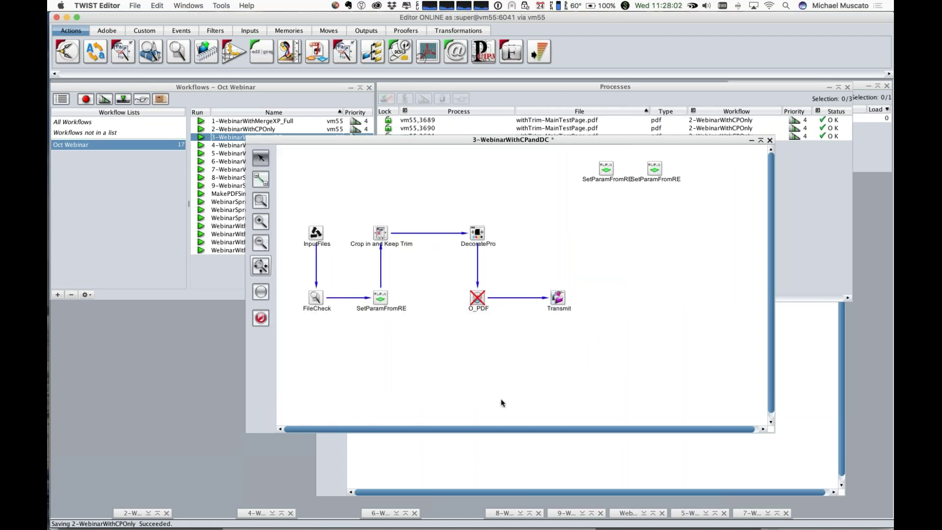
pyautogui.click(383, 233)
pyautogui.doubleClick(383, 234)
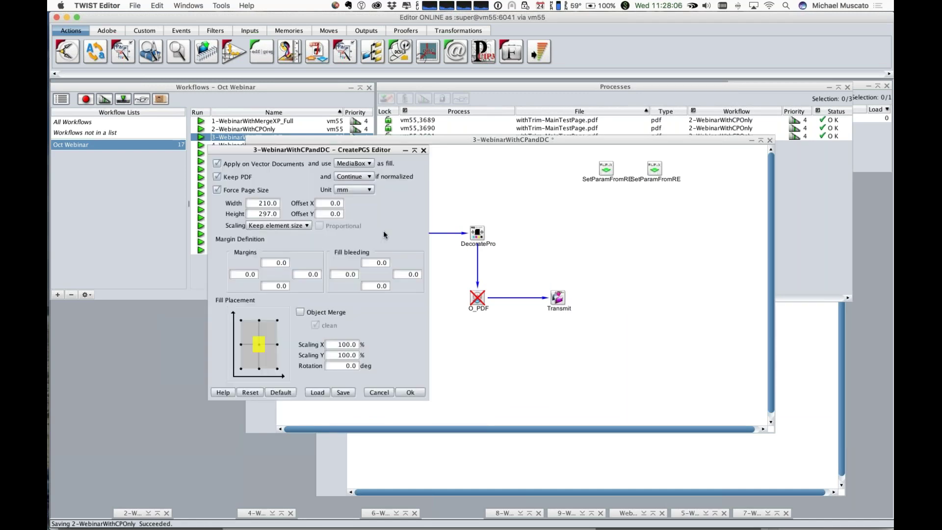
pyautogui.click(378, 393)
pyautogui.doubleClick(305, 230)
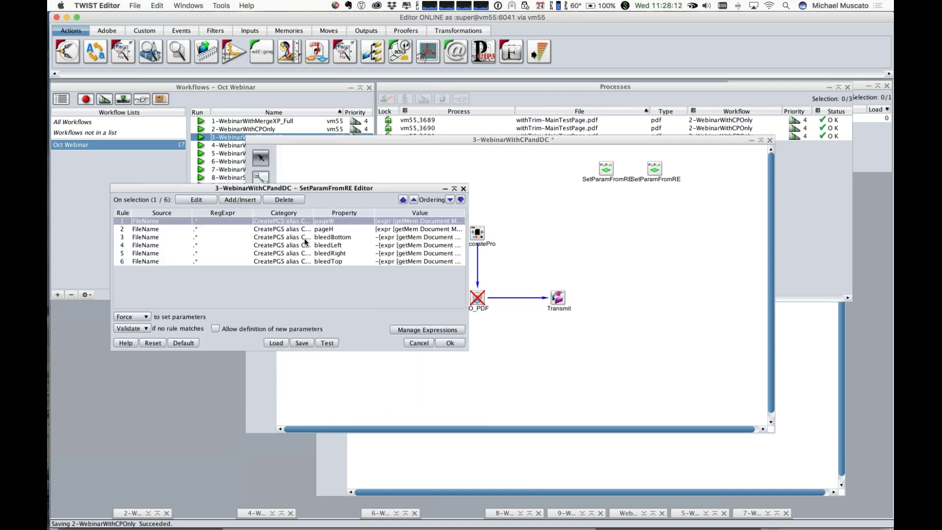
pyautogui.click(416, 342)
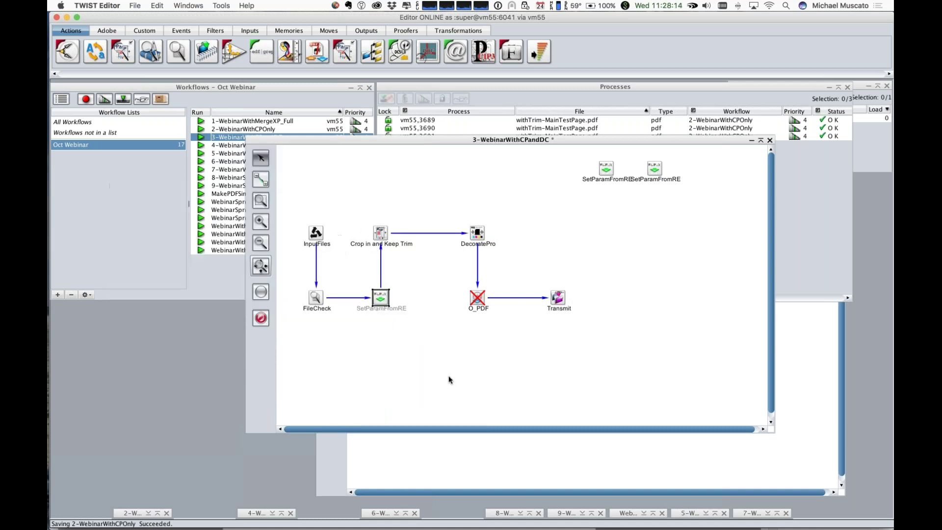
pyautogui.doubleClick(477, 233)
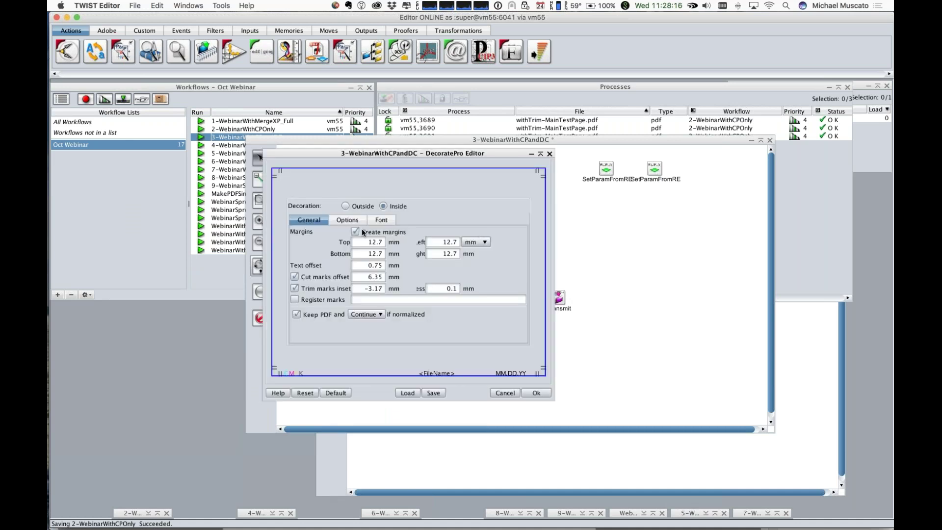
pyautogui.click(499, 396)
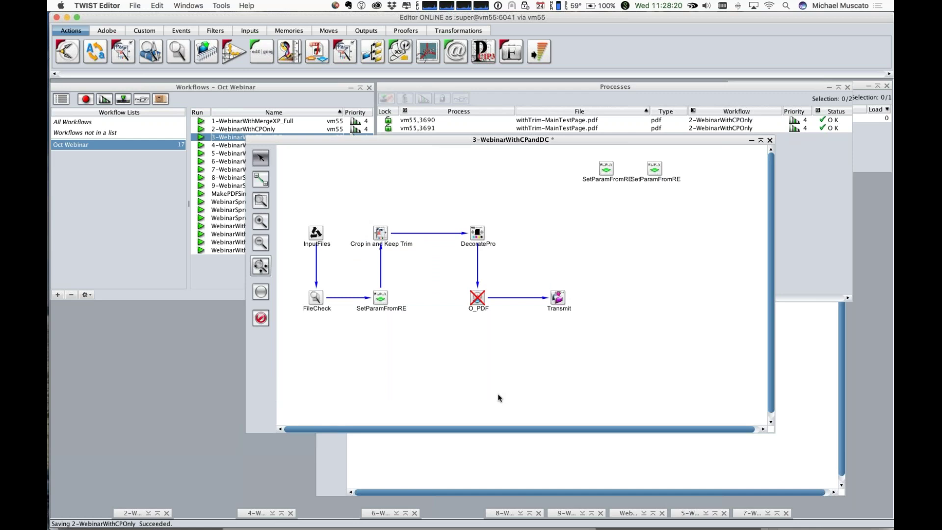
# Save the 3-WebinarWithCPandDC workflow and submit MainTestPage.pdf to it.
pyautogui.press('super+s')
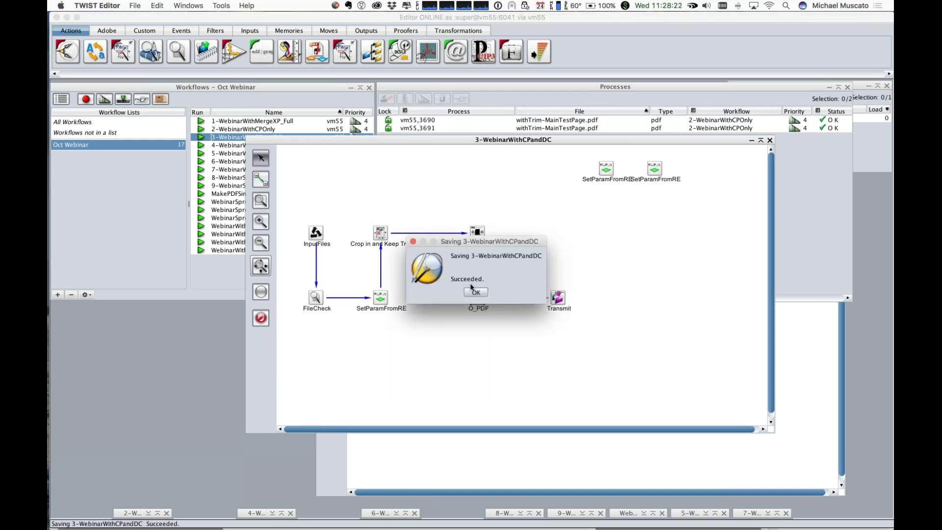
pyautogui.click(474, 294)
pyautogui.moveTo(305, 141); pyautogui.dragTo(393, 193)
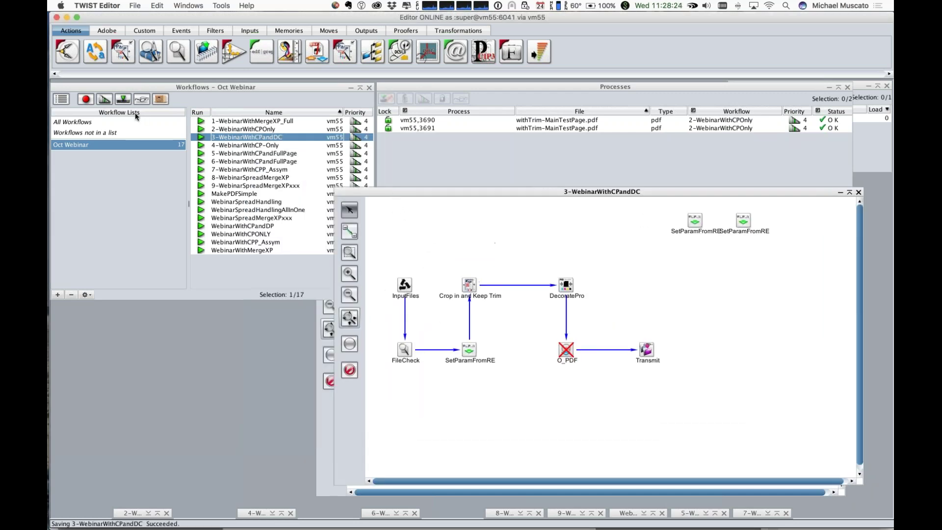
pyautogui.press('super+o')
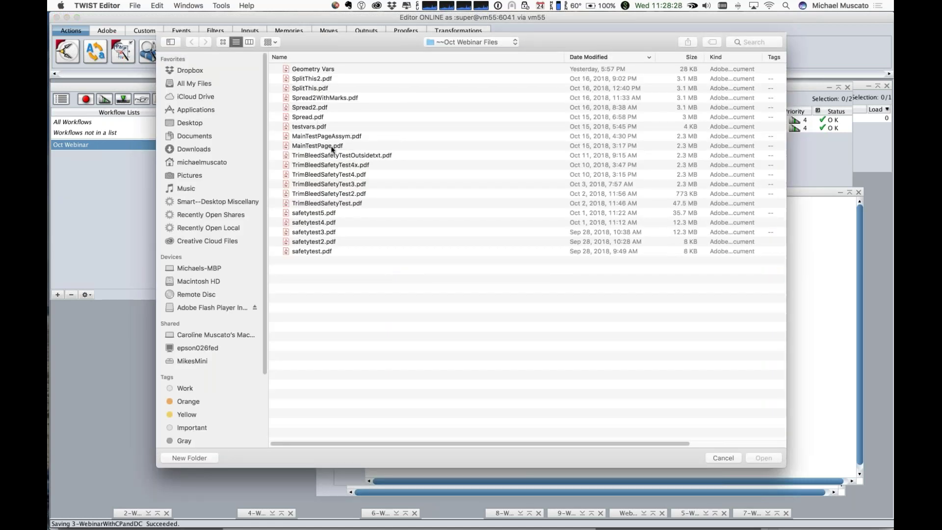
pyautogui.doubleClick(332, 146)
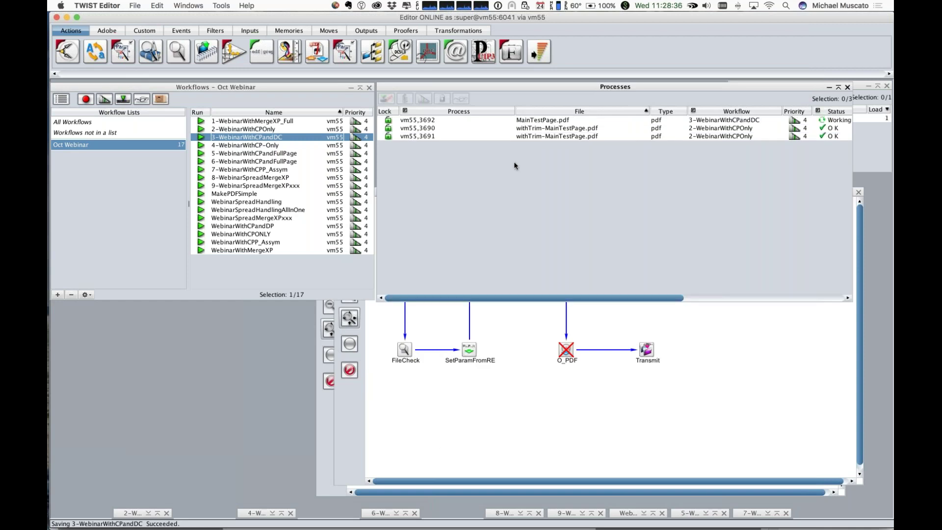
# Switch to Finder and open MainTestPage.pdf from the 3-WebinarWithCPandDC output folder to inspect its margins and printer's marks.
pyautogui.press('super+Tab')
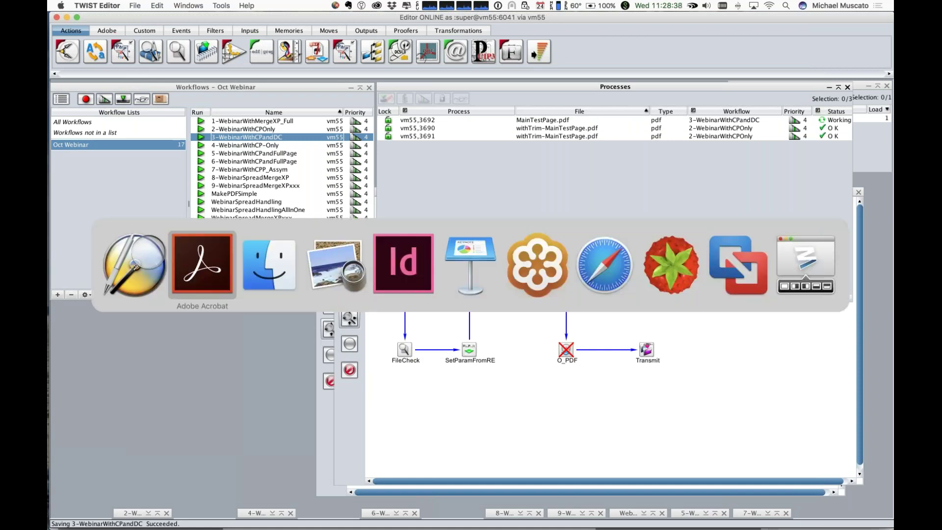
pyautogui.press('super+Tab')
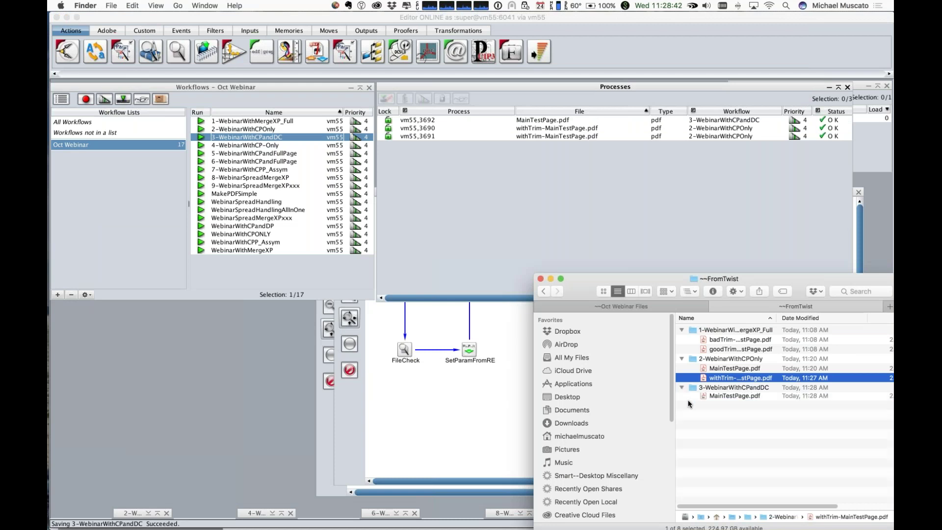
pyautogui.doubleClick(734, 400)
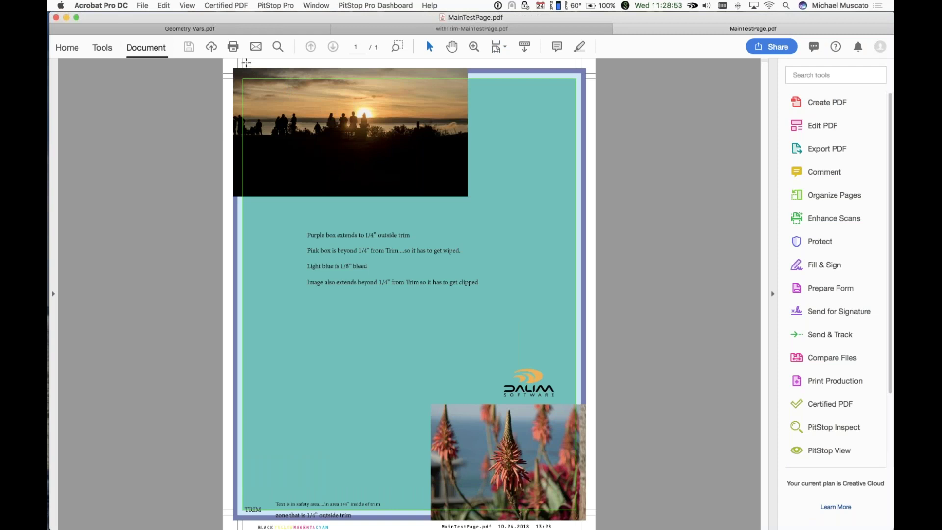
# Return to TWIST Editor and review the page size, margins and fill bleeding of Crop in and Keep Trim, leaving them unchanged.
pyautogui.moveTo(149, 519)
pyautogui.press('super+Tab')
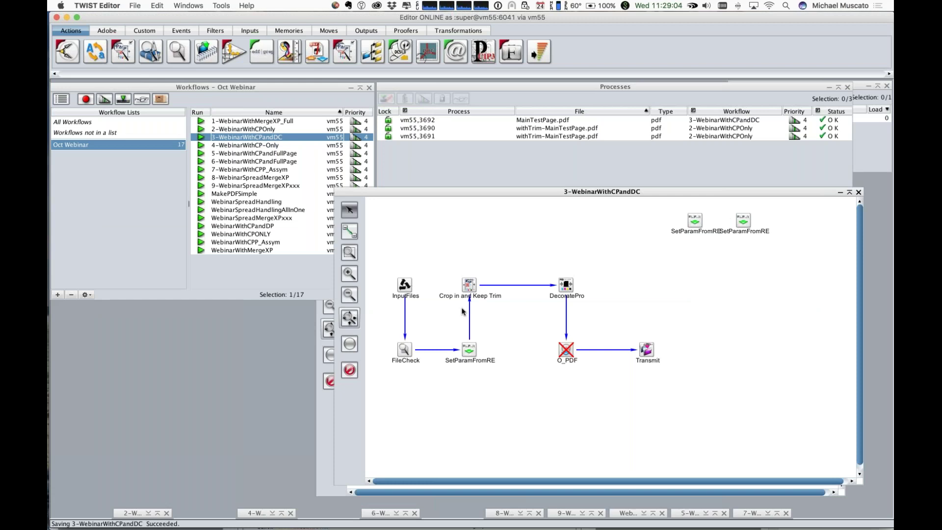
pyautogui.doubleClick(469, 285)
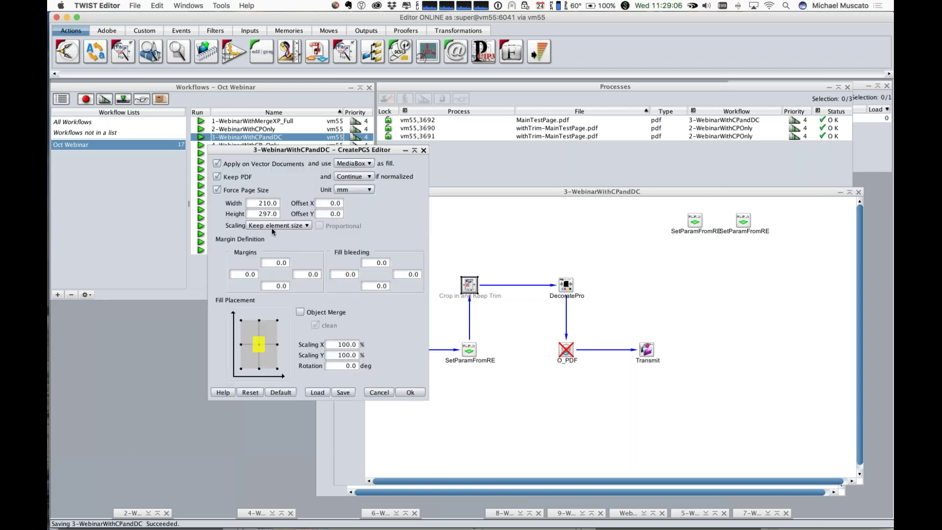
pyautogui.click(378, 392)
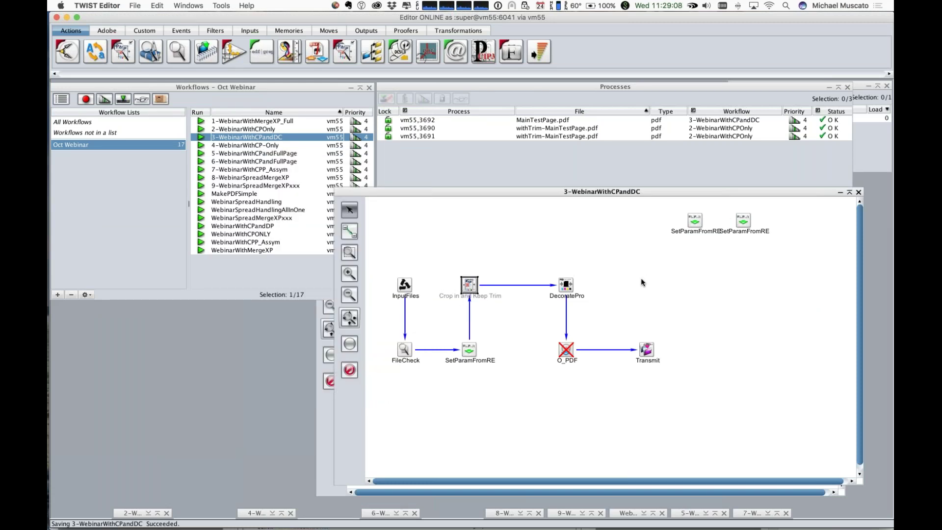
# Open the DecoratePro settings in the 3-WebinarWithCPandDC workflow and review the top, bottom, left and right margins without changing them.
pyautogui.doubleClick(565, 285)
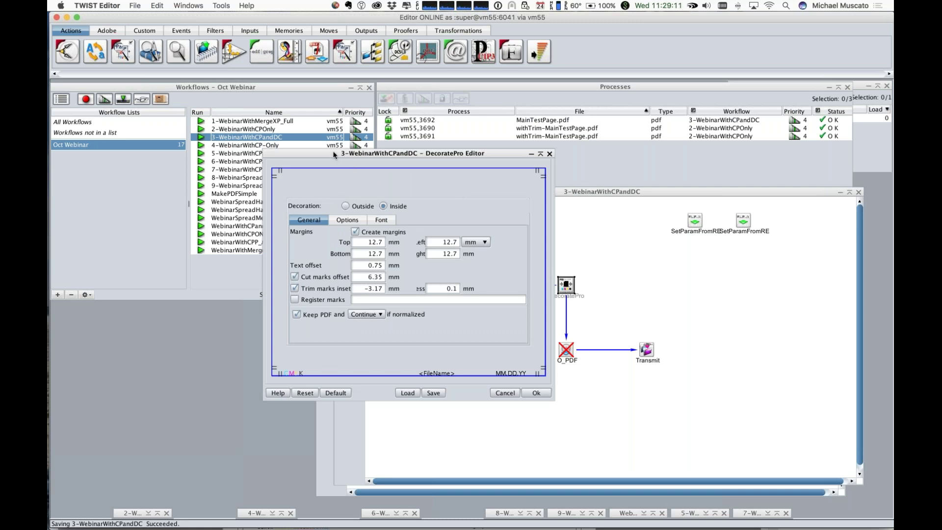
pyautogui.moveTo(320, 152); pyautogui.dragTo(186, 221)
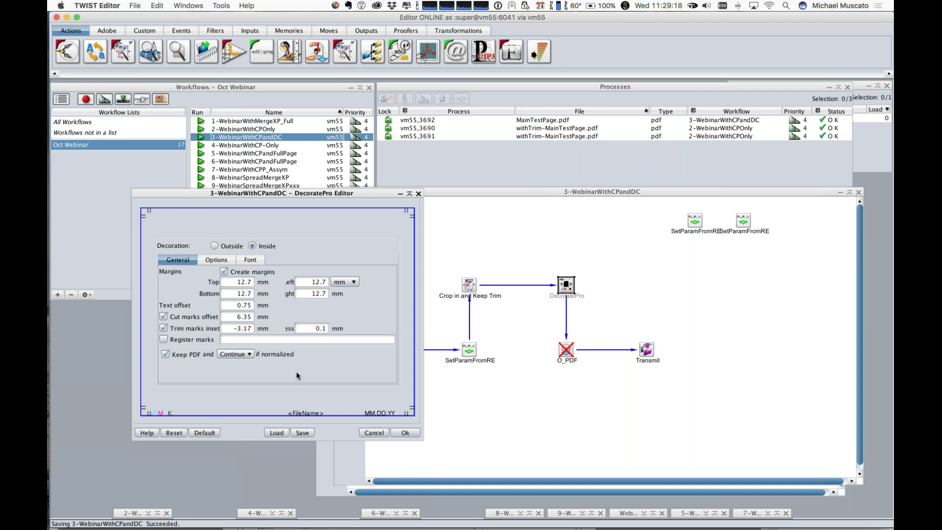
pyautogui.doubleClick(229, 285)
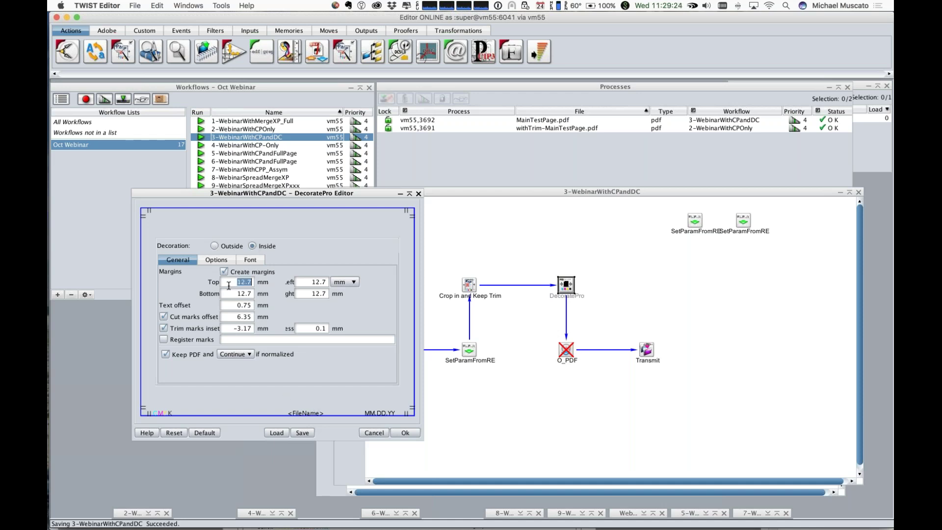
pyautogui.doubleClick(222, 297)
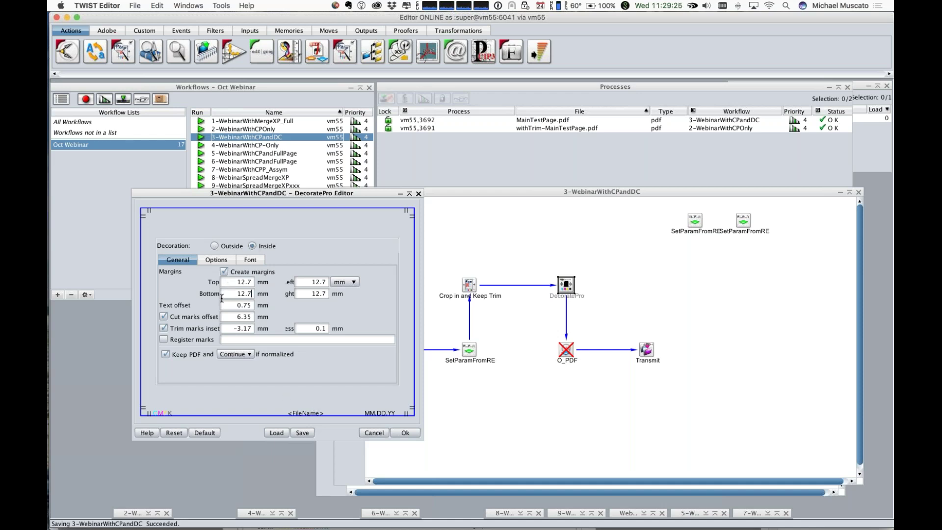
pyautogui.doubleClick(305, 282)
pyautogui.doubleClick(306, 294)
pyautogui.moveTo(282, 195); pyautogui.dragTo(236, 183)
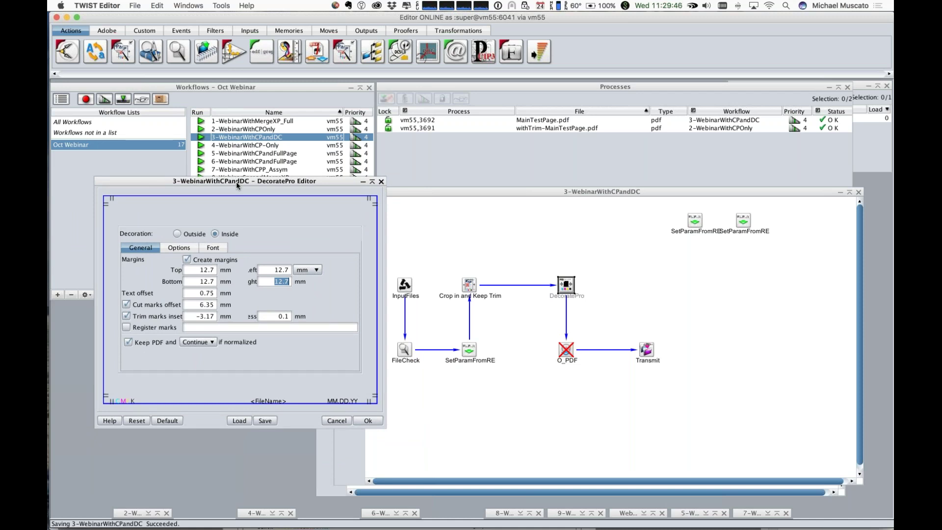
pyautogui.moveTo(257, 181); pyautogui.dragTo(343, 157)
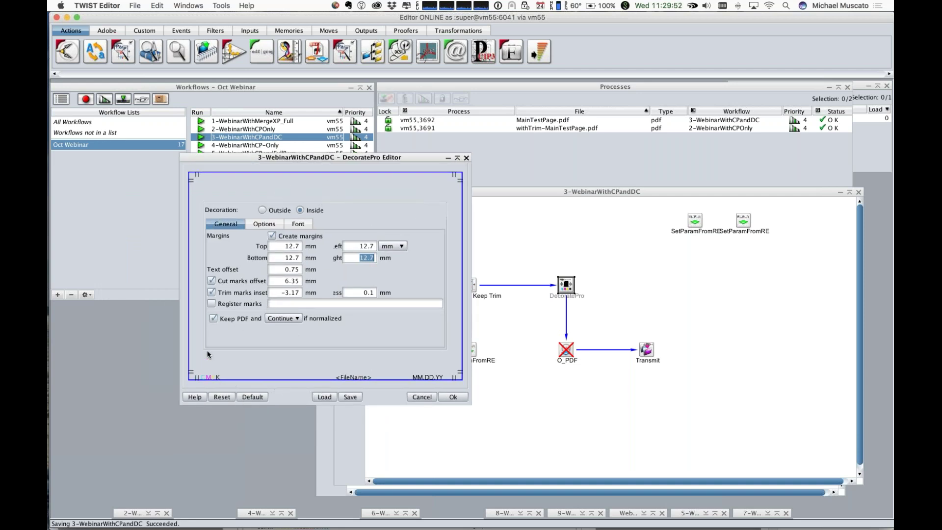
# Turn off the trim marks inset in DecoratePro, keep cut marks enabled with a 3.175 mm offset, and accept the settings.
pyautogui.click(211, 293)
pyautogui.click(211, 282)
pyautogui.click(210, 282)
pyautogui.click(212, 293)
pyautogui.click(211, 293)
pyautogui.click(212, 293)
pyautogui.click(212, 293)
pyautogui.doubleClick(294, 280)
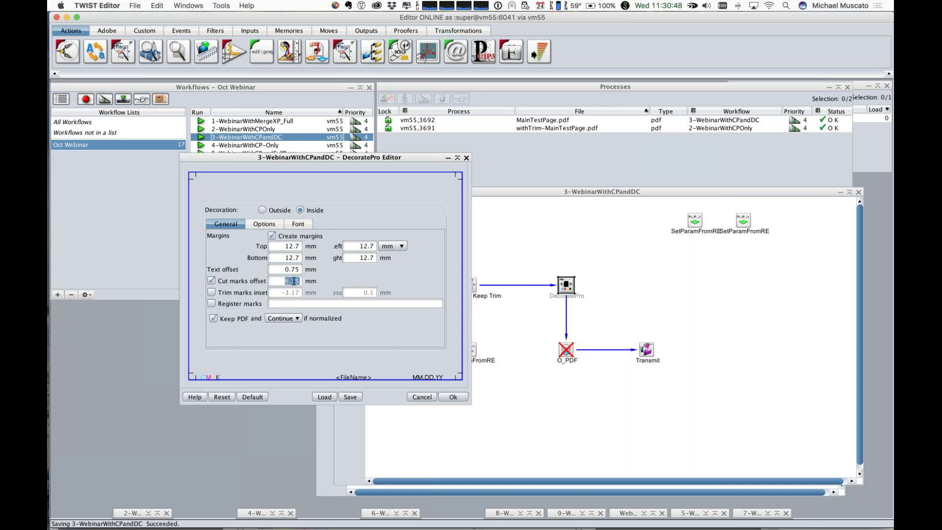
pyautogui.write('3.175')
pyautogui.click(453, 396)
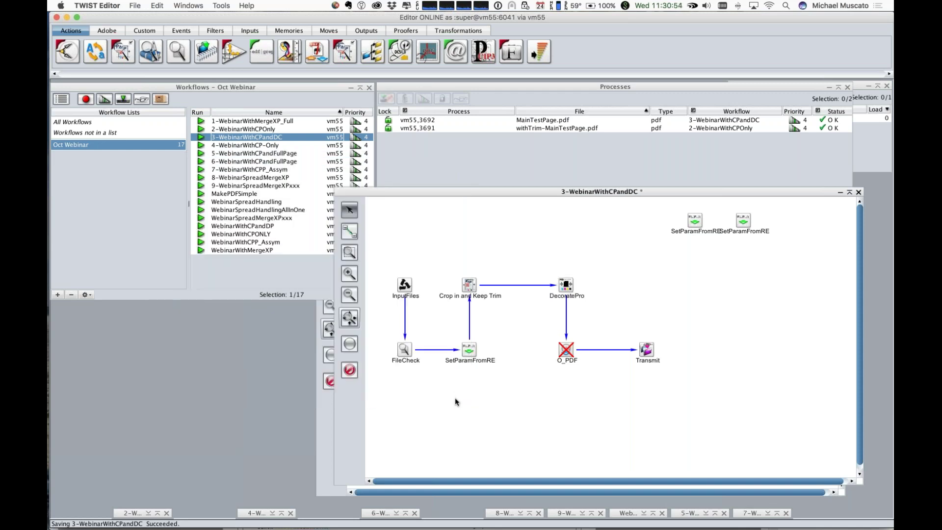
# Save the changed 3-WebinarWithCPandDC workflow and submit MainTestPage.pdf from the Oct Webinar Files folder to it.
pyautogui.press('super+s')
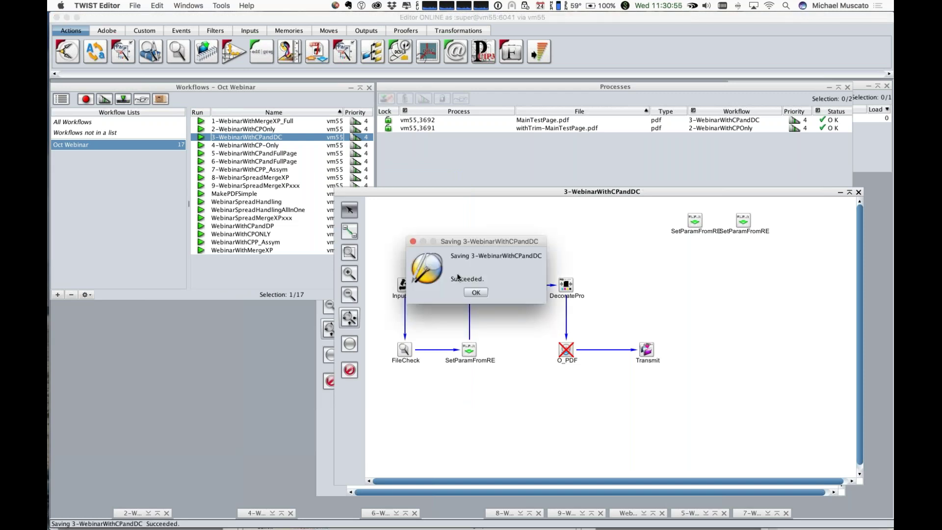
pyautogui.press('Return')
pyautogui.click(123, 98)
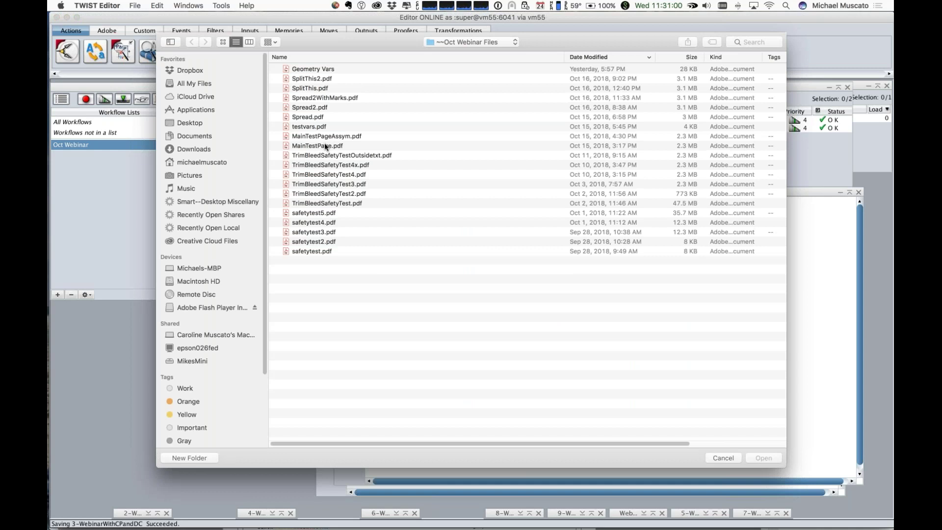
pyautogui.click(325, 145)
pyautogui.click(763, 458)
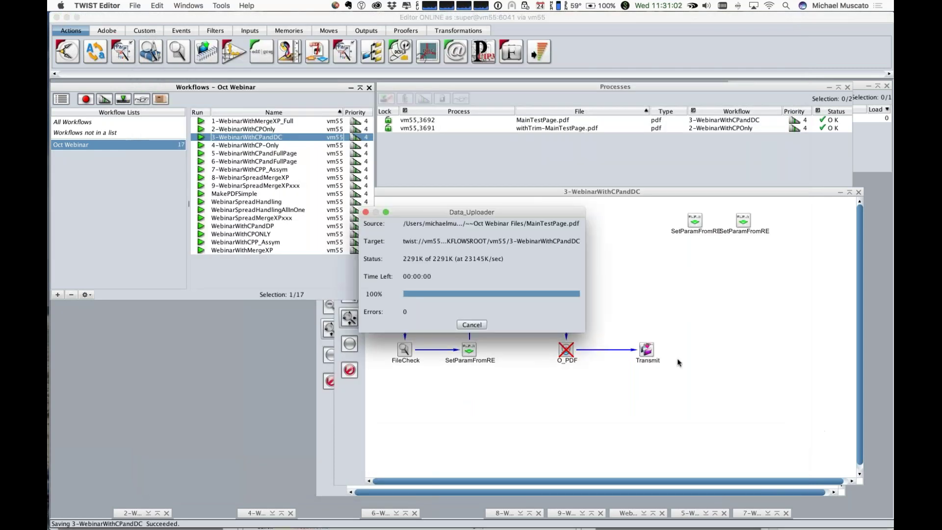
# Switch to Acrobat, close the earlier MainTestPage.pdf output, and return to TWIST Editor to check the processing.
pyautogui.press('super+Tab')
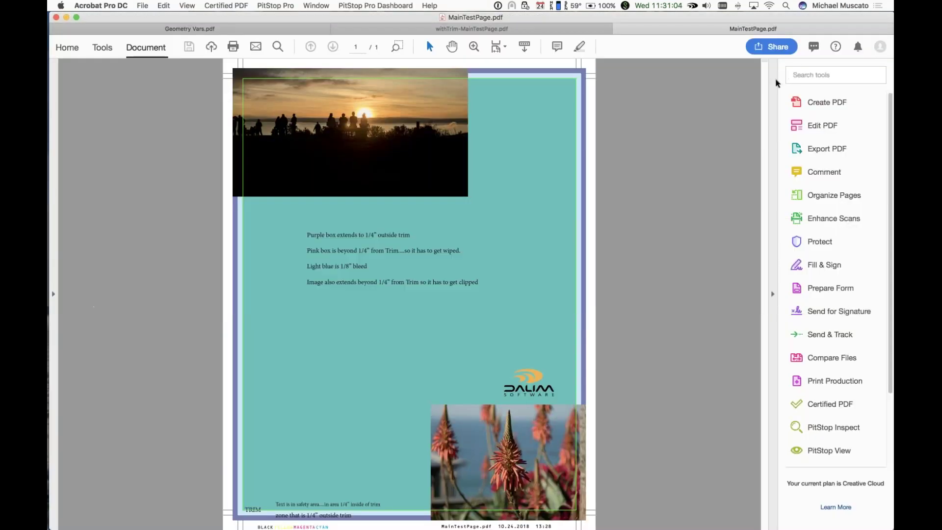
pyautogui.moveTo(472, 29); pyautogui.dragTo(668, 251)
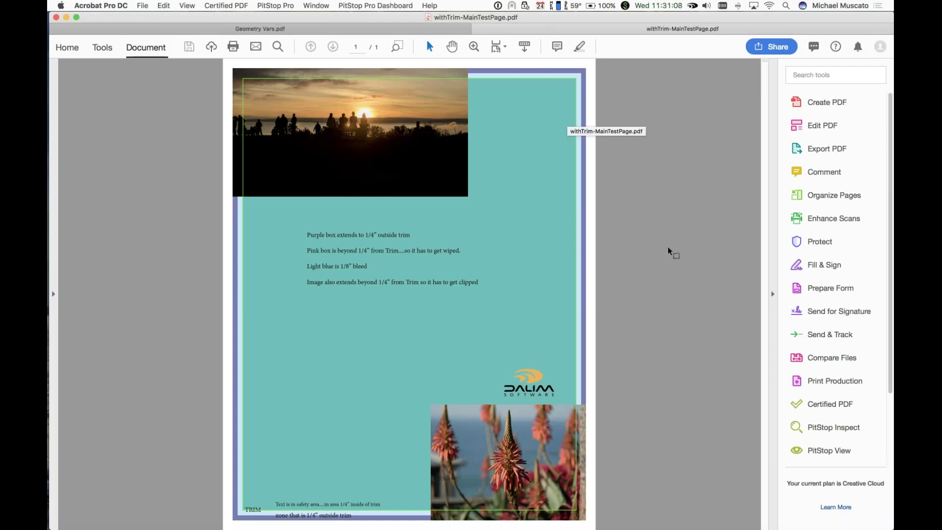
pyautogui.press('super+Tab')
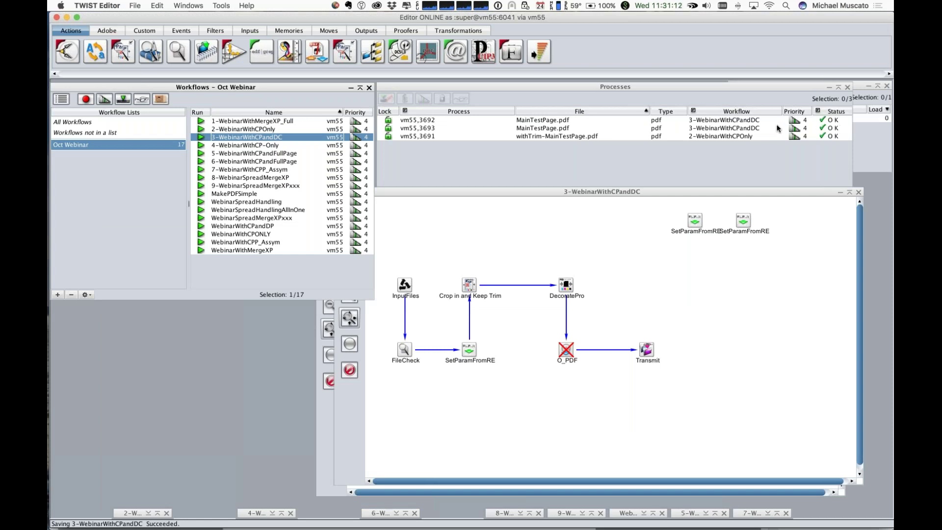
# Switch to Finder, open the new MainTestPage.pdf from the 3-WebinarWithCPandDC output folder, and inspect the cut marks at the page's upper-right corner.
pyautogui.press('super+Tab')
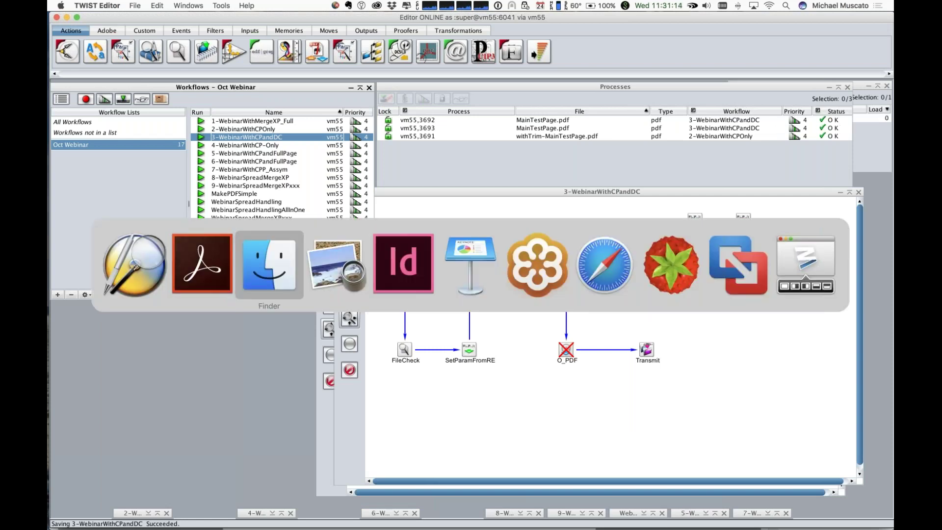
pyautogui.click(717, 397)
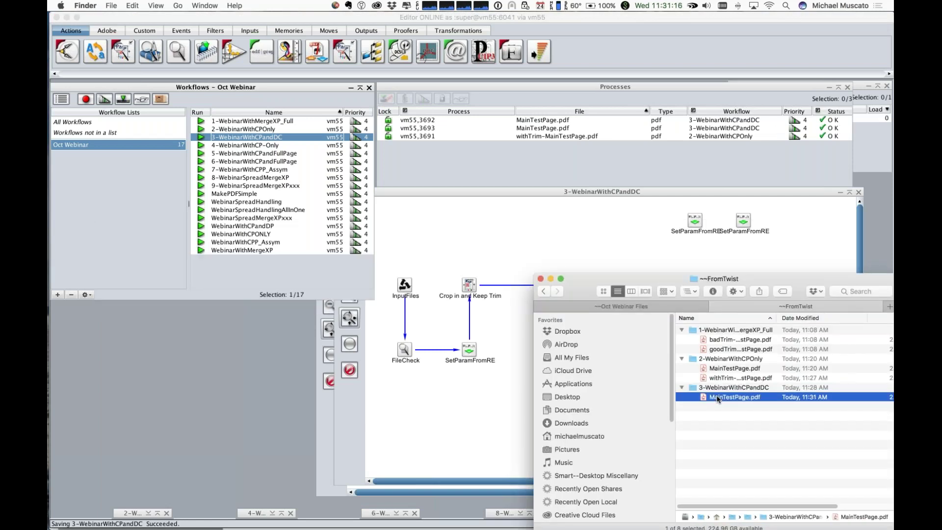
pyautogui.doubleClick(717, 397)
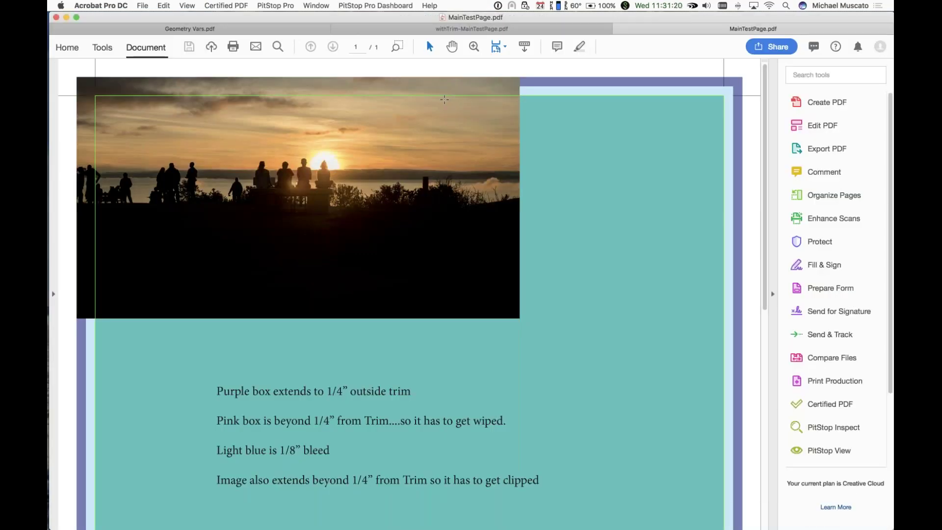
pyautogui.click(396, 46)
pyautogui.moveTo(702, 63); pyautogui.dragTo(747, 114)
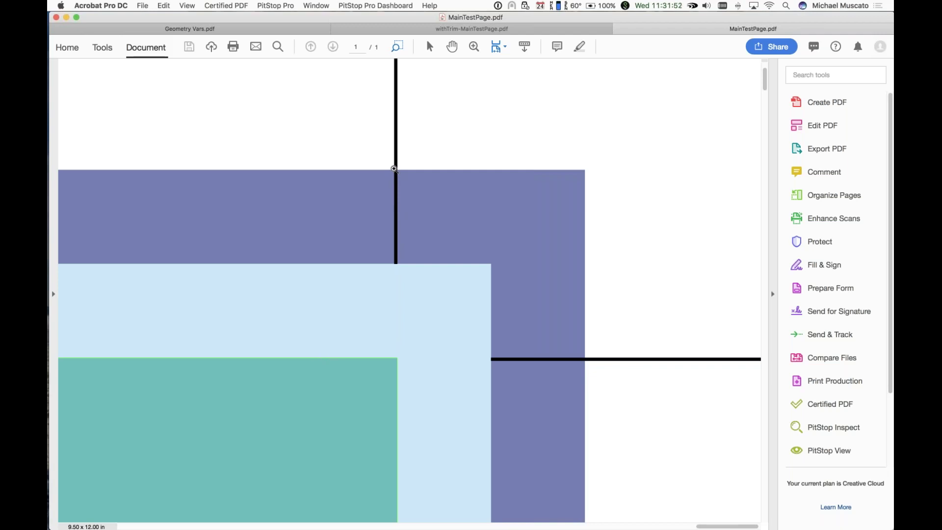
# Switch back to TWIST Editor and reopen the DecoratePro settings of 3-WebinarWithCPandDC.
pyautogui.press('super+Tab')
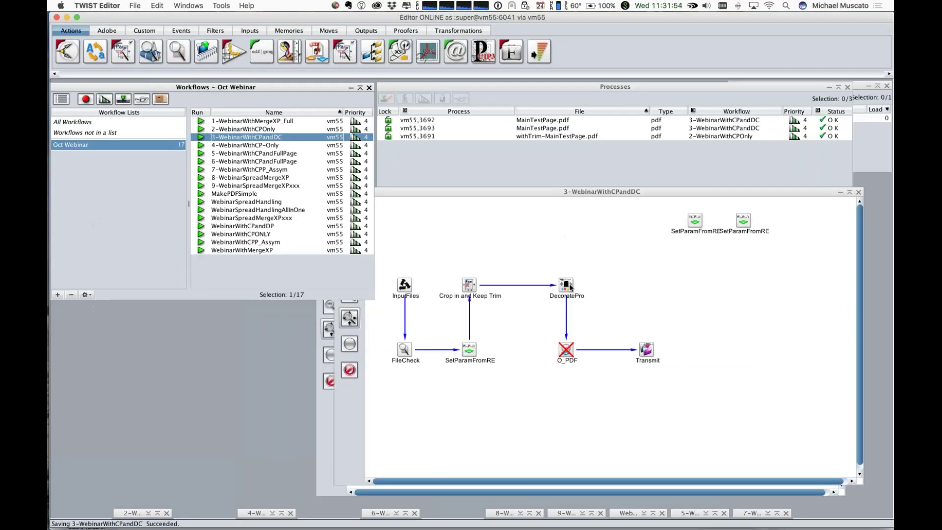
pyautogui.doubleClick(569, 286)
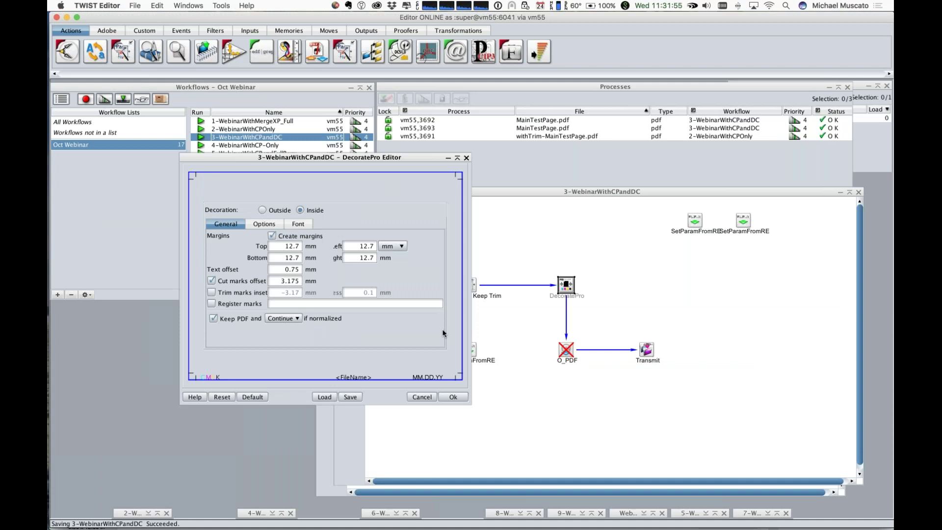
pyautogui.doubleClick(289, 282)
pyautogui.write('6.35')
pyautogui.click(211, 293)
pyautogui.moveTo(269, 292); pyautogui.dragTo(300, 293)
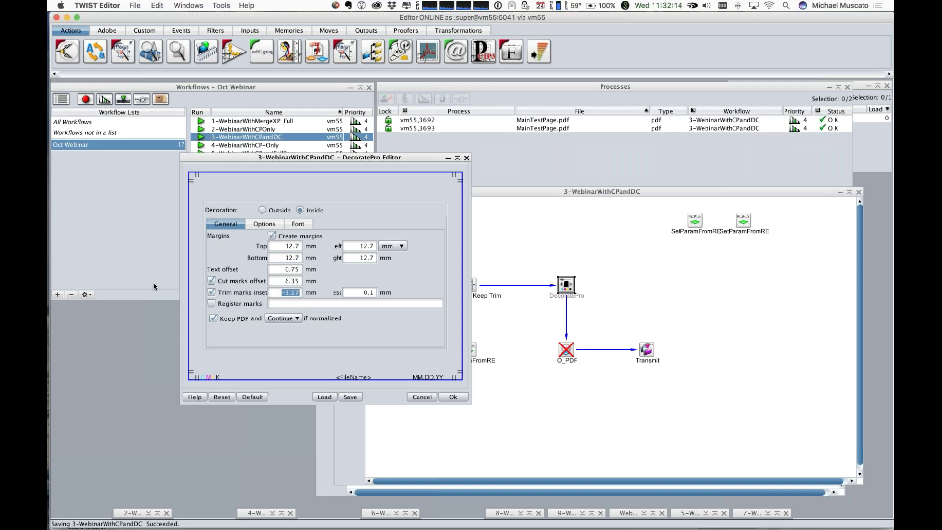
pyautogui.click(270, 291)
pyautogui.click(424, 397)
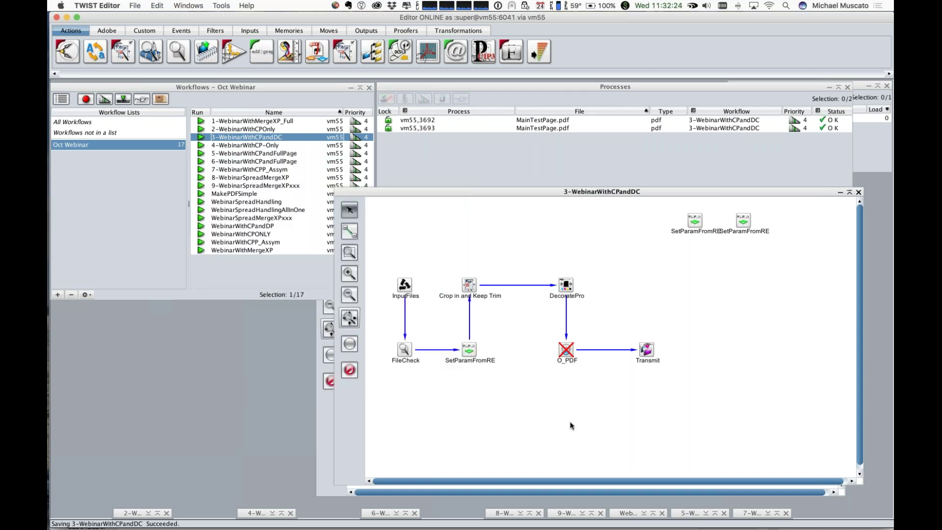
# Put the 3-WebinarWithCPandDC diagram away and bring up the 2-WebinarWithCPOnly workflow, selected in the Oct Webinar list.
pyautogui.click(264, 129)
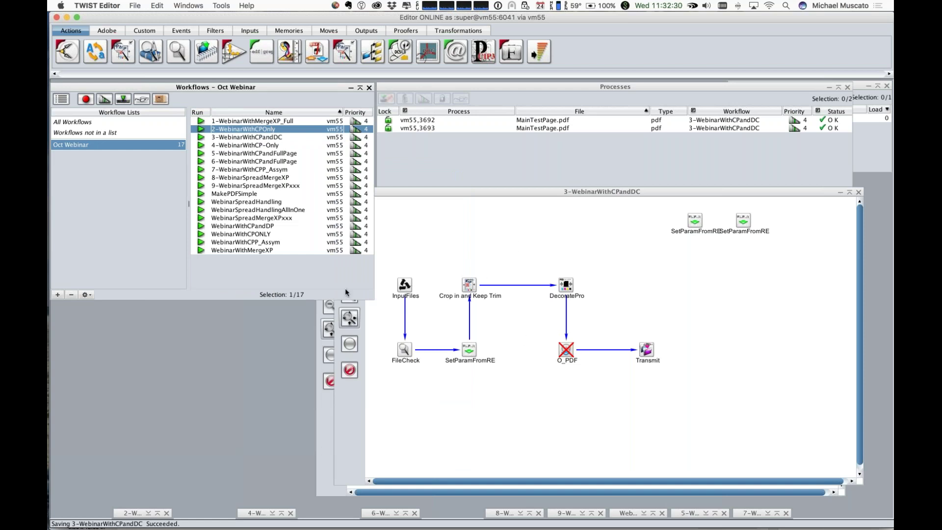
pyautogui.click(840, 193)
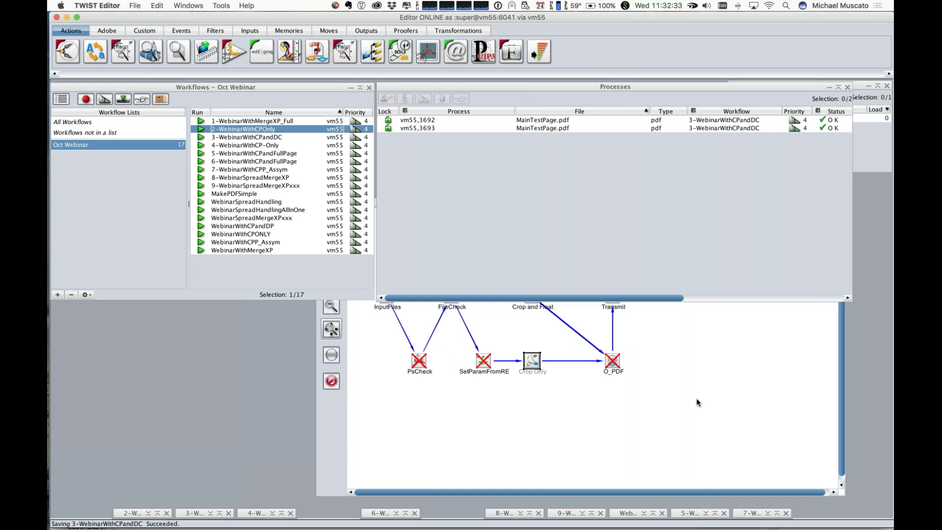
pyautogui.click(696, 399)
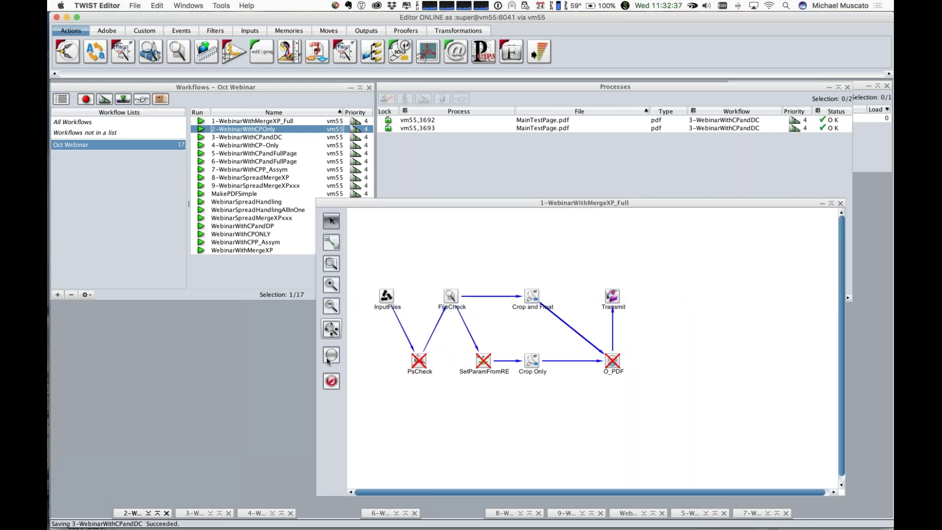
pyautogui.click(137, 515)
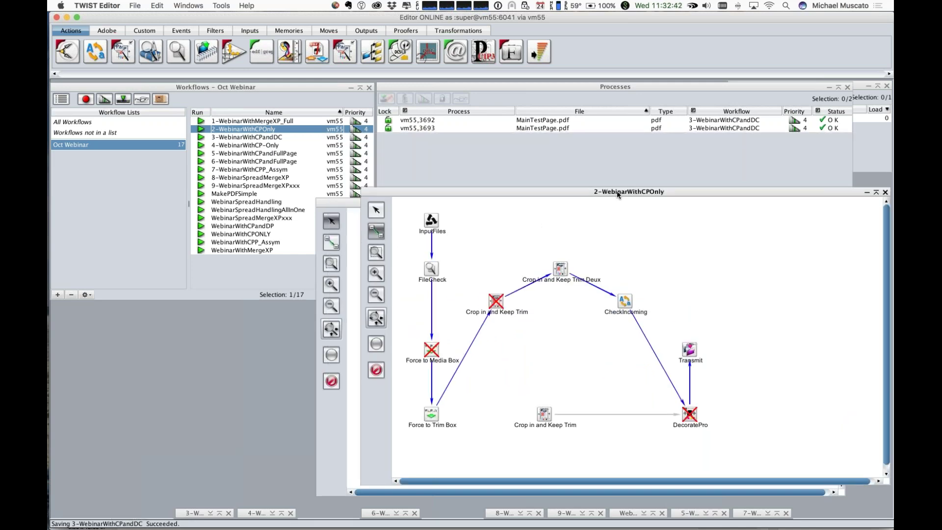
# Submit MainTestPageAssym.pdf to the 2-WebinarWithCPOnly workflow.
pyautogui.click(123, 100)
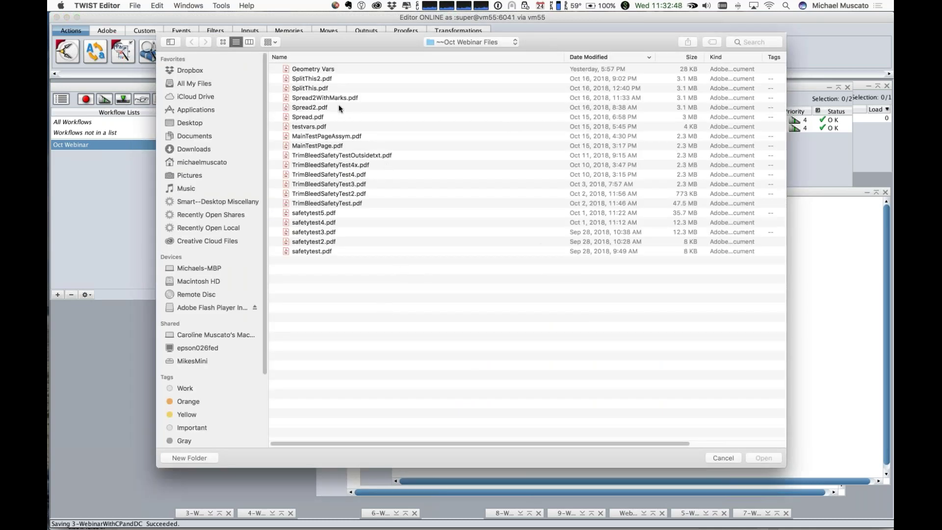
pyautogui.click(324, 138)
pyautogui.doubleClick(324, 138)
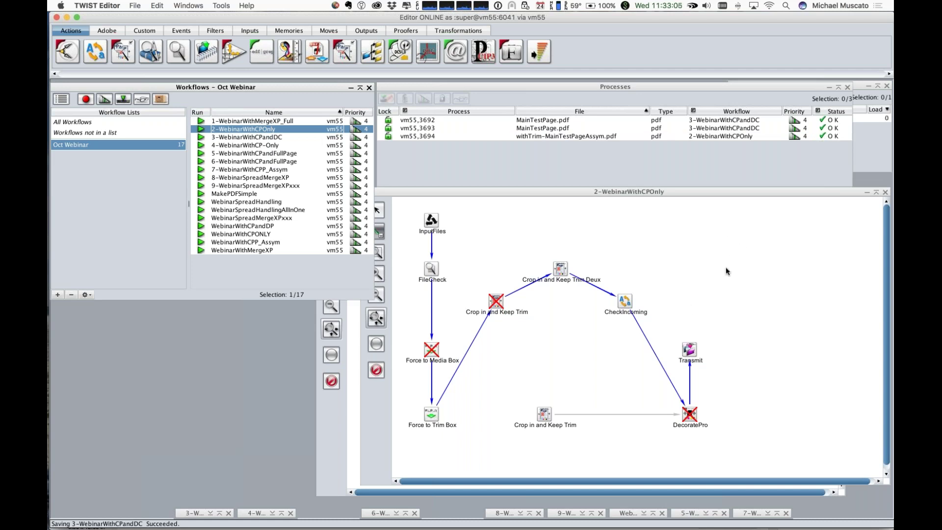
# Close withTrim-MainTestPage.pdf in Acrobat and open withTrim-MainTestPageAssym.pdf from the 2-WebinarWithCPOnly output folder in Finder.
pyautogui.press('super+Tab')
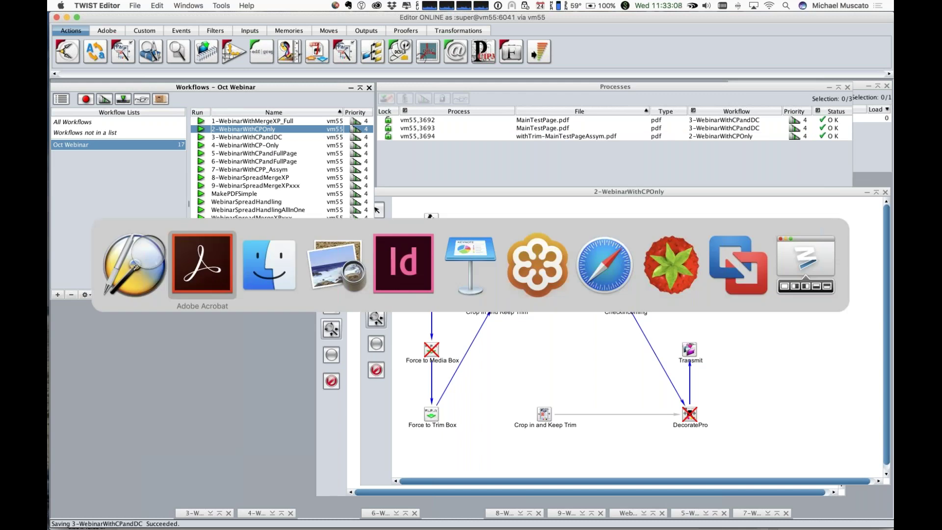
pyautogui.press('super+0')
pyautogui.press('super+w')
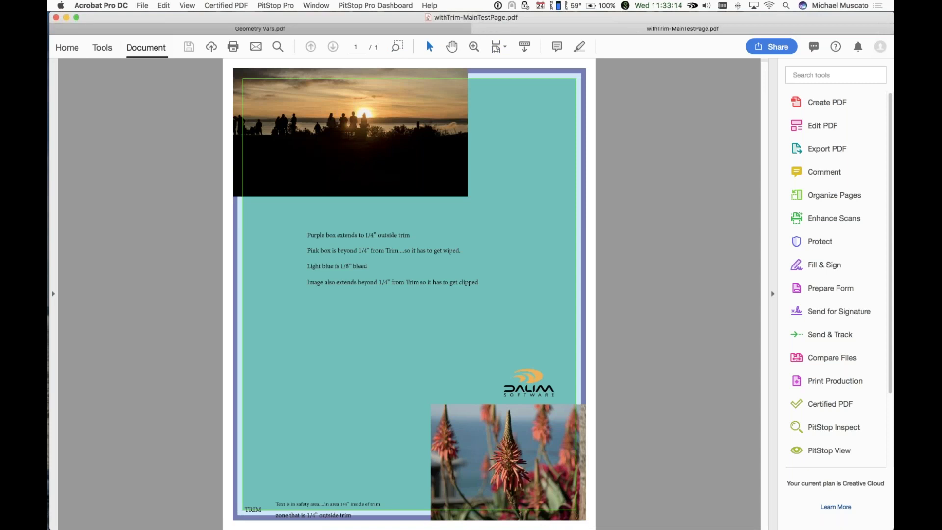
pyautogui.click(477, 29)
pyautogui.press('super+Tab')
pyautogui.press('Tab')
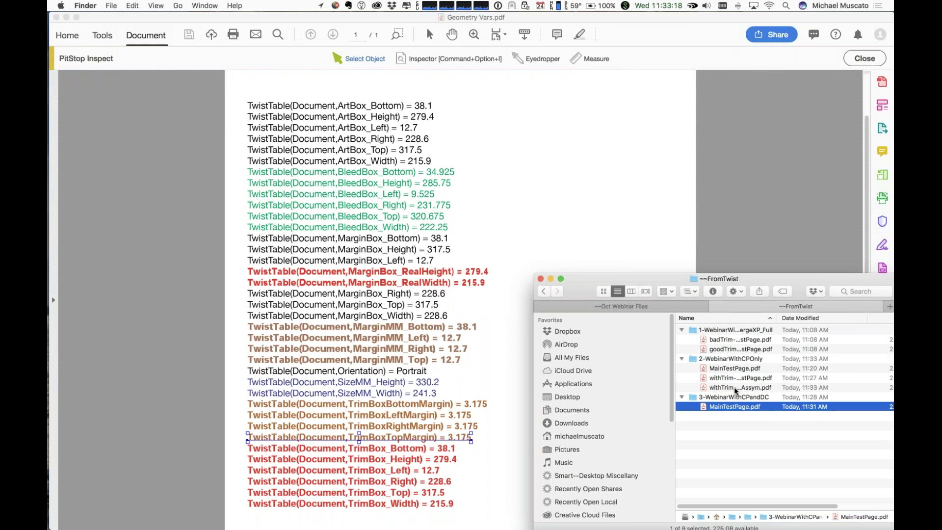
pyautogui.doubleClick(735, 387)
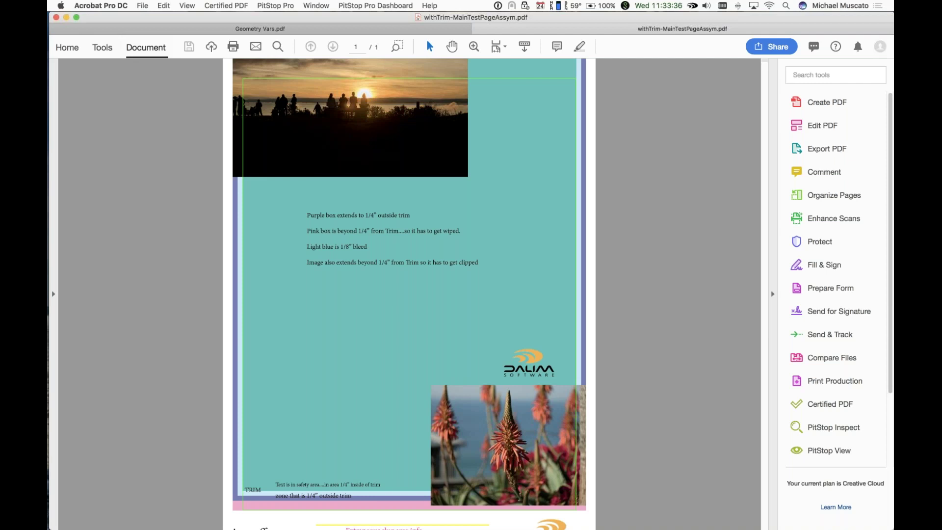
# Switch to InDesign and examine the TrimBleedWebinarAssym.indd layout, including the sign off area below the page.
pyautogui.press('super+Tab')
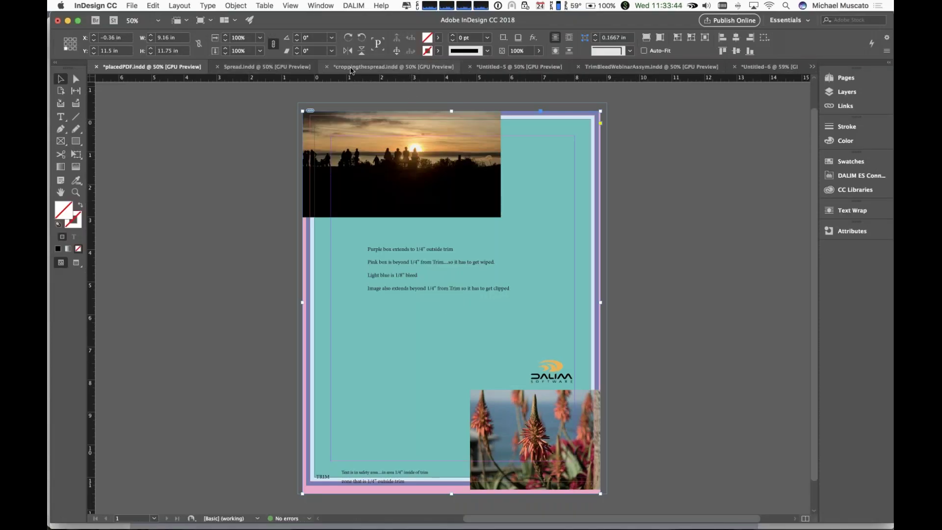
pyautogui.click(260, 70)
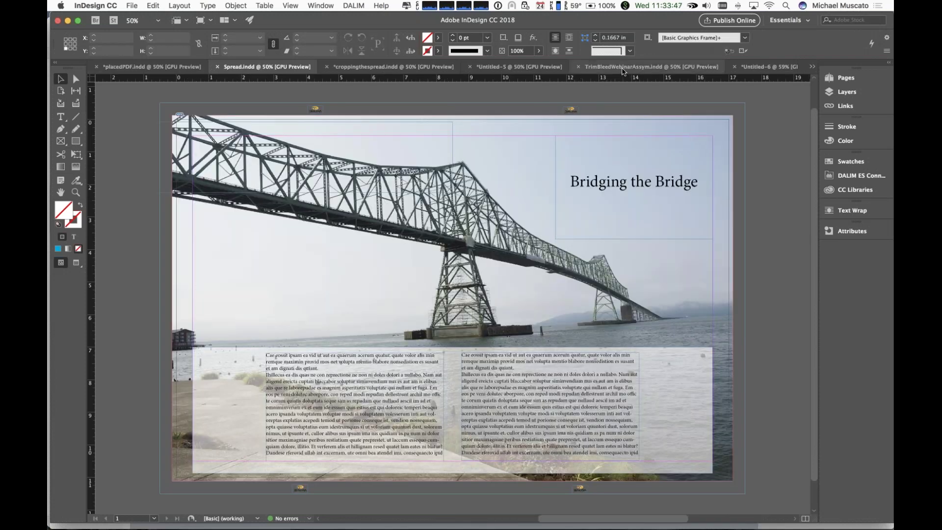
pyautogui.click(622, 68)
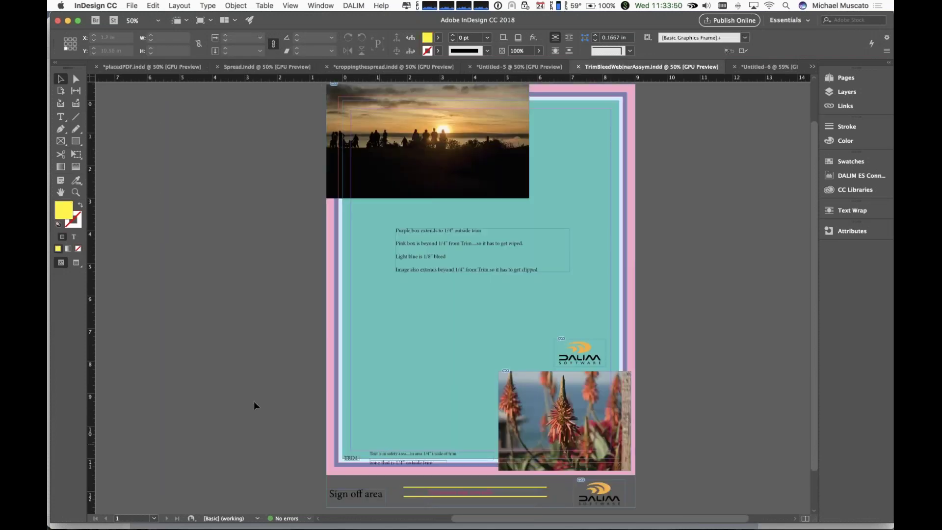
pyautogui.scroll(-1, 252, 400)
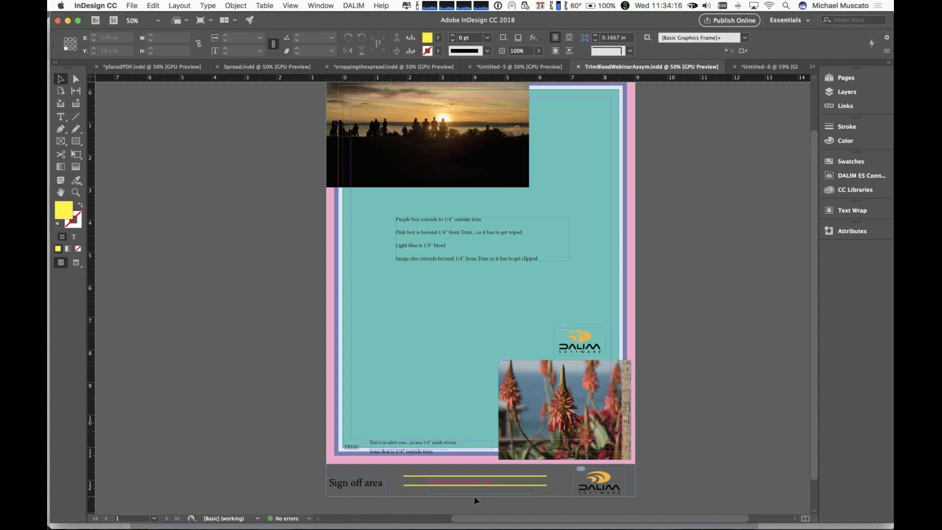
# Return to TWIST Editor and examine the fill bleeding values of the Crop in and Keep Trim Deux action, leaving them as they are.
pyautogui.press('super+Tab')
pyautogui.press('super+Tab')
pyautogui.press('super+Tab')
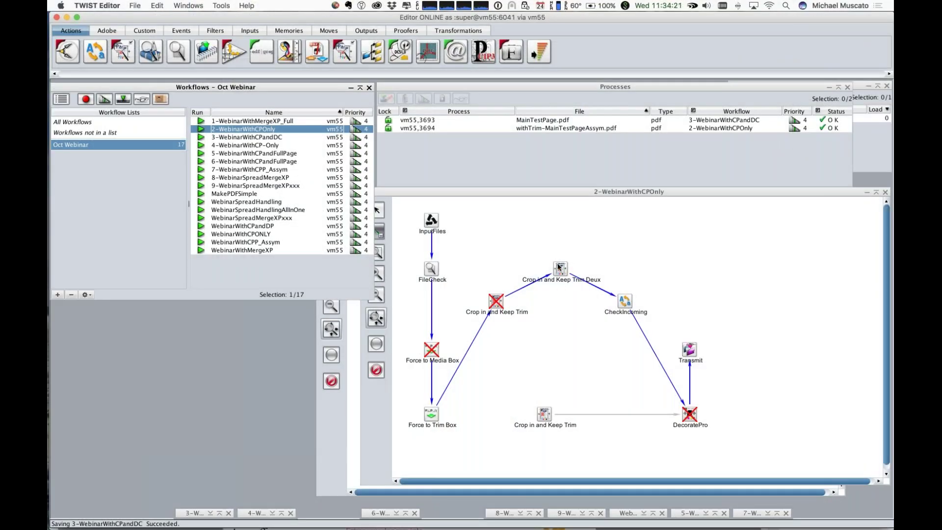
pyautogui.doubleClick(560, 268)
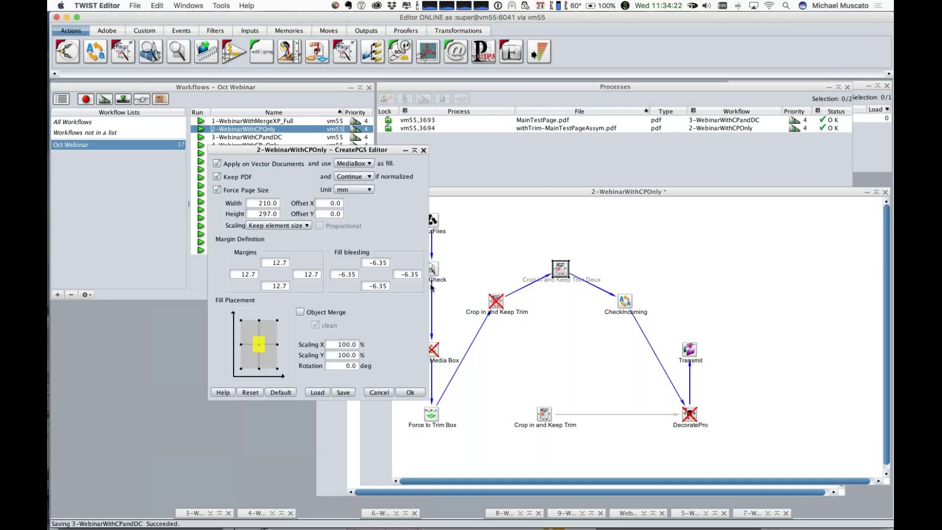
pyautogui.click(406, 270)
pyautogui.doubleClick(344, 274)
pyautogui.doubleClick(373, 286)
pyautogui.click(379, 393)
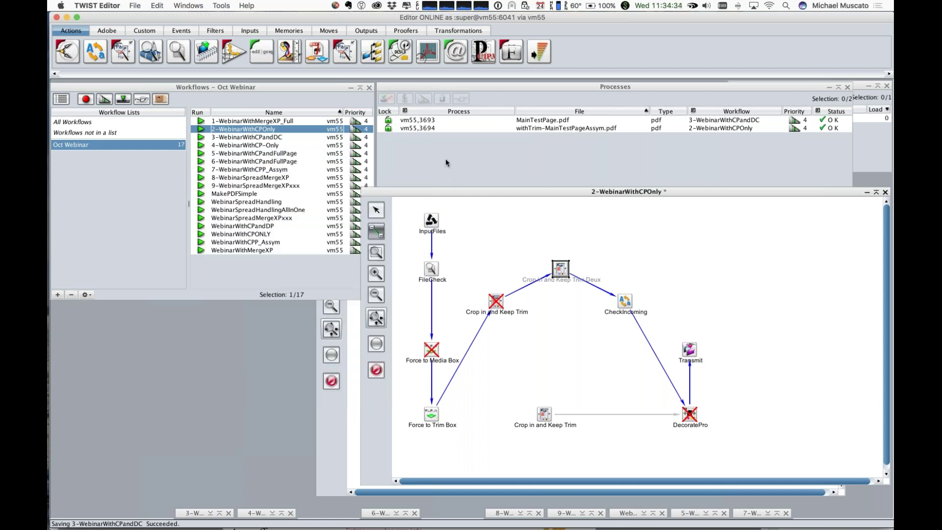
# Minimize the 2-WebinarWithCPOnly and 1-WebinarWithMergeXP_Full diagrams and open the 3-WebinarWithCPandDC workflow.
pyautogui.click(543, 357)
pyautogui.click(866, 193)
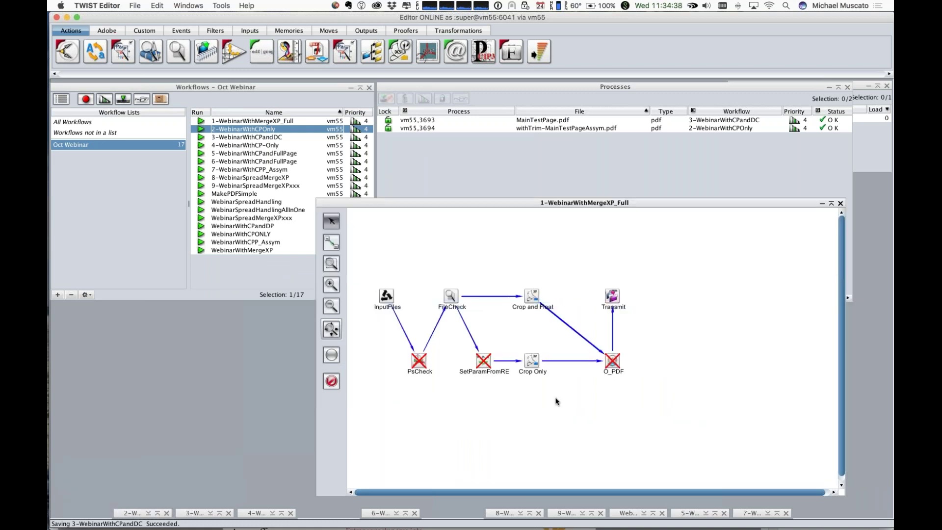
pyautogui.click(823, 203)
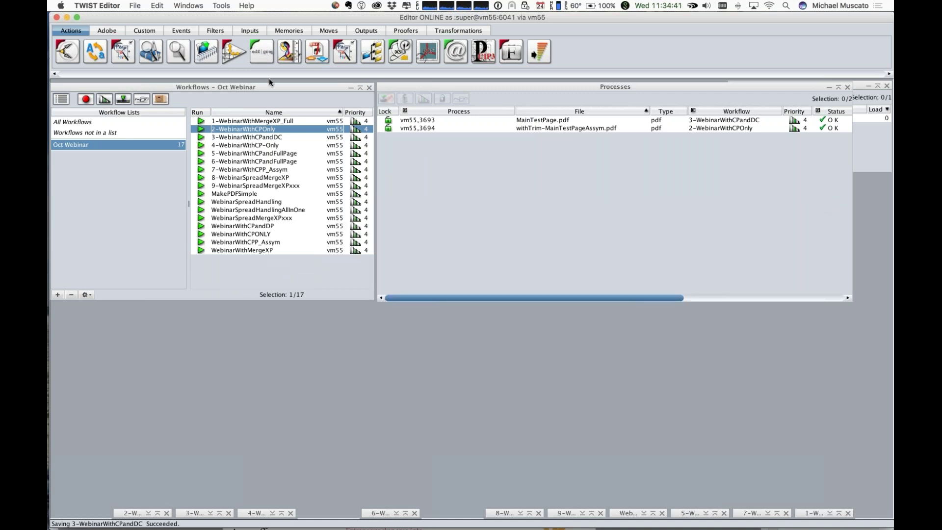
pyautogui.doubleClick(234, 139)
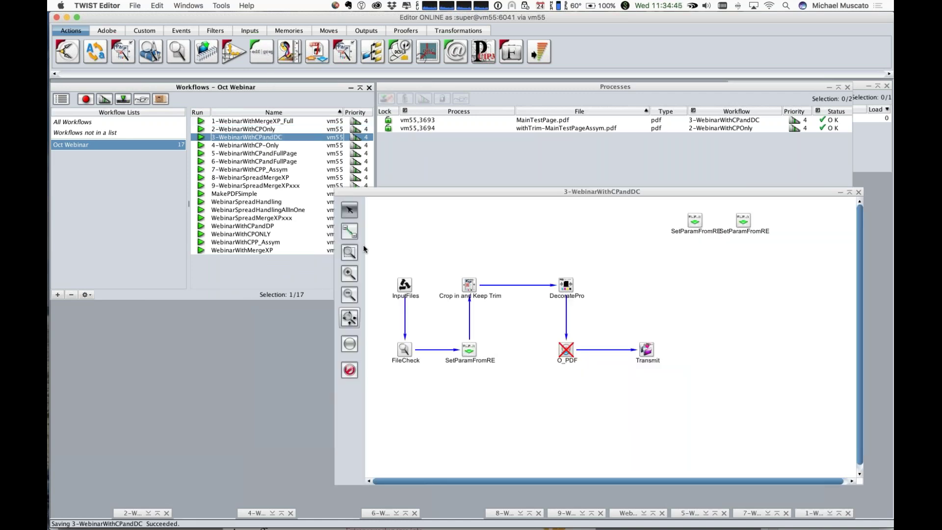
# Open the rules of the connected SetParamFromRE action and widen the editor and its Value column to read the full expressions.
pyautogui.doubleClick(470, 349)
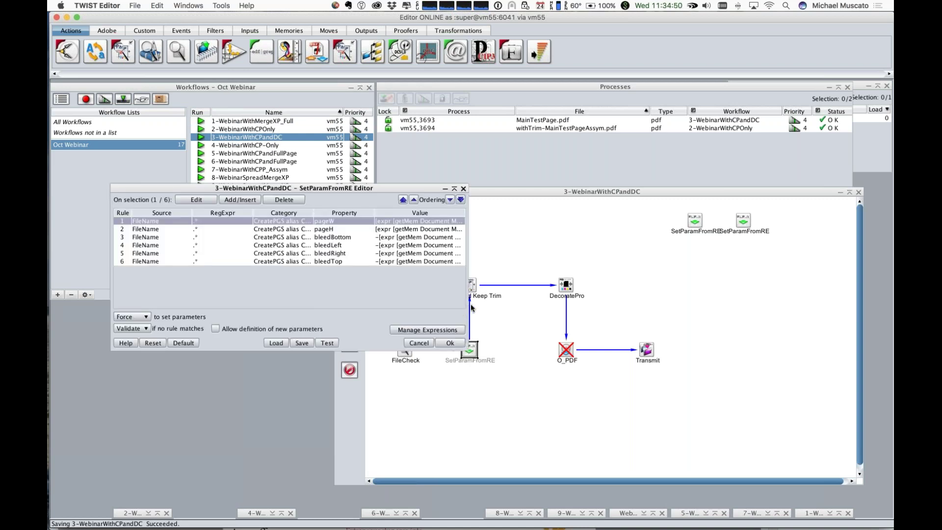
pyautogui.moveTo(469, 305); pyautogui.dragTo(714, 294)
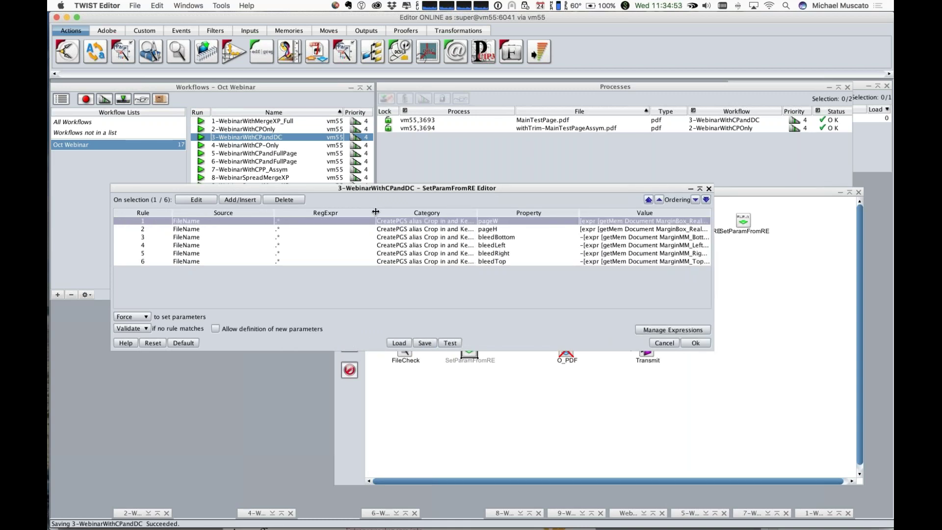
pyautogui.moveTo(375, 212); pyautogui.dragTo(292, 212)
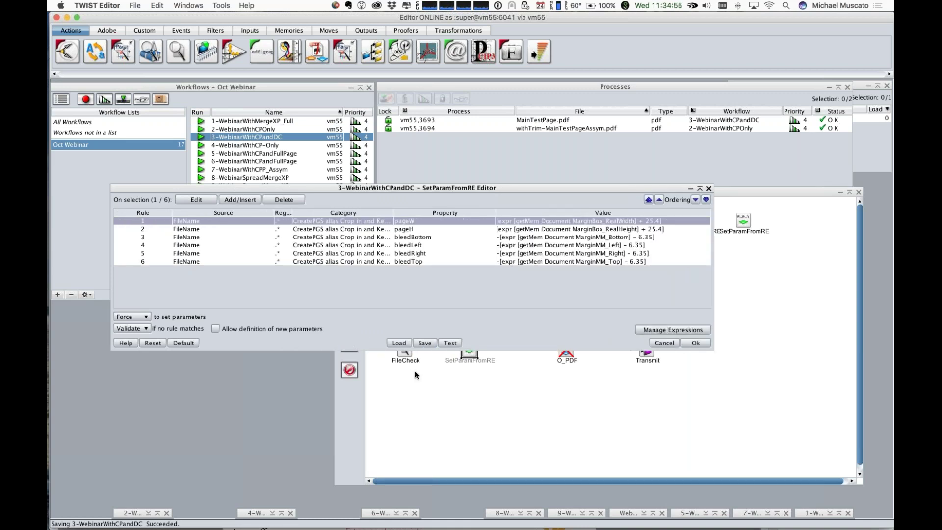
# Examine the bleedBottom rule's MarginMM_Bottom expression against the asymmetric InDesign layout, and accept the rule and the SetParamFromRE settings.
pyautogui.doubleClick(353, 238)
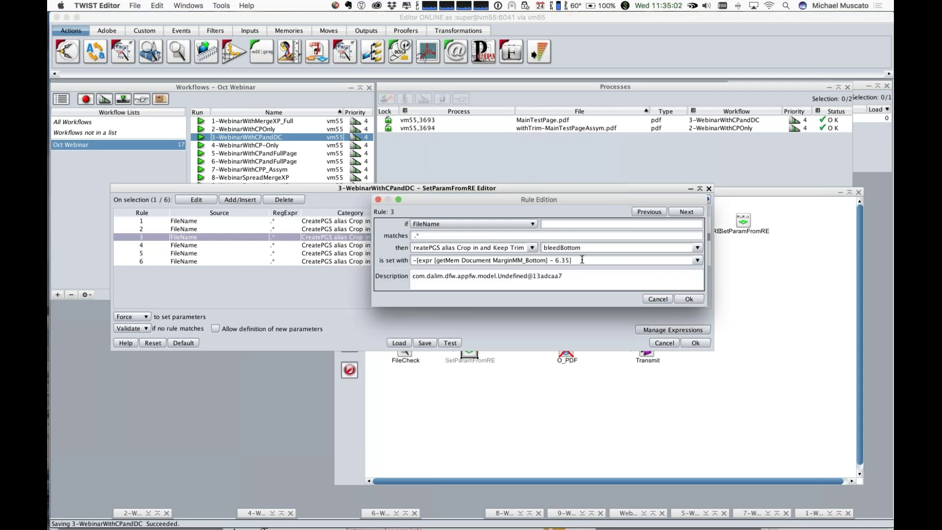
pyautogui.moveTo(434, 260); pyautogui.dragTo(548, 259)
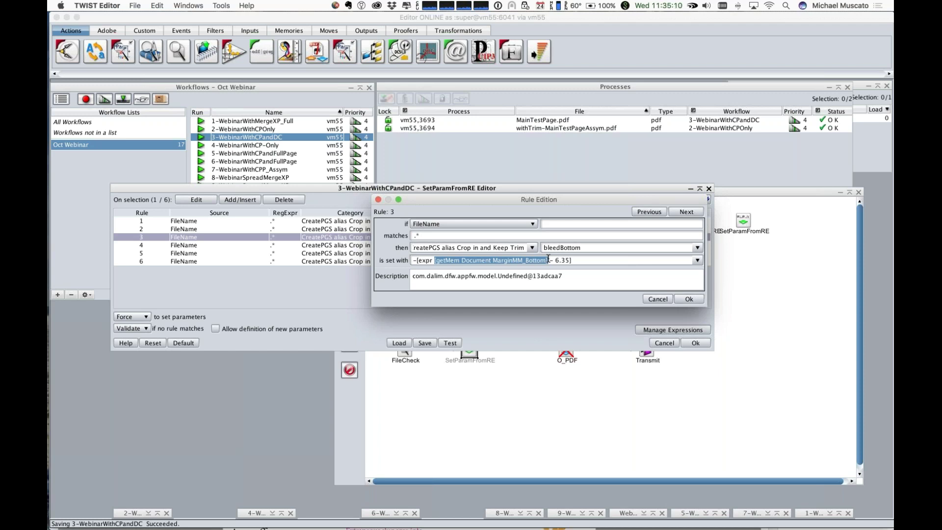
pyautogui.press('super+Tab')
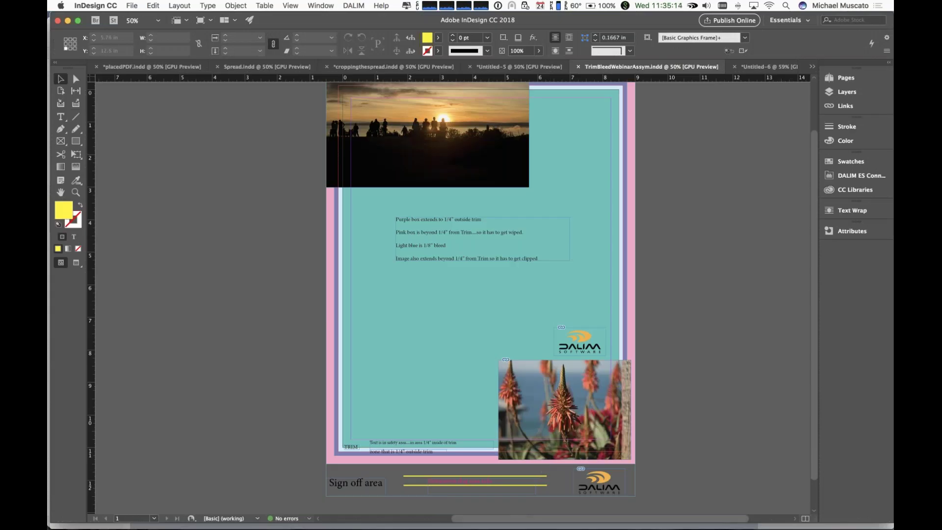
pyautogui.click(505, 364)
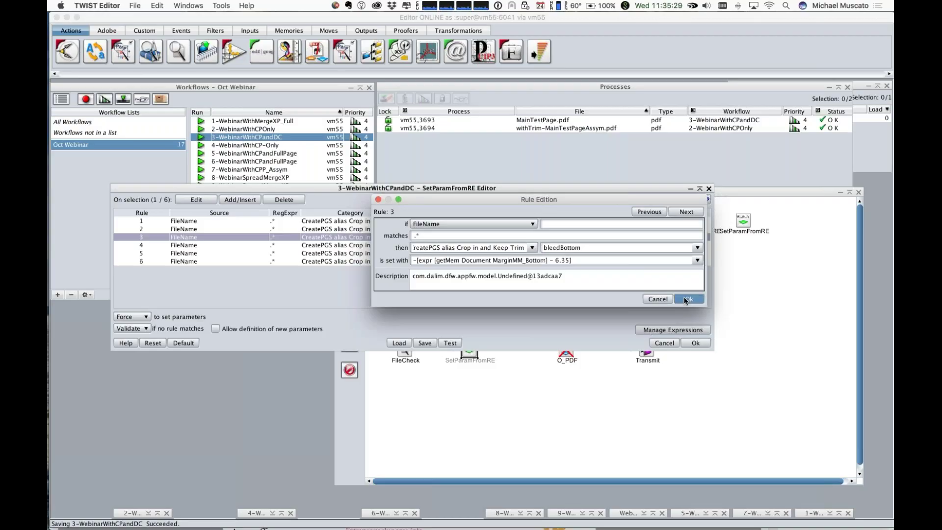
pyautogui.click(686, 300)
pyautogui.click(695, 343)
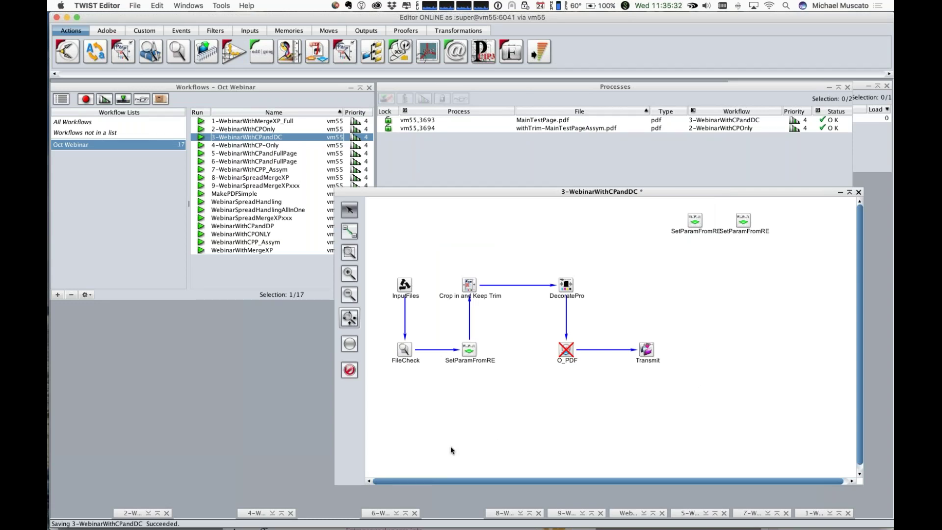
# Save the 3-WebinarWithCPandDC workflow and submit MainTestPageAssym.pdf to it.
pyautogui.press('super+s')
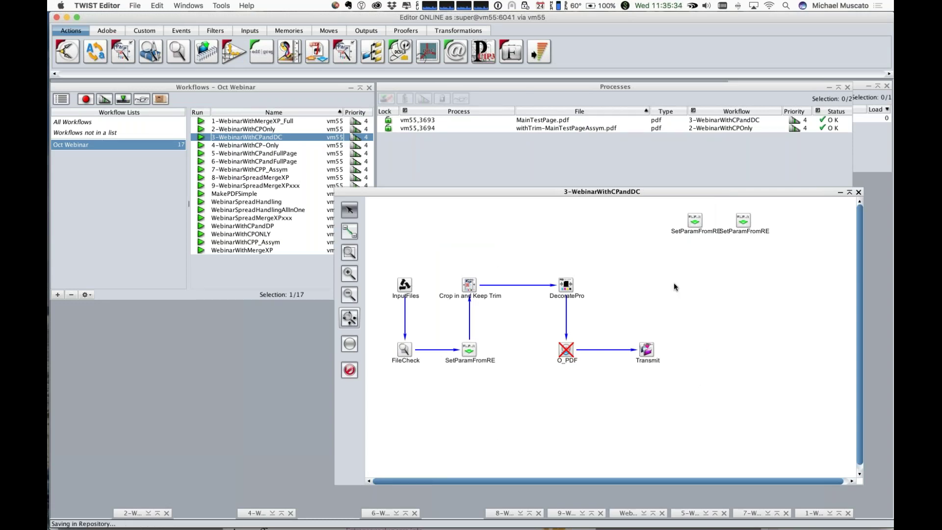
pyautogui.click(128, 101)
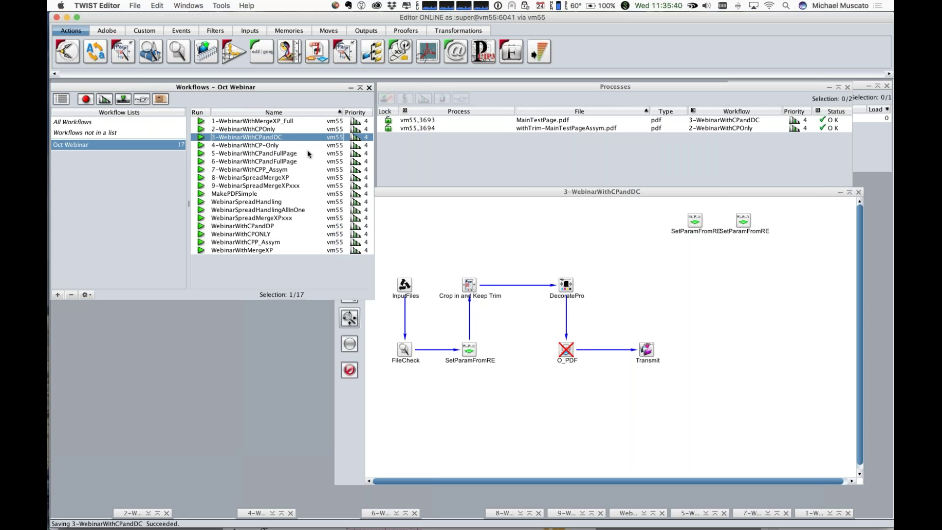
pyautogui.press('super+o')
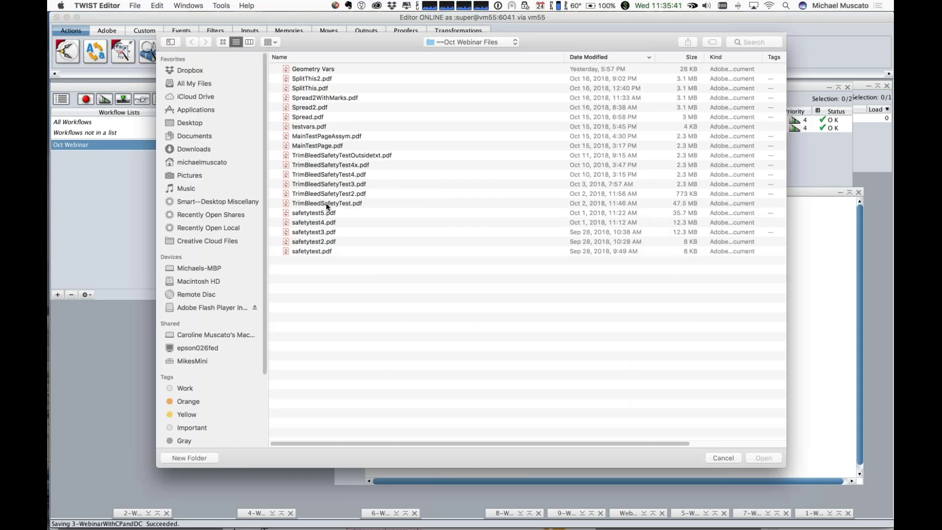
pyautogui.click(379, 136)
pyautogui.doubleClick(379, 136)
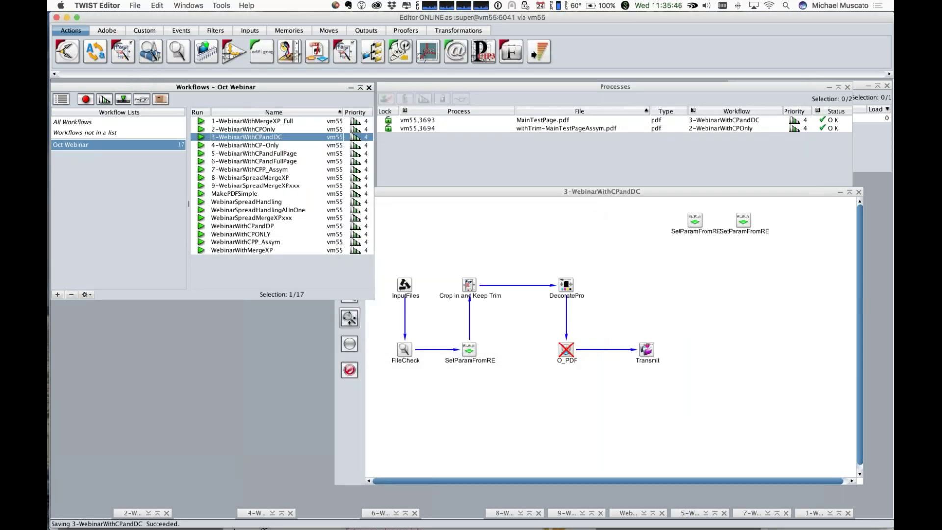
# Switch to Finder and open the processed MainTestPageAssym.pdf from the 3-WebinarWithCPandDC output folder to inspect the crop.
pyautogui.press('super+Tab')
pyautogui.press('super+Tab')
pyautogui.press('super+Tab')
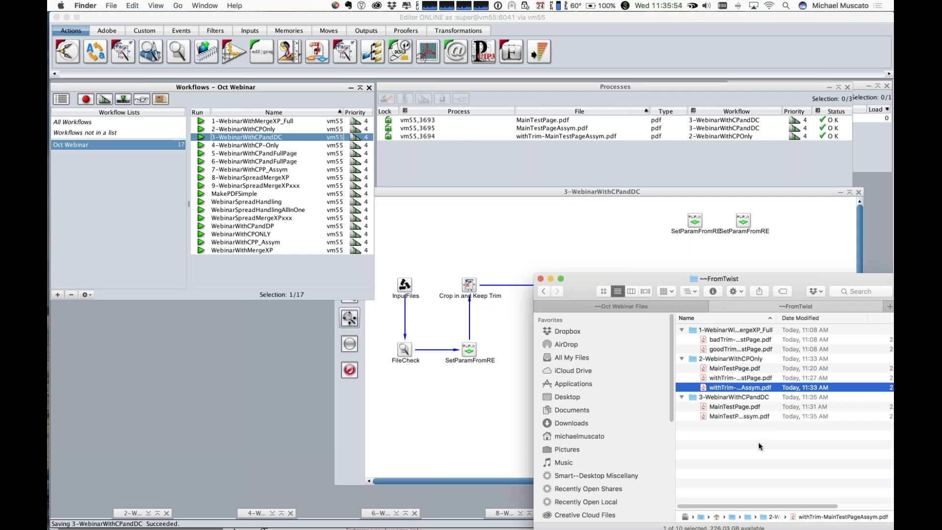
pyautogui.doubleClick(739, 416)
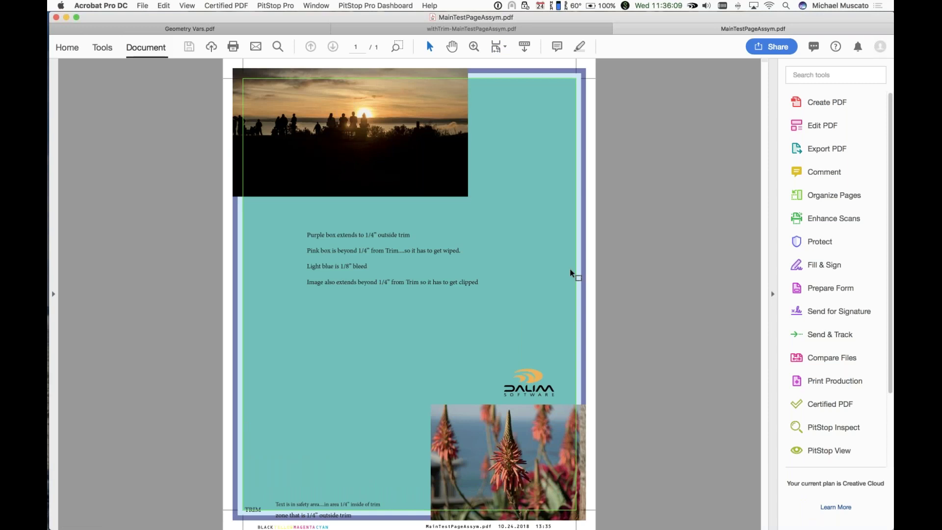
# Return to TWIST Editor and review the full page-size and bleed expressions of the connected SetParamFromRE action, discarding any changes.
pyautogui.press('super+Tab')
pyautogui.press('super+Tab')
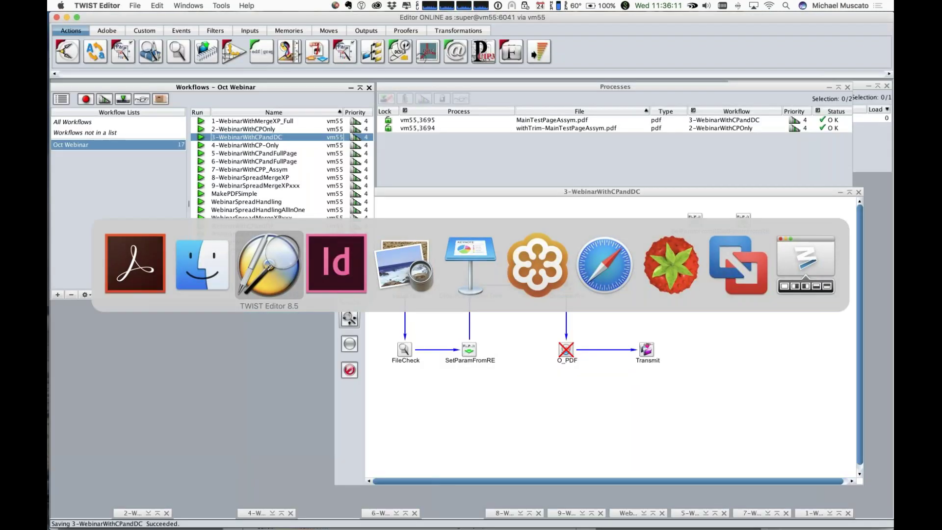
pyautogui.click(470, 350)
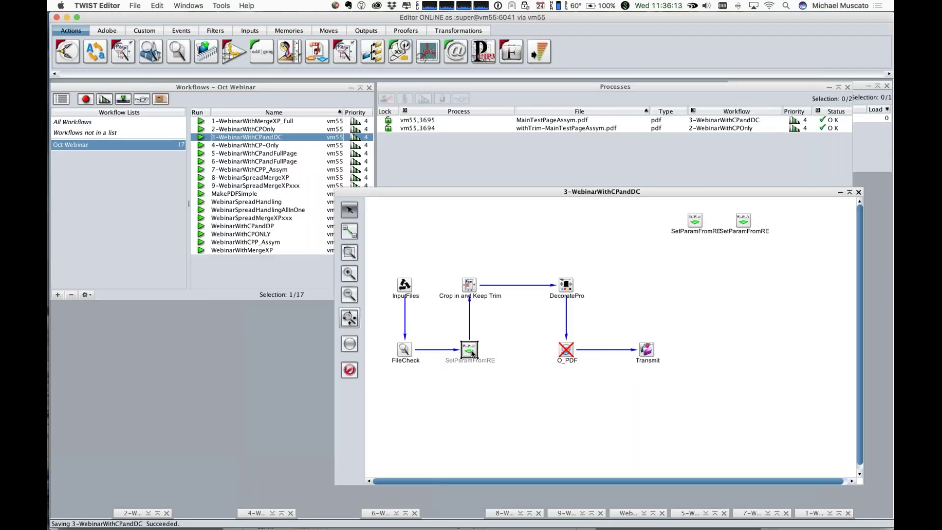
pyautogui.doubleClick(471, 353)
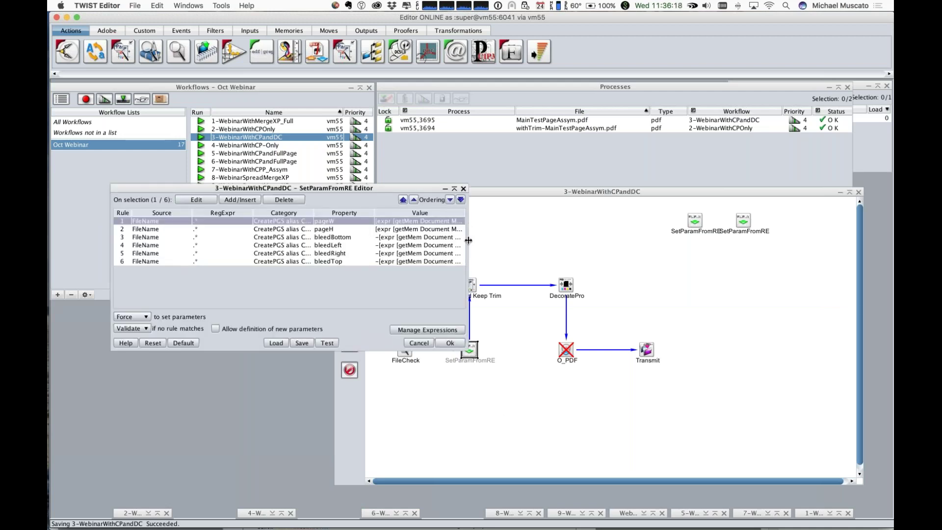
pyautogui.moveTo(469, 239); pyautogui.dragTo(705, 239)
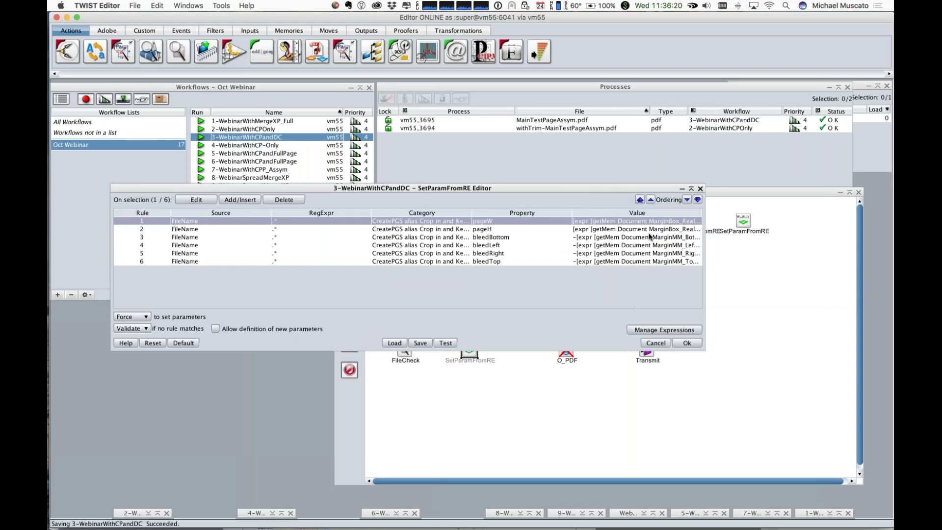
pyautogui.moveTo(549, 221); pyautogui.dragTo(543, 222)
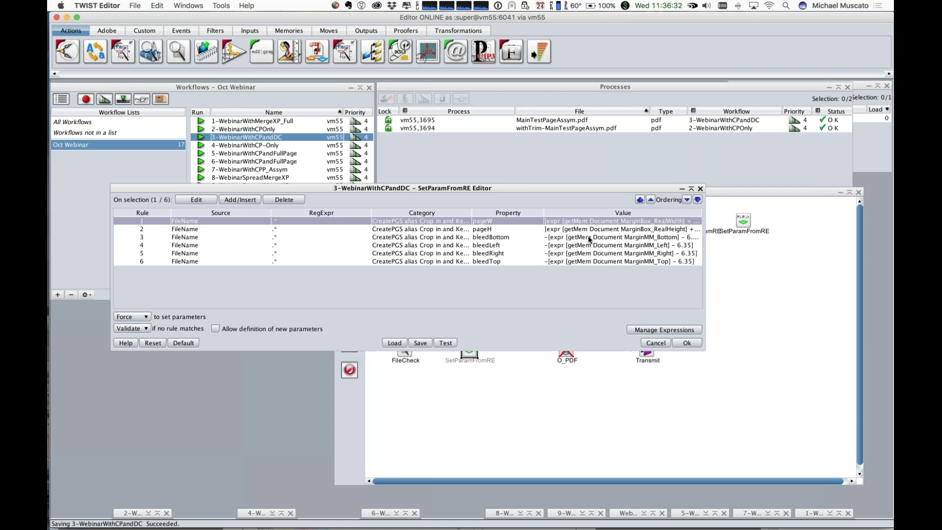
pyautogui.click(655, 342)
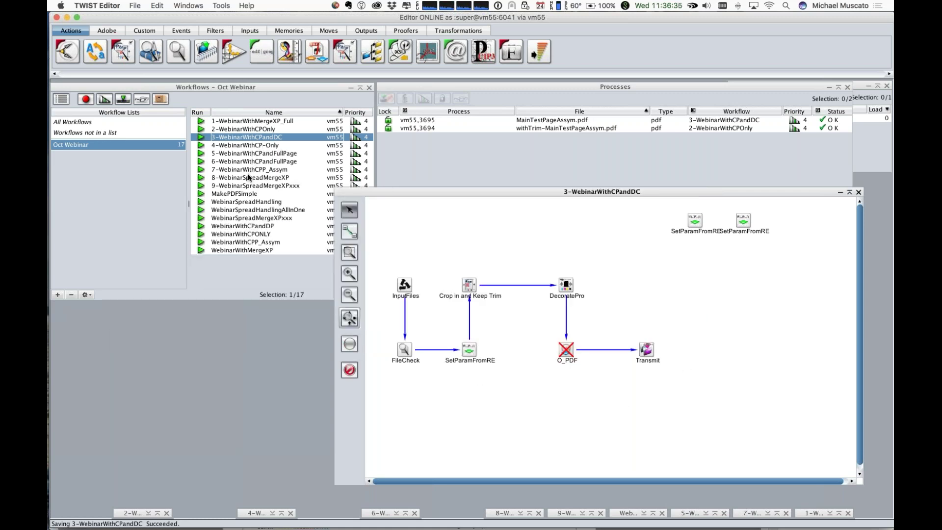
# Enable the disabled O_PDF action between DecoratePro and Transmit in the 3-WebinarWithCPandDC workflow.
pyautogui.rightClick(563, 350)
pyautogui.click(580, 382)
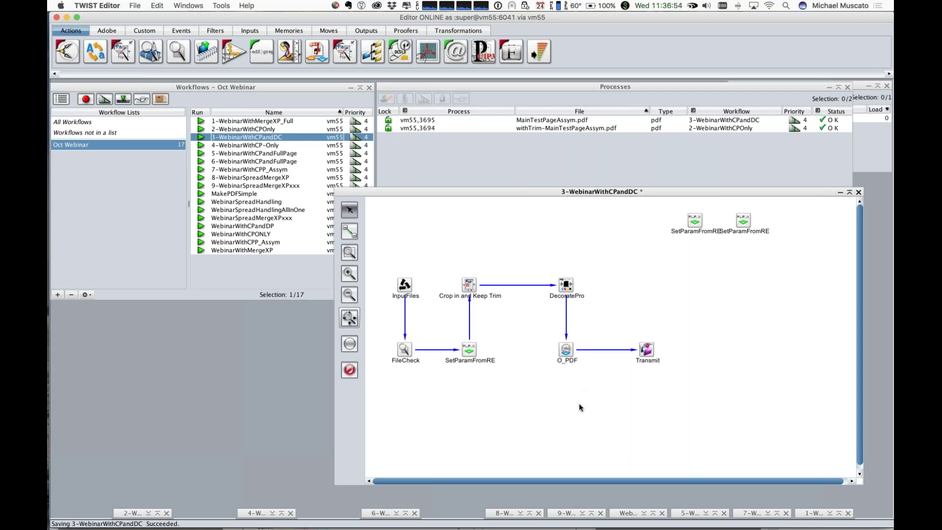
pyautogui.click(470, 285)
pyautogui.click(566, 284)
pyautogui.click(697, 292)
# Examine the BleedBox offsets in the O_PDF action's Document Boxes settings and close its editor without changes.
pyautogui.doubleClick(566, 349)
pyautogui.scroll(-5, 244, 404)
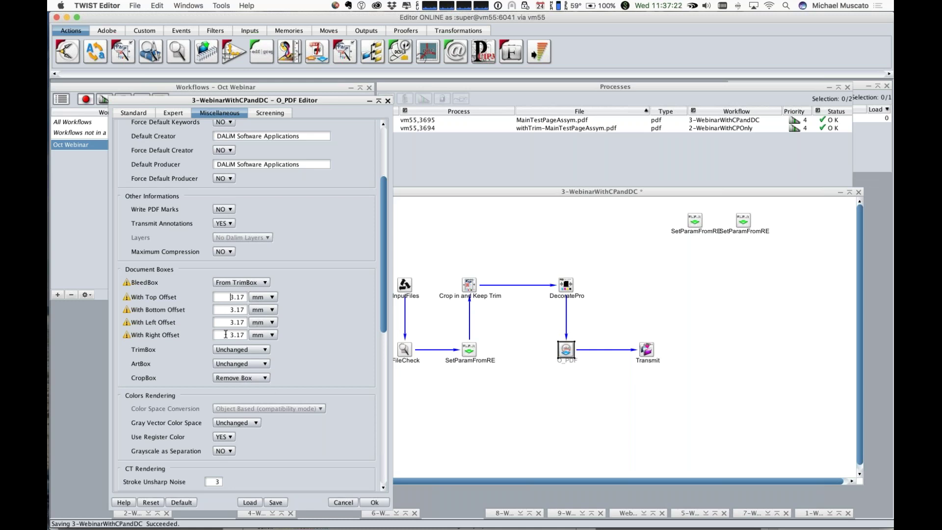
pyautogui.click(342, 503)
# Save the 3-WebinarWithCPandDC workflow with O_PDF enabled and submit MainTestPageAssym.pdf to it again.
pyautogui.press('super+s')
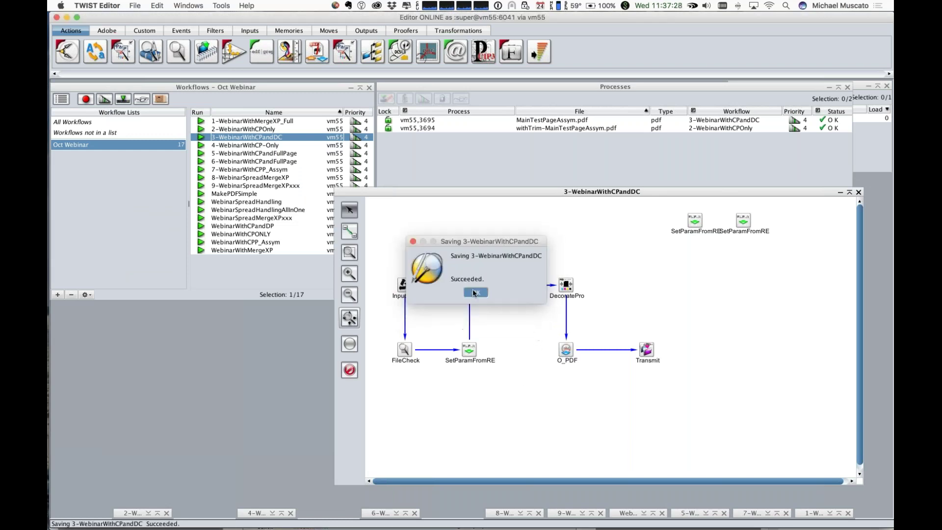
pyautogui.click(475, 293)
pyautogui.click(124, 100)
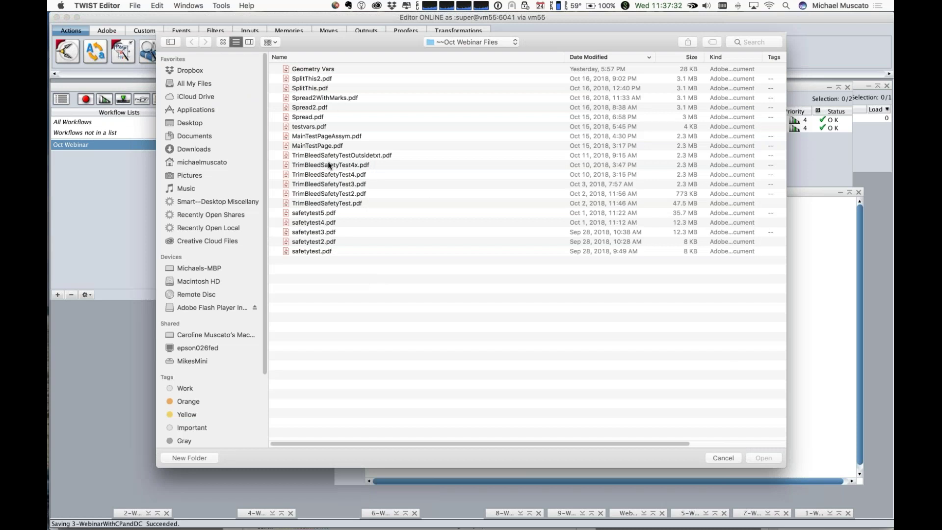
pyautogui.doubleClick(345, 136)
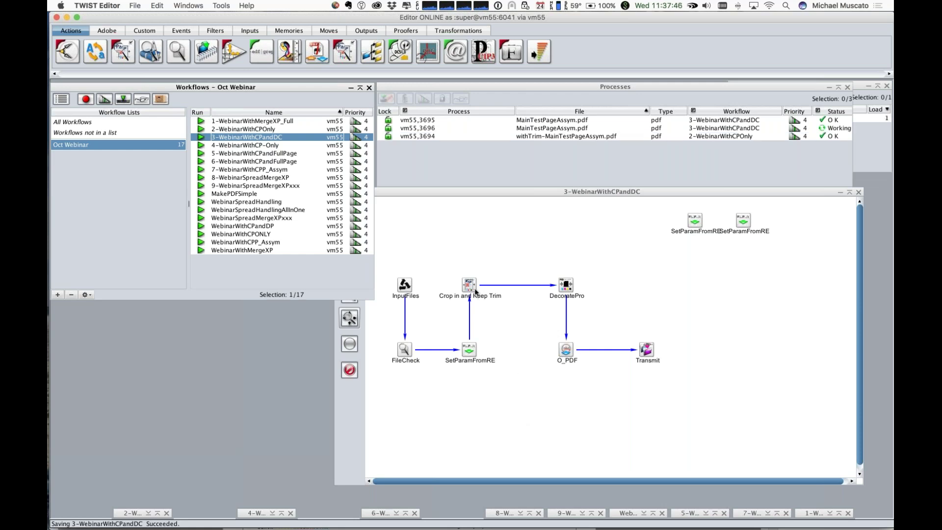
pyautogui.moveTo(471, 287)
# Switch to Acrobat and close the earlier MainTestPageAssym.pdf and withTrim-MainTestPageAssym.pdf outputs, keeping Geometry Vars.pdf open.
pyautogui.press('super+Tab')
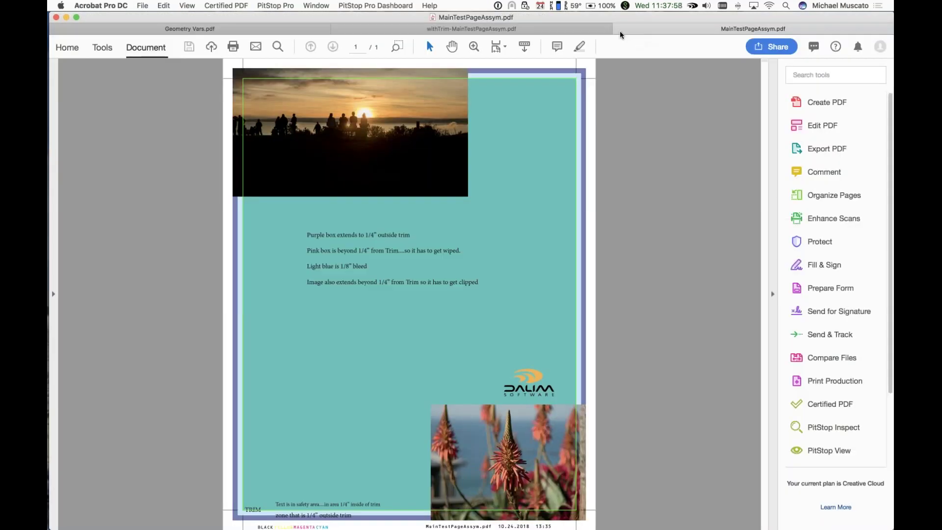
pyautogui.moveTo(617, 29); pyautogui.dragTo(477, 30)
pyautogui.press('super+w')
# Switch to Finder and open the newly processed MainTestPageAssym.pdf from the 3-WebinarWithCPandDC output folder.
pyautogui.press('super+Tab')
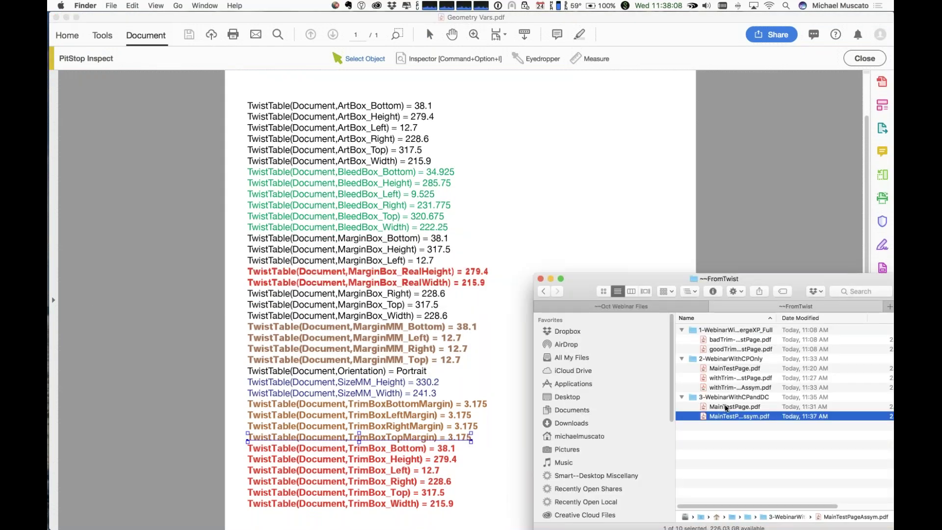
pyautogui.click(726, 407)
pyautogui.click(732, 416)
pyautogui.doubleClick(732, 417)
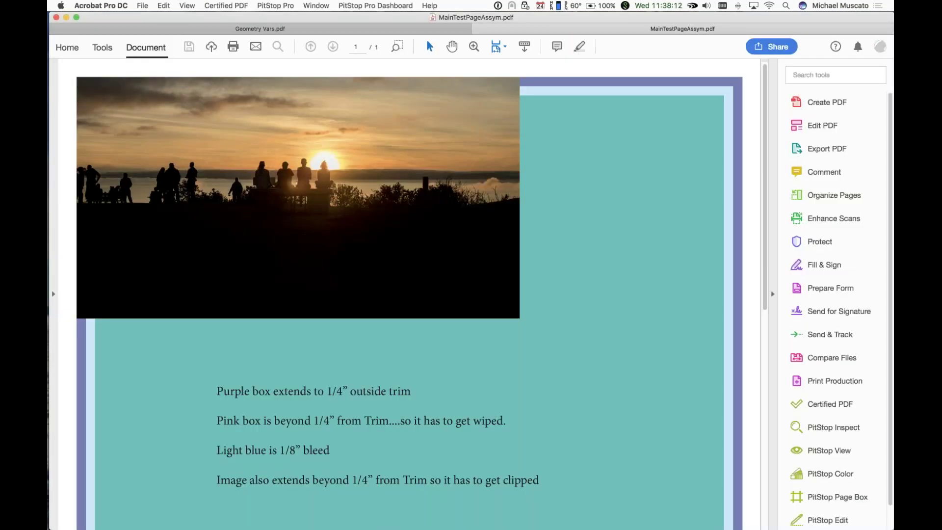
# Fit the whole page in the window and display its page boxes with PitStop View.
pyautogui.press('super+0')
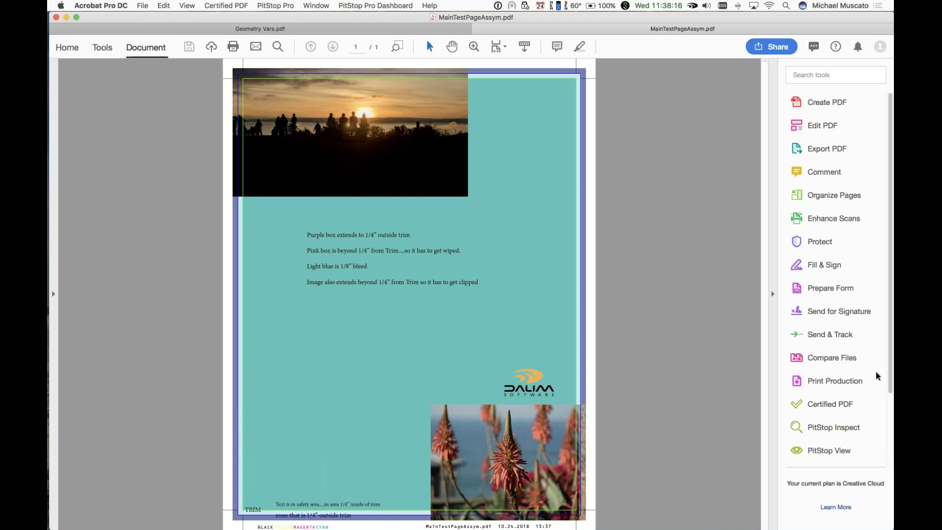
pyautogui.click(846, 455)
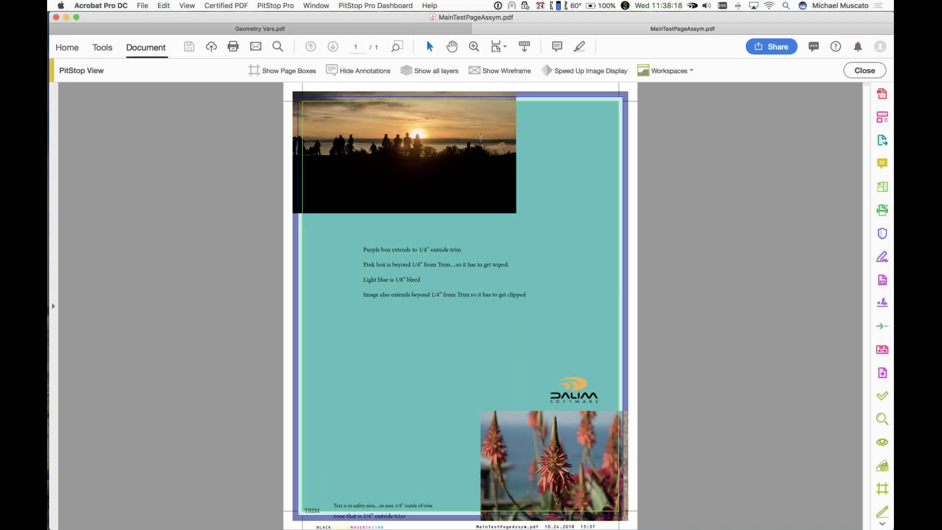
pyautogui.click(298, 72)
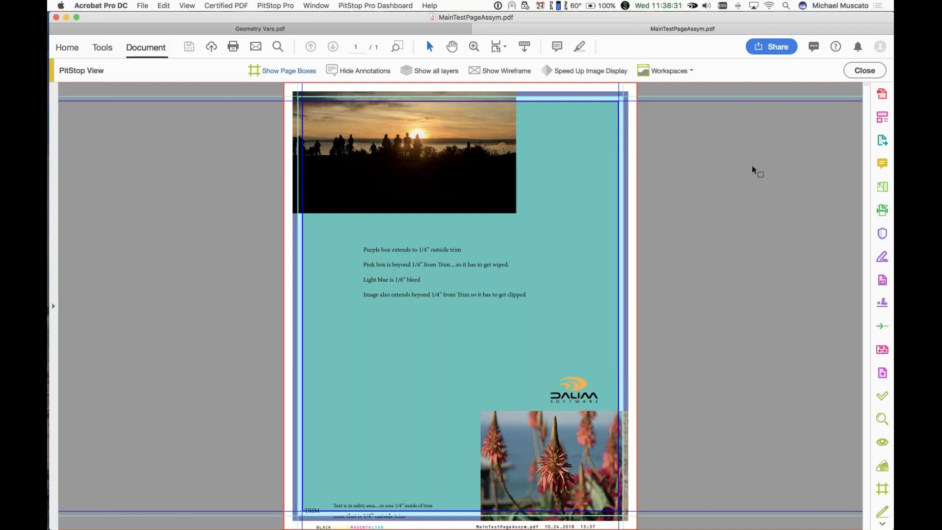
# Switch back to TWIST Editor and select the WebinarSpreadHandling workflow in the Oct Webinar list.
pyautogui.press('super+Tab')
pyautogui.press('super+Tab')
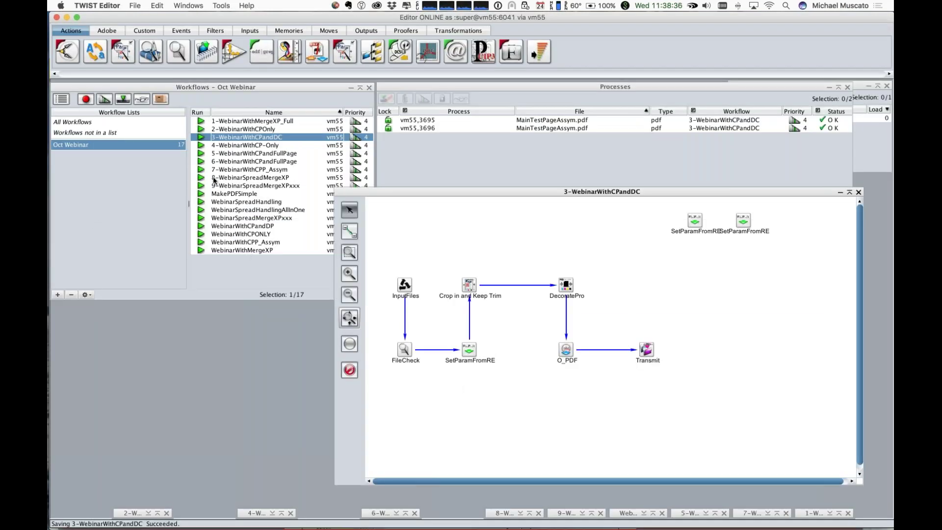
pyautogui.click(232, 205)
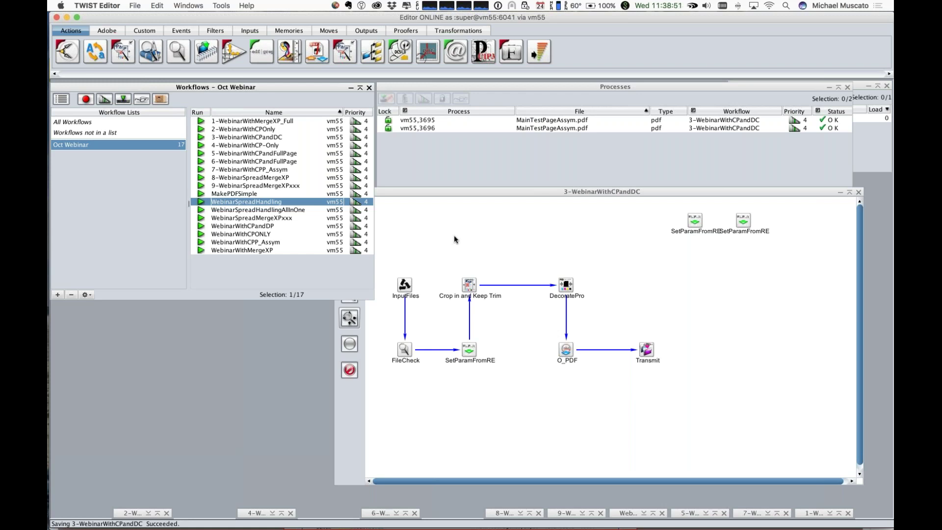
# Switch to InDesign and bring up the Spread.indd document to examine the two-page spread layout.
pyautogui.press('super+Tab')
pyautogui.press('super+Tab')
pyautogui.press('super+Tab')
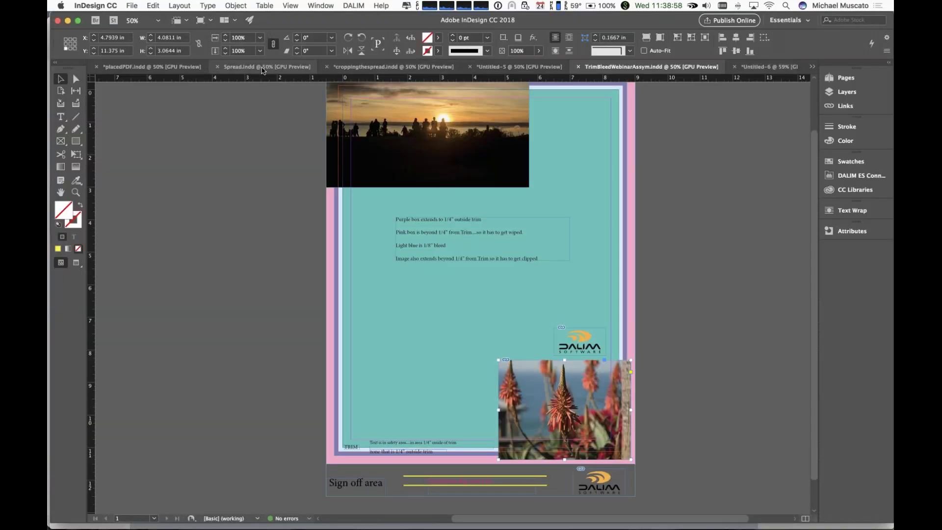
pyautogui.click(262, 69)
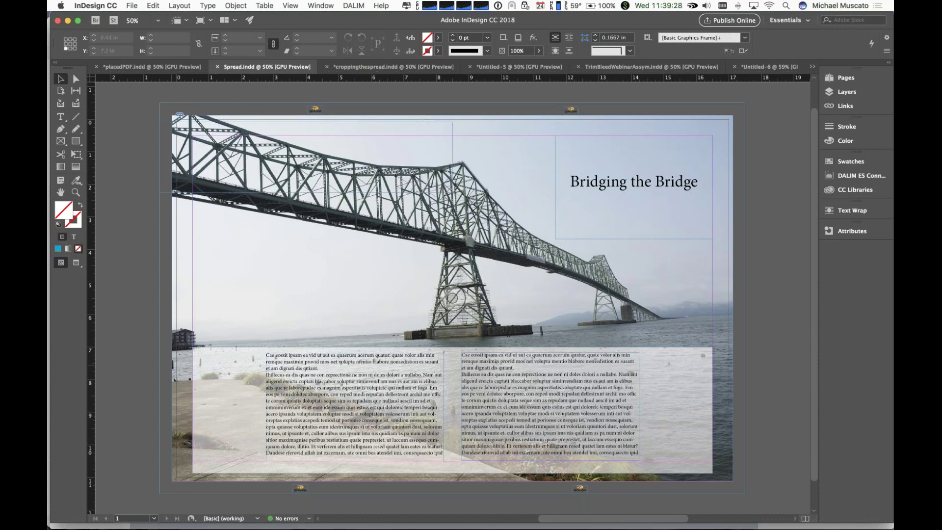
# Return to TWIST Editor and open the WebinarSpreadHandling workflow diagram.
pyautogui.press('super+Tab')
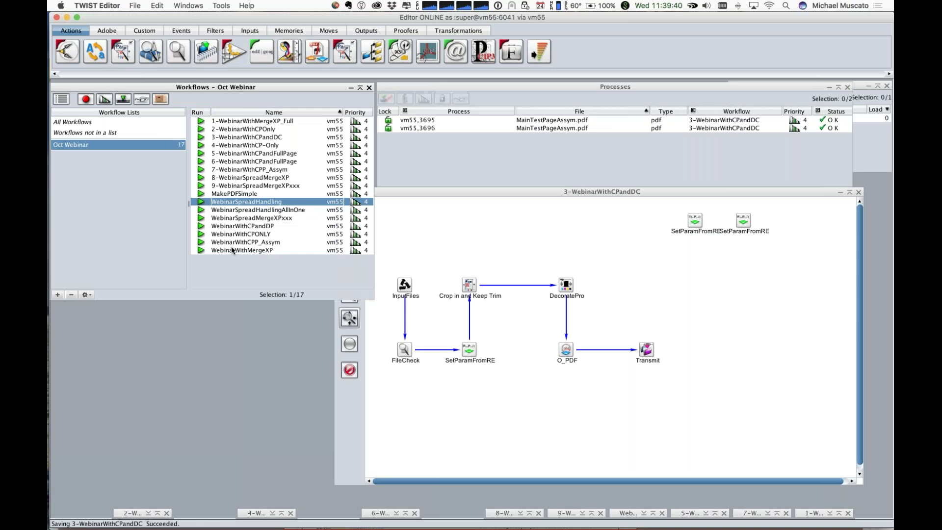
pyautogui.doubleClick(227, 205)
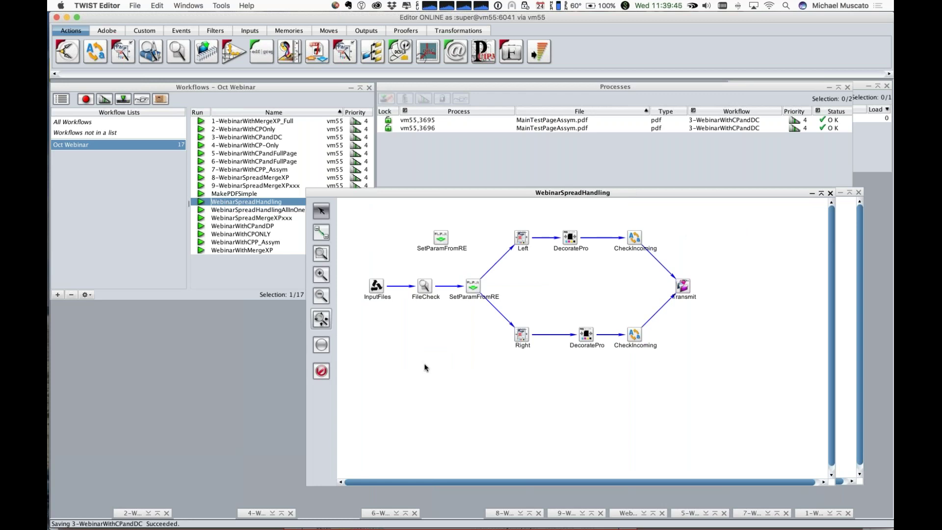
# Look over the Left and Right branches and the Left action's CreatePGS page settings, leaving the settings unchanged.
pyautogui.click(524, 238)
pyautogui.click(524, 240)
pyautogui.click(519, 337)
pyautogui.click(586, 334)
pyautogui.doubleClick(523, 239)
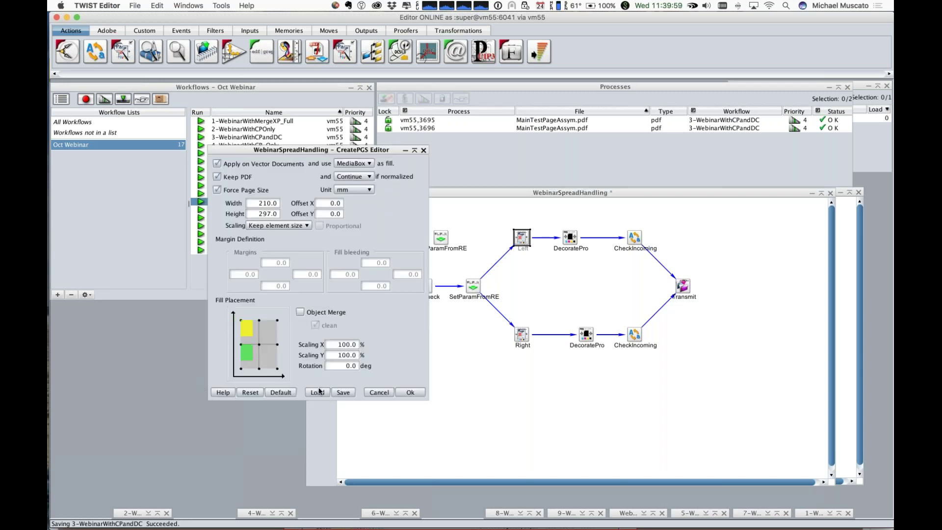
pyautogui.click(379, 392)
# Open the connected SetParamFromRE action and examine the pageW and pageH rules for the Left alias.
pyautogui.doubleClick(472, 285)
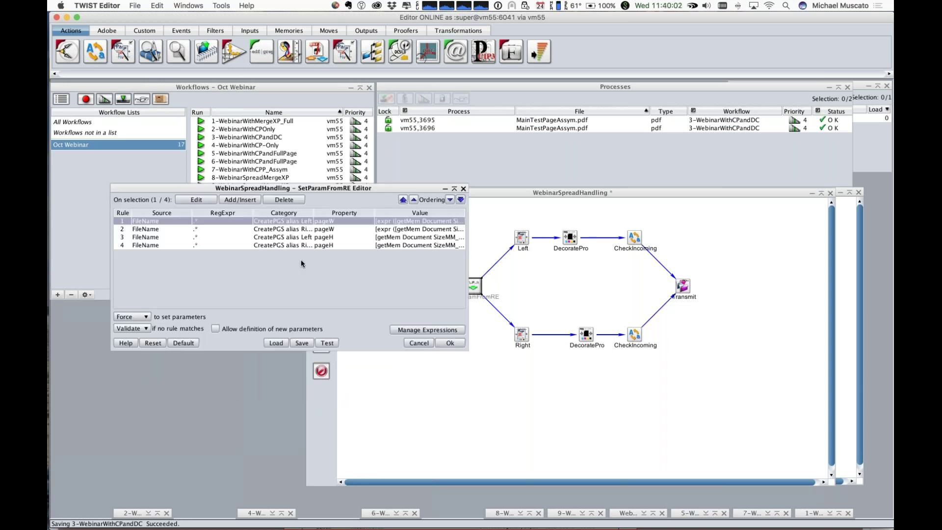
pyautogui.doubleClick(297, 221)
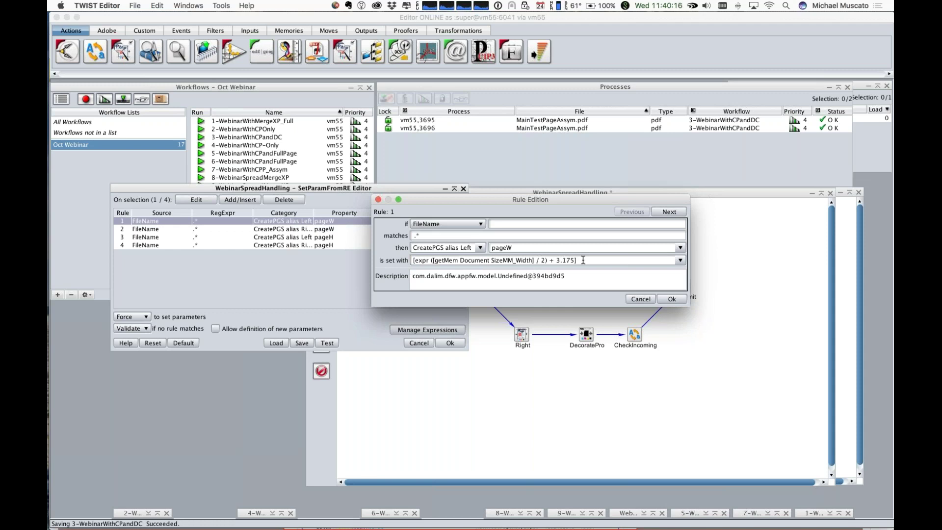
pyautogui.click(671, 299)
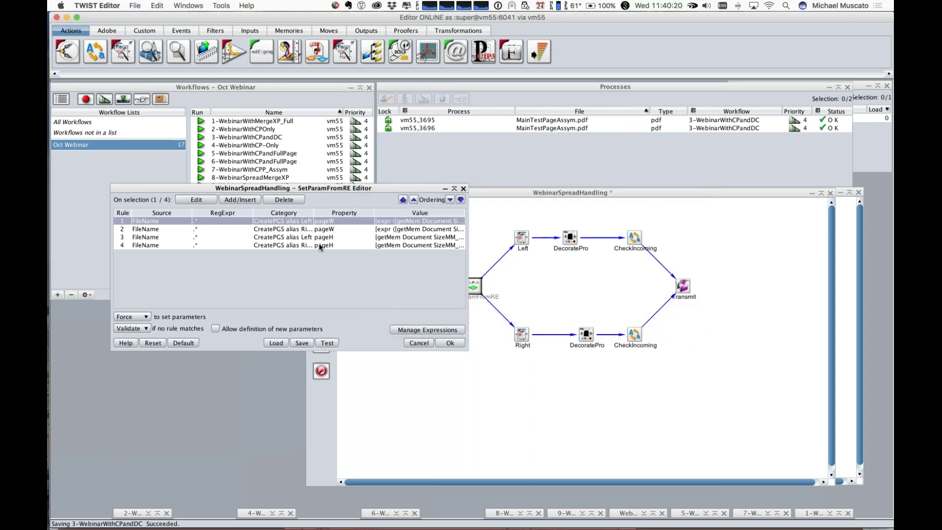
pyautogui.click(319, 238)
pyautogui.doubleClick(319, 238)
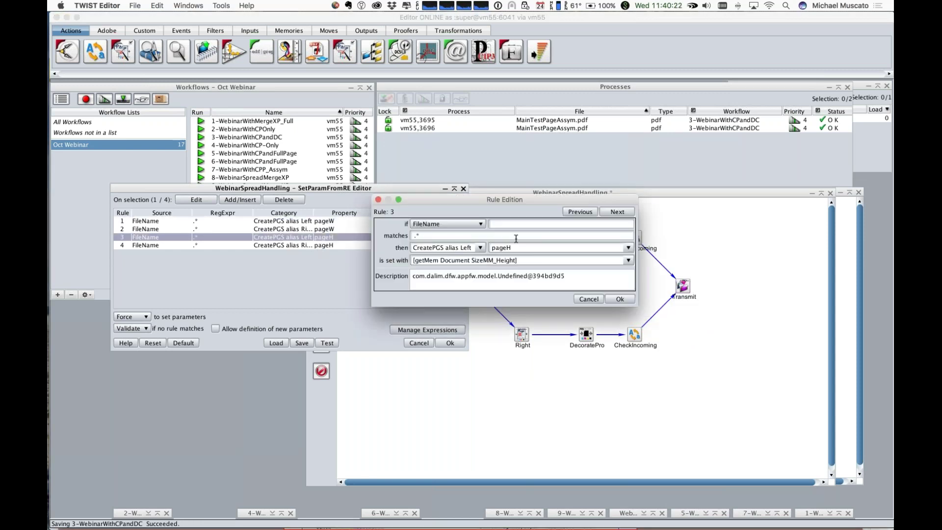
pyautogui.click(588, 300)
# Examine the pageW expression for the Right alias, then close the rule and the SetParamFromRE editor without changes.
pyautogui.doubleClick(294, 230)
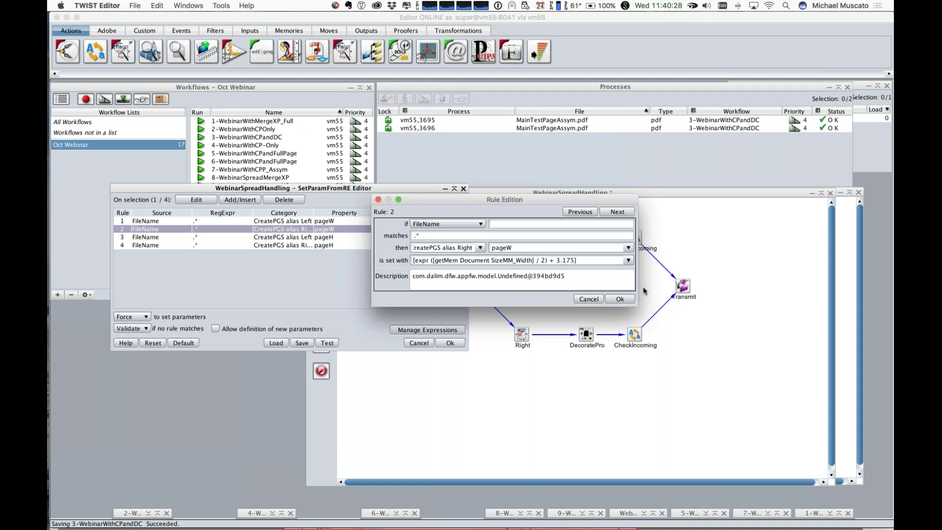
pyautogui.moveTo(579, 260); pyautogui.dragTo(403, 265)
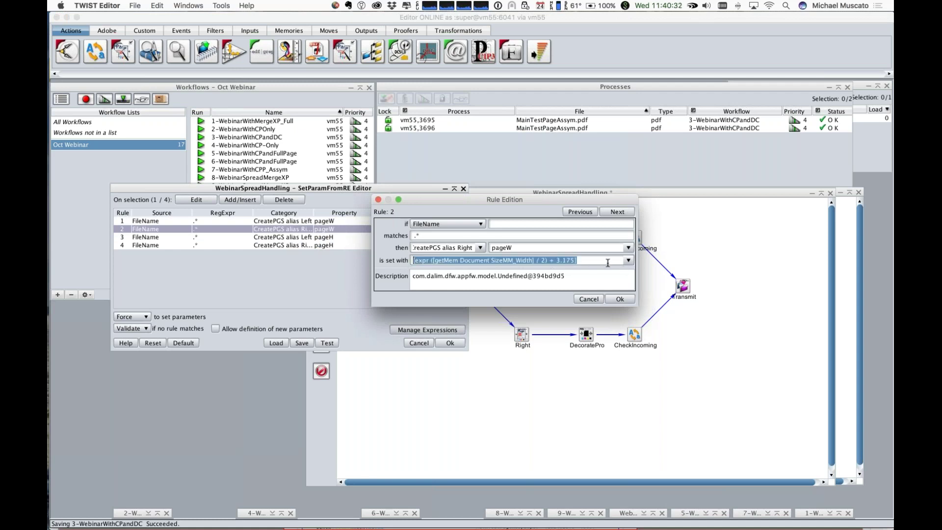
pyautogui.click(591, 299)
pyautogui.click(418, 343)
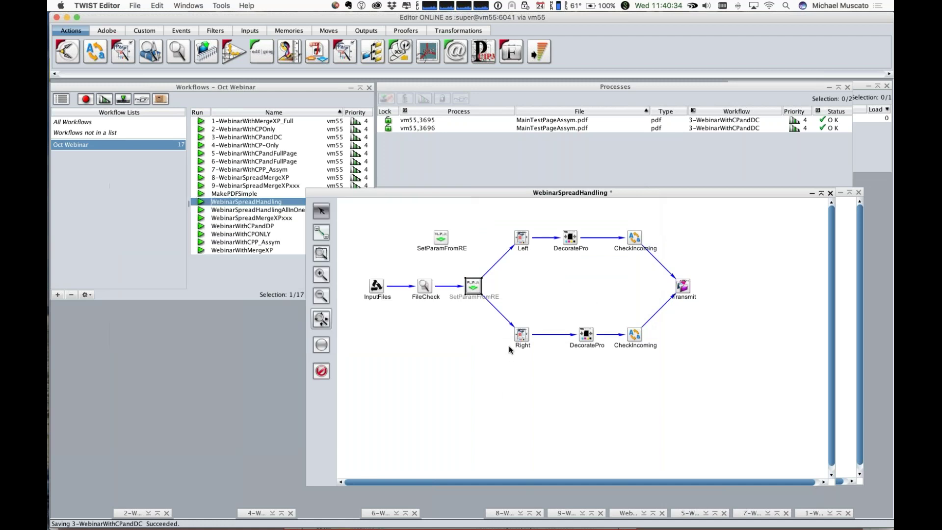
# Compare the fill placement in the CreatePGS settings of the Left and Right actions, leaving the settings unchanged.
pyautogui.click(522, 335)
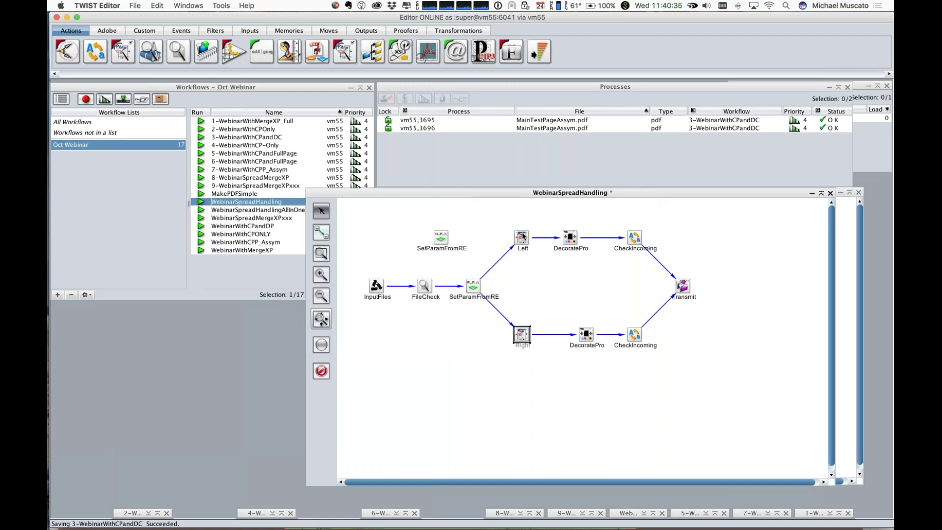
pyautogui.doubleClick(523, 236)
pyautogui.moveTo(243, 330); pyautogui.dragTo(246, 330)
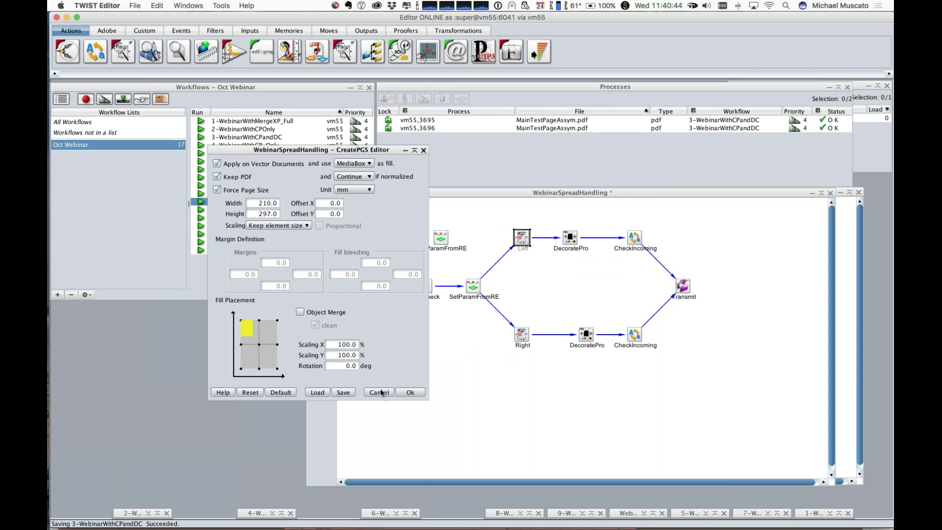
pyautogui.click(410, 392)
pyautogui.doubleClick(523, 334)
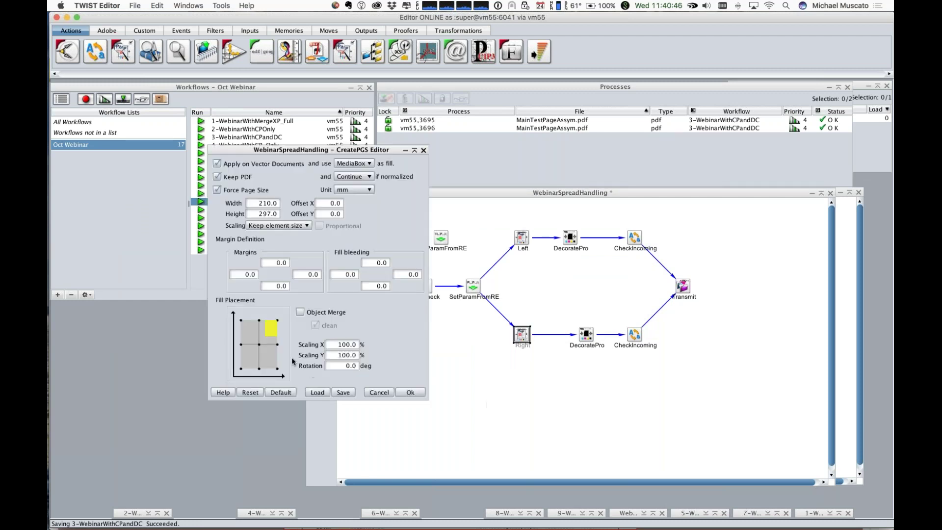
pyautogui.moveTo(274, 343); pyautogui.dragTo(275, 331)
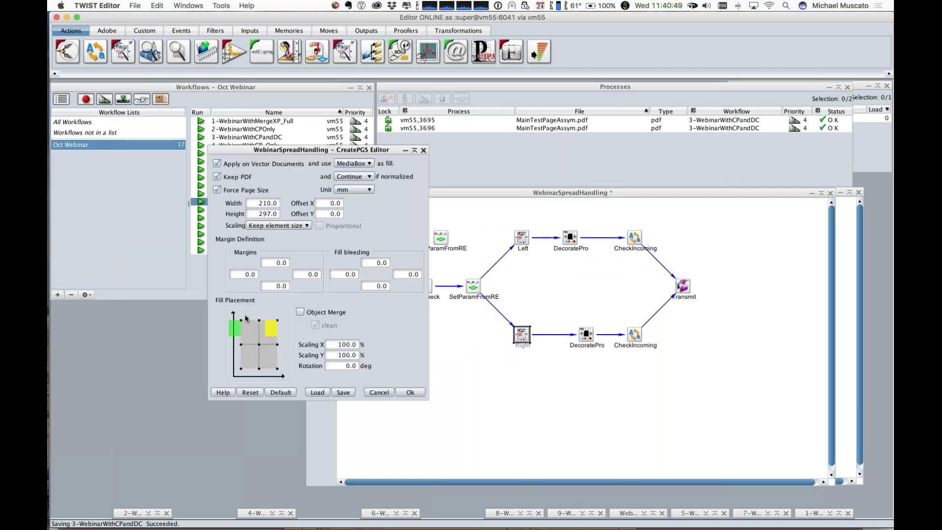
pyautogui.click(378, 391)
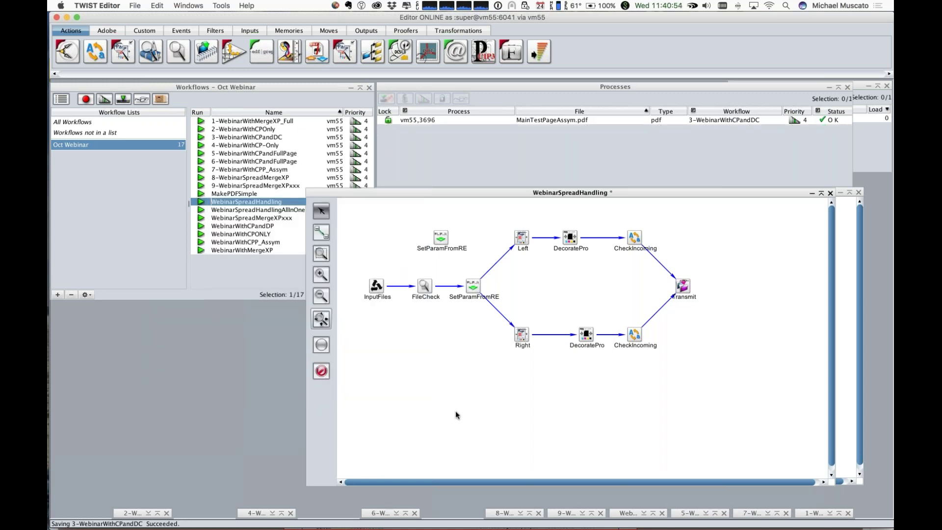
# Save the WebinarSpreadHandling workflow, preview Spread2.pdf and submit it to the workflow.
pyautogui.press('super+s')
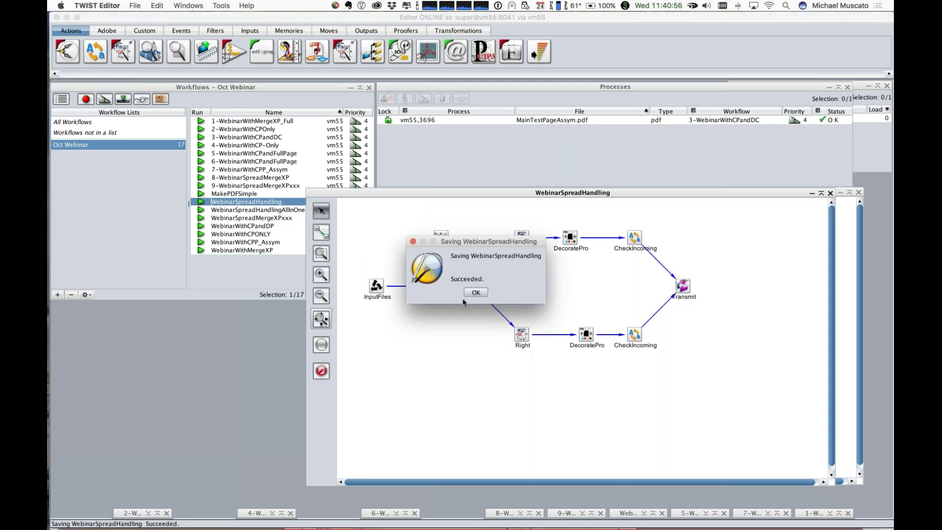
pyautogui.click(475, 292)
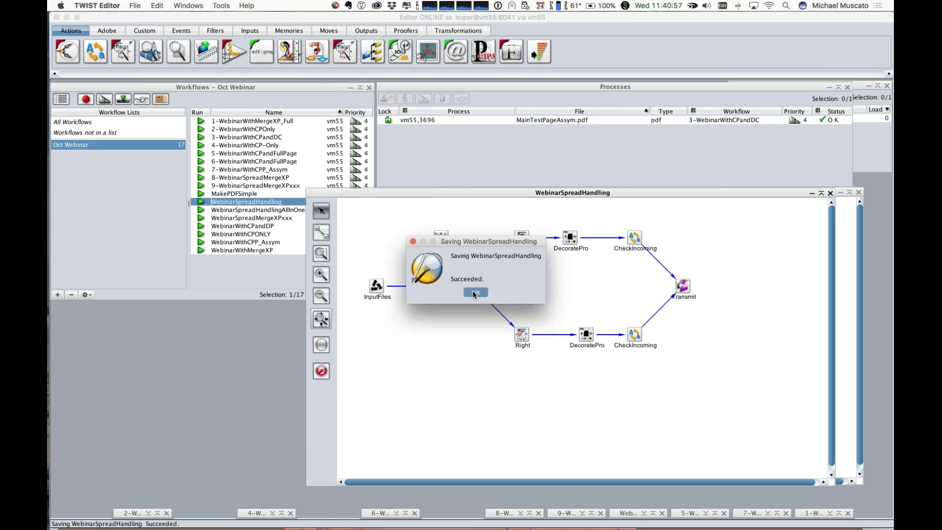
pyautogui.click(123, 99)
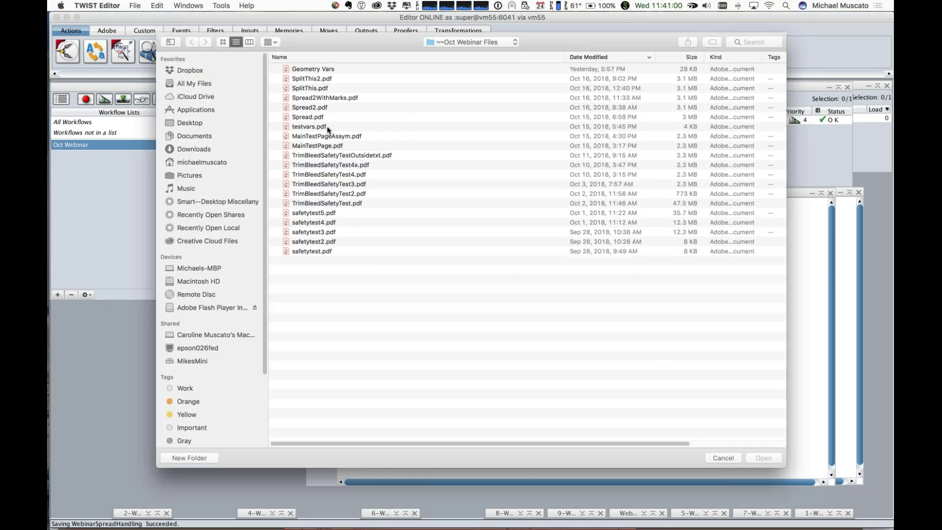
pyautogui.click(328, 108)
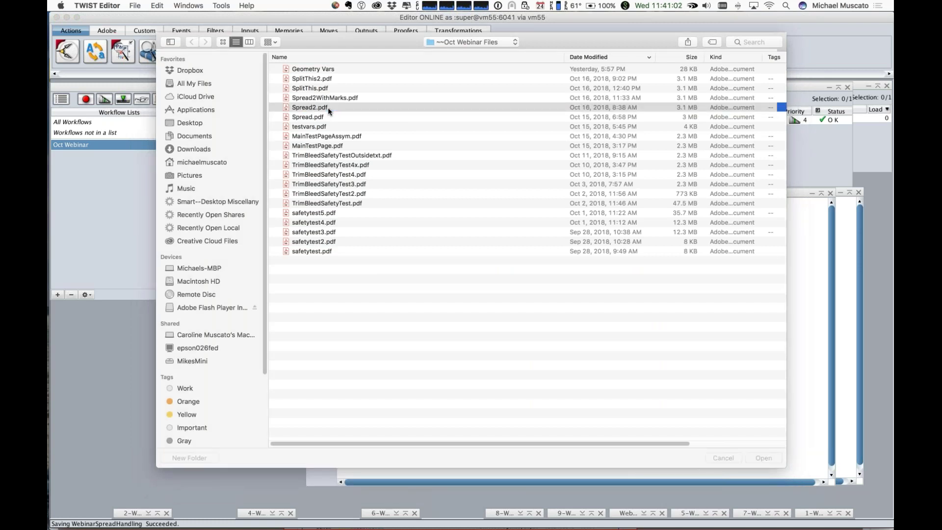
pyautogui.press('space')
pyautogui.press('space')
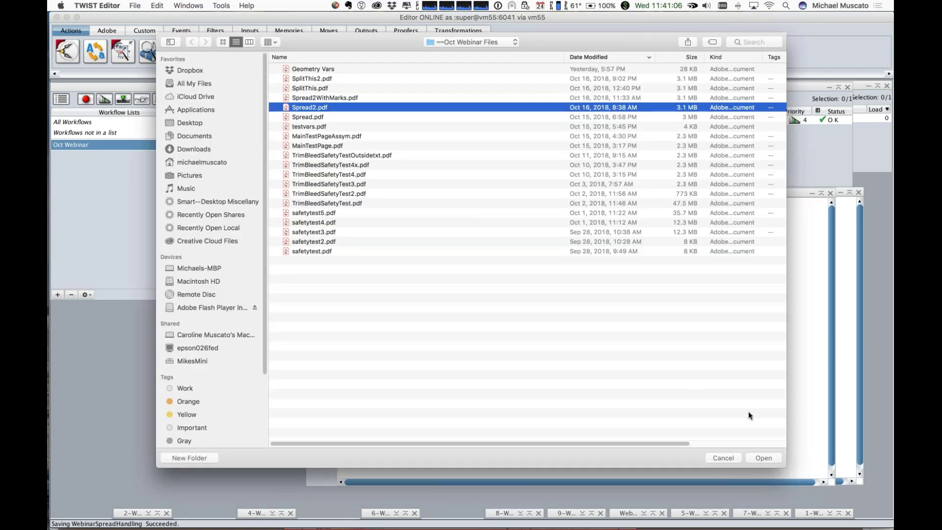
pyautogui.click(760, 459)
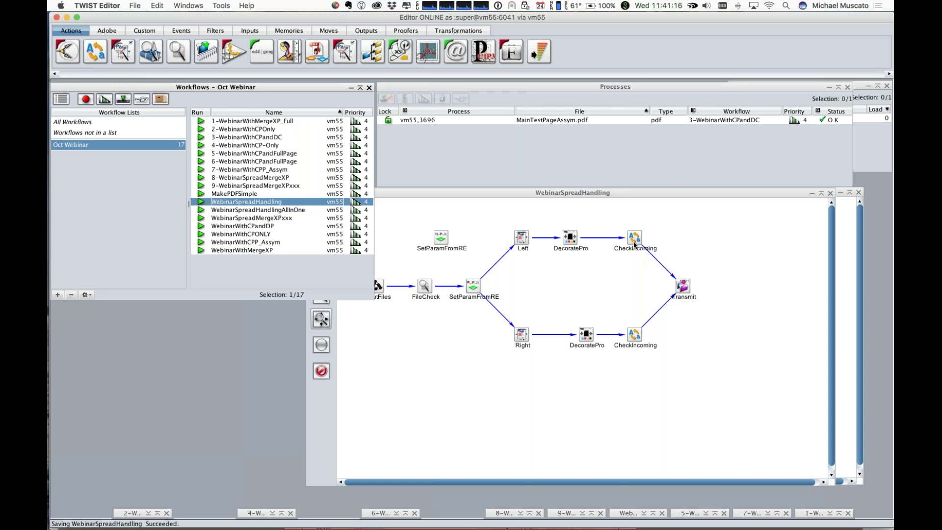
# Check the workflow's processes, switch to Finder and open left.pdf from the WebinarSpreadHandling output folder.
pyautogui.click(630, 164)
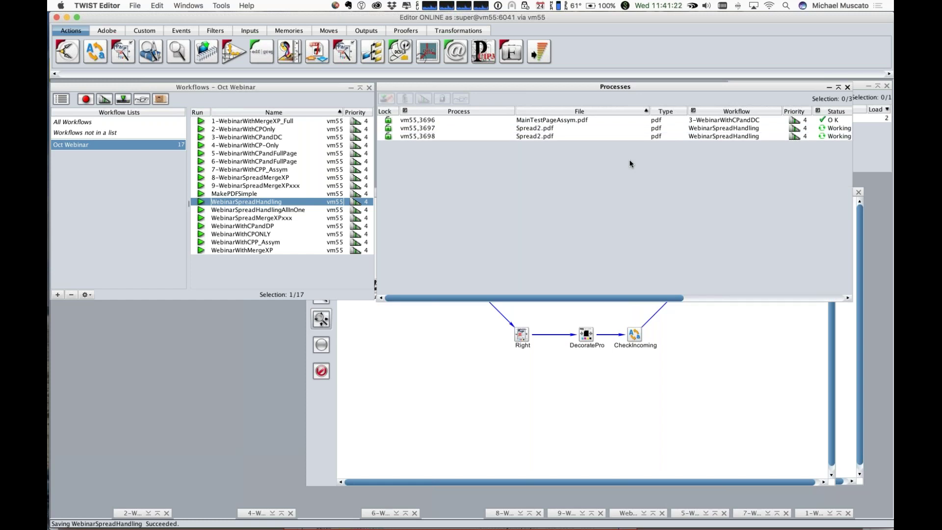
pyautogui.press('super+Tab')
pyautogui.press('super+Tab')
pyautogui.press('super+Tab')
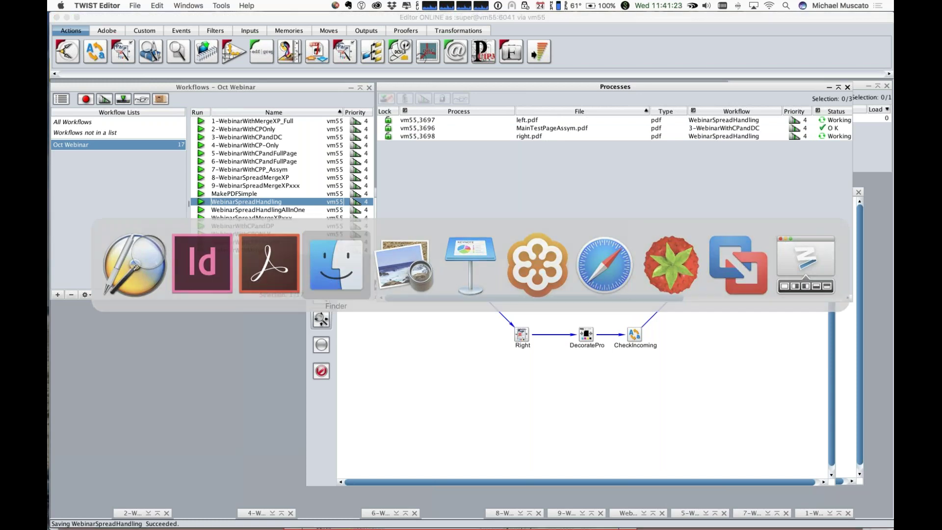
pyautogui.click(682, 426)
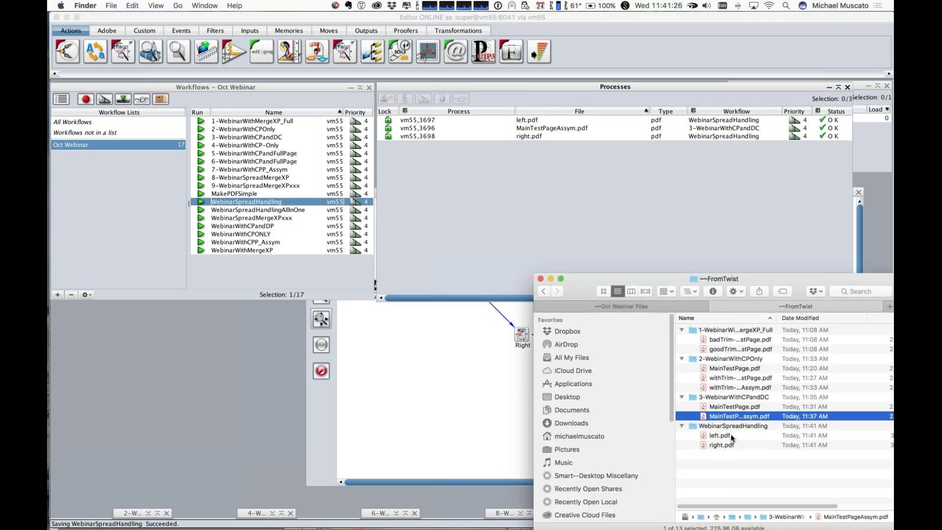
pyautogui.doubleClick(720, 436)
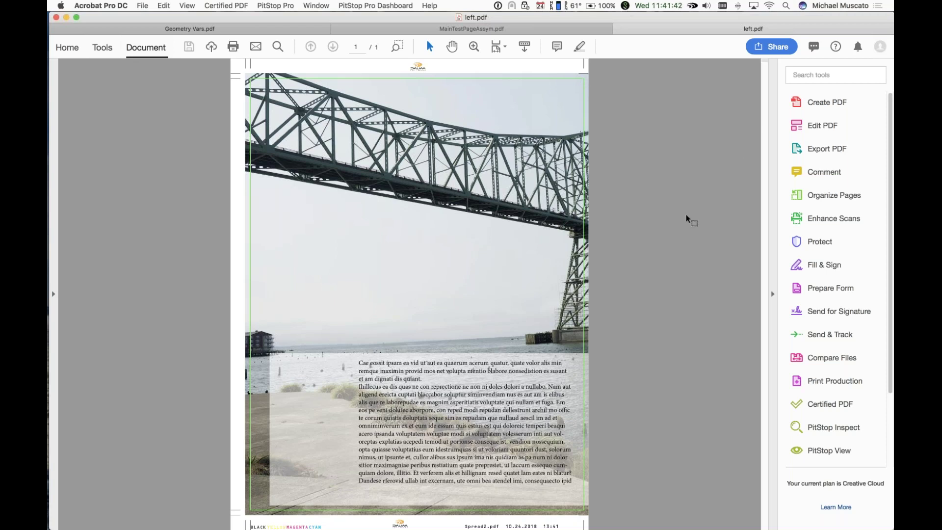
# Return to TWIST Editor and review the Left action's CreatePGS page settings, closing them without changes.
pyautogui.press('super+Tab')
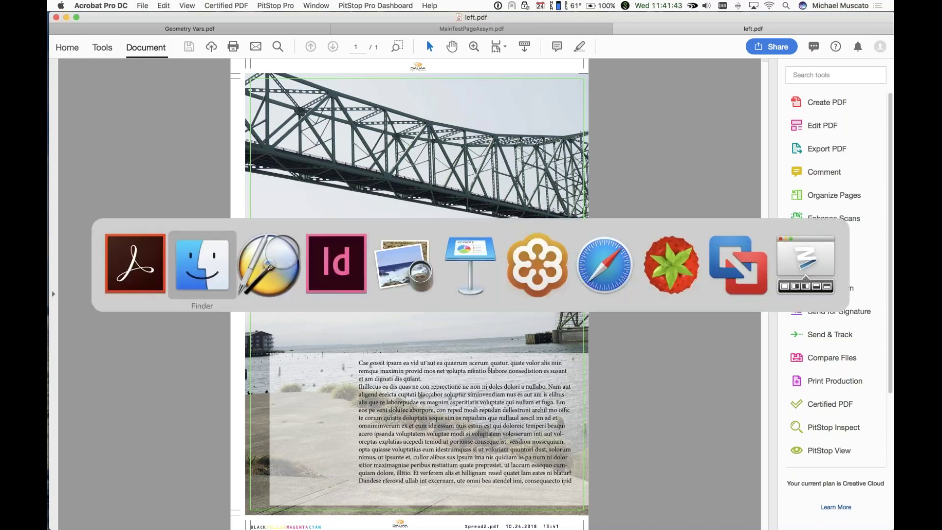
pyautogui.click(655, 265)
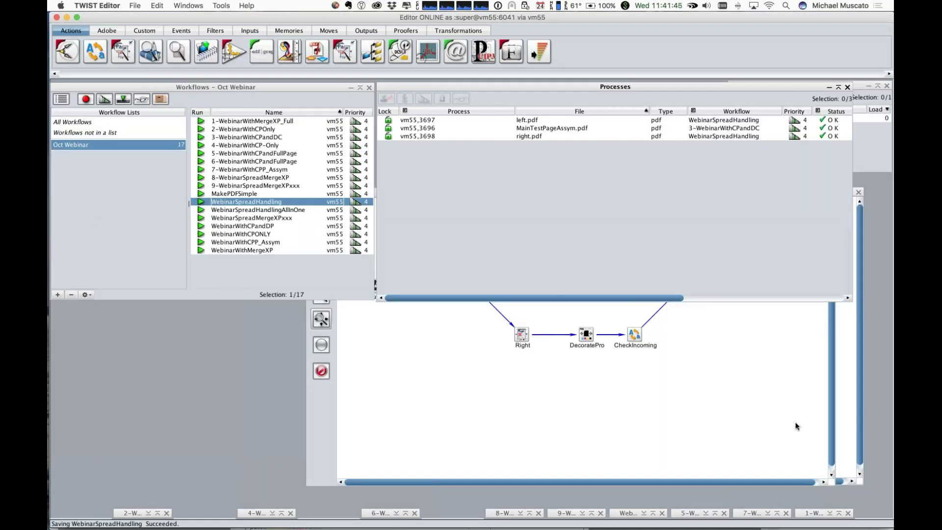
pyautogui.click(639, 464)
pyautogui.click(524, 237)
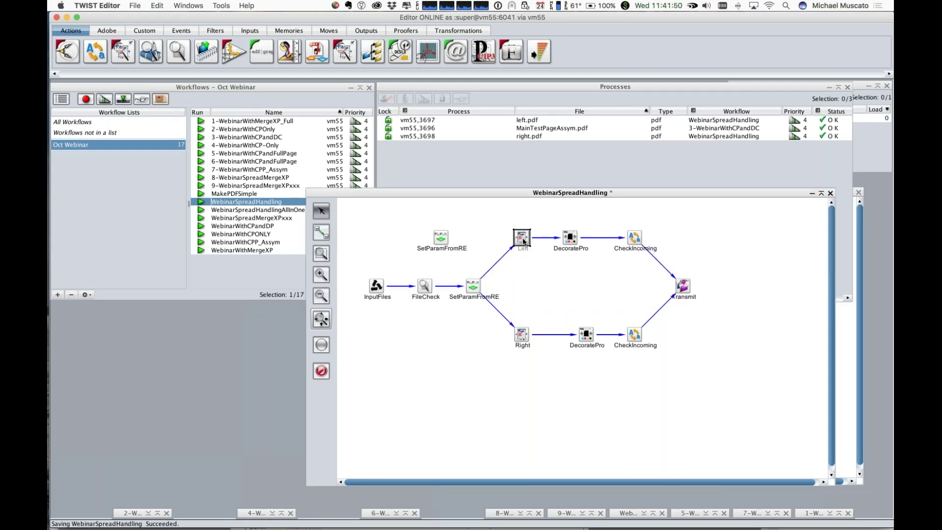
pyautogui.doubleClick(523, 239)
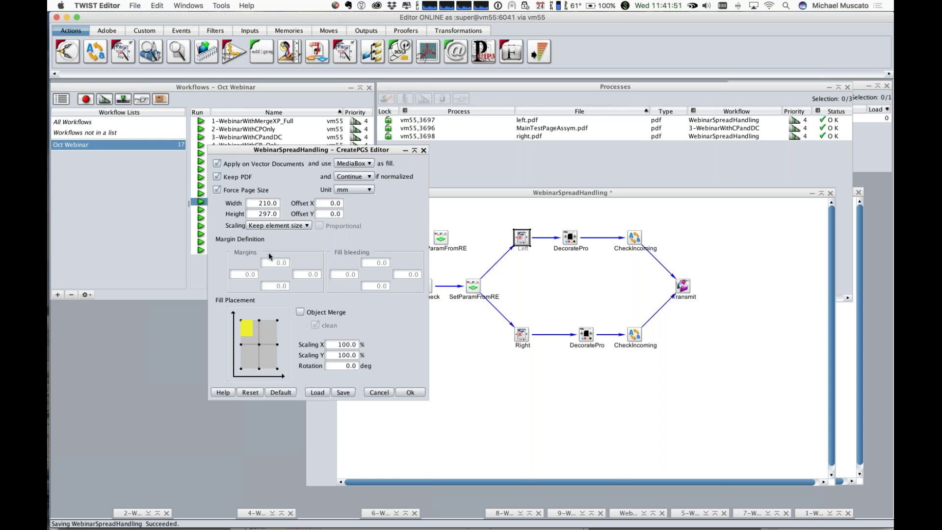
pyautogui.click(381, 393)
# Open the DecoratePro action on the Left branch and examine its left and right margin settings.
pyautogui.doubleClick(570, 239)
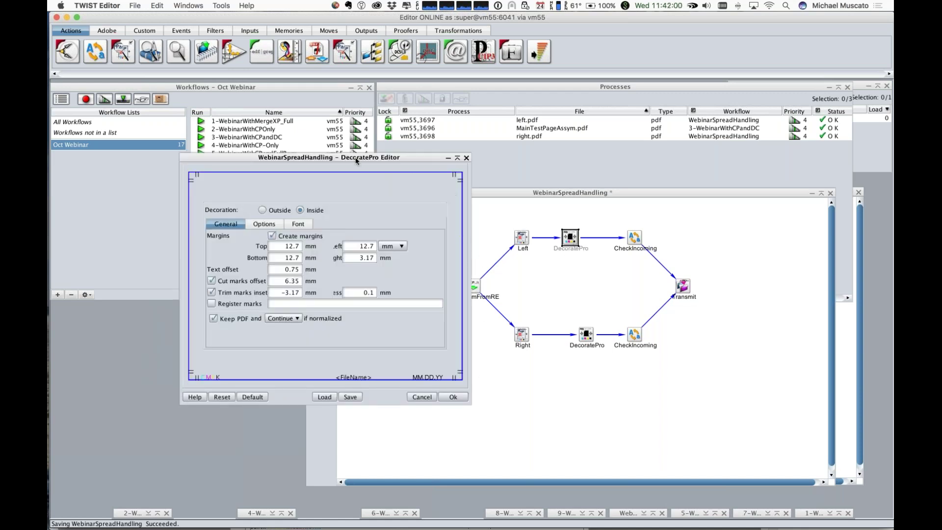
pyautogui.moveTo(349, 158); pyautogui.dragTo(282, 179)
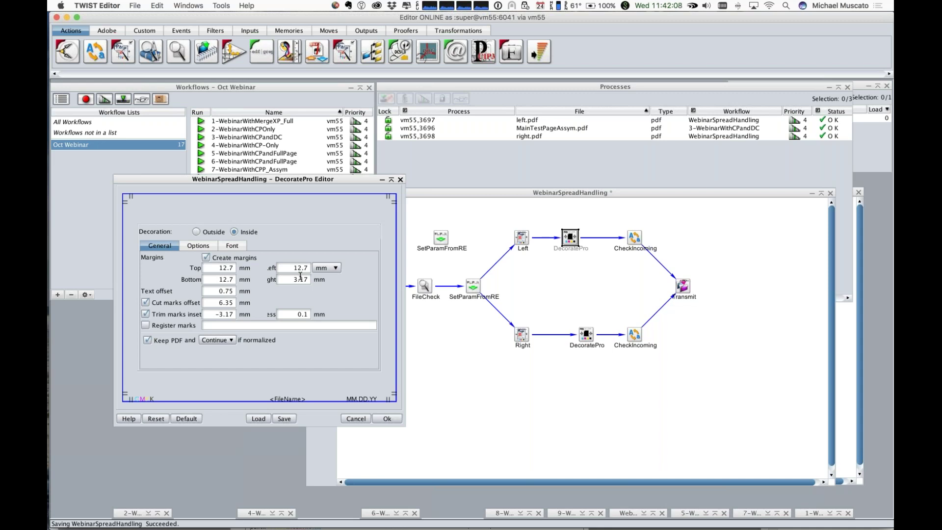
pyautogui.moveTo(294, 279); pyautogui.dragTo(307, 281)
# Switch to InDesign and look through the open documents to bring up croppingthespread.indd.
pyautogui.press('super+Tab')
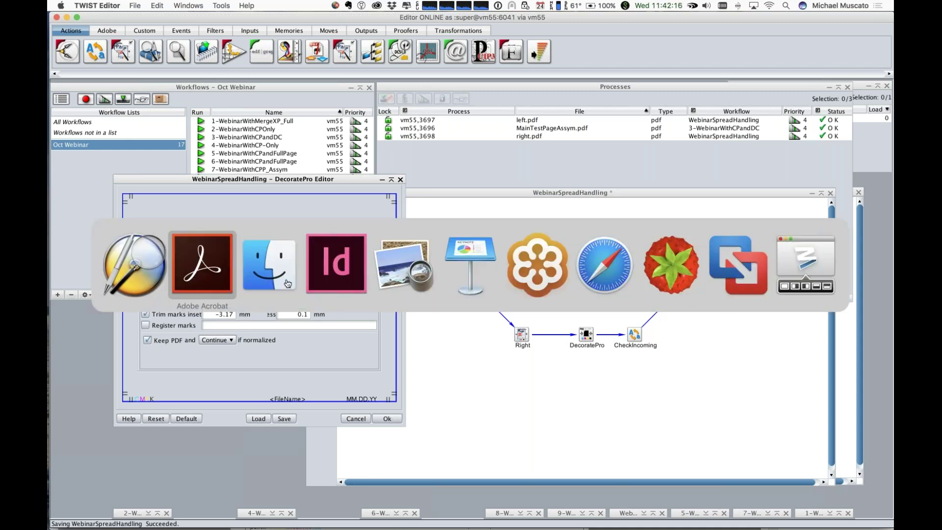
pyautogui.press('super+Tab')
pyautogui.click(328, 273)
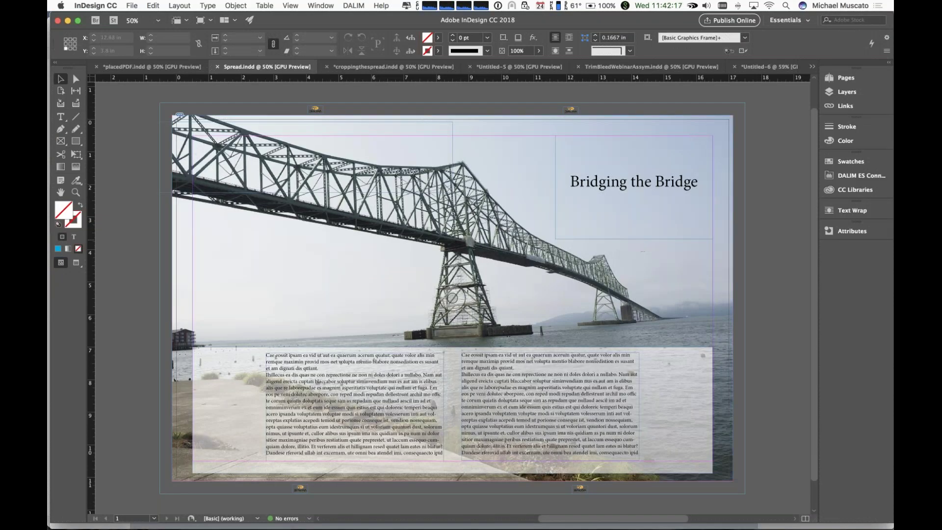
pyautogui.click(771, 67)
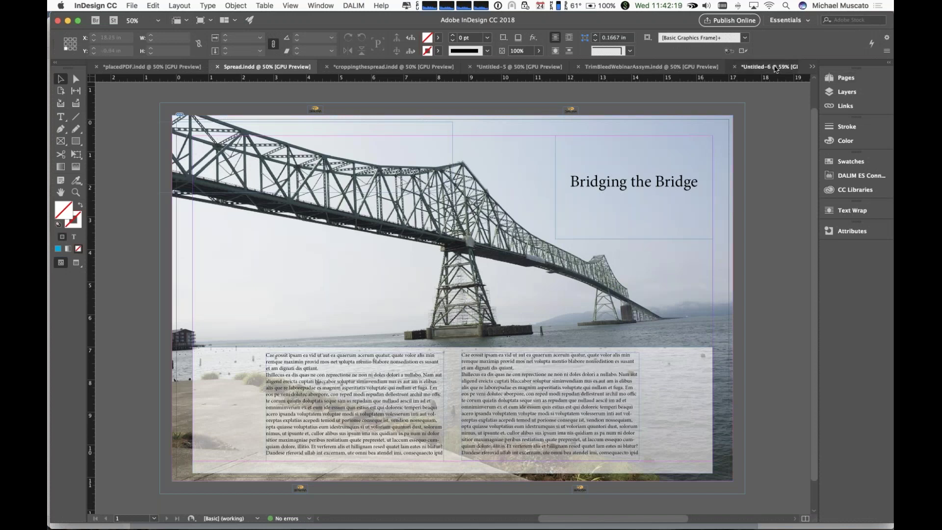
pyautogui.click(812, 66)
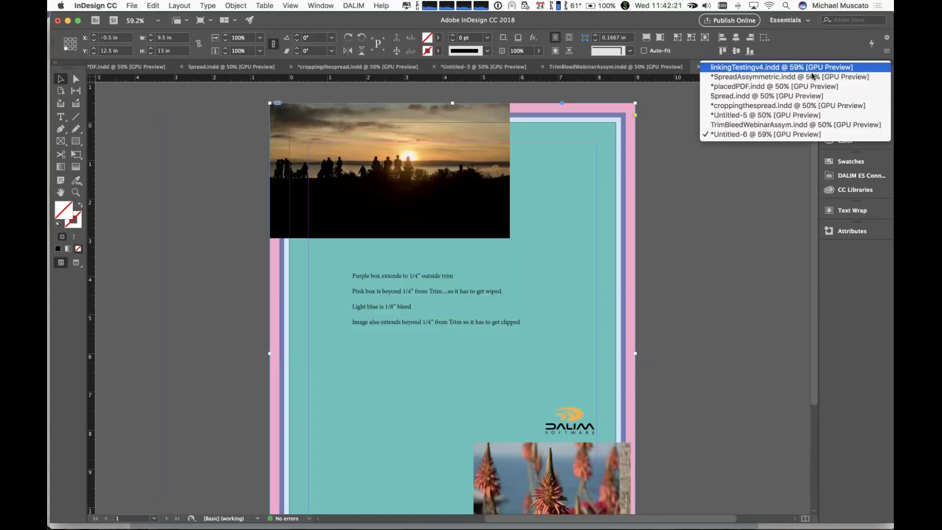
pyautogui.press('Escape')
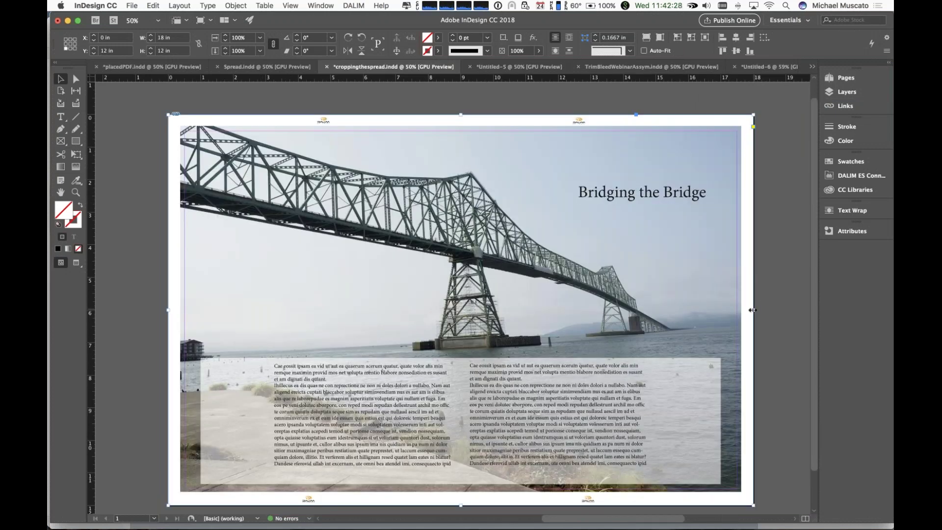
# Crop the spread's frame to the left page with a width of about 9.06 in, and restore the full spread.
pyautogui.moveTo(751, 310); pyautogui.dragTo(462, 309)
pyautogui.moveTo(462, 310); pyautogui.dragTo(462, 310)
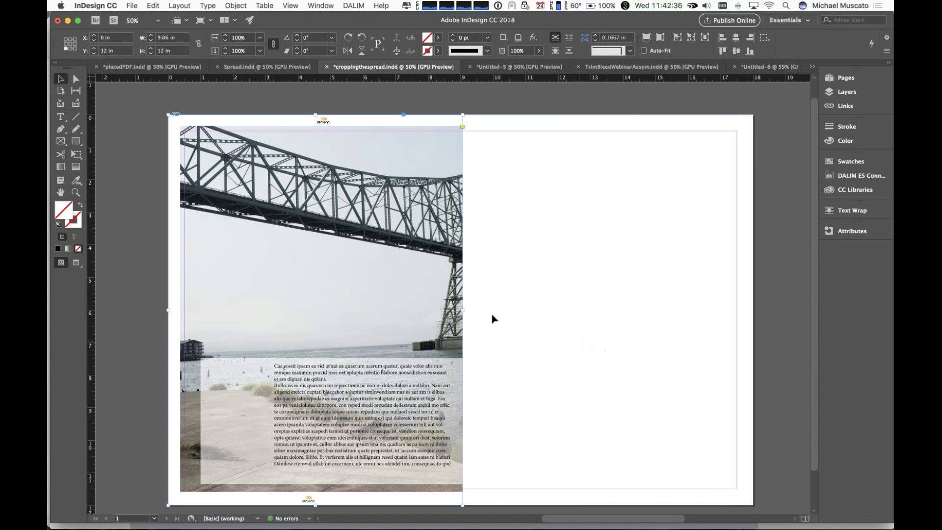
pyautogui.doubleClick(463, 310)
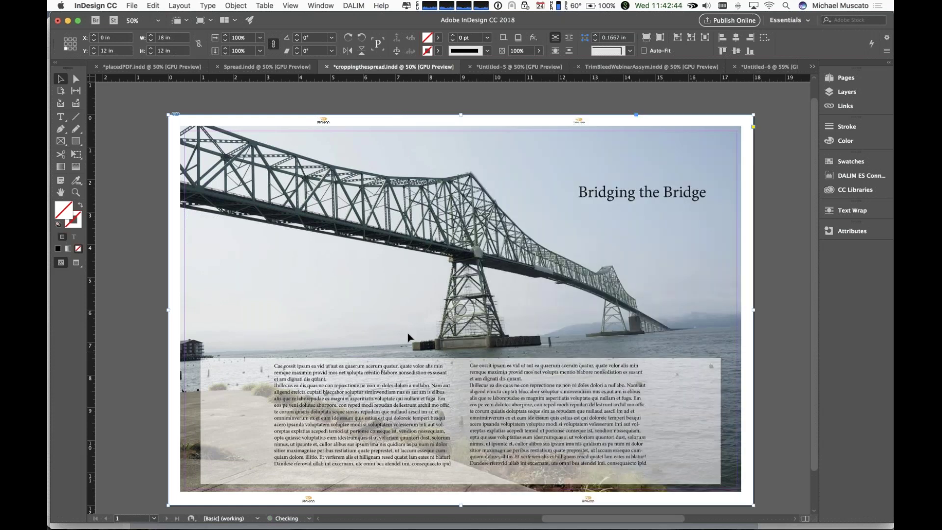
# Crop the spread's frame from its left edge to the right page, about 9.12 in wide, and undo the crop.
pyautogui.moveTo(169, 310); pyautogui.dragTo(457, 310)
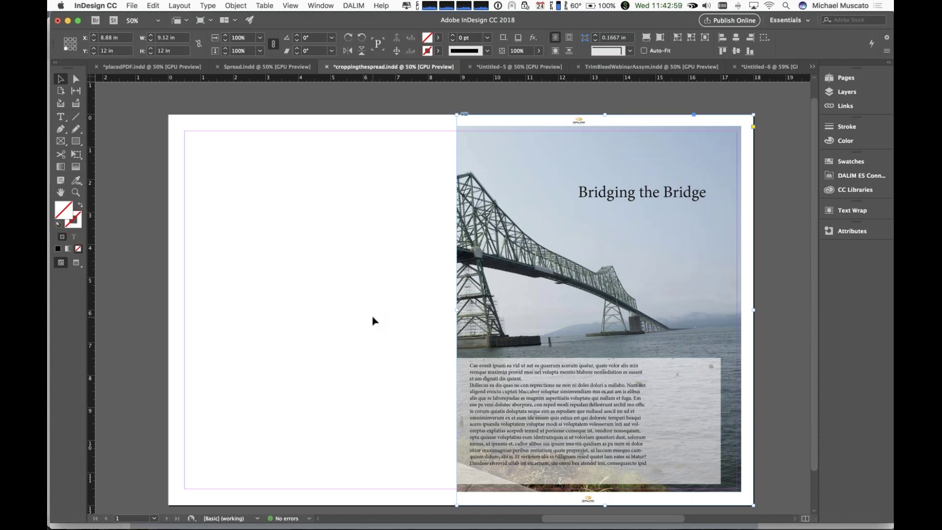
pyautogui.hotkey('ctrl', 'z')
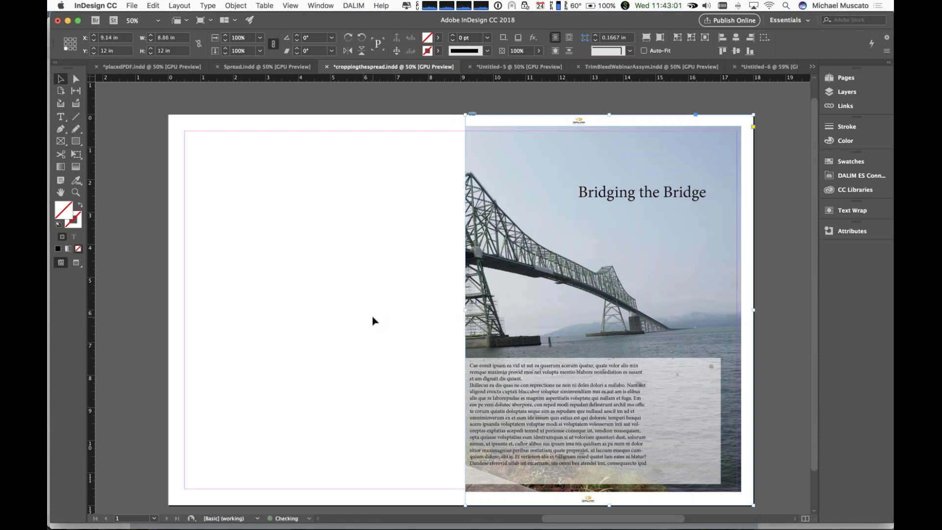
pyautogui.press('super+z')
# Return to TWIST Editor, close the DecoratePro settings without changes and submit SplitThis2.pdf to the WebinarSpreadHandling workflow.
pyautogui.press('super+Tab')
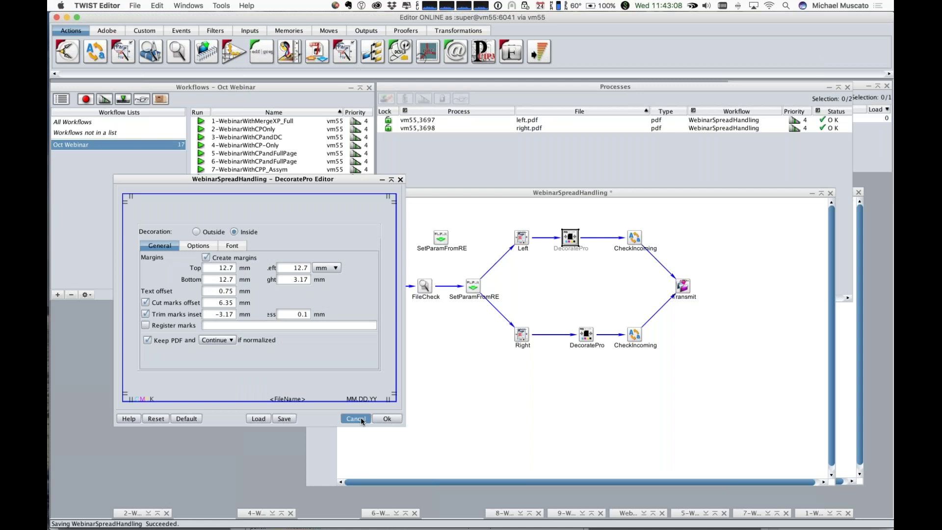
pyautogui.click(360, 417)
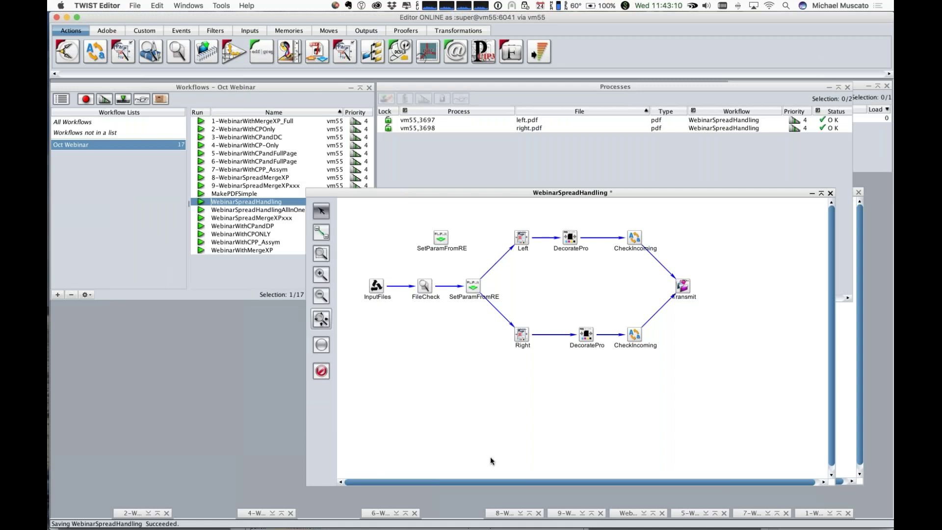
pyautogui.click(123, 99)
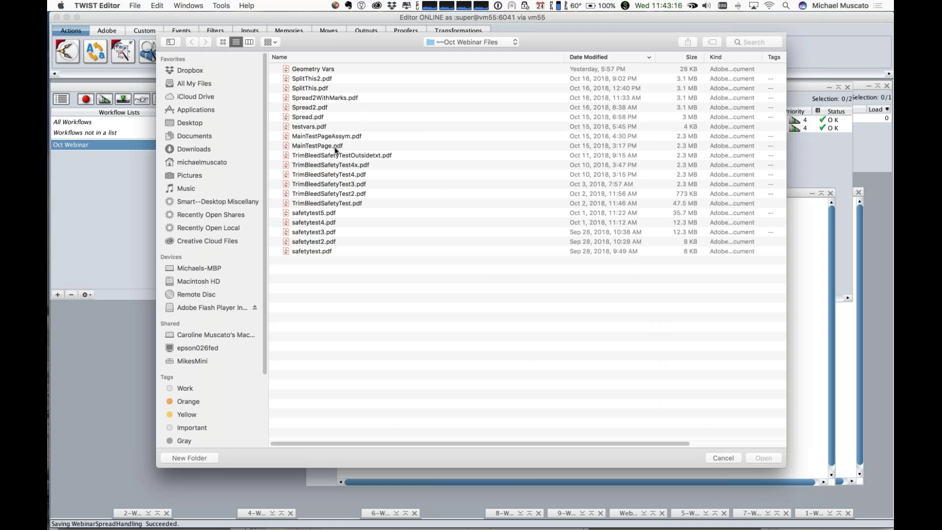
pyautogui.doubleClick(323, 80)
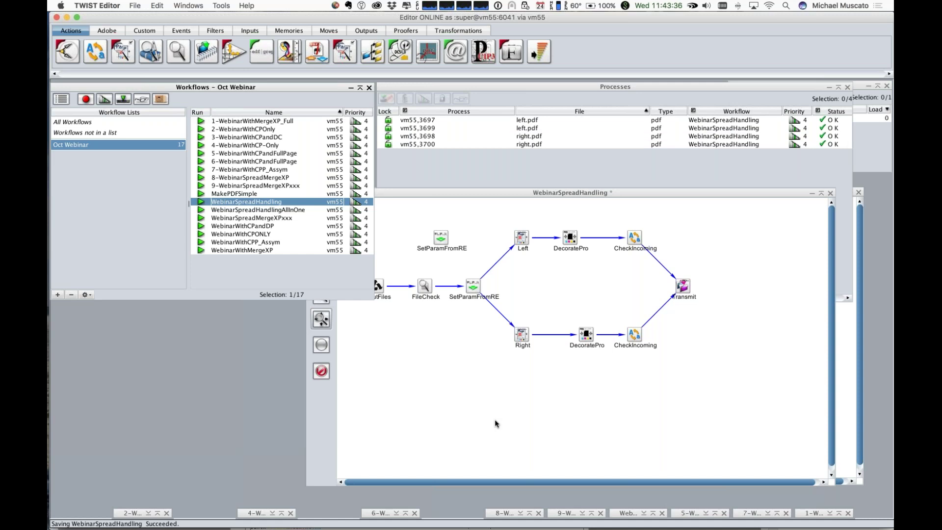
# Close the earlier left.pdf in Acrobat and open the new right.pdf from the WebinarSpreadHandling output folder in Finder.
pyautogui.press('super+Tab')
pyautogui.press('super+Tab')
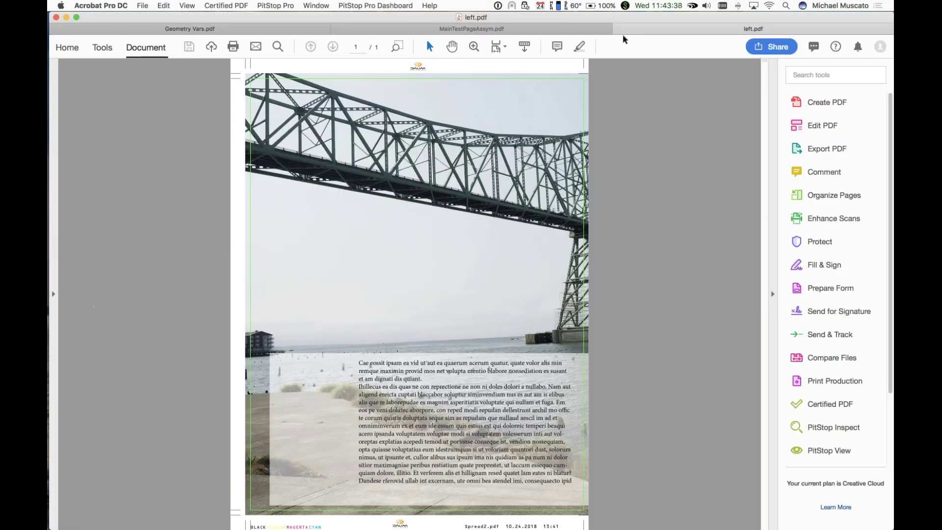
pyautogui.click(618, 29)
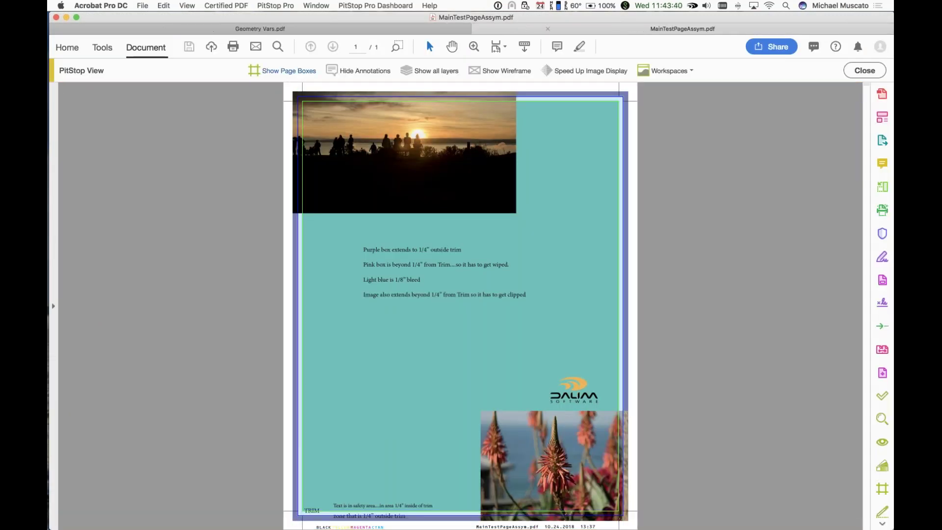
pyautogui.press('super+Tab')
pyautogui.press('super+Tab')
pyautogui.press('super+Tab')
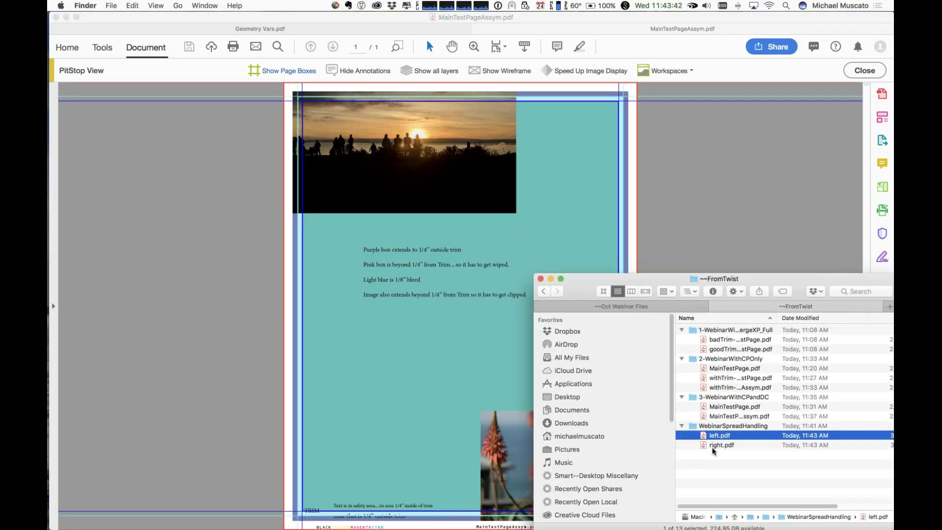
pyautogui.doubleClick(715, 445)
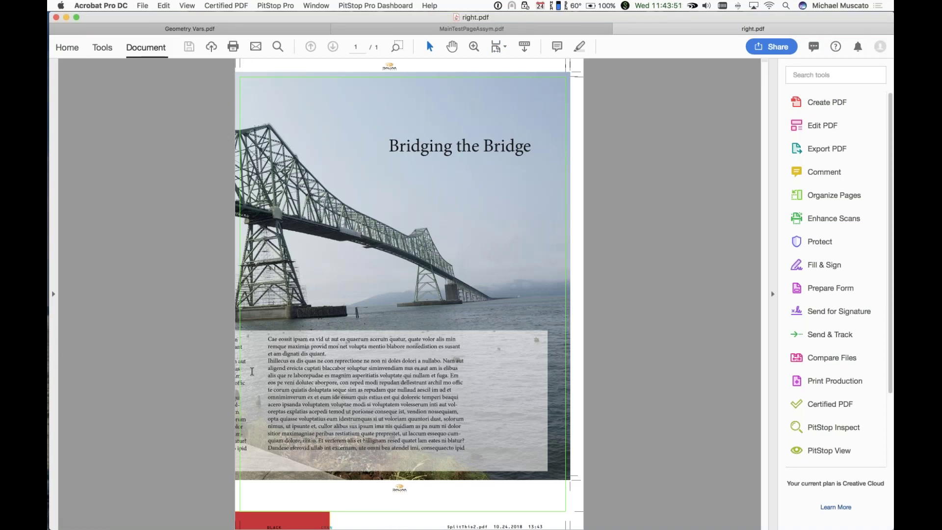
# Open the new left.pdf from the WebinarSpreadHandling output folder, and close both split PDFs after viewing.
pyautogui.press('super+Tab')
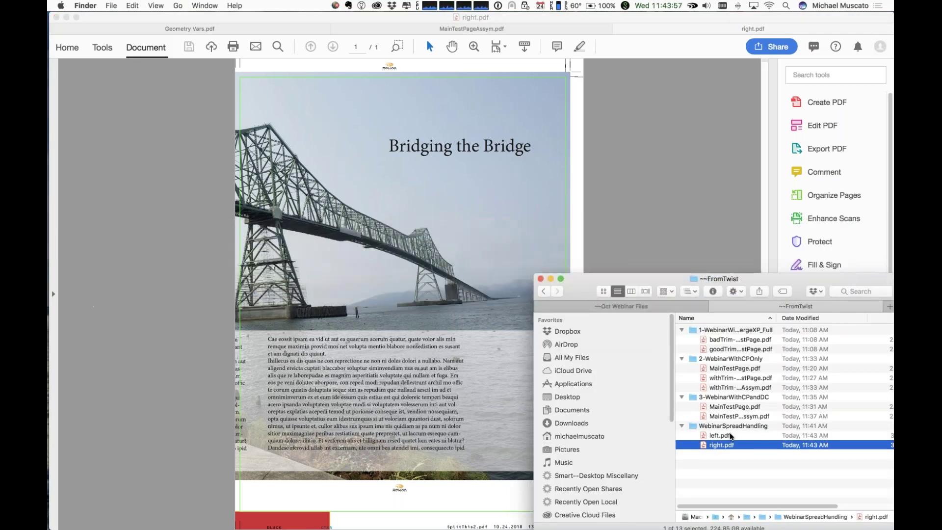
pyautogui.doubleClick(706, 431)
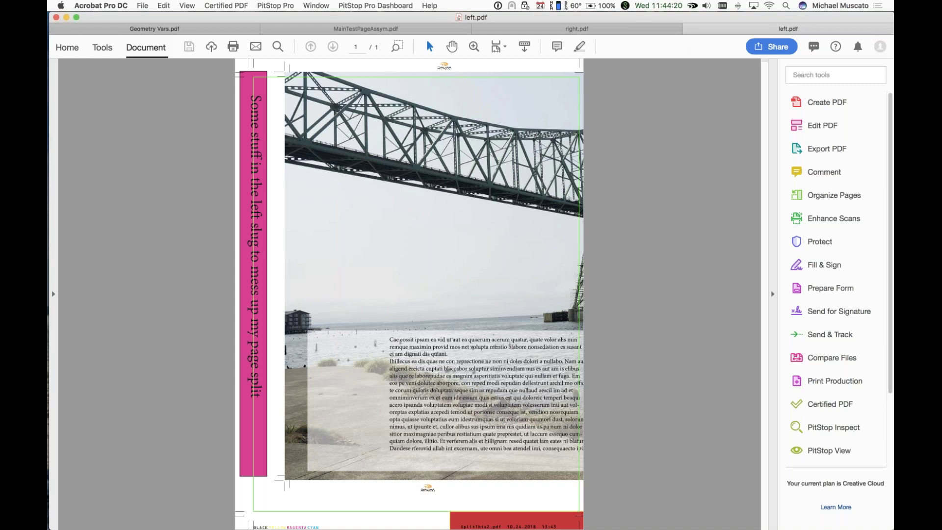
pyautogui.click(688, 29)
pyautogui.click(618, 29)
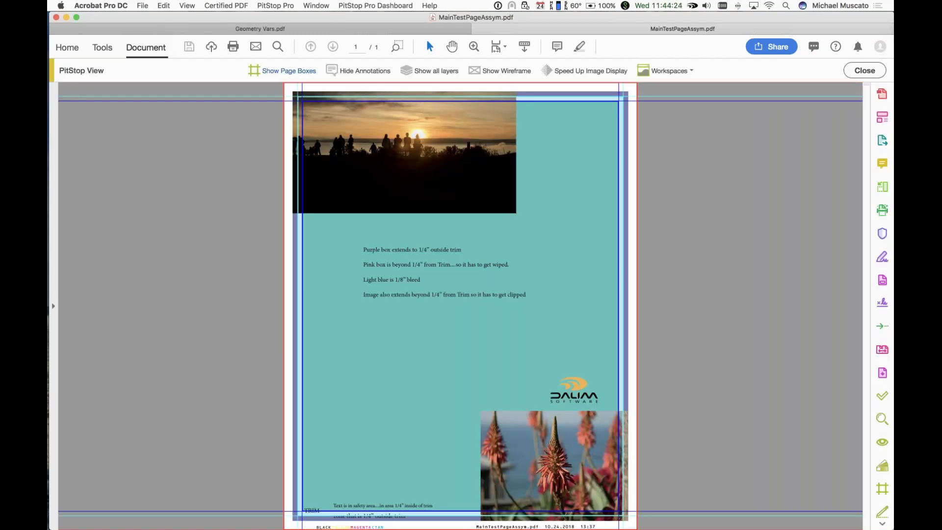
# Return to TWIST Editor, minimize the WebinarSpreadHandling workflow and open WebinarSpreadHandlingAllInOne.
pyautogui.press('super+Tab')
pyautogui.press('super+Tab')
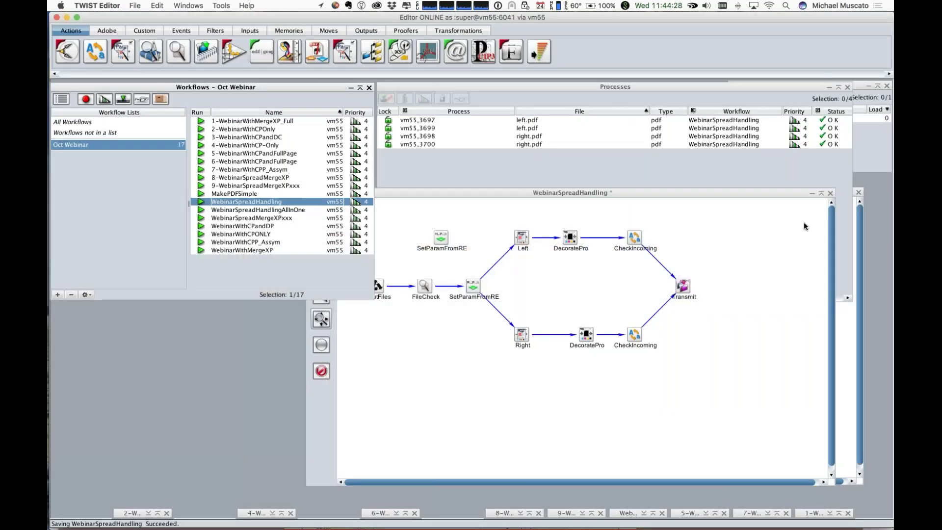
pyautogui.click(810, 194)
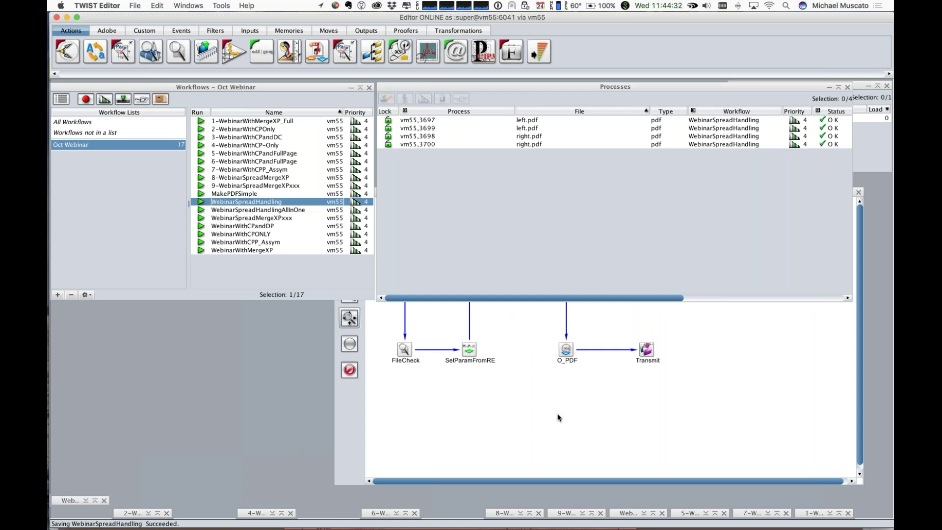
pyautogui.doubleClick(263, 209)
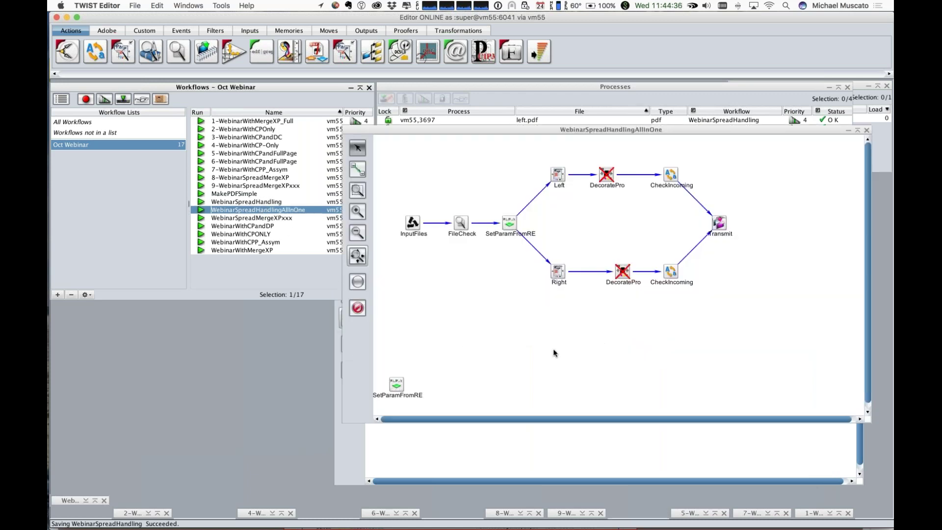
# Open the bleedRight rule of the connected SetParamFromRE step and enlarge its editor to examine the crop expression.
pyautogui.click(510, 224)
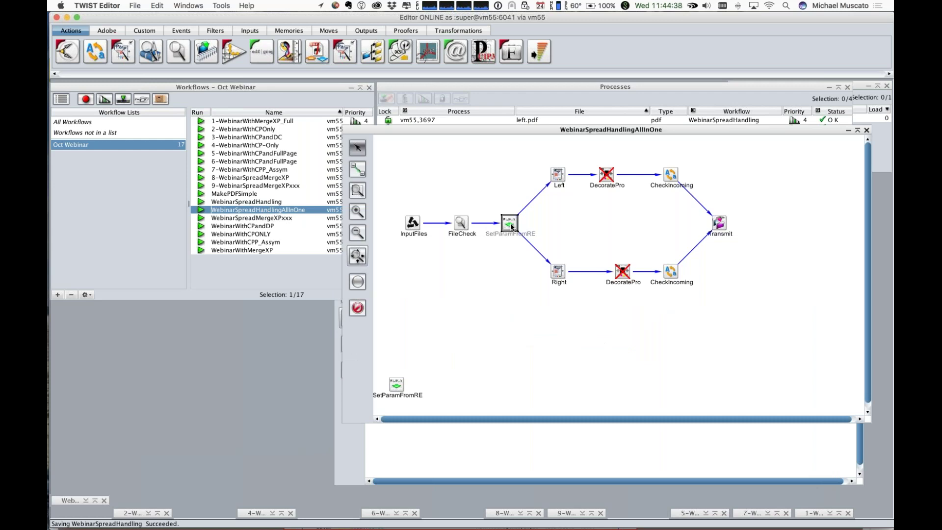
pyautogui.doubleClick(510, 224)
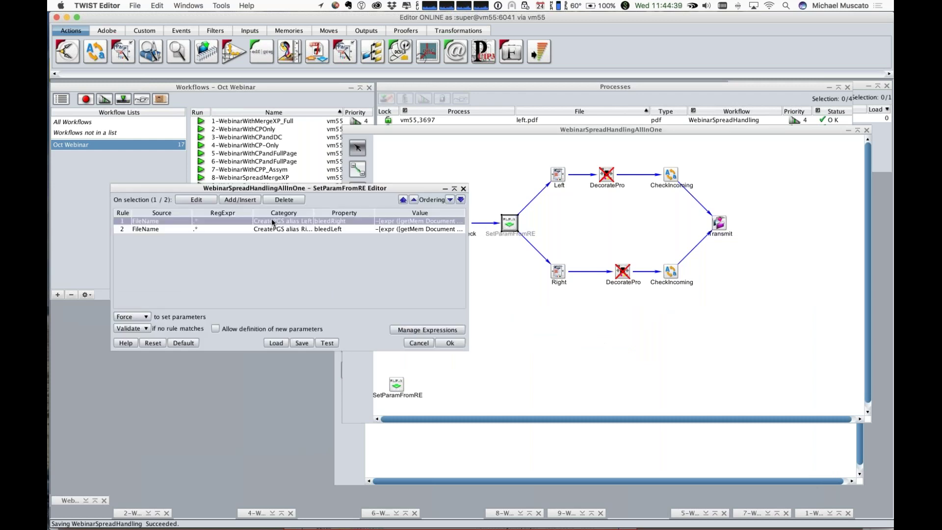
pyautogui.doubleClick(272, 222)
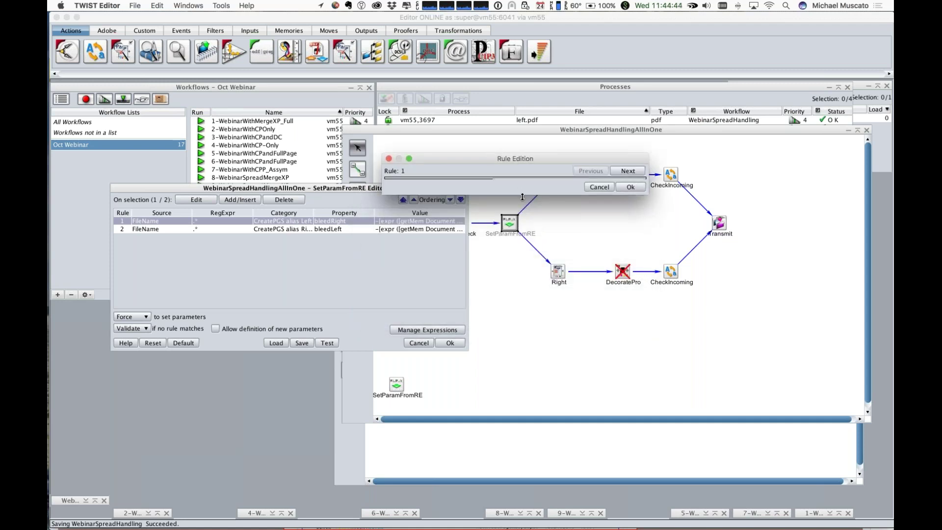
pyautogui.moveTo(522, 197); pyautogui.dragTo(518, 327)
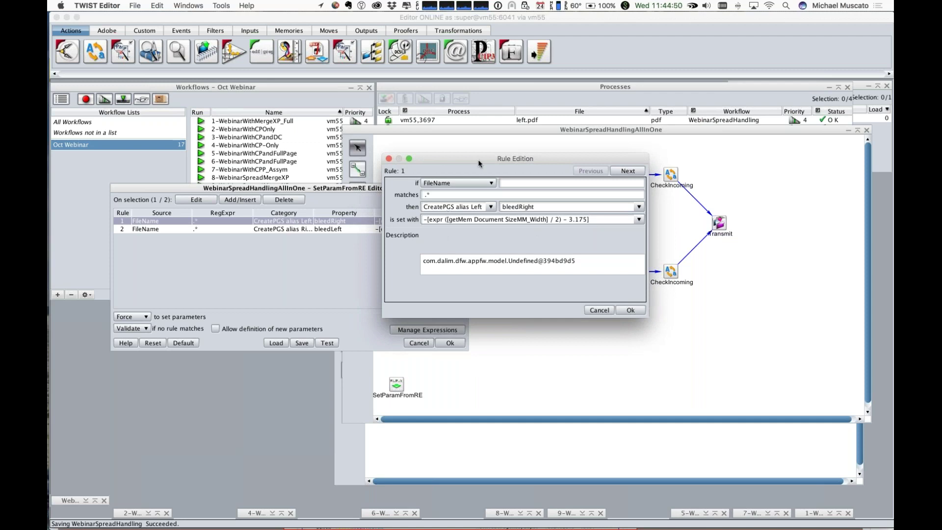
pyautogui.moveTo(481, 159); pyautogui.dragTo(286, 295)
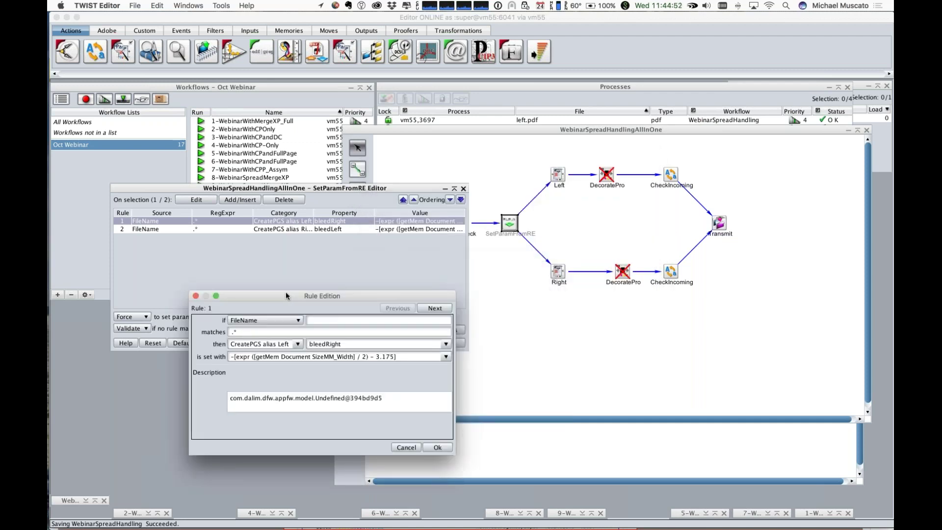
pyautogui.click(411, 447)
pyautogui.doubleClick(277, 220)
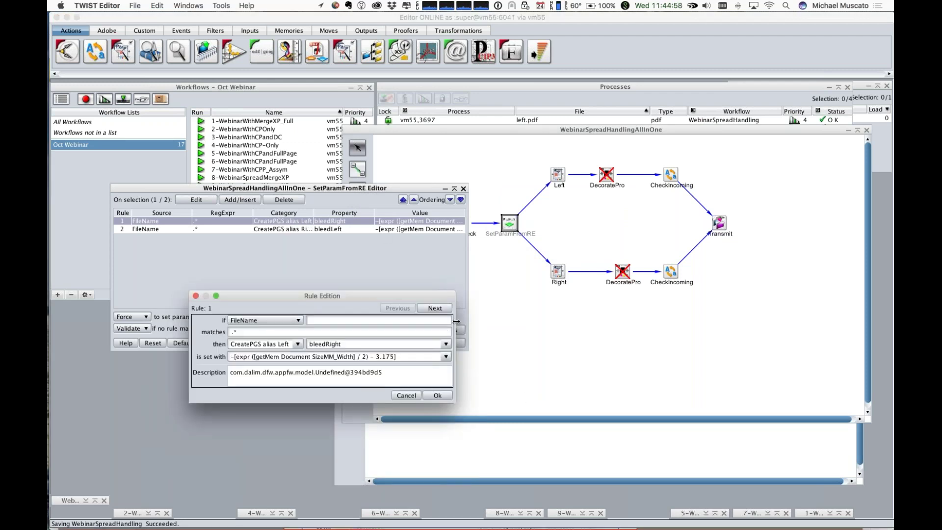
pyautogui.moveTo(523, 318); pyautogui.dragTo(685, 318)
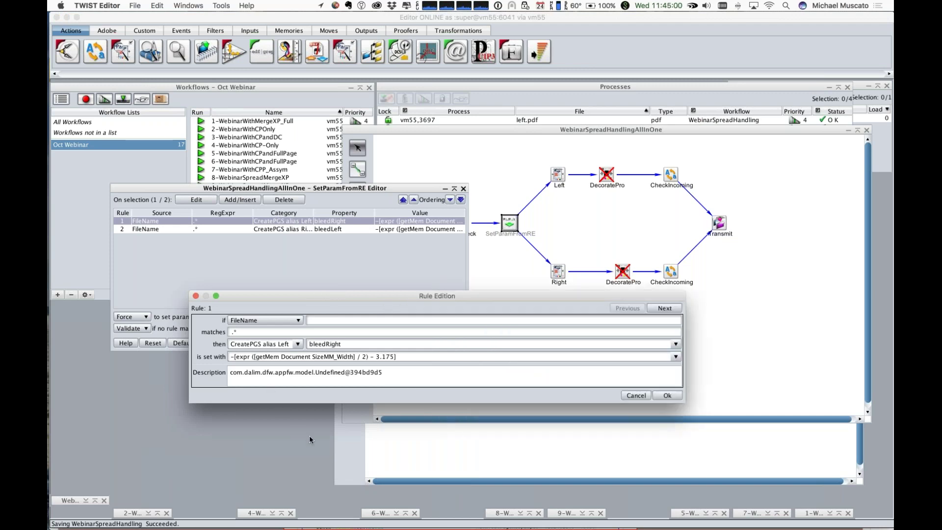
# Switch to InDesign and bring up SpreadAssymmetric.indd to examine the bridge image and the left slug area.
pyautogui.press('super+Tab')
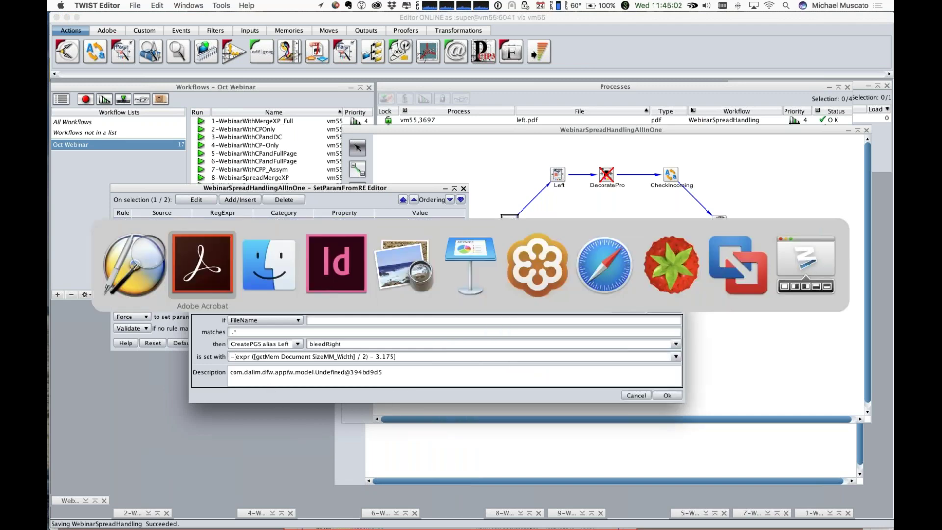
pyautogui.press('super+Tab')
pyautogui.press('super+Tab')
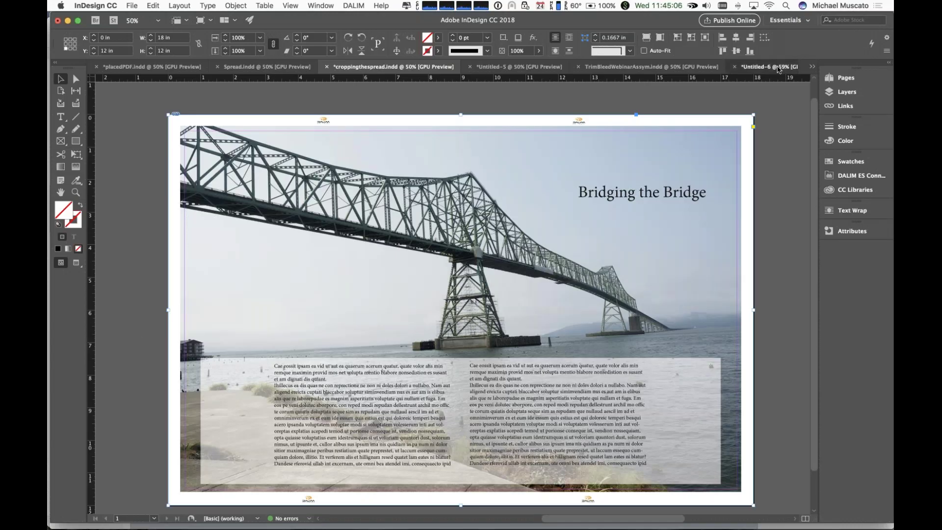
pyautogui.click(778, 67)
pyautogui.click(812, 67)
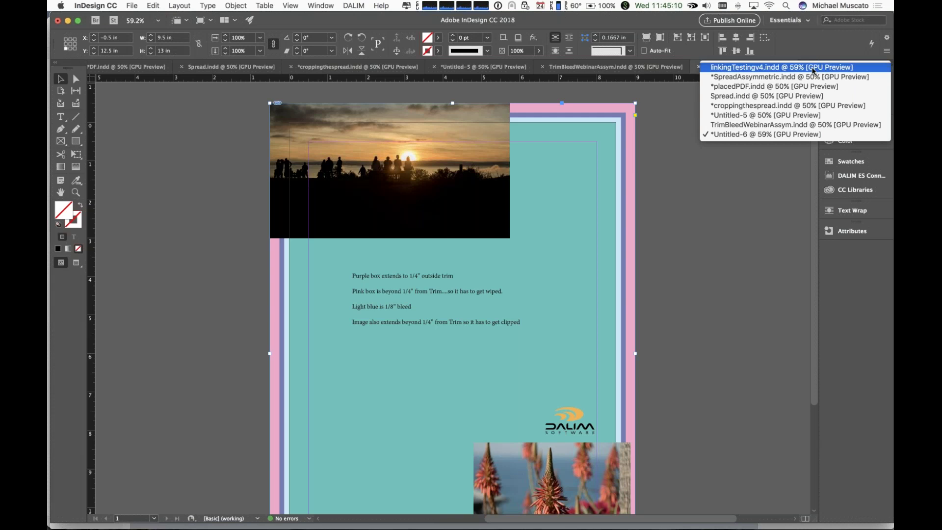
pyautogui.click(813, 77)
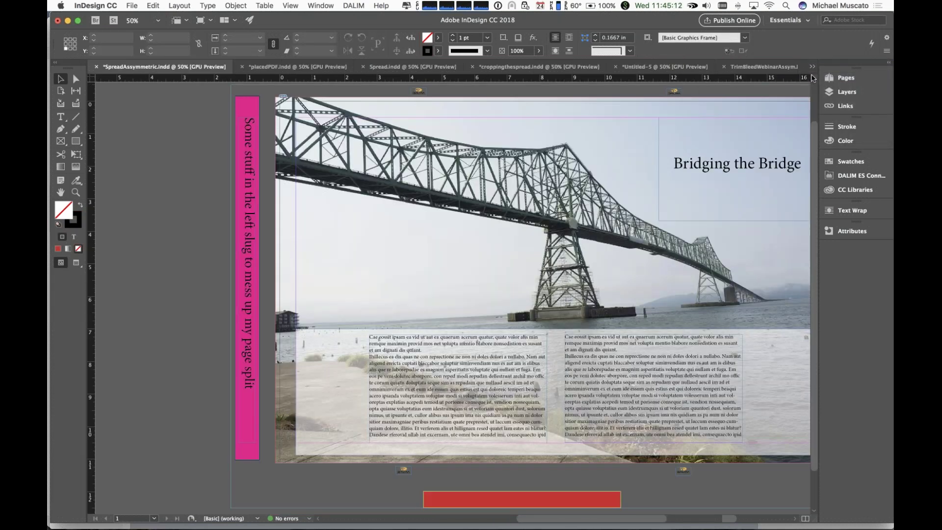
pyautogui.click(325, 250)
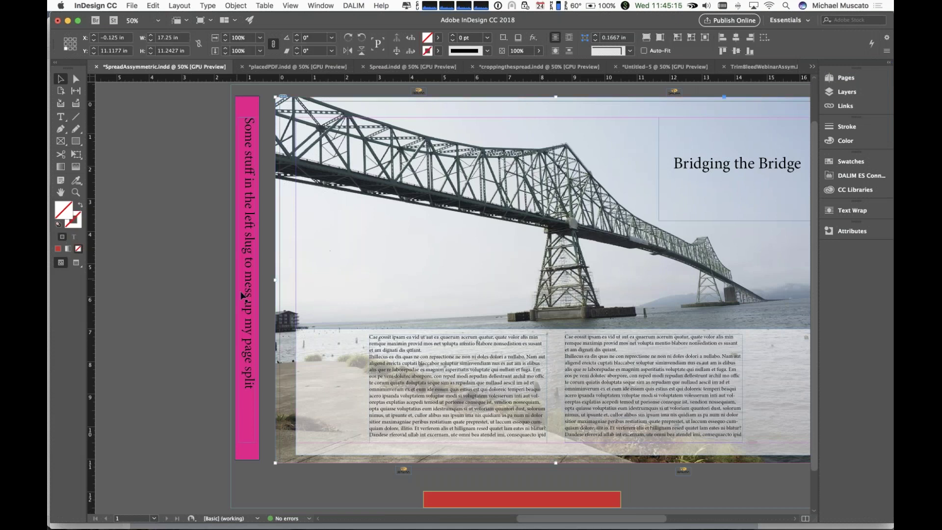
pyautogui.click(759, 68)
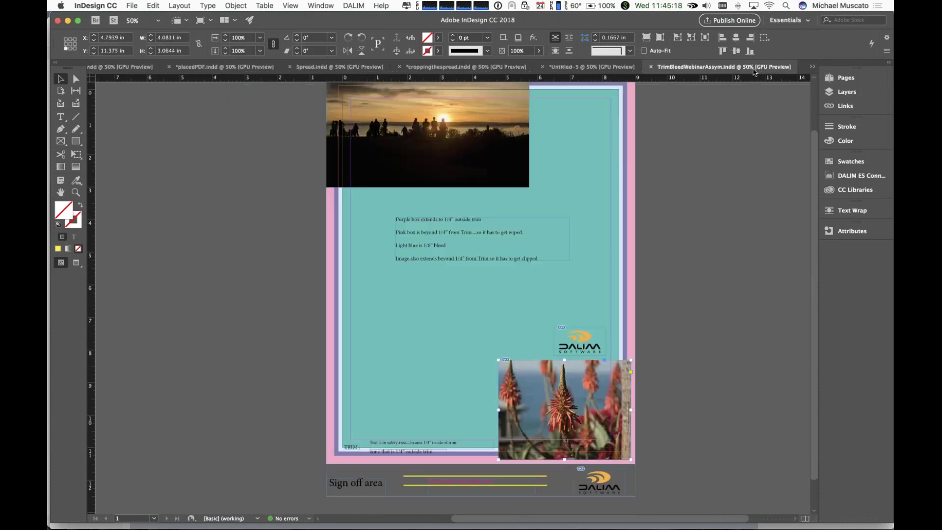
pyautogui.click(113, 68)
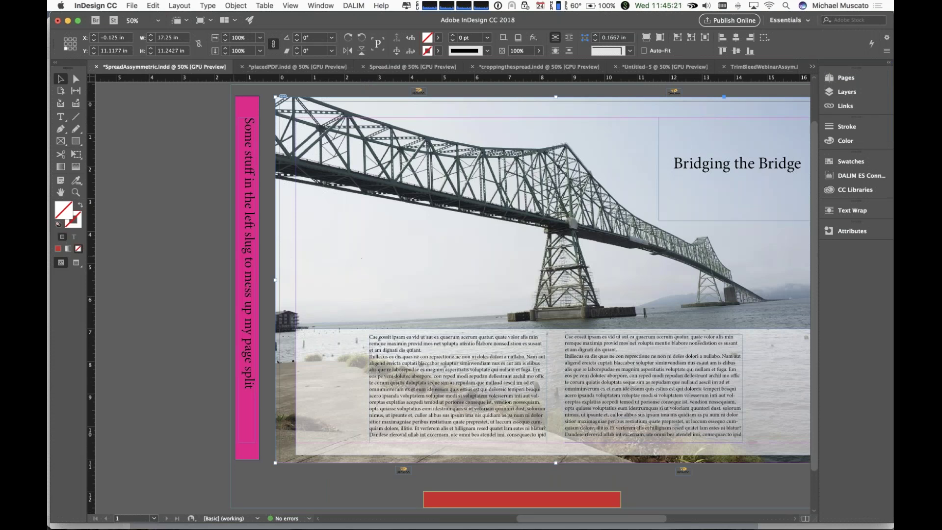
pyautogui.click(222, 258)
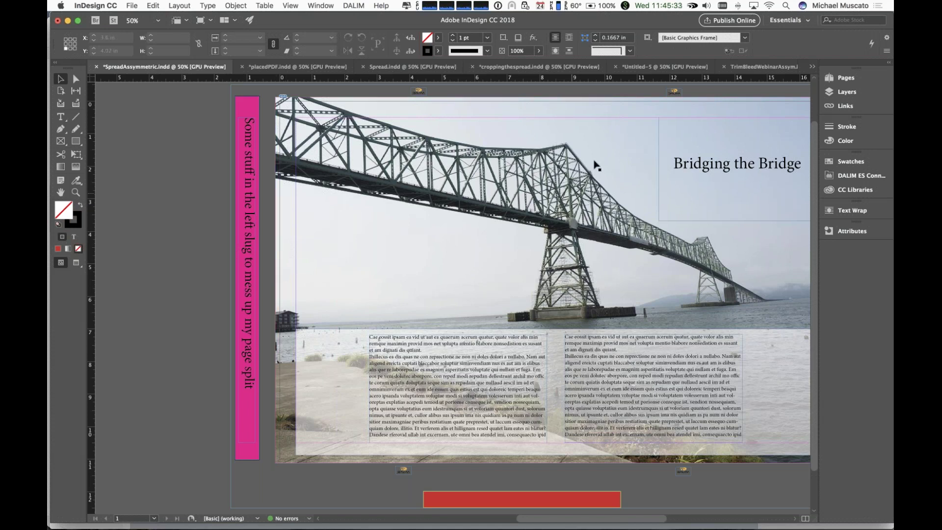
# Crop the bridge image's frame from its left edge toward the middle of the spread, and undo the crop.
pyautogui.click(275, 217)
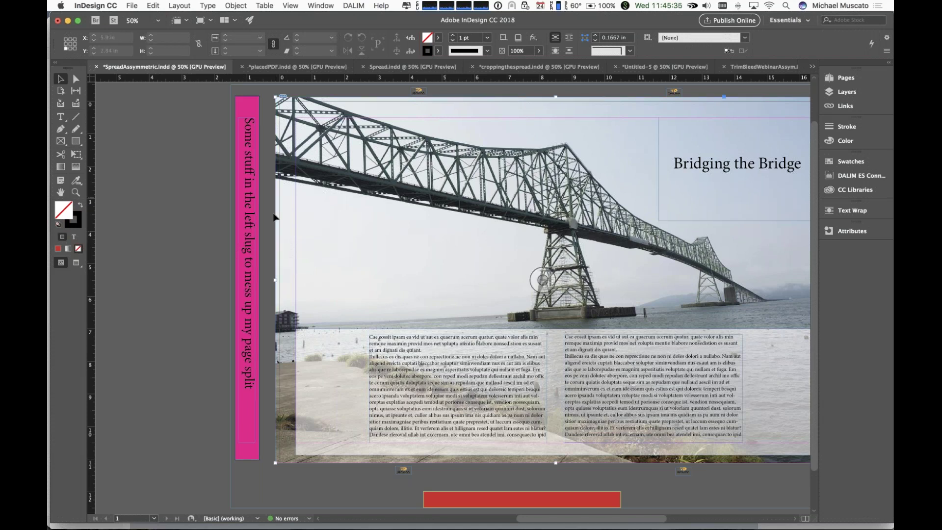
pyautogui.moveTo(274, 279); pyautogui.dragTo(496, 287)
pyautogui.press('super+z')
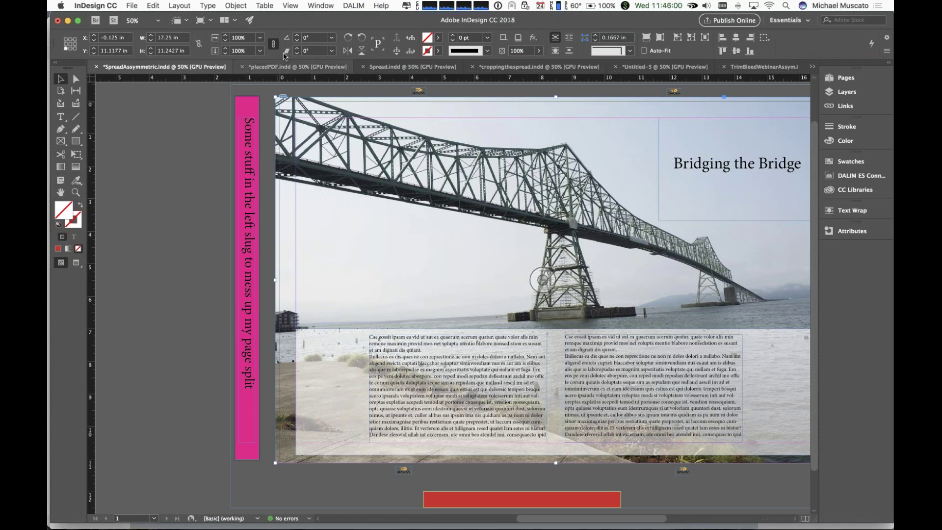
# Look through the open InDesign documents to bring up Untitled-5 with the placed asymmetric spread.
pyautogui.click(282, 67)
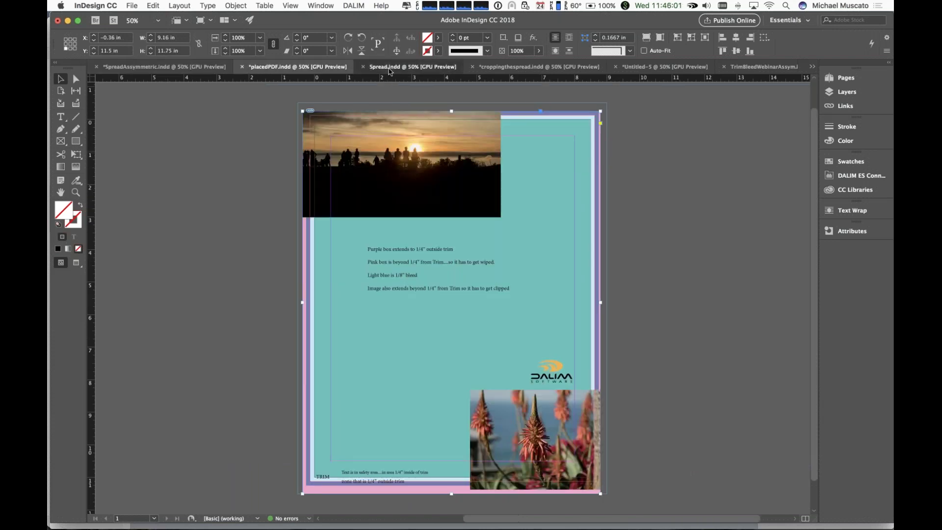
pyautogui.click(389, 69)
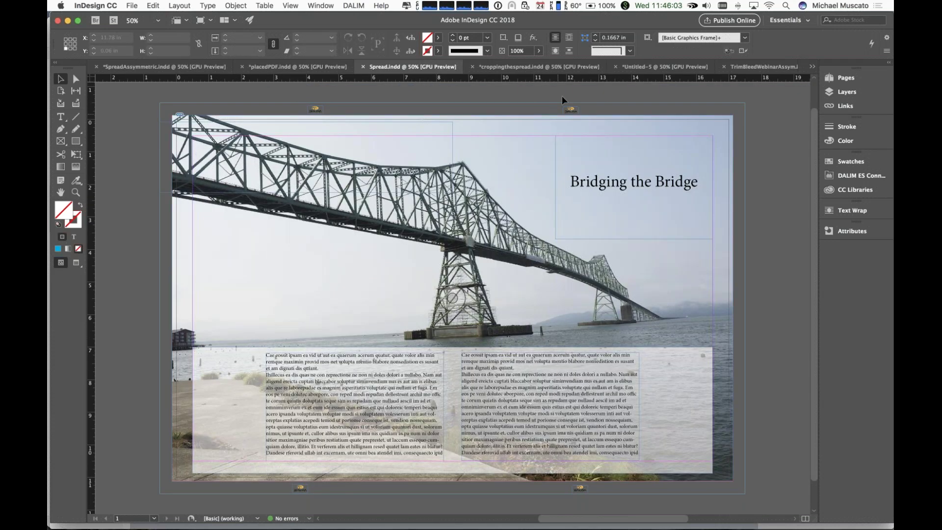
pyautogui.click(559, 68)
pyautogui.click(671, 68)
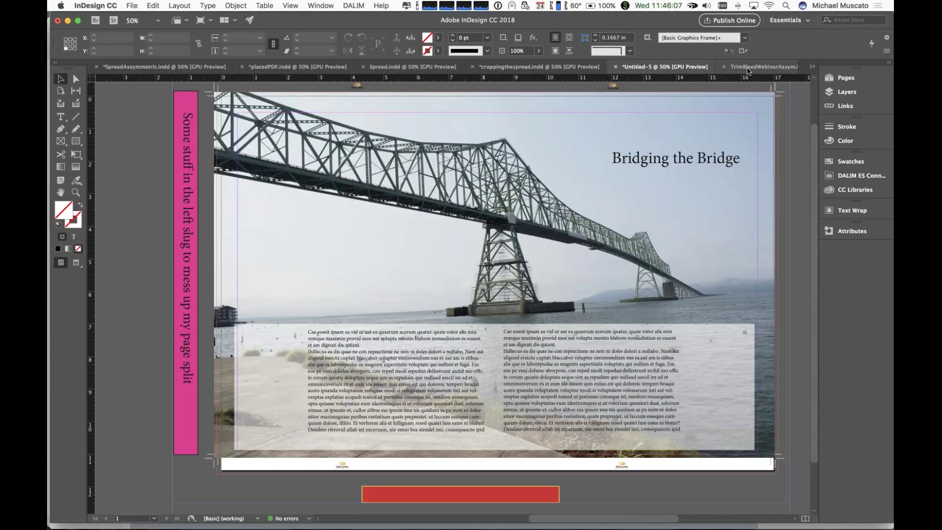
# Crop the placed spread's left side to the page edge and on to the right page, about 9.09 in wide, and switch to TWIST Editor.
pyautogui.click(185, 326)
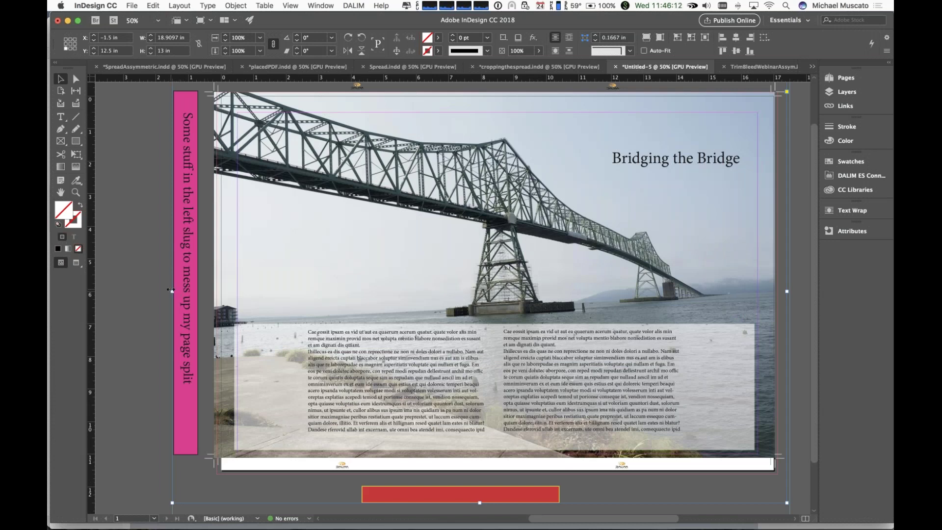
pyautogui.moveTo(170, 290); pyautogui.dragTo(221, 290)
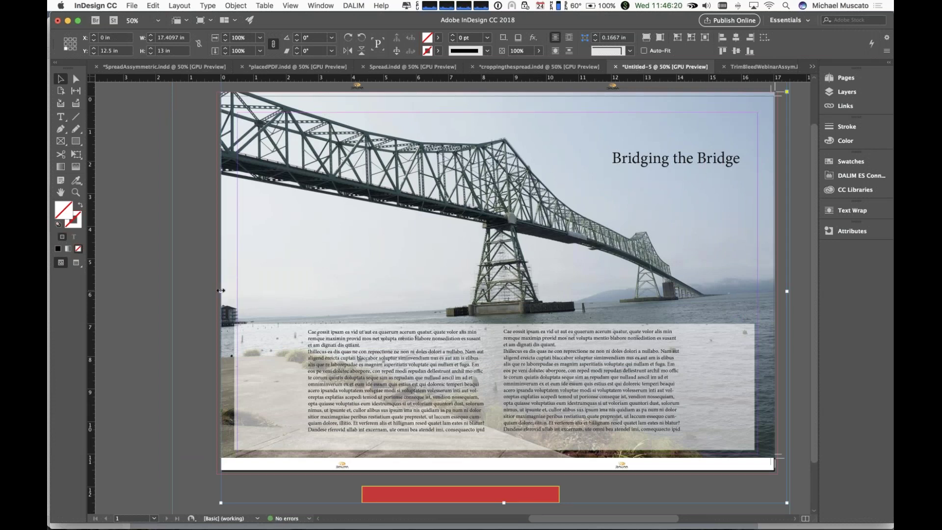
pyautogui.moveTo(221, 291); pyautogui.dragTo(491, 291)
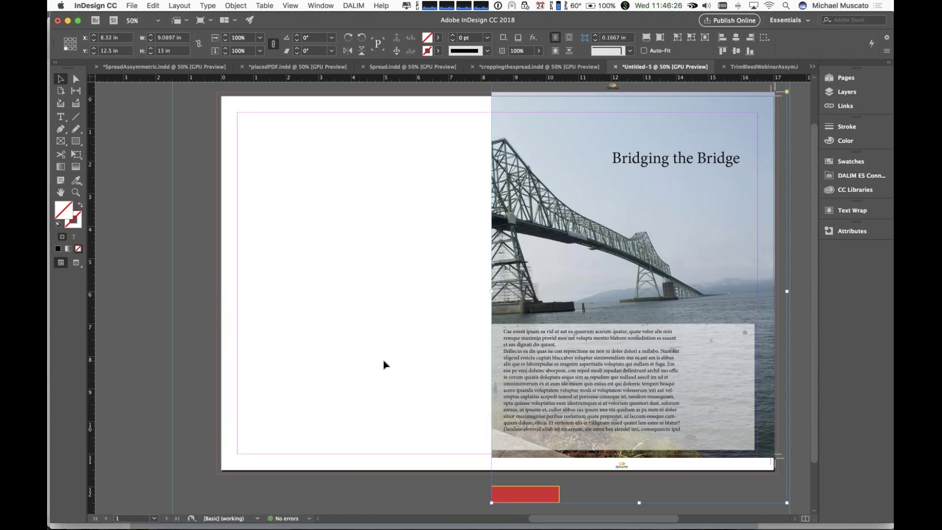
pyautogui.click(384, 364)
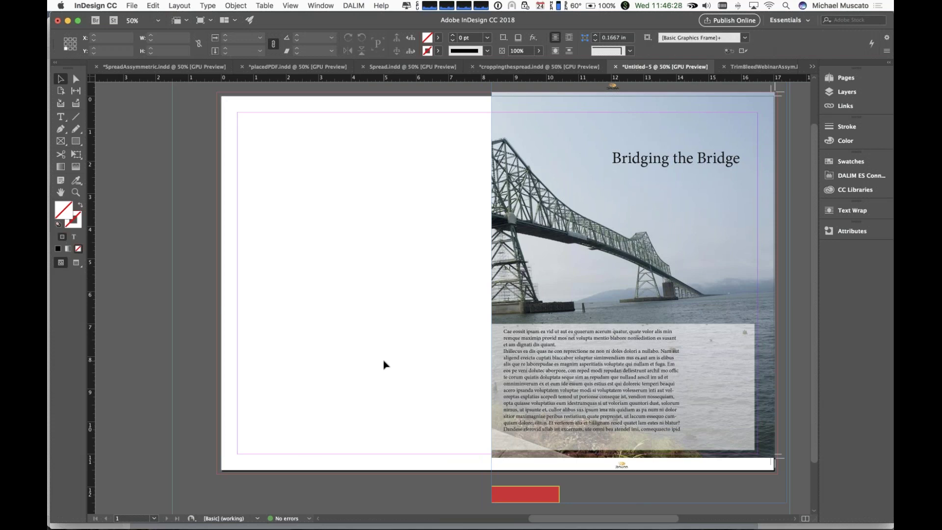
pyautogui.press('super+Tab')
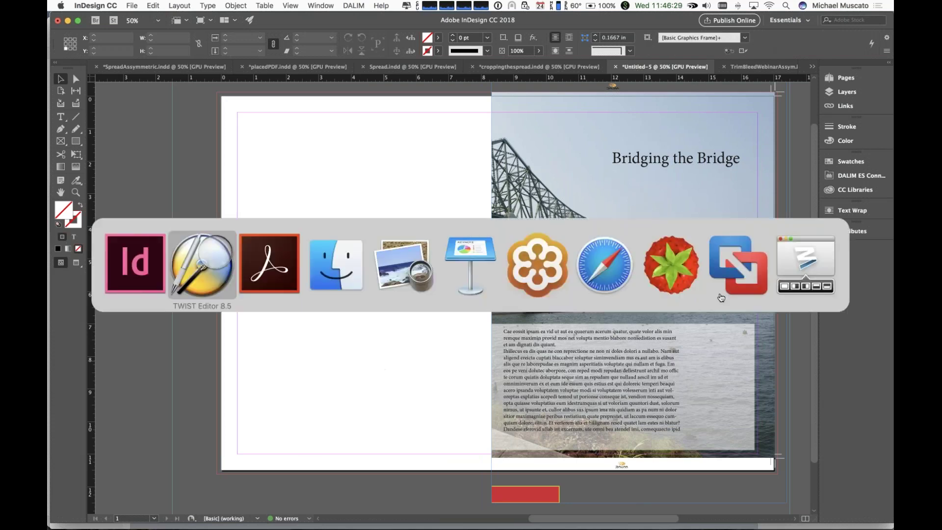
# Switch to the Smultron document and highlight the first crop expression, from [expr [getMem Document MarginMM_Left] through - 3.175].
pyautogui.click(651, 267)
pyautogui.click(451, 270)
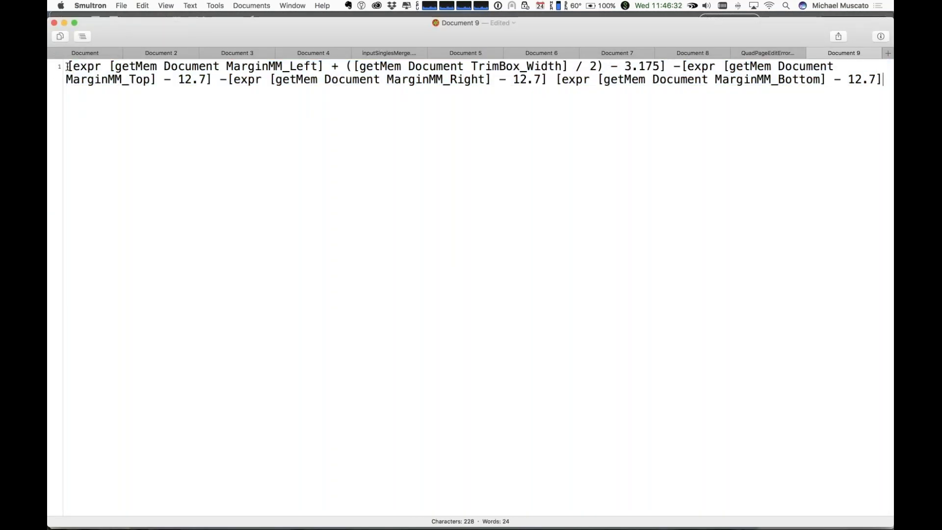
pyautogui.moveTo(68, 67); pyautogui.dragTo(665, 60)
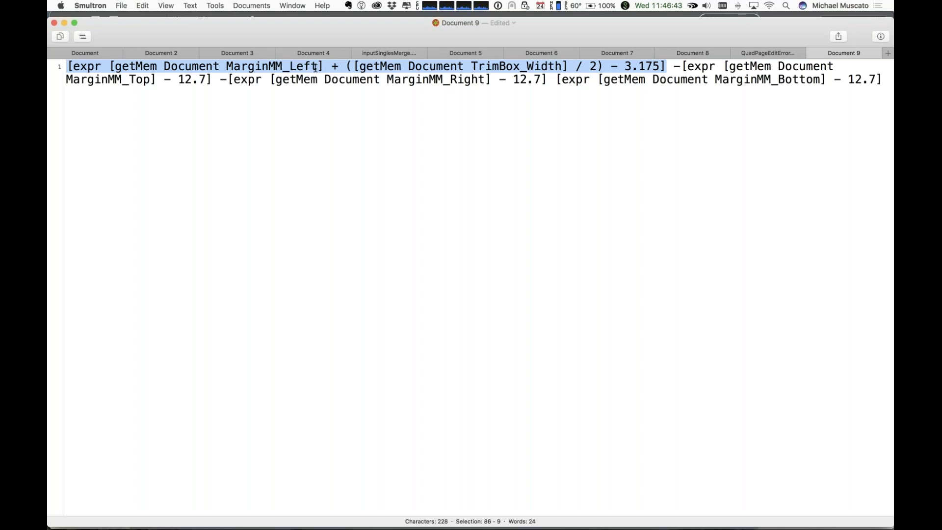
# Restore the placed spread in InDesign with its left side cropped to the page edge, and highlight the [getMem Document TrimBox_Width] / 2 term in Smultron.
pyautogui.press('super+Tab')
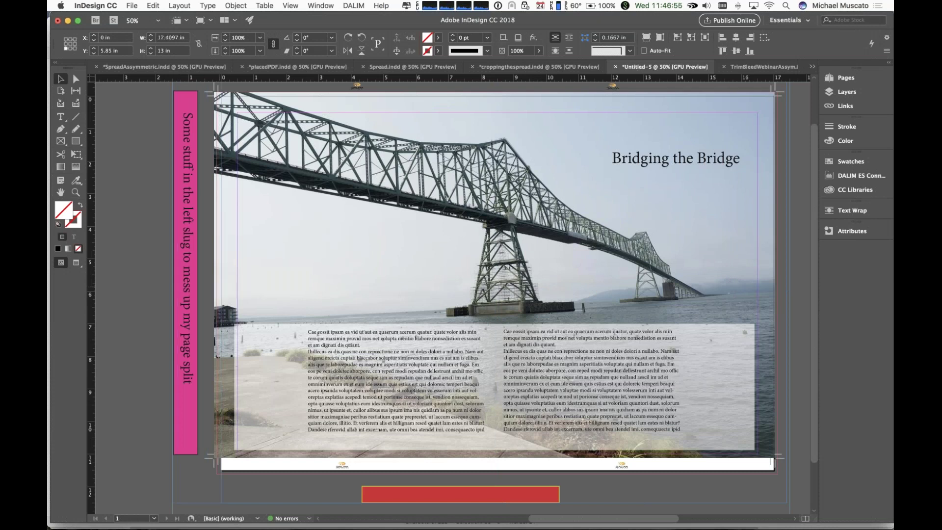
pyautogui.press('super+Tab')
pyautogui.click(378, 67)
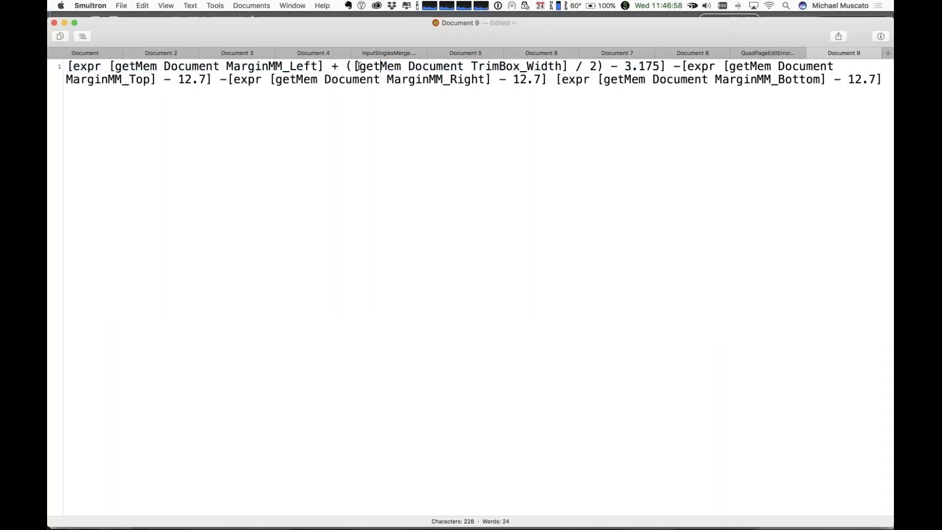
pyautogui.moveTo(352, 66); pyautogui.dragTo(601, 65)
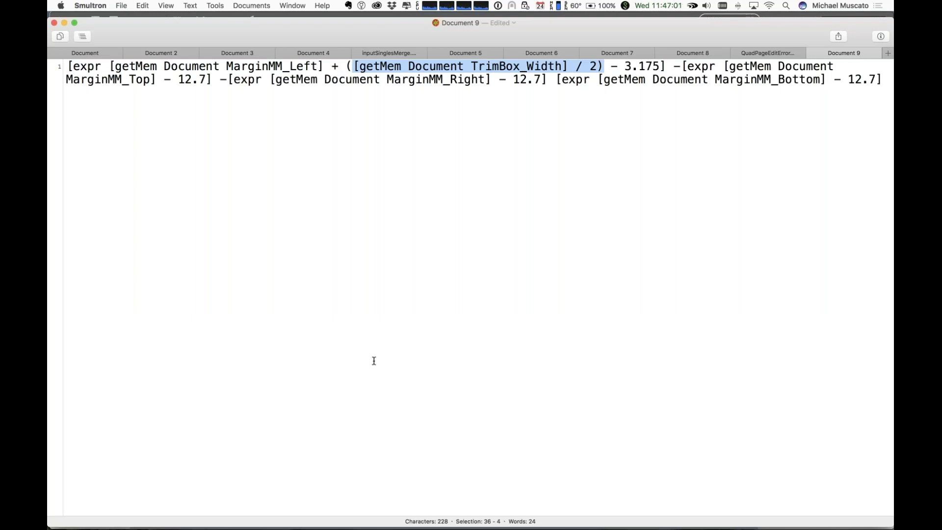
# Crop the placed spread in InDesign to the middle, about 9.05 in wide, and highlight the - 3.175 term in Smultron.
pyautogui.press('super+Tab')
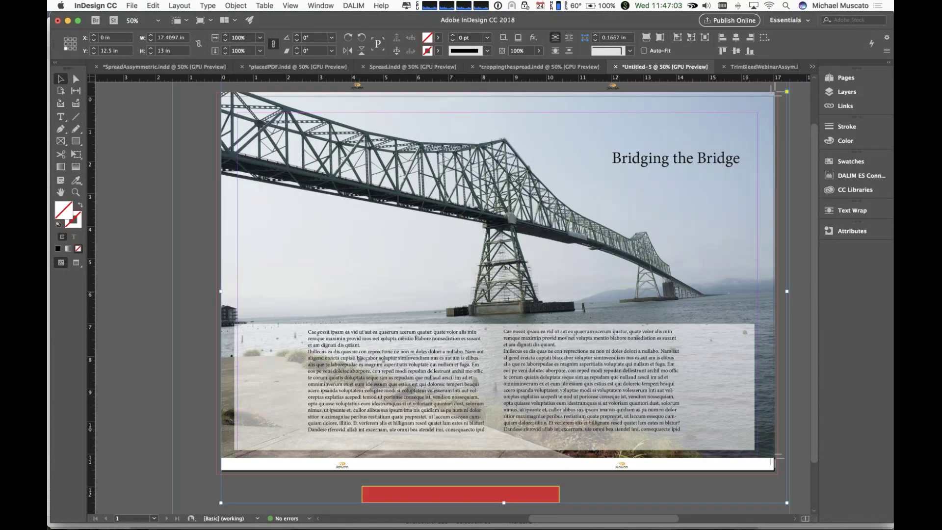
pyautogui.moveTo(221, 291); pyautogui.dragTo(492, 278)
pyautogui.press('super+Tab')
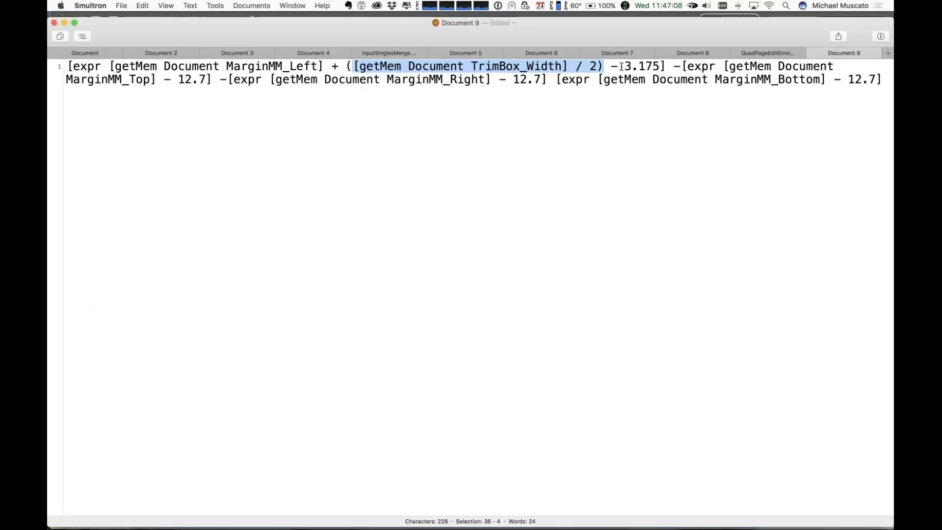
pyautogui.moveTo(613, 66); pyautogui.dragTo(660, 67)
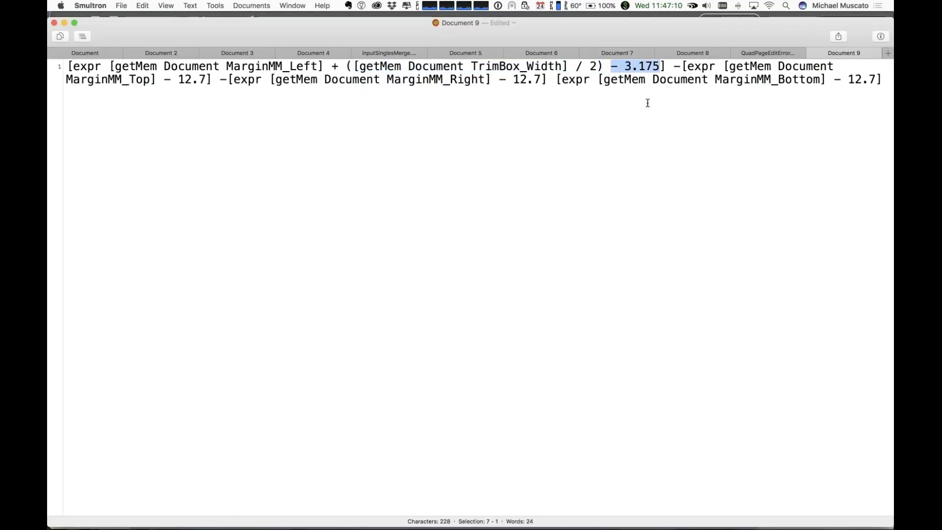
# Extend the cropped spread's left side slightly past the middle, to about 9.19 in wide, and switch to TWIST Editor.
pyautogui.press('super+Tab')
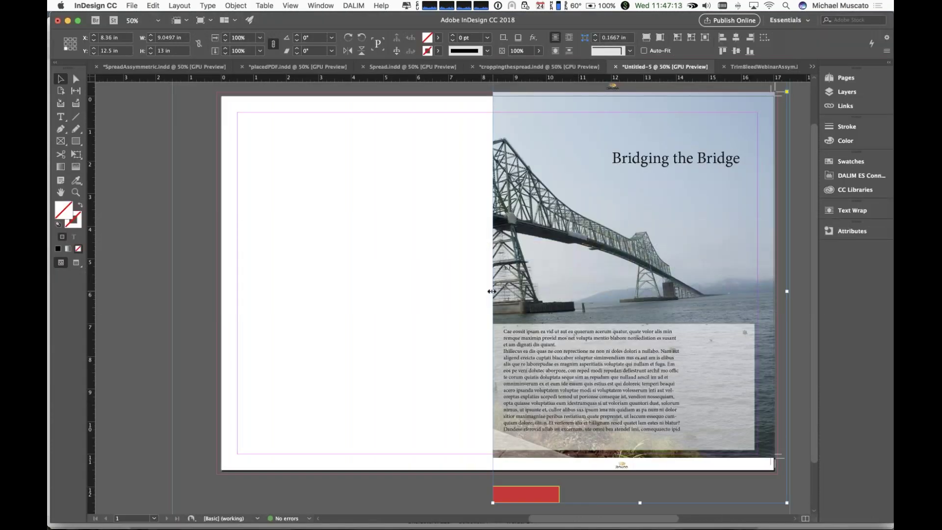
pyautogui.moveTo(491, 292); pyautogui.dragTo(488, 292)
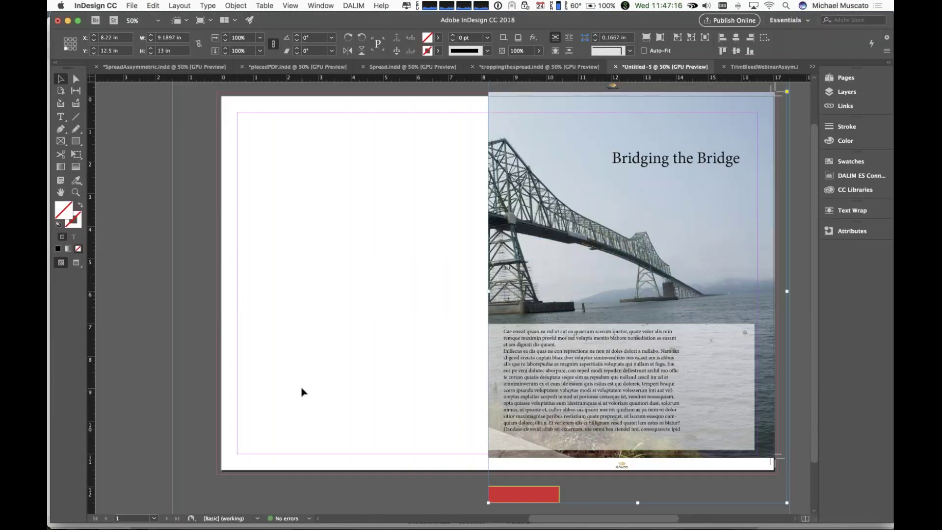
pyautogui.press('super+Tab')
pyautogui.press('Tab')
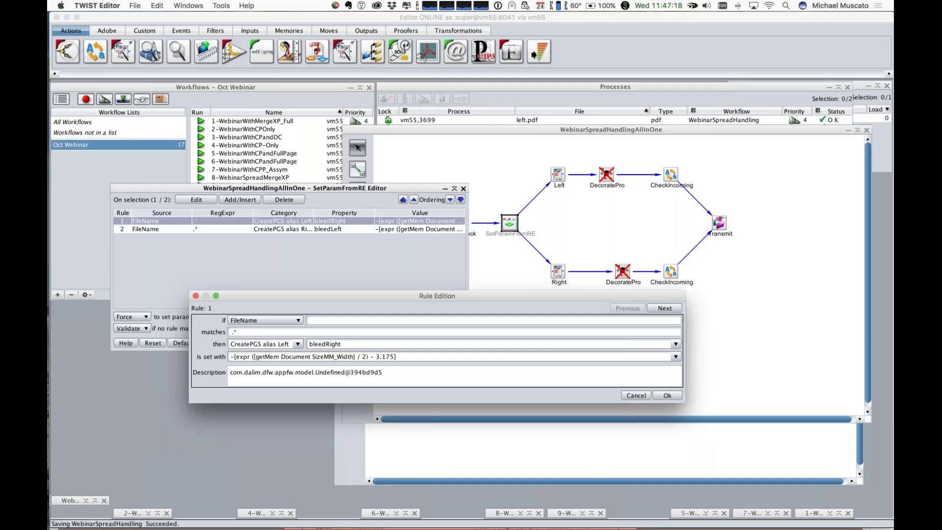
# Dismiss the rule edition and SetParamFromRE editor, and minimize the WebinarSpreadHandlingAllInOne and 3-WebinarWithCPandDC workflow windows.
pyautogui.click(637, 395)
pyautogui.click(418, 343)
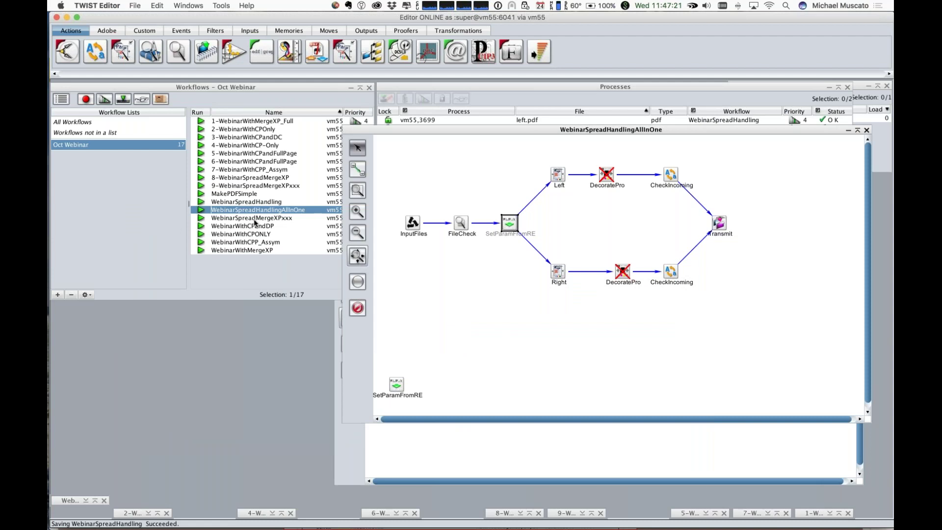
pyautogui.click(254, 219)
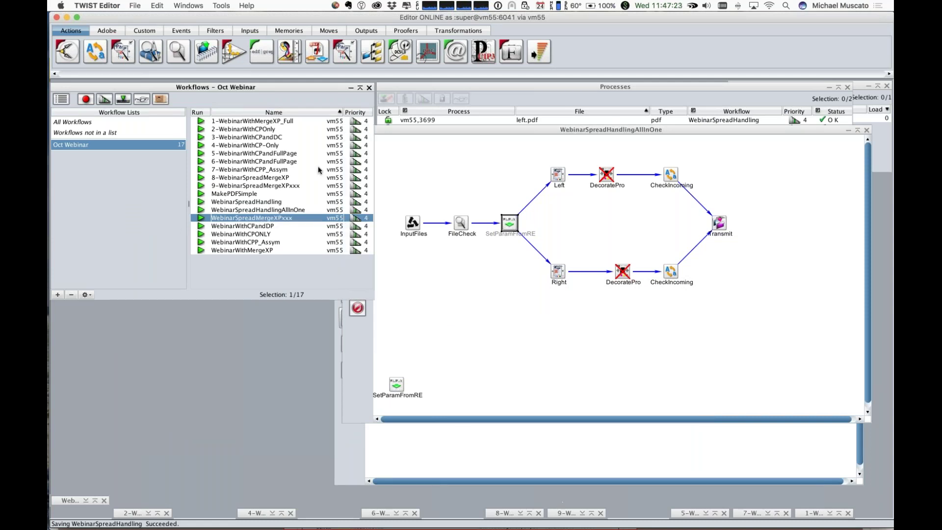
pyautogui.click(849, 131)
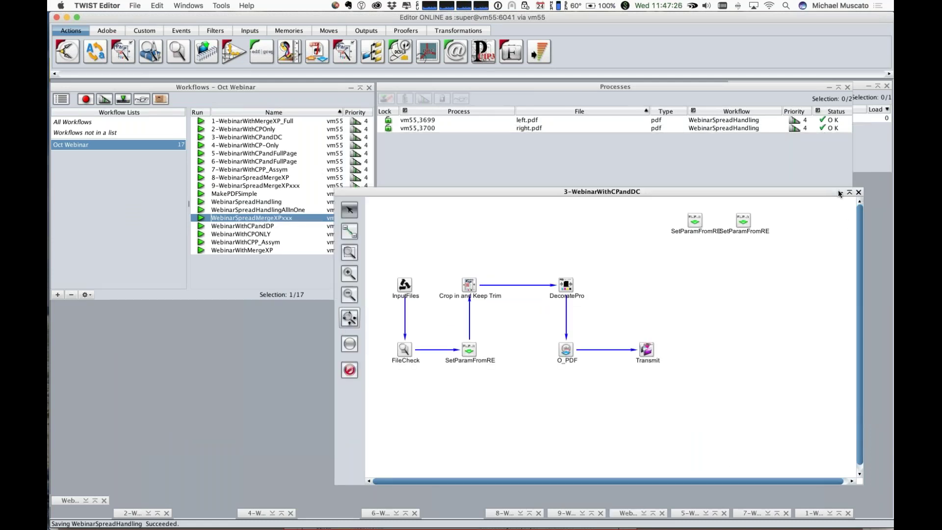
pyautogui.click(839, 192)
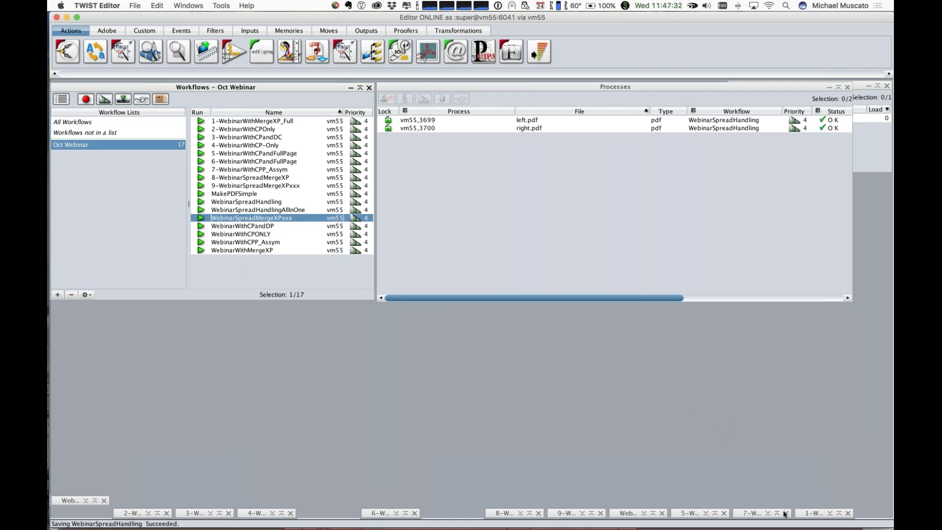
# Look through the minimized workflows and open the WebinarSpreadMergeXPxxx workflow.
pyautogui.click(755, 528)
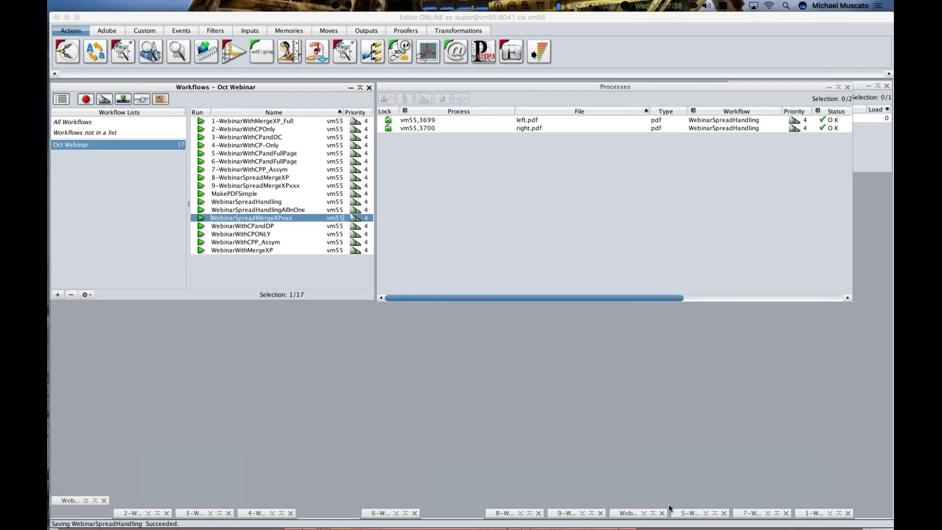
pyautogui.click(626, 513)
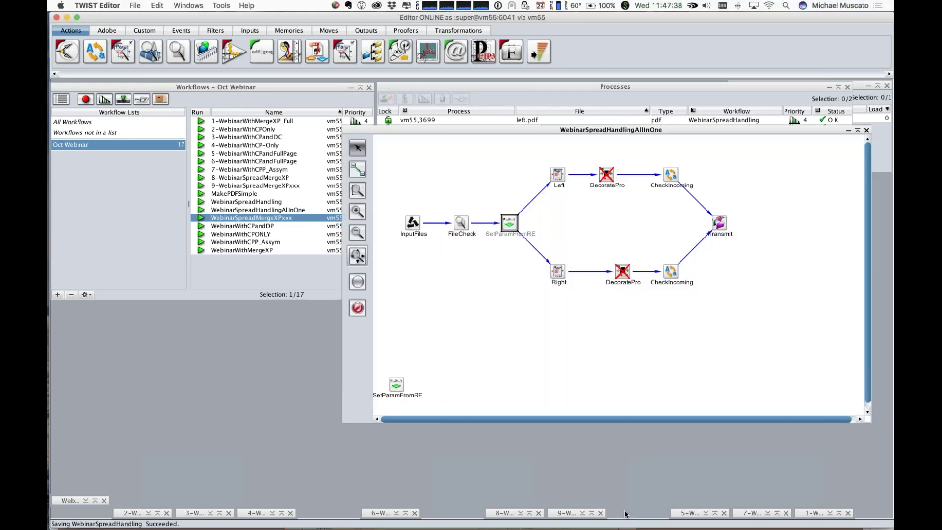
pyautogui.click(688, 513)
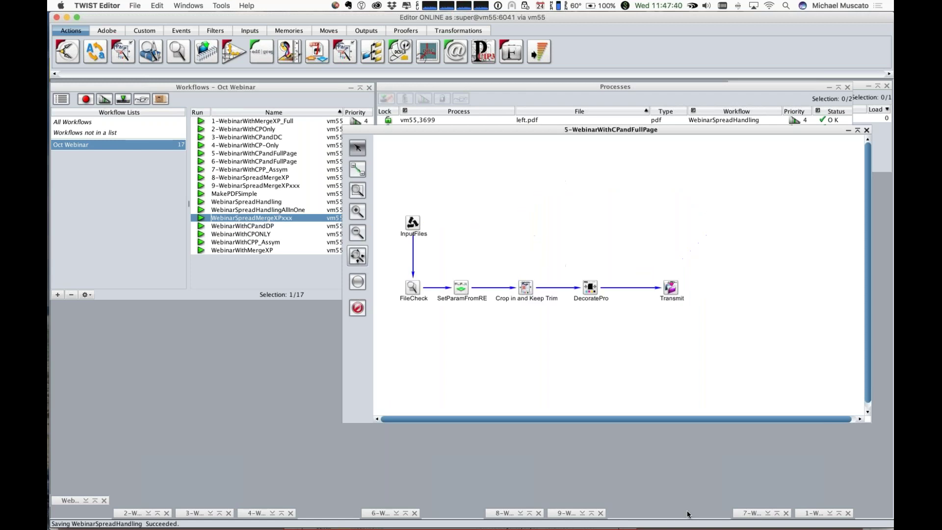
pyautogui.click(65, 500)
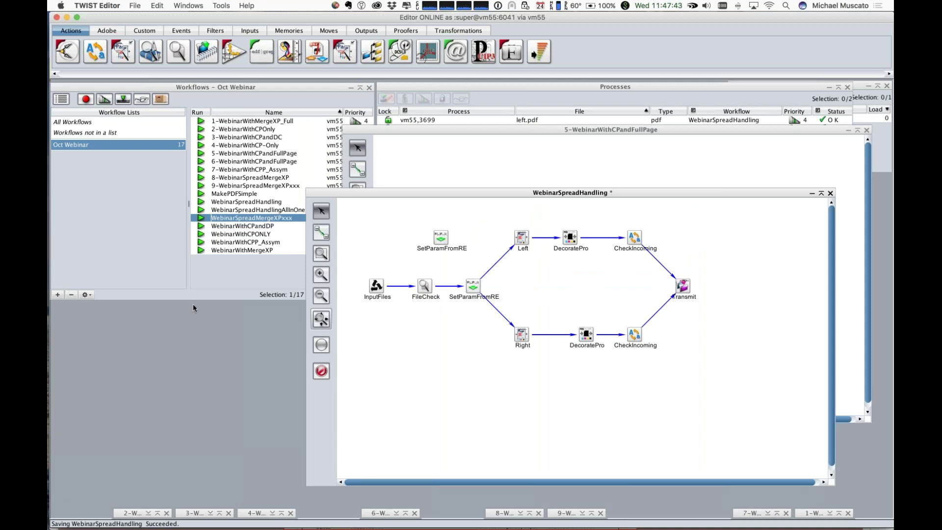
pyautogui.doubleClick(273, 219)
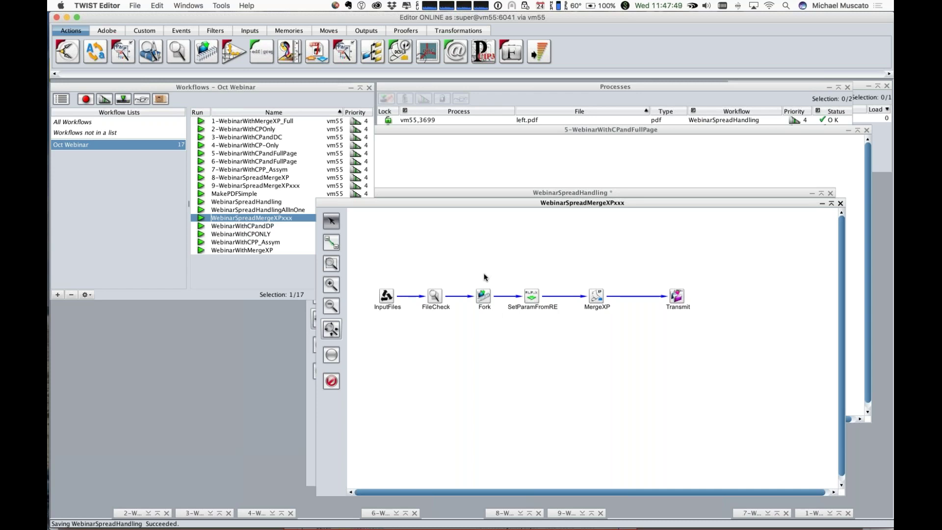
# Submit SplitThis2.pdf to the WebinarSpreadMergeXPxxx workflow after previewing it, and bring the Processes window forward to monitor the job.
pyautogui.click(118, 101)
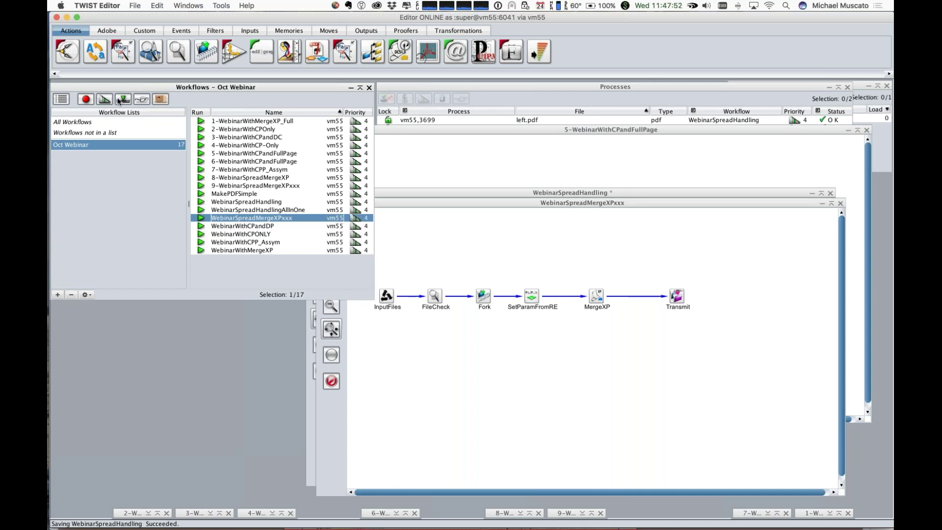
pyautogui.click(119, 101)
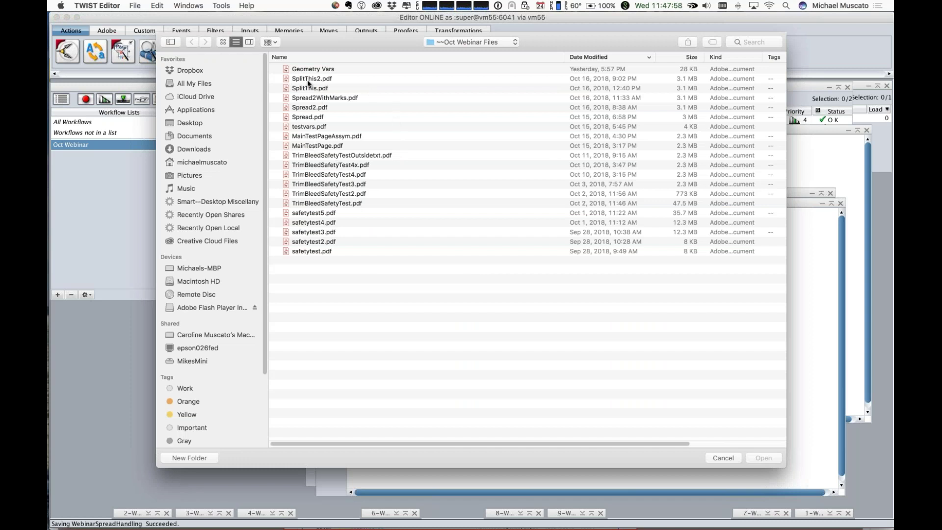
pyautogui.click(308, 80)
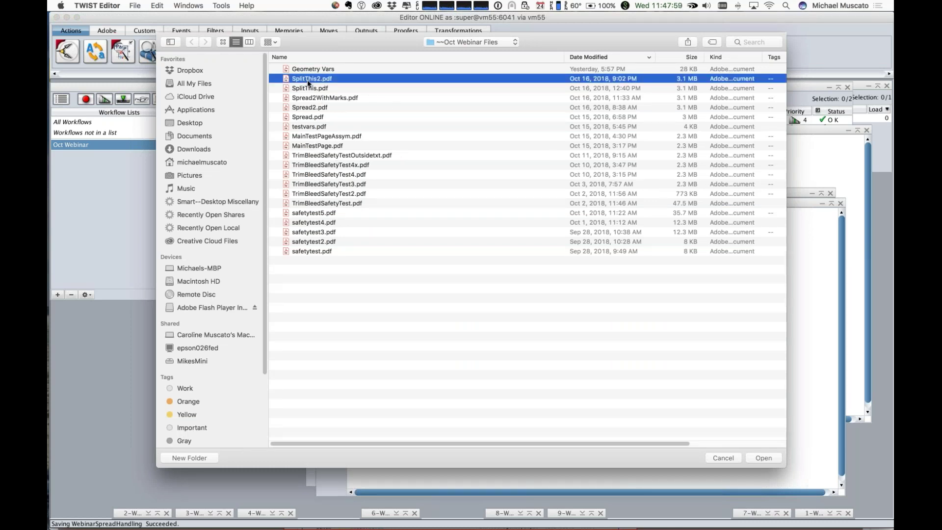
pyautogui.press('space')
pyautogui.press('space')
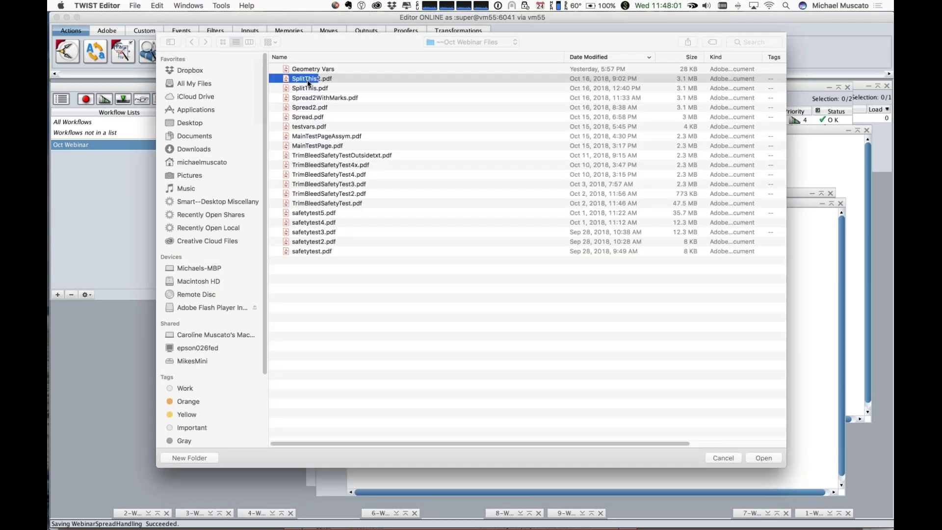
pyautogui.click(770, 458)
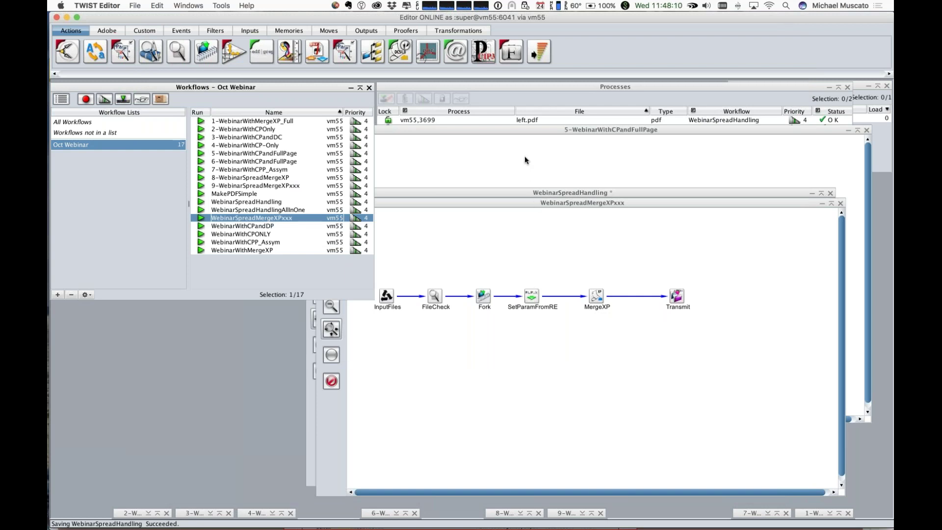
pyautogui.click(519, 86)
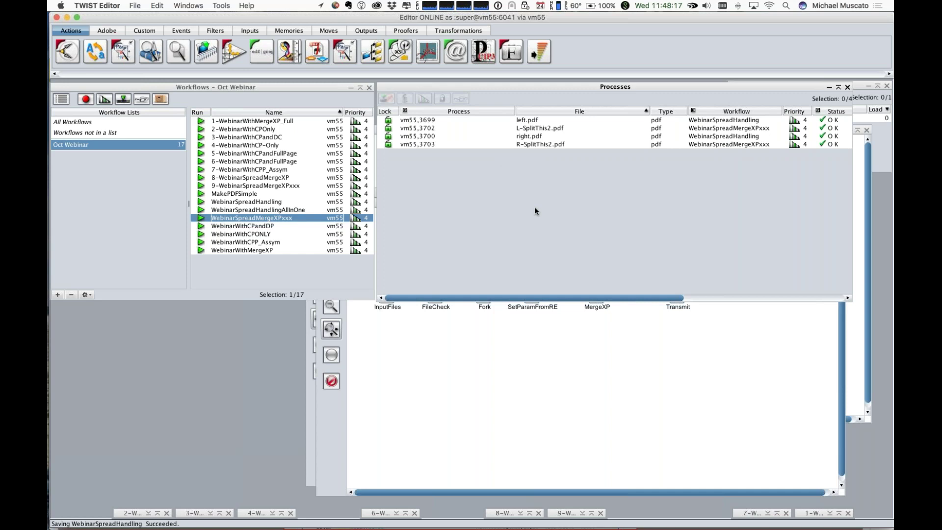
# Open L-SplitThis2.pdf from the WebinarSpreadMergeXPxxx output folder in Finder and fit the page in Acrobat to inspect the left page.
pyautogui.press('super+Tab')
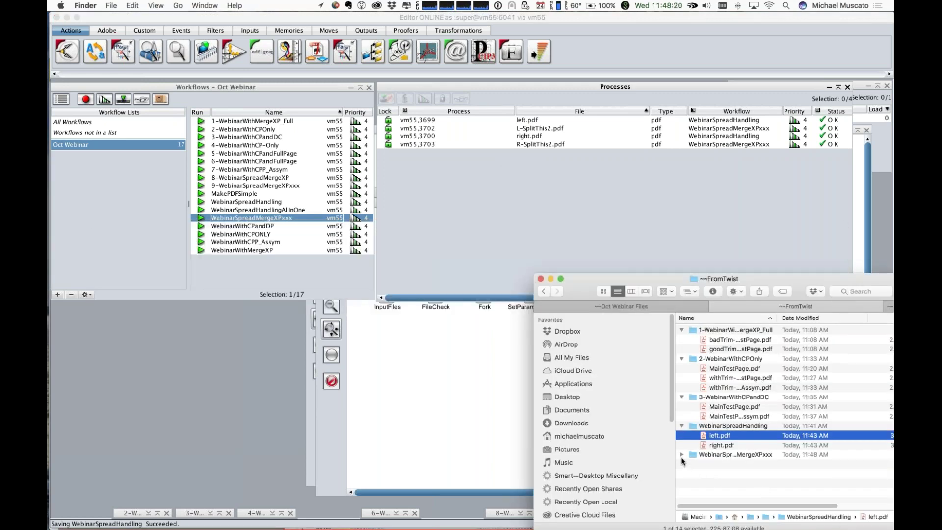
pyautogui.click(681, 455)
pyautogui.click(748, 466)
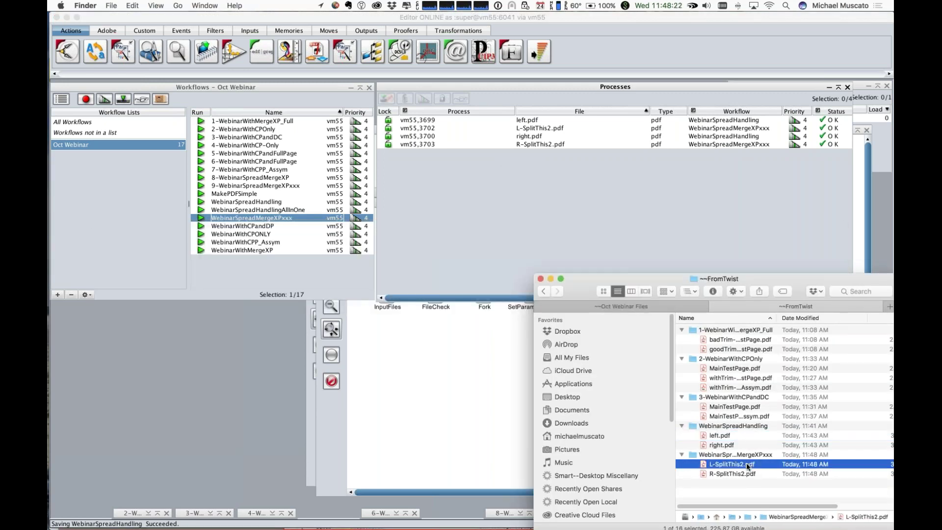
pyautogui.doubleClick(748, 466)
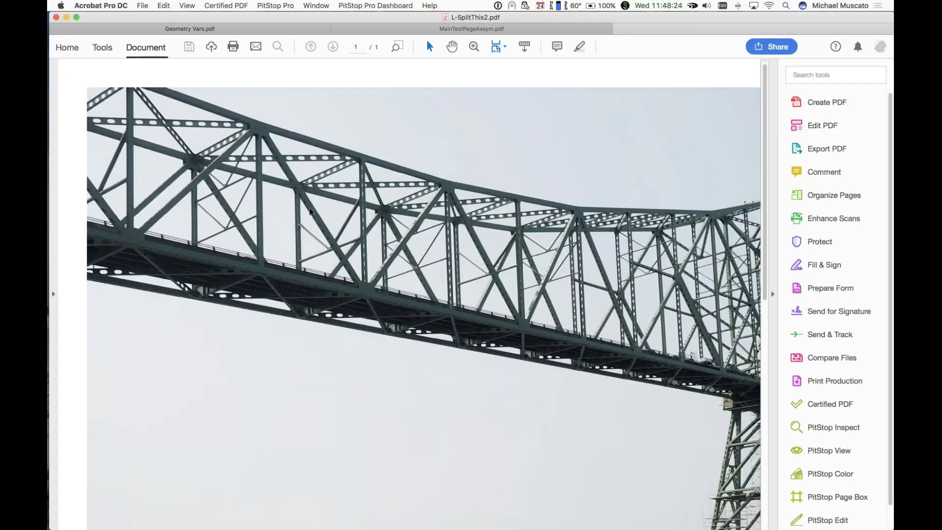
pyautogui.press('super+0')
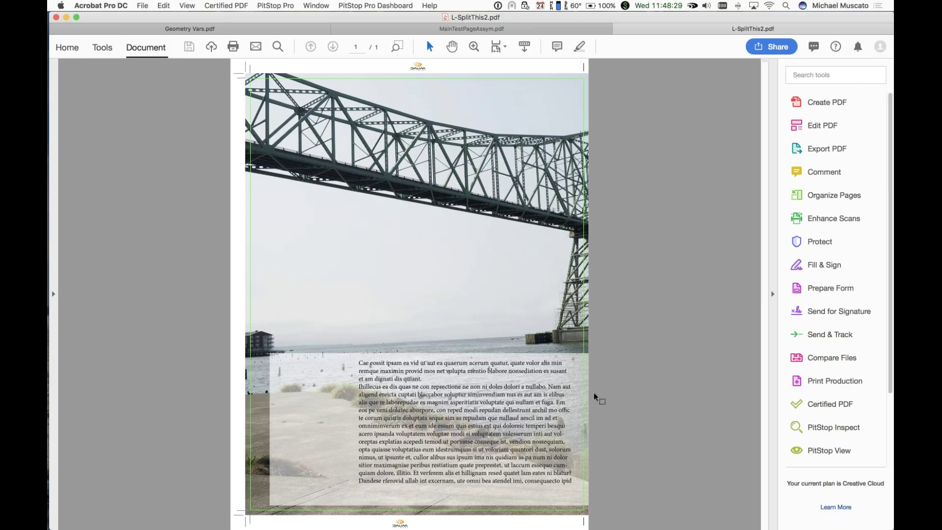
# Open R-SplitThis2.pdf from the same output folder to inspect the right page's crop and trim marks.
pyautogui.press('super+Tab')
pyautogui.click(746, 475)
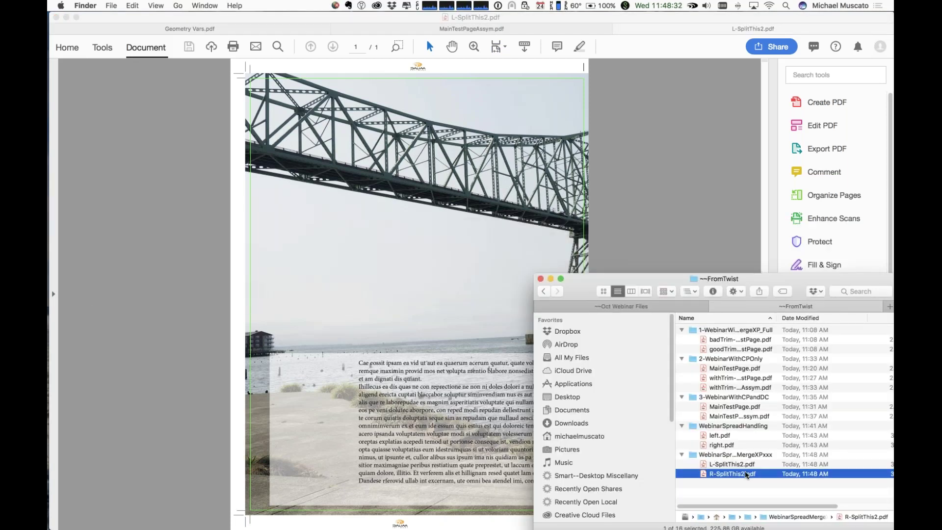
pyautogui.doubleClick(746, 474)
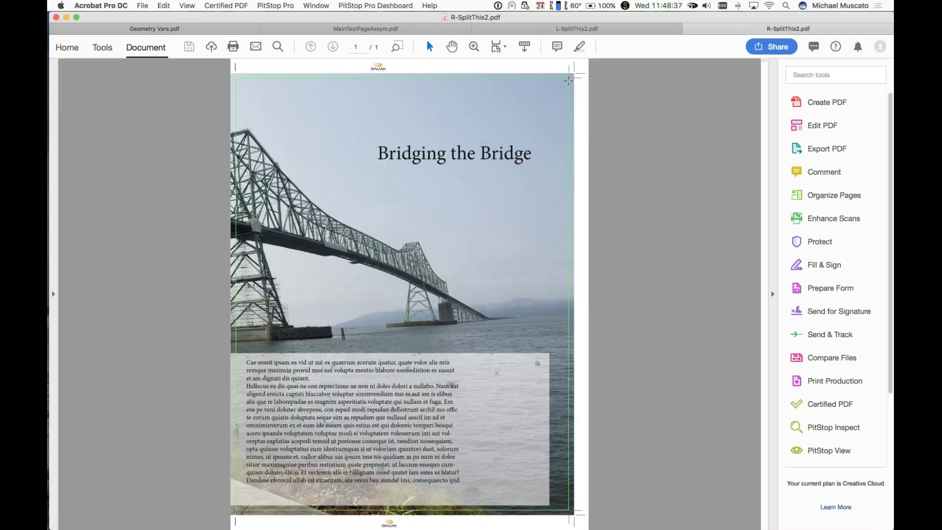
pyautogui.moveTo(220, 507)
# Return to TWIST Editor and select the Fork and MergeXP actions in the WebinarSpreadMergeXPxxx workflow.
pyautogui.press('super+Tab')
pyautogui.press('super+Tab')
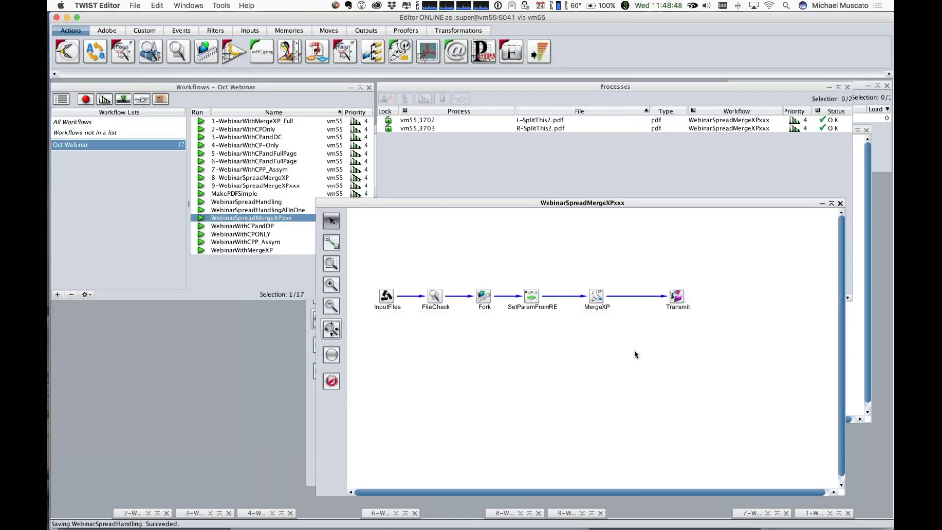
pyautogui.click(488, 304)
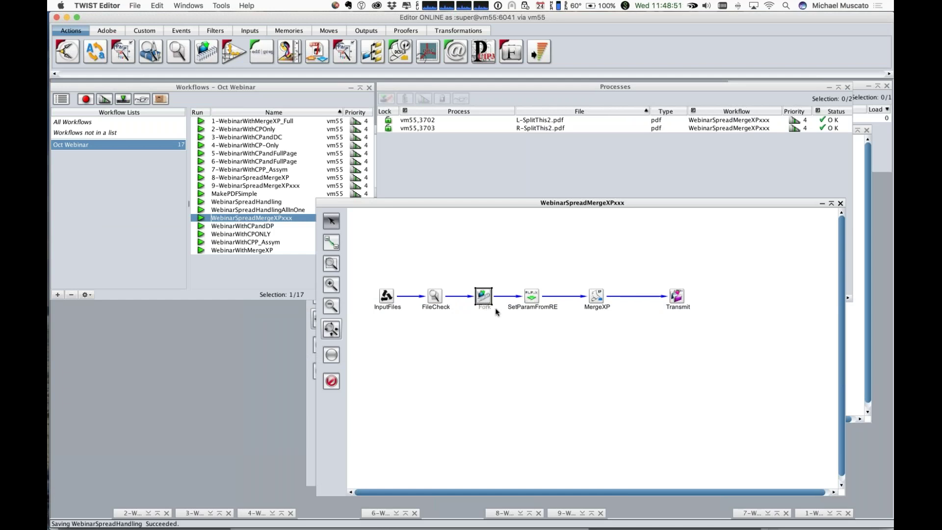
pyautogui.click(597, 300)
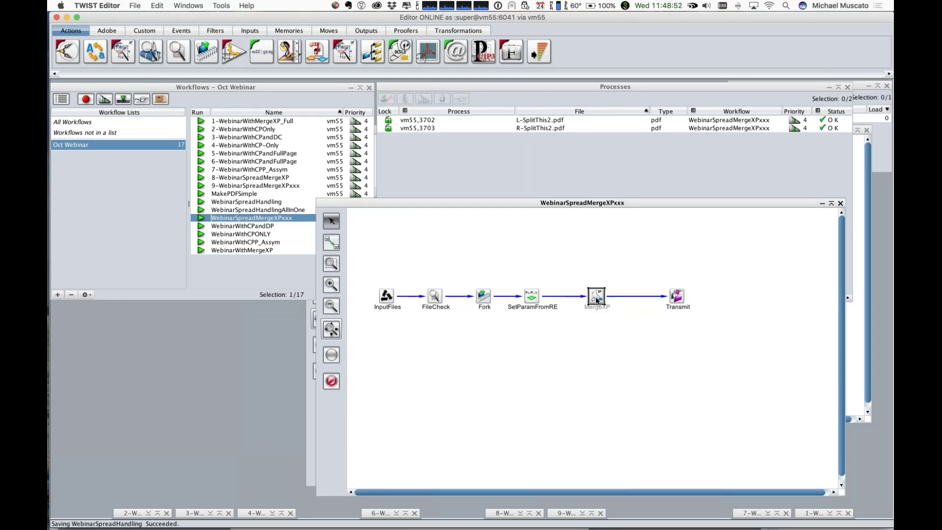
# Review the Fork action's number setting and both SetParamFromRE rules that assign the left and right MergeXP parameter files.
pyautogui.doubleClick(484, 299)
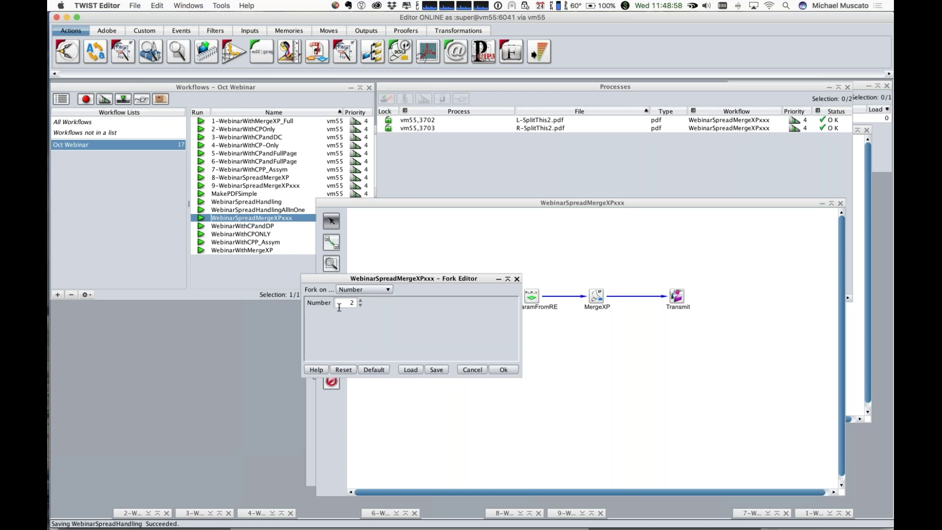
pyautogui.click(504, 370)
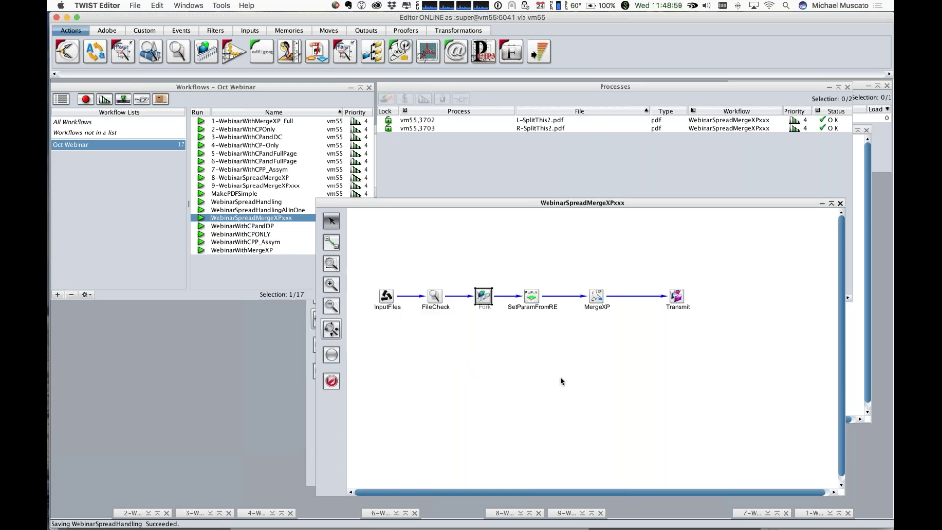
pyautogui.doubleClick(532, 294)
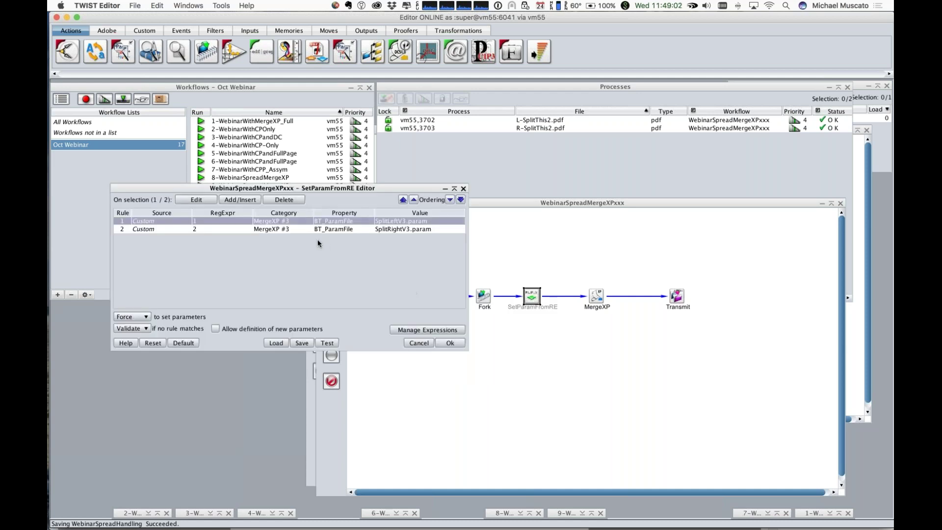
pyautogui.doubleClick(271, 222)
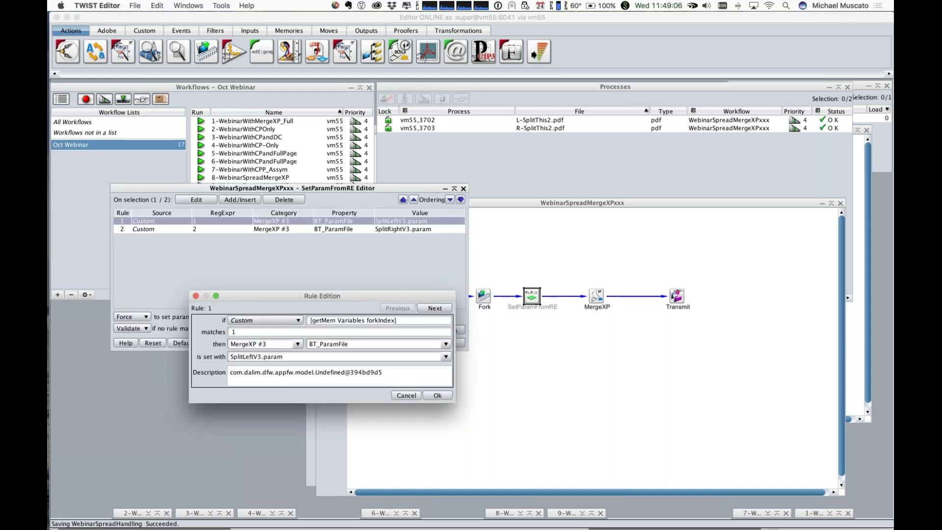
pyautogui.moveTo(248, 331); pyautogui.dragTo(215, 333)
pyautogui.click(435, 309)
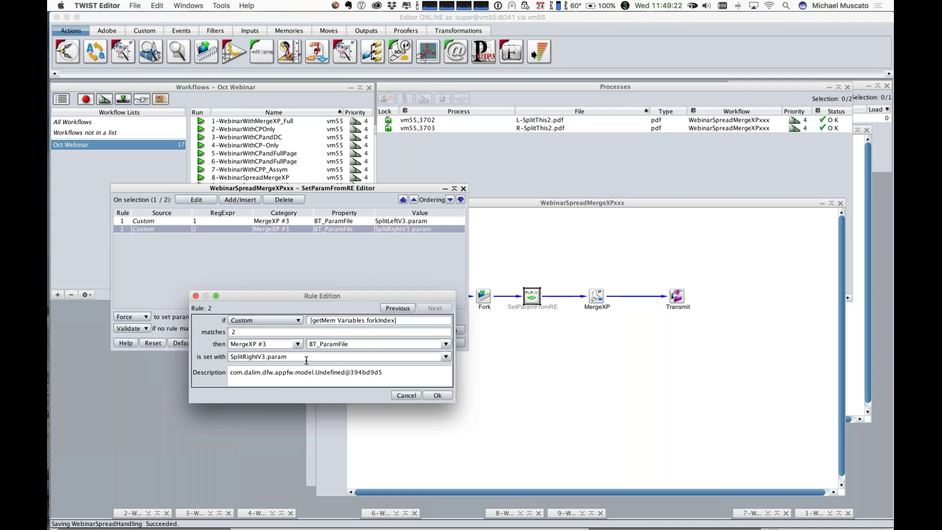
pyautogui.click(405, 395)
pyautogui.click(395, 393)
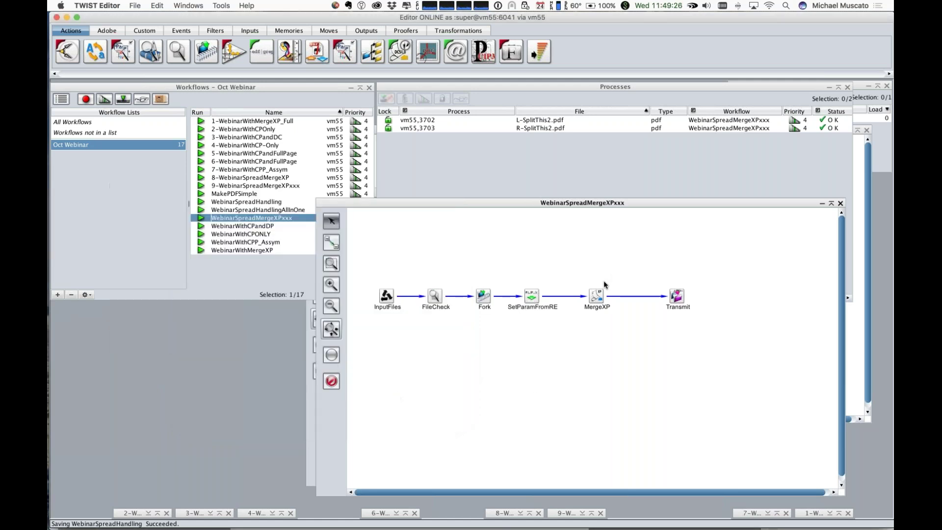
# Open the MergeXP action's settings and load the saved SplitRightV3 settings into it.
pyautogui.click(597, 295)
pyautogui.doubleClick(598, 296)
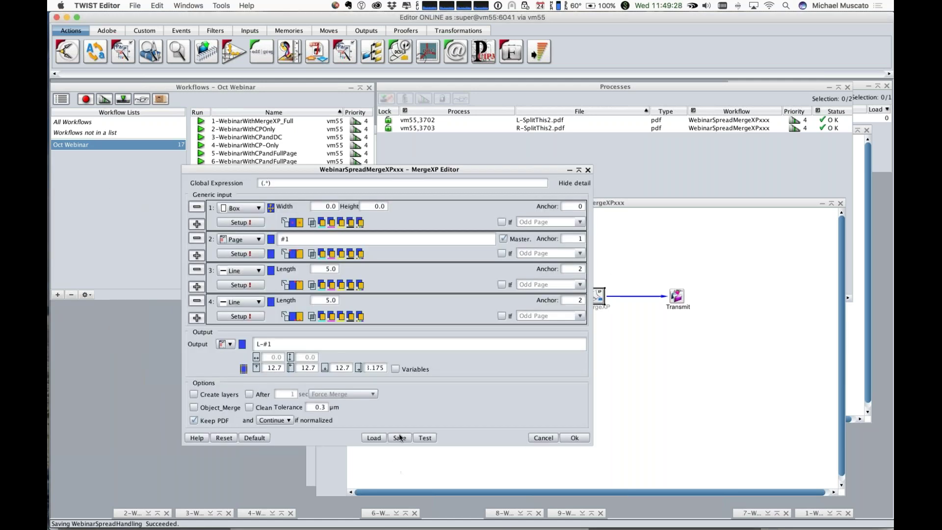
pyautogui.click(374, 438)
pyautogui.click(482, 256)
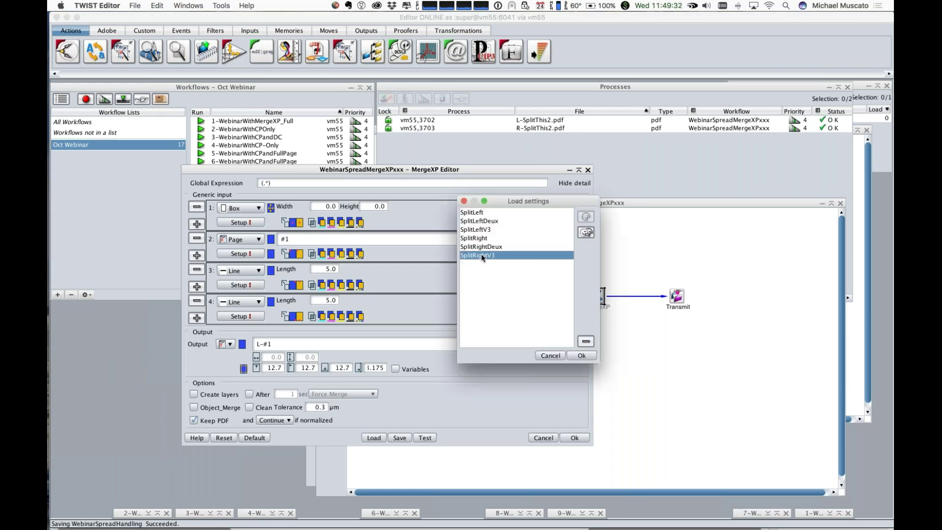
pyautogui.doubleClick(482, 255)
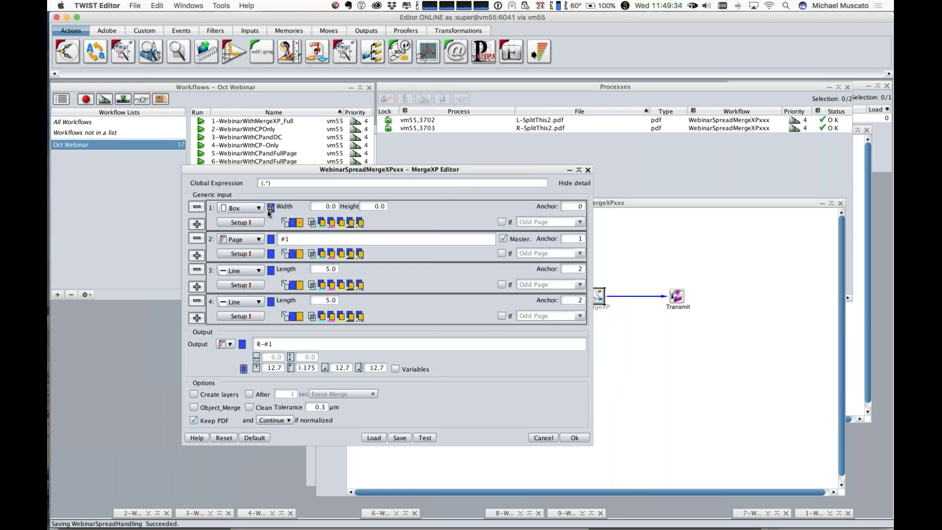
# Open the Box element's DPL setup and examine the half-trim-width term and added offset in its Window expression.
pyautogui.click(240, 222)
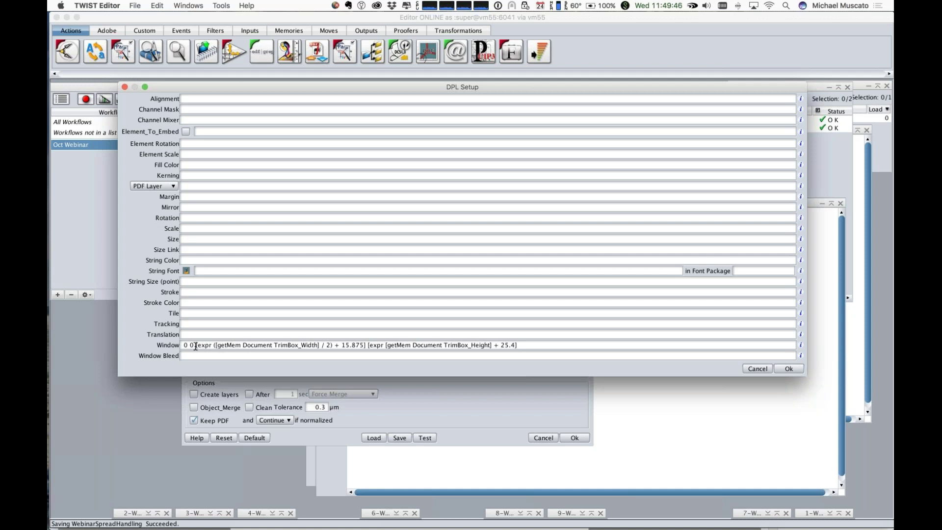
pyautogui.moveTo(320, 345); pyautogui.dragTo(210, 344)
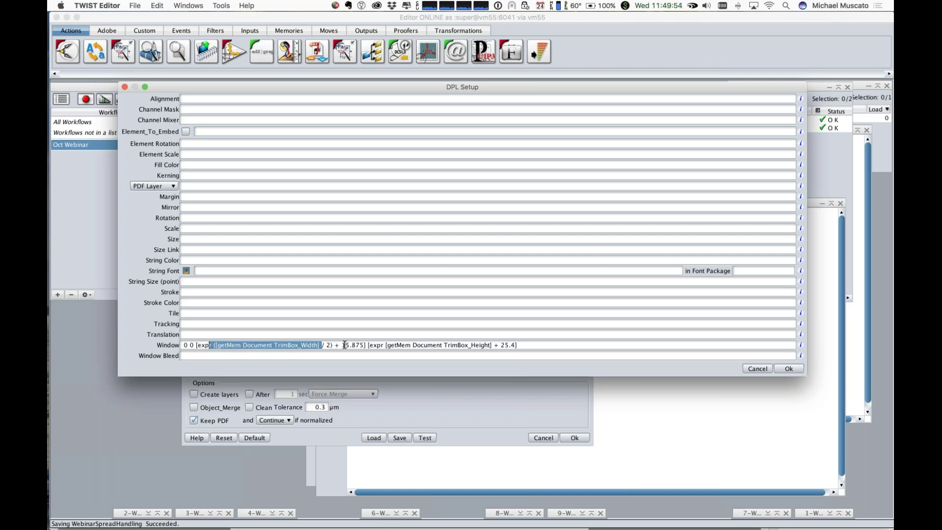
pyautogui.moveTo(342, 345); pyautogui.dragTo(364, 343)
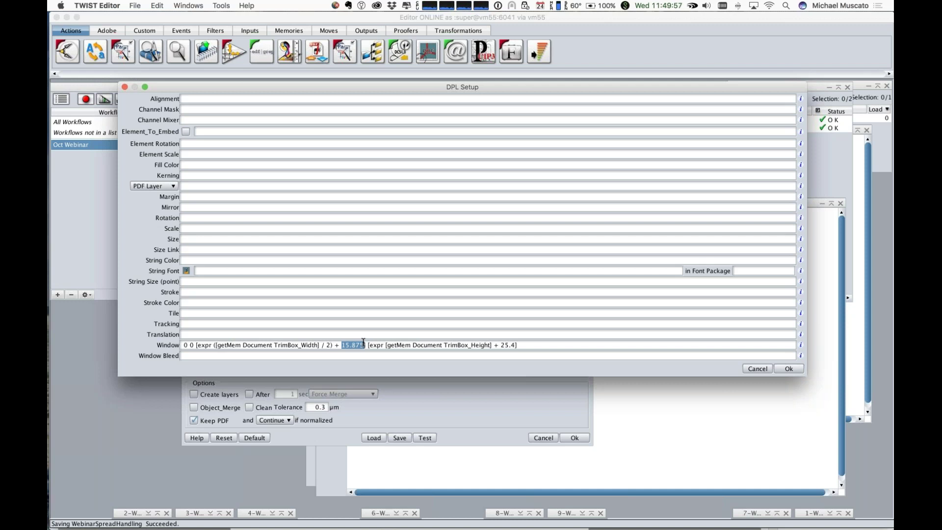
# Check the spread's centre edge in InDesign, return to TWIST Editor to examine the Window expression's height term, and dismiss the Box setup.
pyautogui.press('super+Tab')
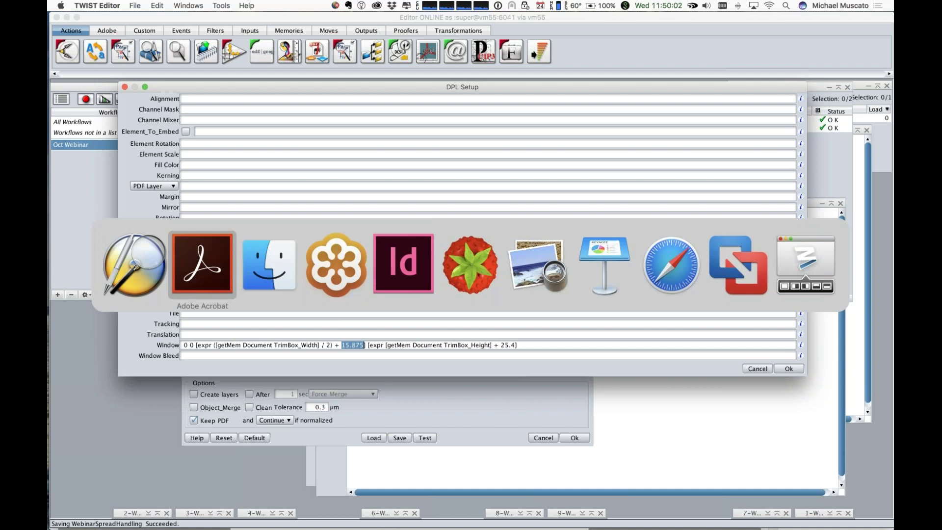
pyautogui.press('super+Tab')
pyautogui.press('super+Tab')
pyautogui.press('super+Tab')
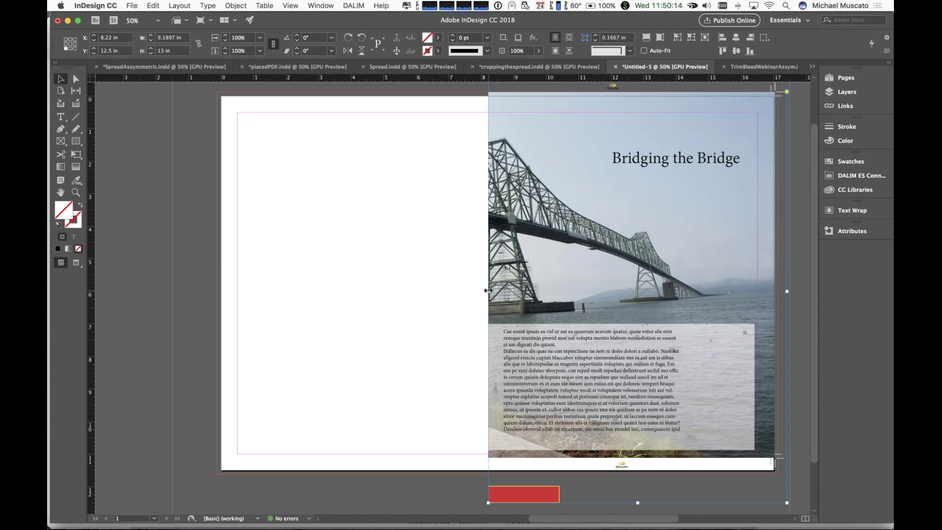
pyautogui.press('super+Tab')
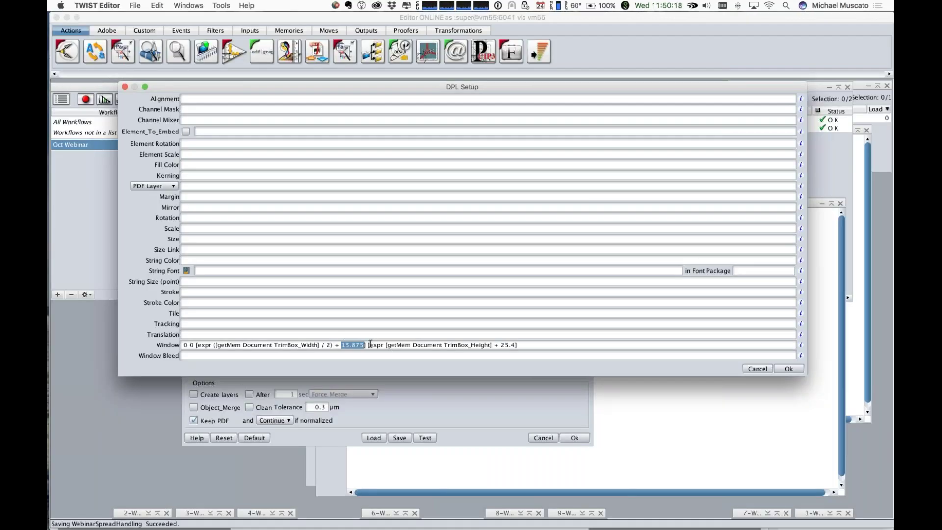
pyautogui.moveTo(367, 345); pyautogui.dragTo(554, 350)
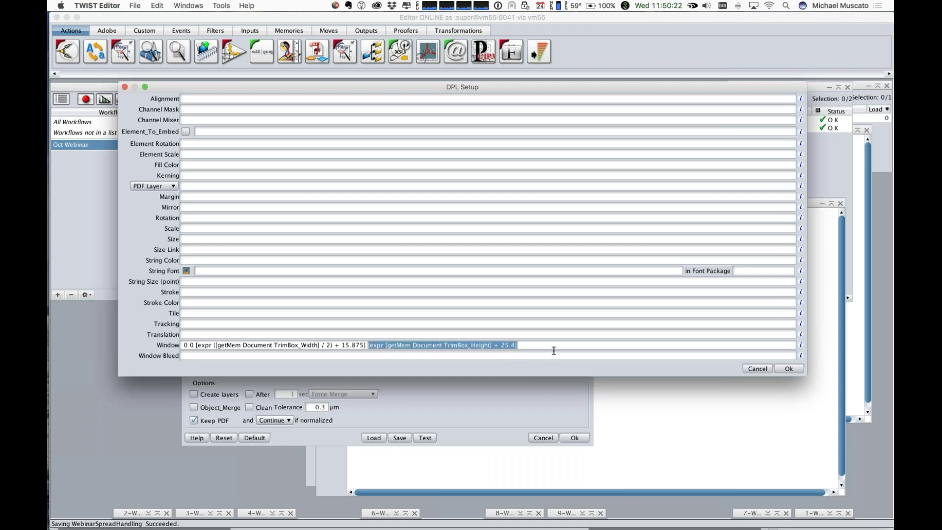
pyautogui.click(758, 369)
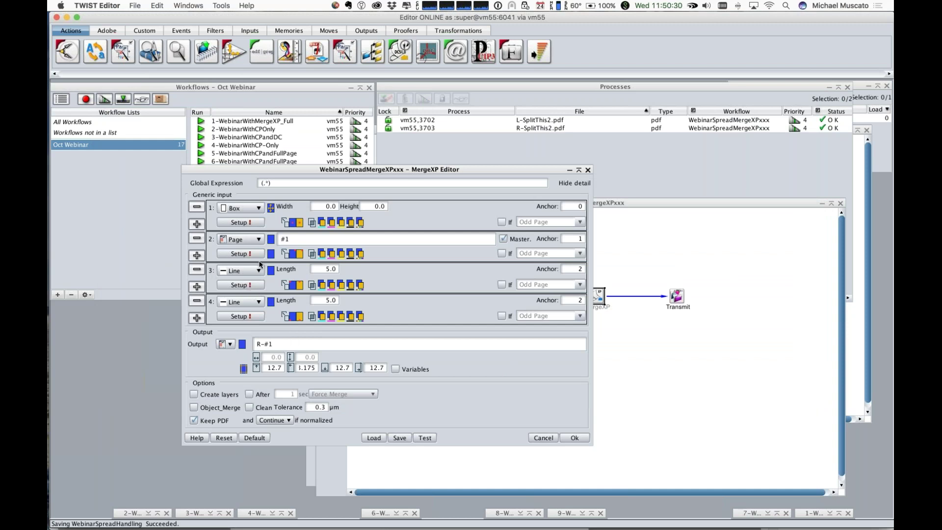
# Examine the Page element's placement setting and the four output margin values in the MergeXP settings.
pyautogui.click(271, 254)
pyautogui.click(243, 368)
pyautogui.doubleClick(268, 367)
pyautogui.doubleClick(301, 368)
pyautogui.click(271, 369)
pyautogui.click(345, 369)
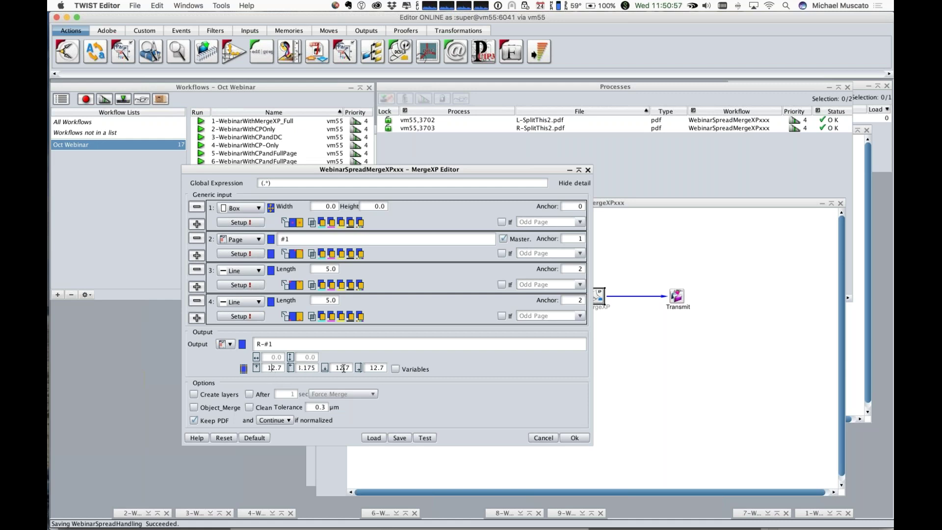
pyautogui.click(374, 368)
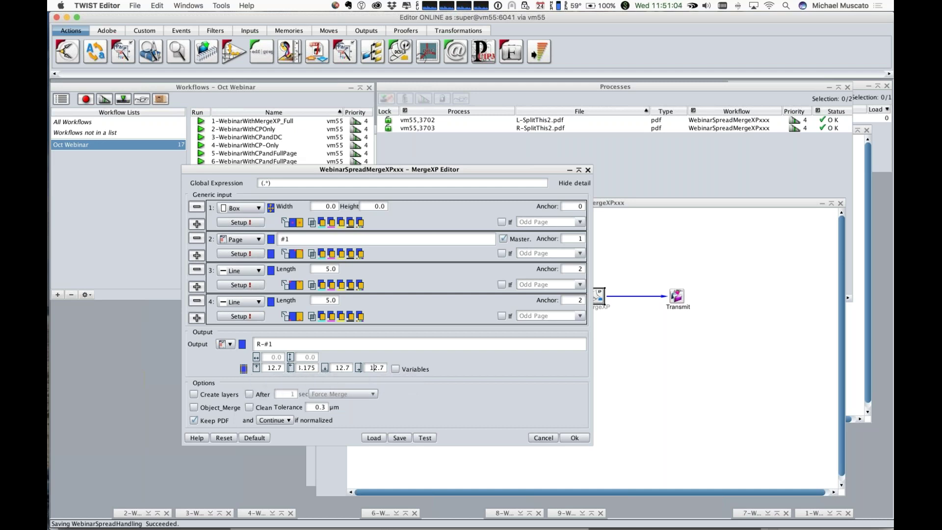
# In InDesign, extend the placed right-page frame's inner edge across the spread centre to X 8 in, and return to TWIST Editor.
pyautogui.press('super+Tab')
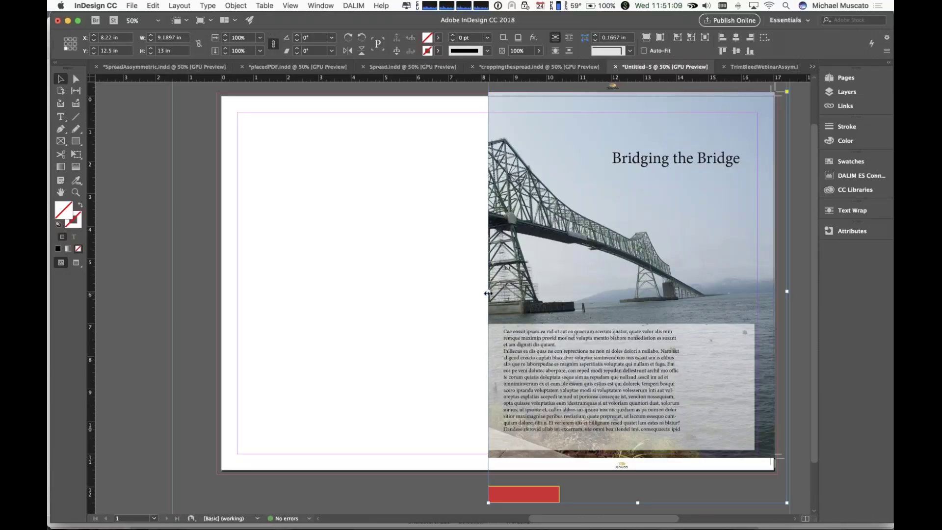
pyautogui.moveTo(488, 293); pyautogui.dragTo(481, 294)
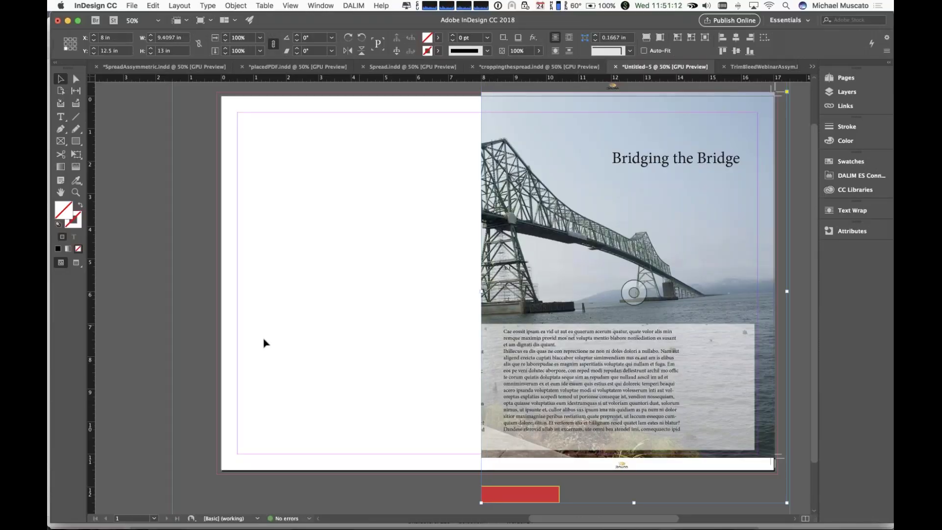
pyautogui.press('super+Tab')
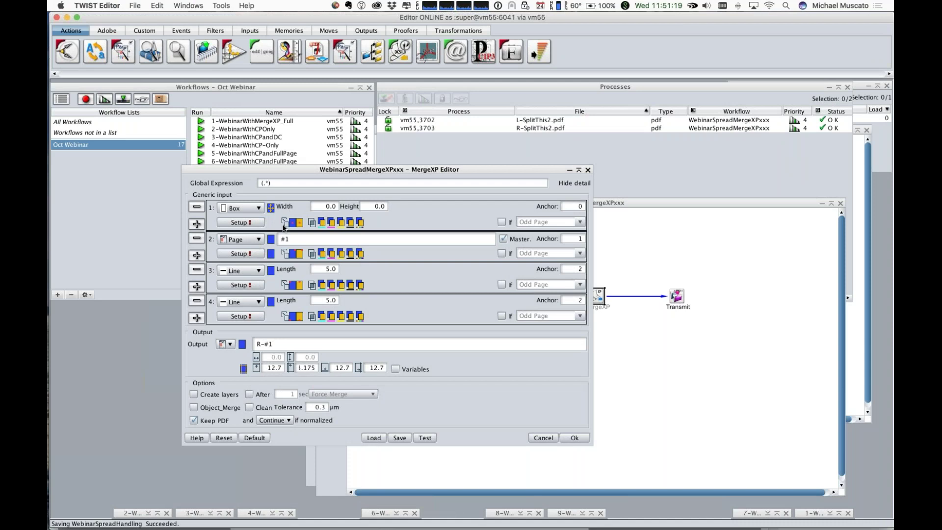
# Reopen the Box element's DPL setup, widen the dialog, and review the full Window expression without changing it.
pyautogui.click(236, 223)
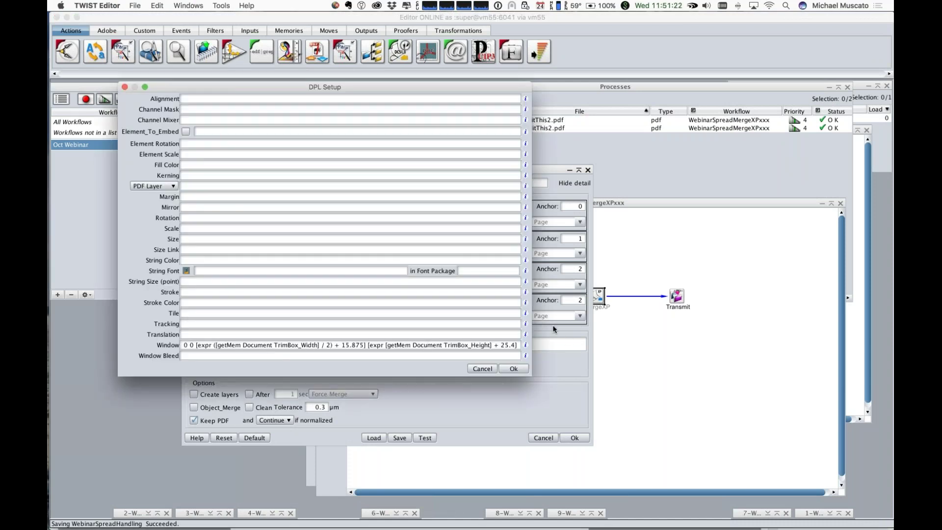
pyautogui.moveTo(528, 305); pyautogui.dragTo(868, 295)
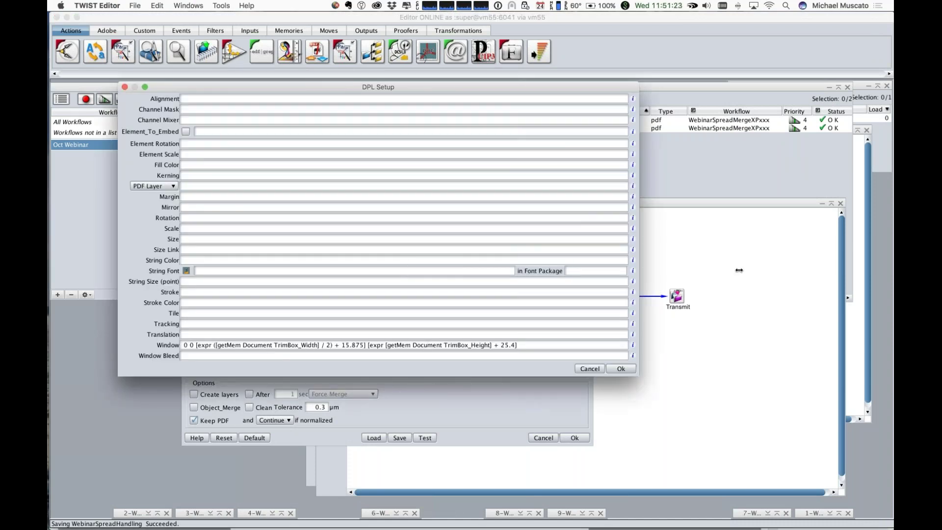
pyautogui.moveTo(524, 340); pyautogui.dragTo(127, 364)
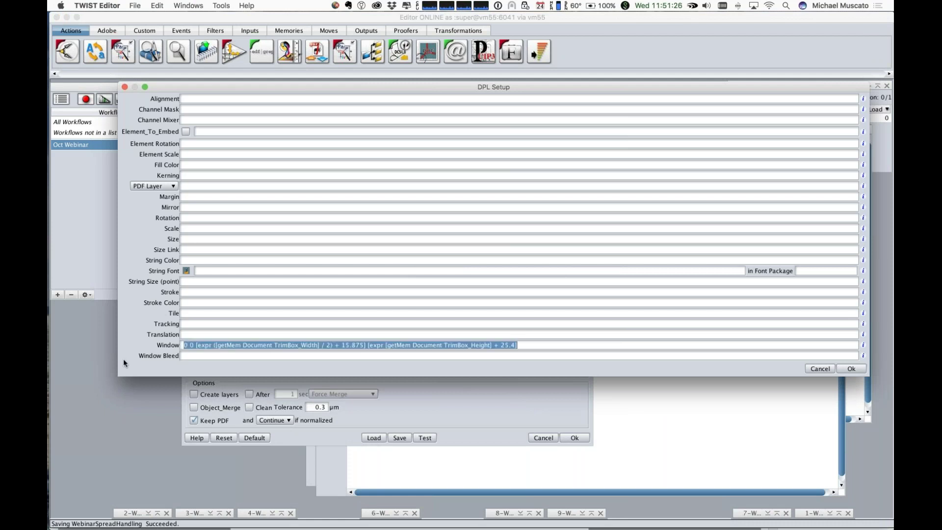
pyautogui.click(812, 369)
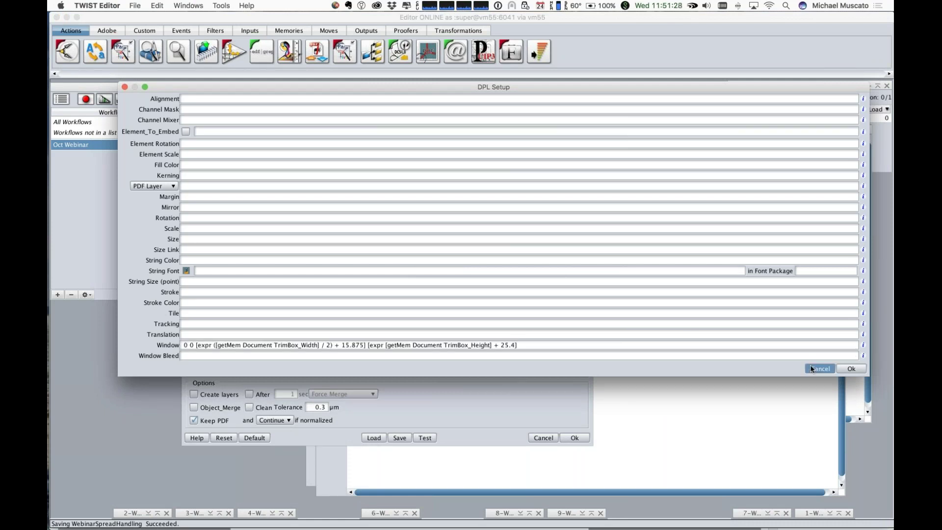
# Examine the full Window Bleed expression in the Page element's DPL setup, and close the MergeXP settings without saving.
pyautogui.click(240, 255)
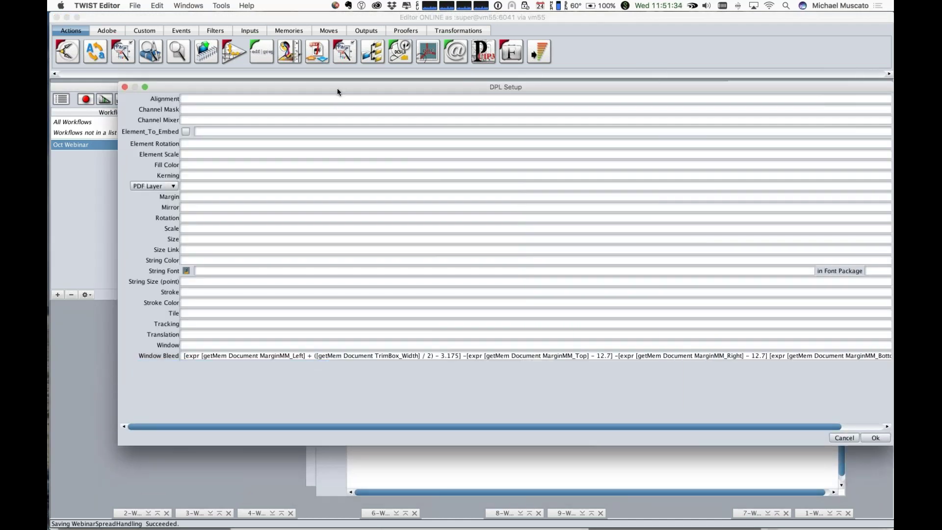
pyautogui.moveTo(332, 88); pyautogui.dragTo(266, 109)
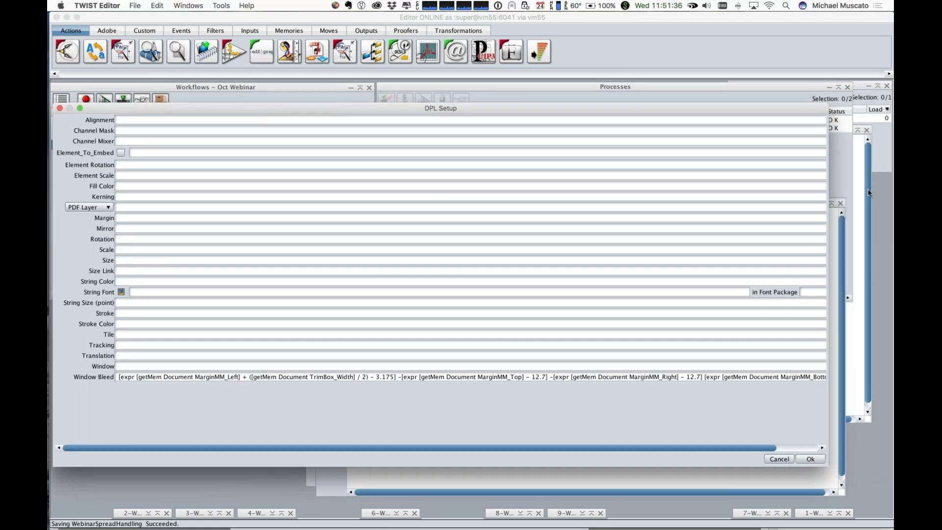
pyautogui.moveTo(890, 159); pyautogui.dragTo(890, 159)
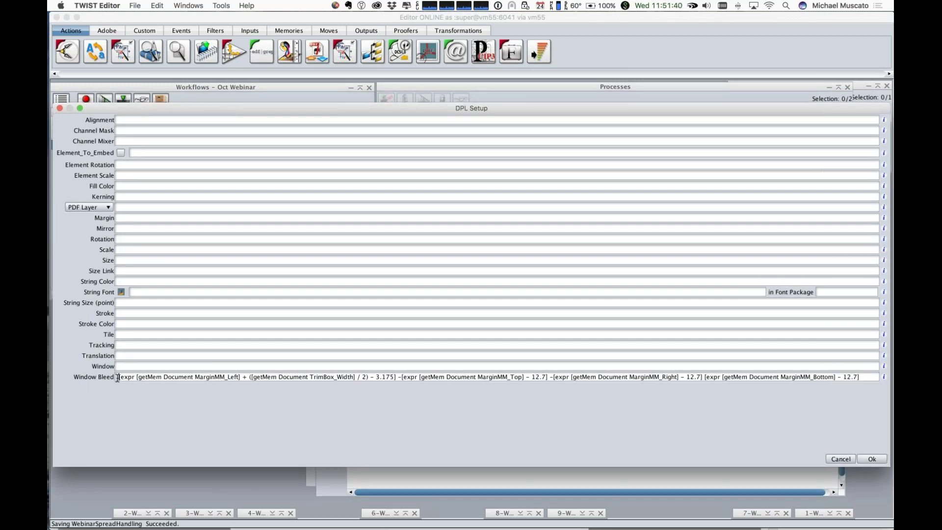
pyautogui.tripleClick(118, 378)
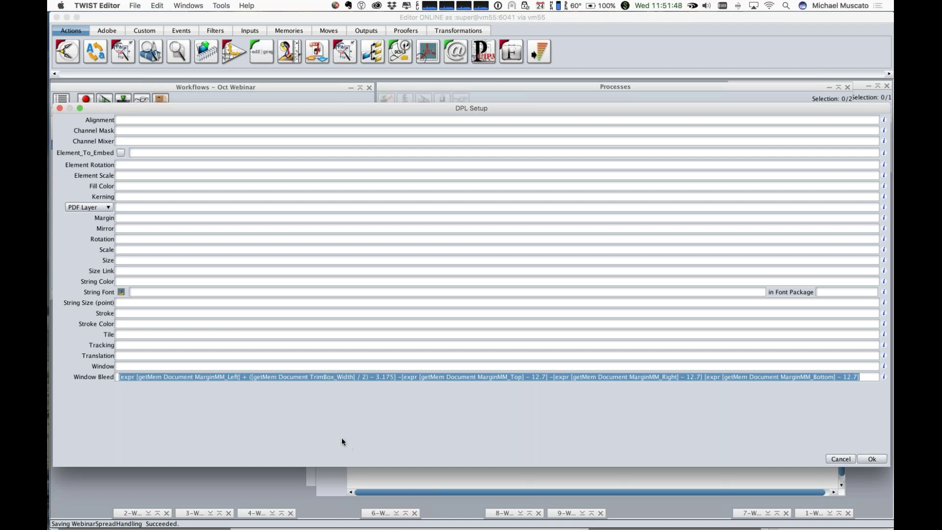
pyautogui.click(842, 460)
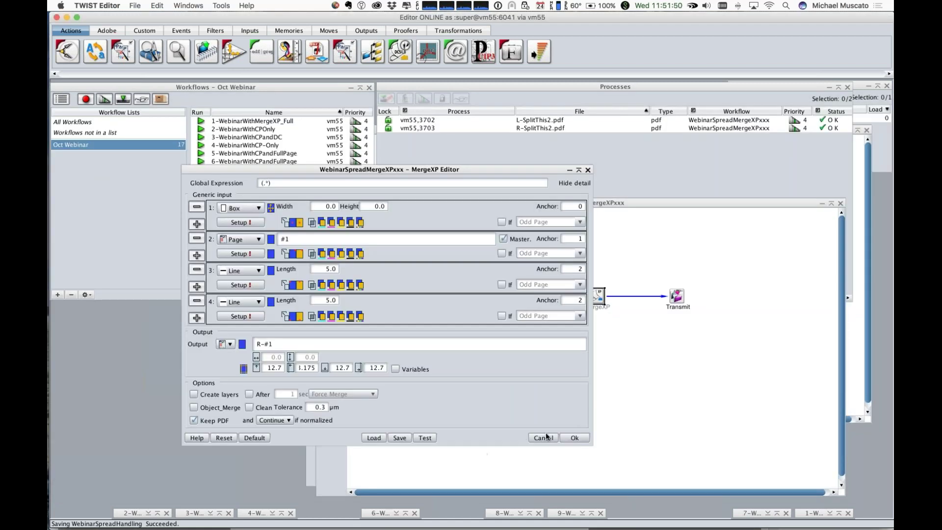
pyautogui.click(545, 438)
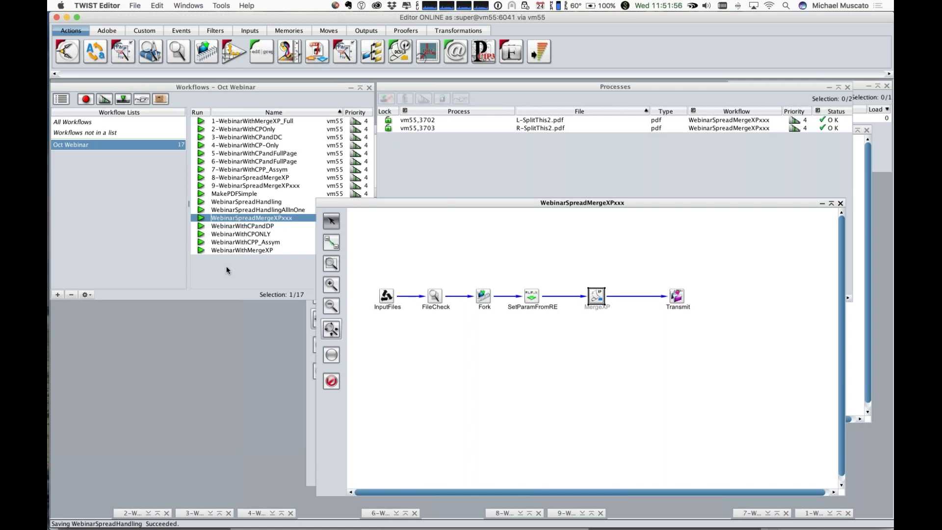
# Open the 8-WebinarSpreadMergeXP workflow's MergeXP settings and bring up the Page element's DPL setup.
pyautogui.click(244, 234)
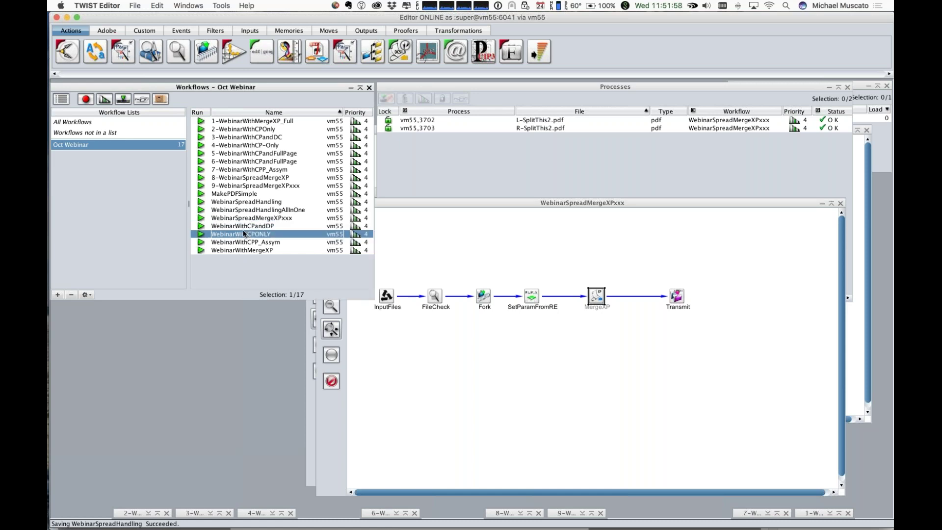
pyautogui.doubleClick(252, 180)
pyautogui.doubleClick(612, 215)
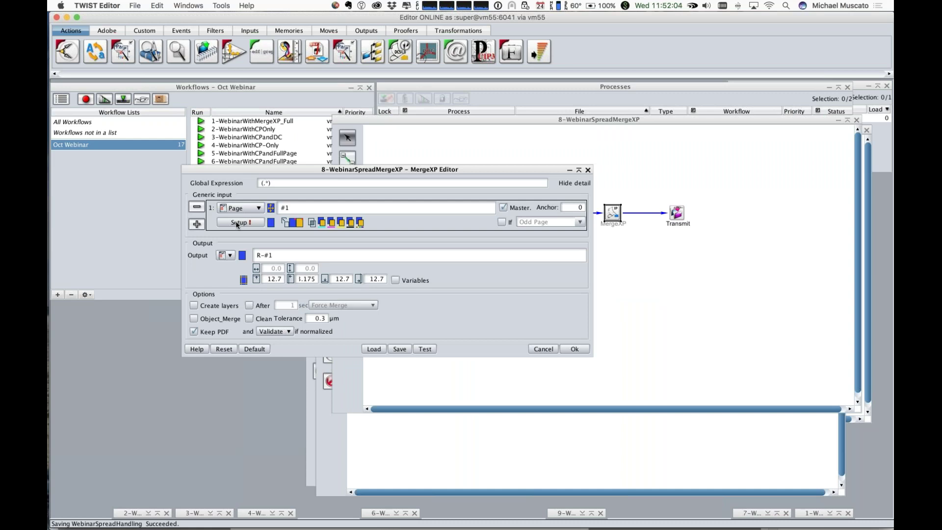
pyautogui.click(240, 223)
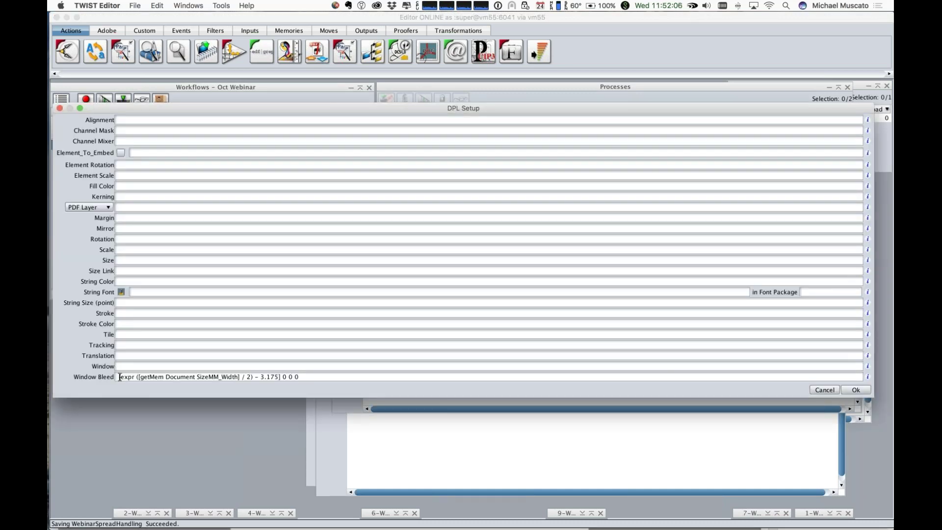
# Examine each of the four terms in the Page element's Window Bleed expression, and close the MergeXP settings without saving.
pyautogui.moveTo(299, 376); pyautogui.dragTo(279, 375)
pyautogui.click(281, 376)
pyautogui.doubleClick(284, 377)
pyautogui.click(285, 376)
pyautogui.doubleClick(285, 376)
pyautogui.doubleClick(296, 376)
pyautogui.click(832, 390)
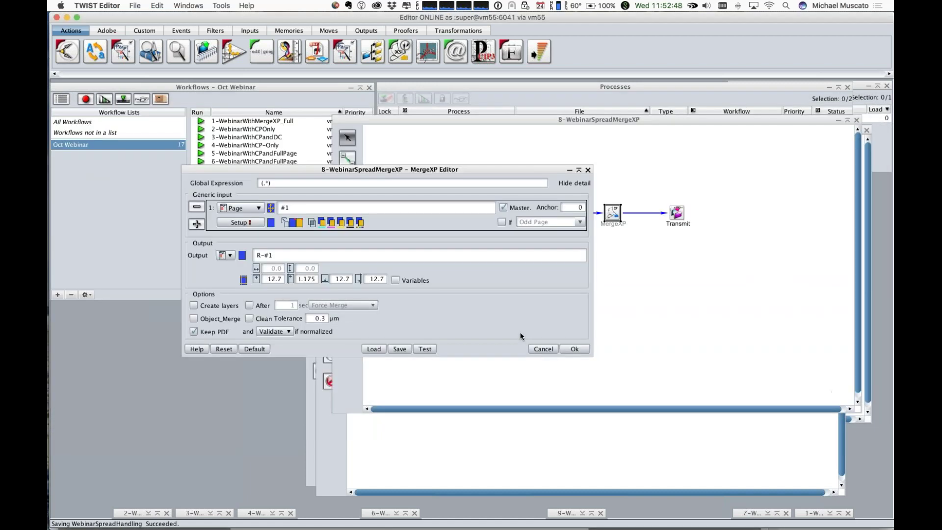
pyautogui.click(540, 349)
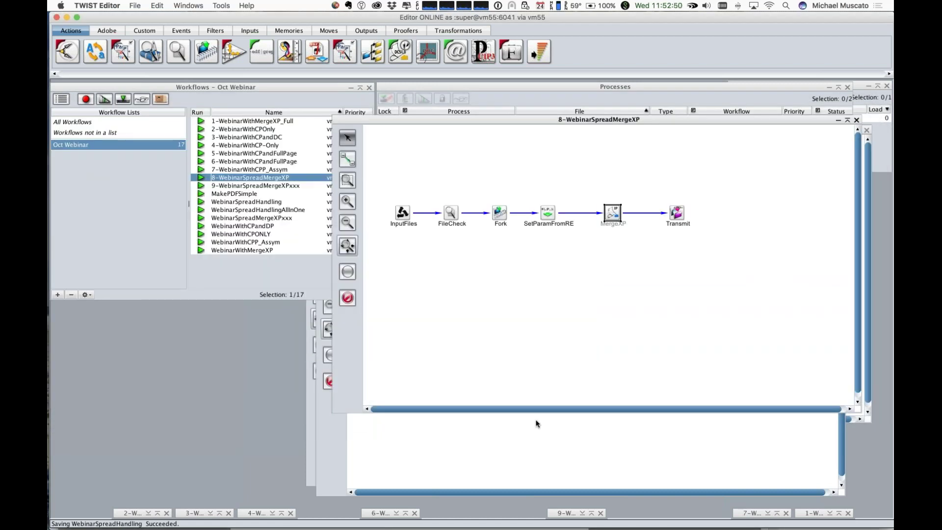
# Open the 9-WebinarSpreadMergeXPxxx workflow's MergeXP settings and load the saved SplitRightV3 settings.
pyautogui.doubleClick(251, 187)
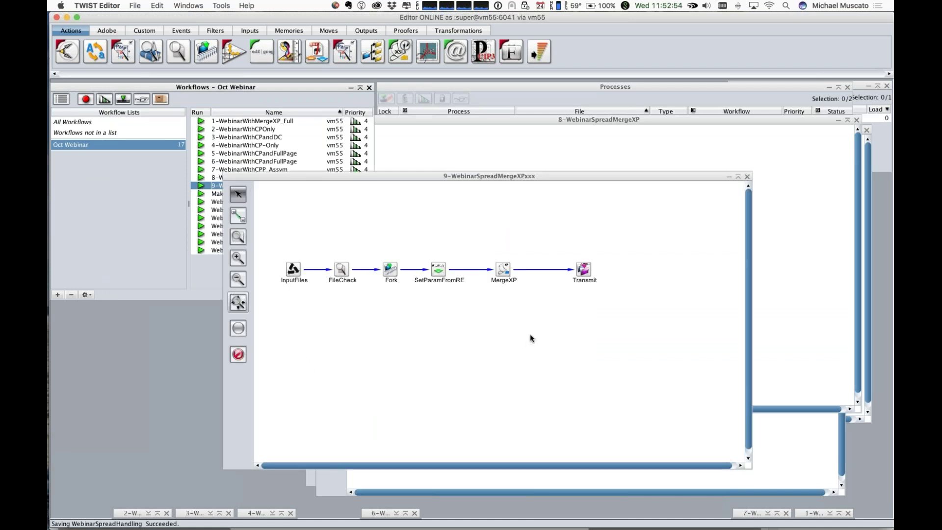
pyautogui.doubleClick(504, 272)
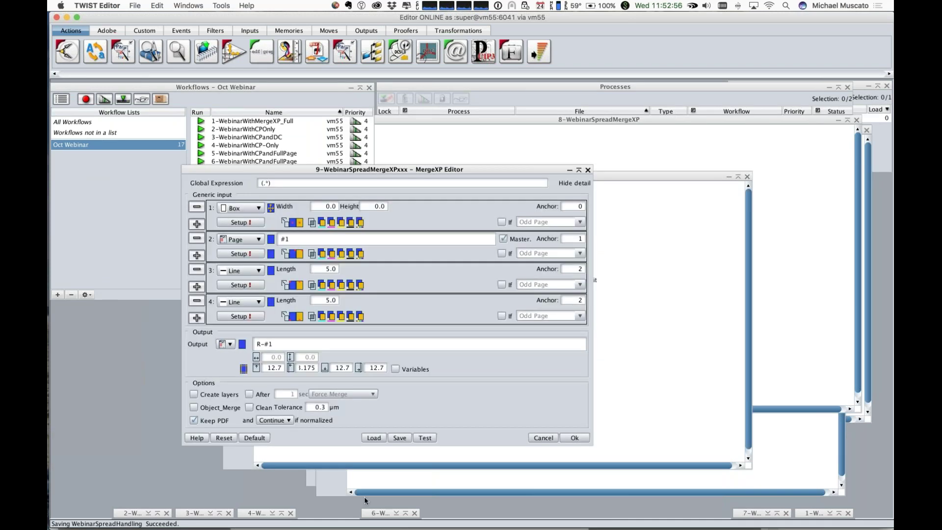
pyautogui.click(373, 437)
pyautogui.click(483, 256)
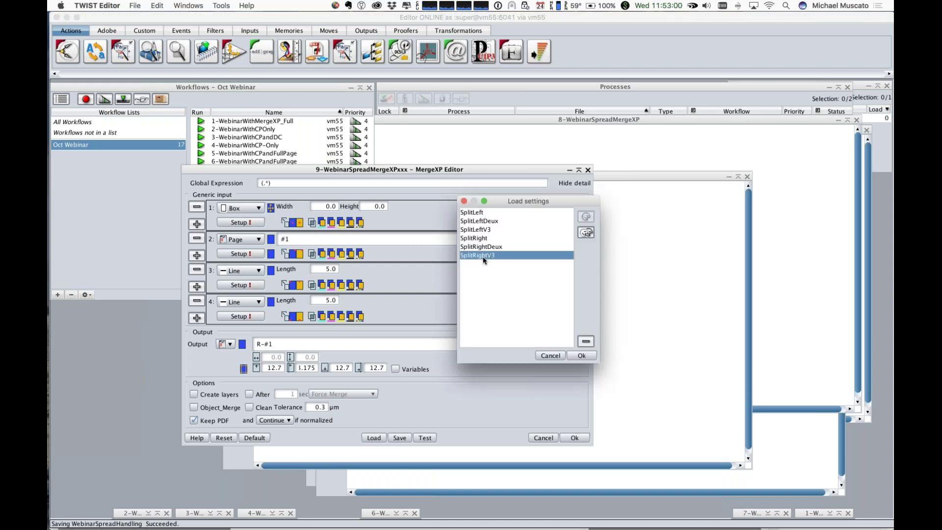
pyautogui.click(581, 355)
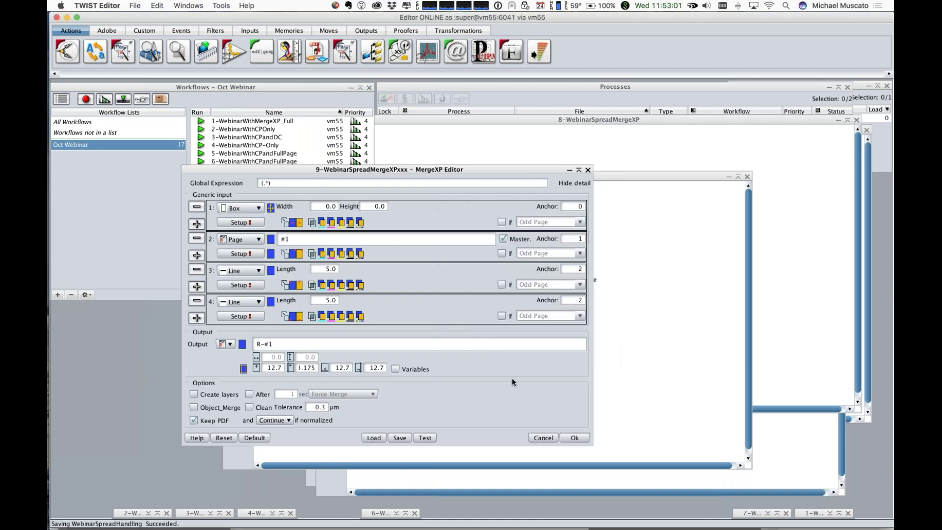
# Open the Page element's DPL setup, enlarge the dialog, and highlight the MarginMM_Top term in the Window Bleed expression.
pyautogui.click(224, 255)
pyautogui.moveTo(313, 394); pyautogui.dragTo(880, 463)
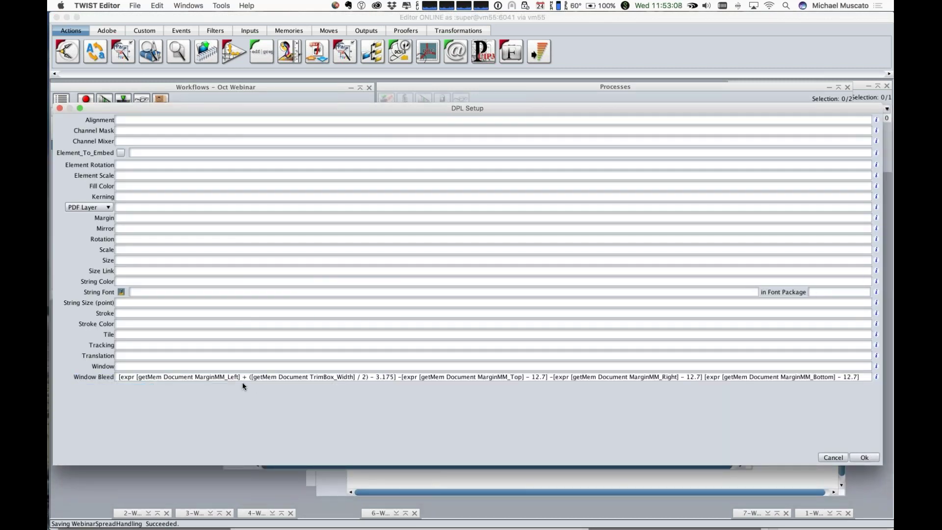
pyautogui.click(397, 377)
pyautogui.moveTo(424, 376); pyautogui.dragTo(547, 377)
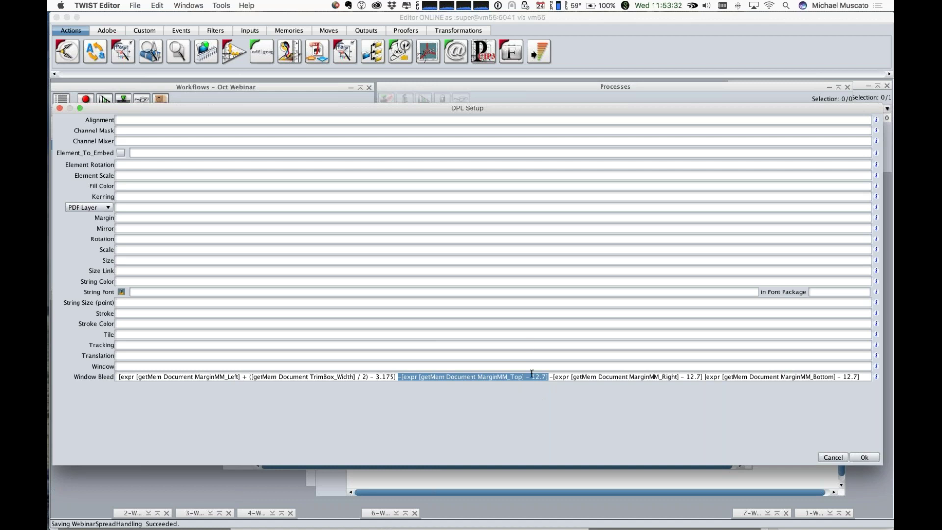
# Switch to InDesign and undo the crop changes to the placed right-page frame, back to the full spread.
pyautogui.press('super+Tab')
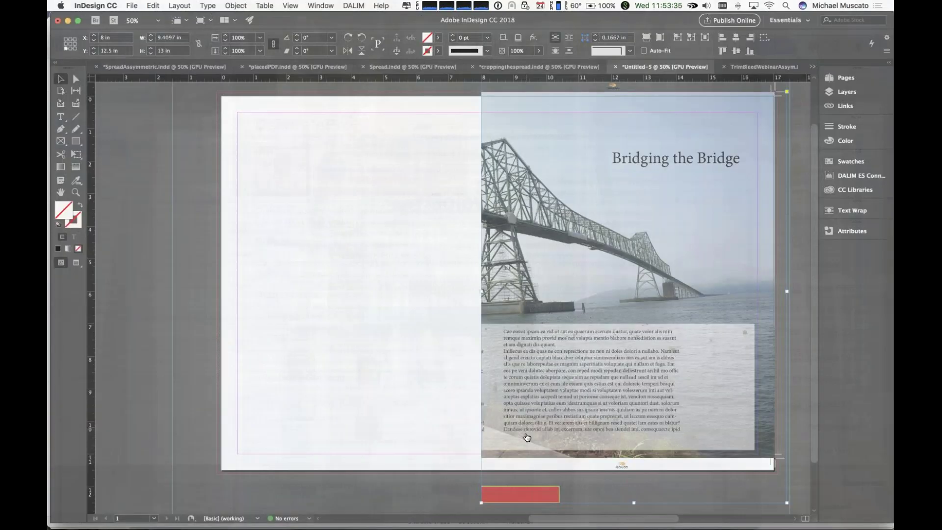
pyautogui.press('super+z')
pyautogui.press('super+z')
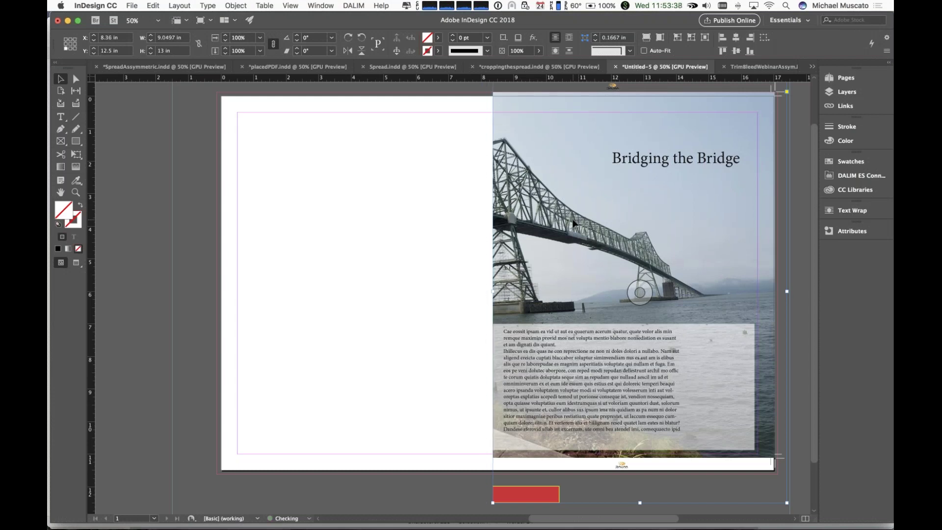
pyautogui.press('super+z')
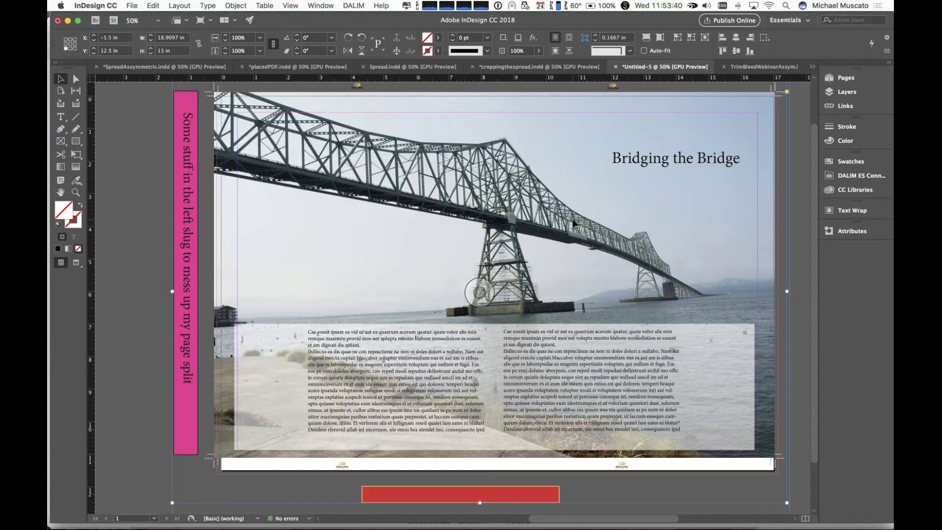
# Crop the placed spread's bottom edge upward past the red slug bar, to a frame height of about 11.89 in.
pyautogui.scroll(1, 353, 189)
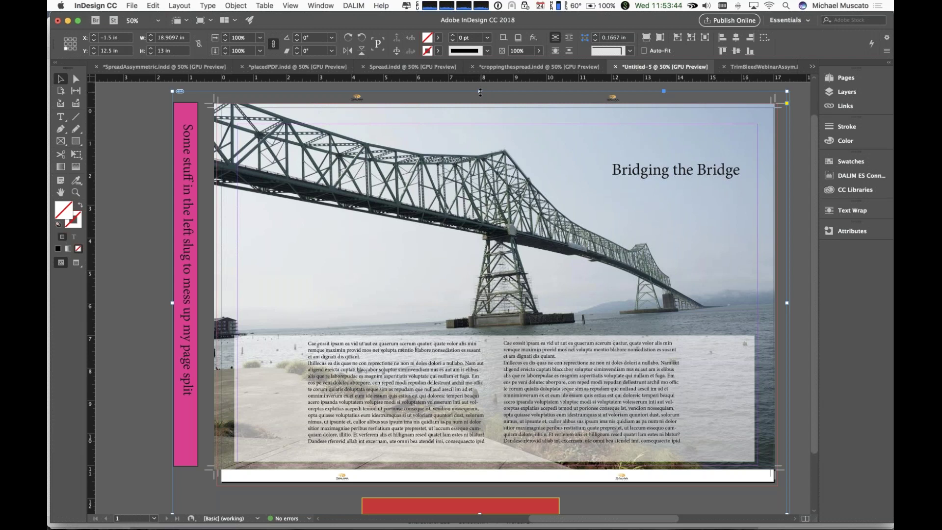
pyautogui.moveTo(479, 92)
pyautogui.mouseDown()
pyautogui.moveTo(479, 110)
pyautogui.moveTo(480, 91)
pyautogui.mouseUp()
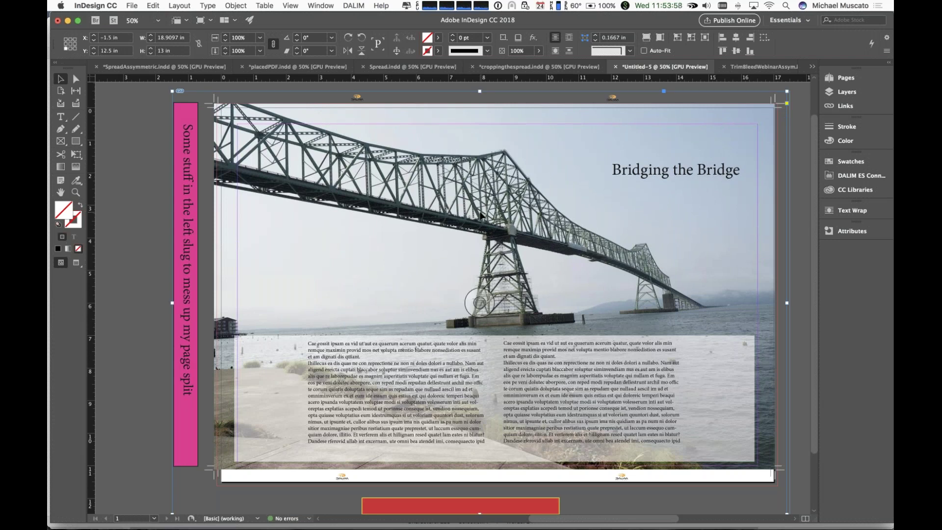
pyautogui.scroll(-1, 482, 216)
pyautogui.scroll(-2, 482, 215)
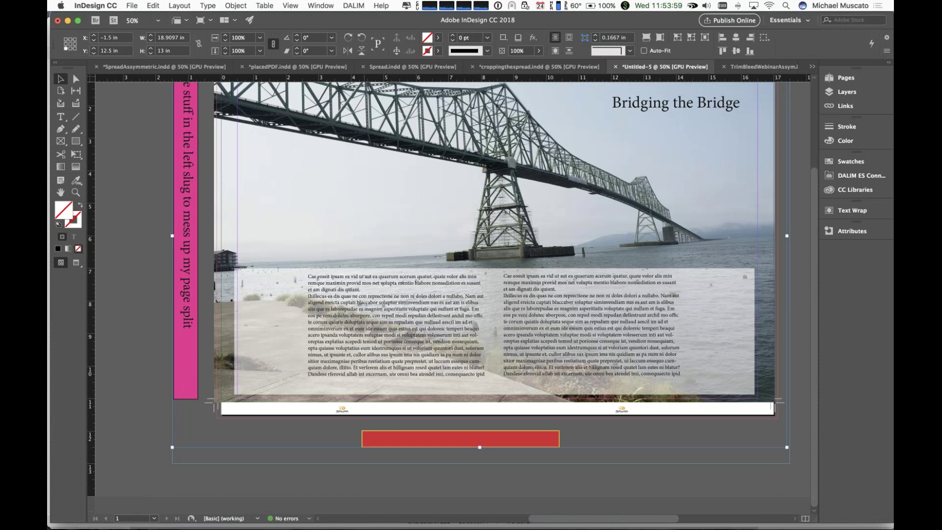
pyautogui.click(449, 485)
pyautogui.press('super+a')
pyautogui.moveTo(479, 449); pyautogui.dragTo(480, 411)
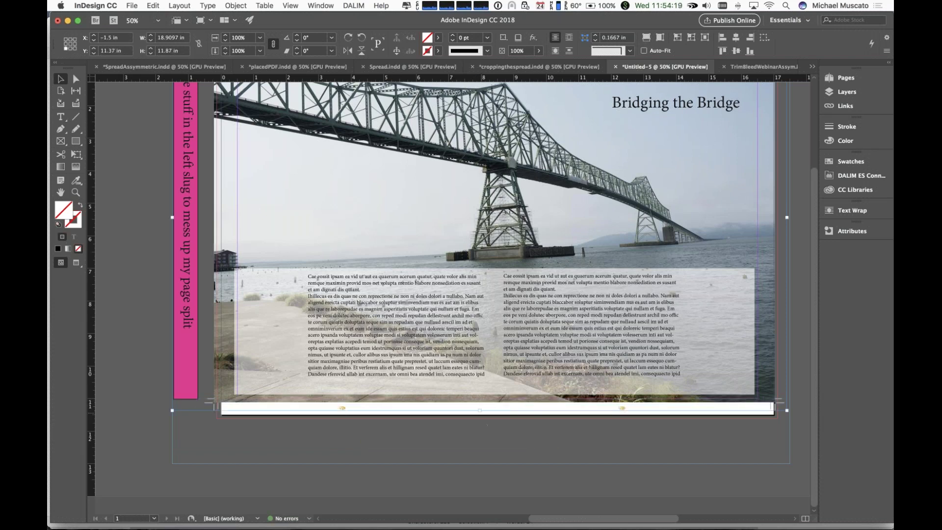
pyautogui.moveTo(480, 411); pyautogui.dragTo(480, 411)
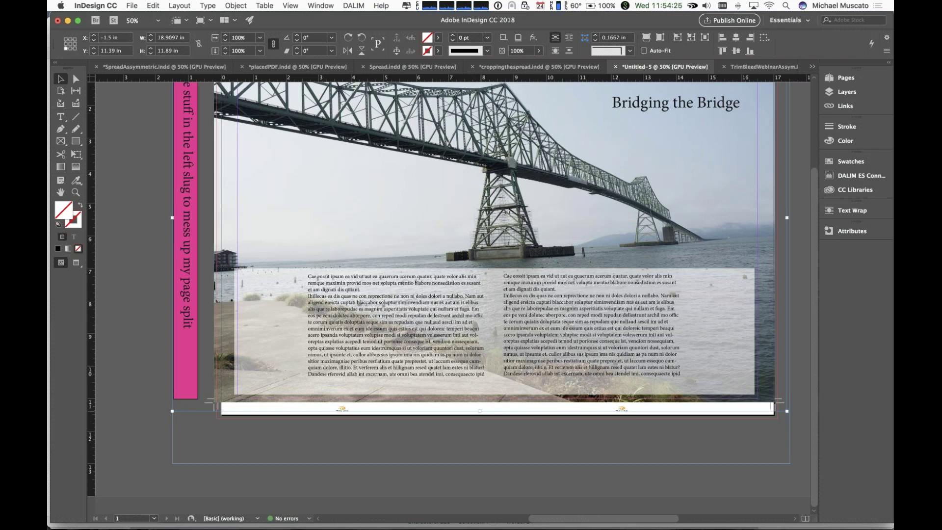
# Return to TWIST Editor, review the complete Window Bleed expression in the Page element's DPL setup, and close the MergeXP settings without saving.
pyautogui.press('super+Tab')
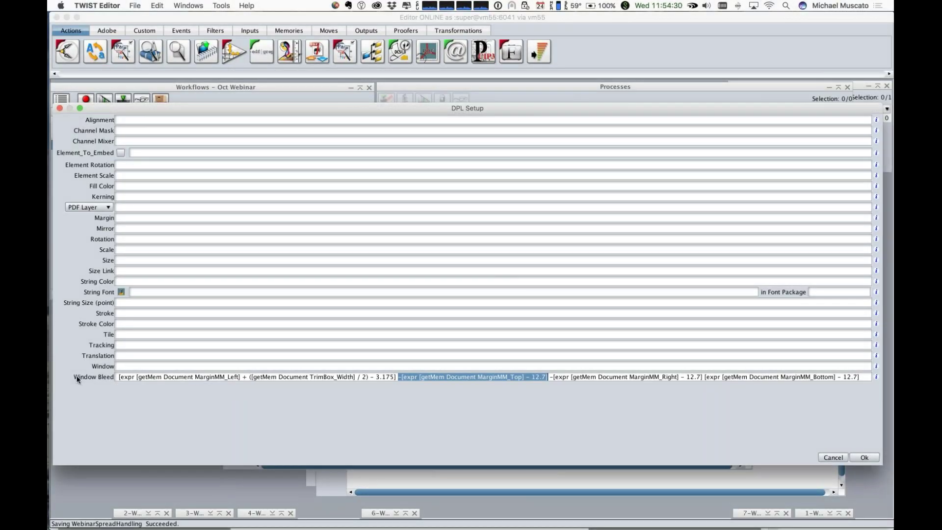
pyautogui.moveTo(118, 377); pyautogui.dragTo(886, 381)
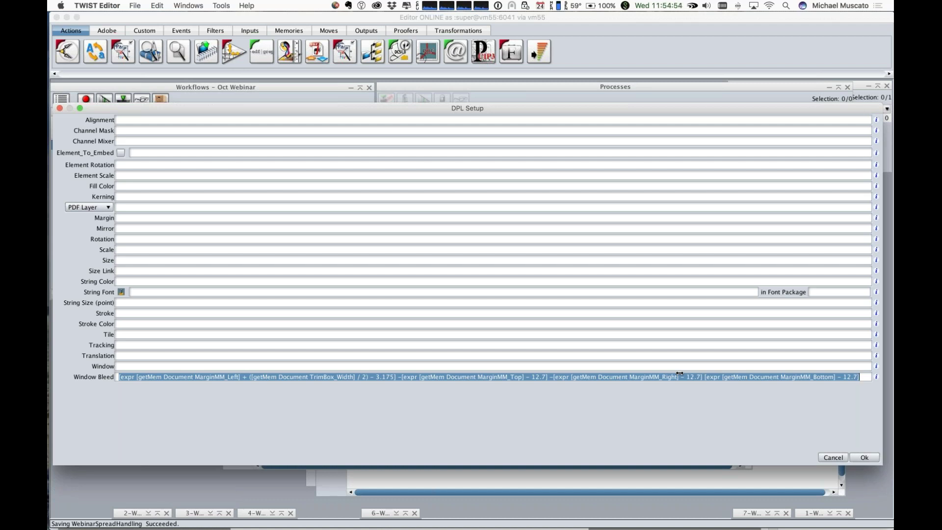
pyautogui.click(638, 377)
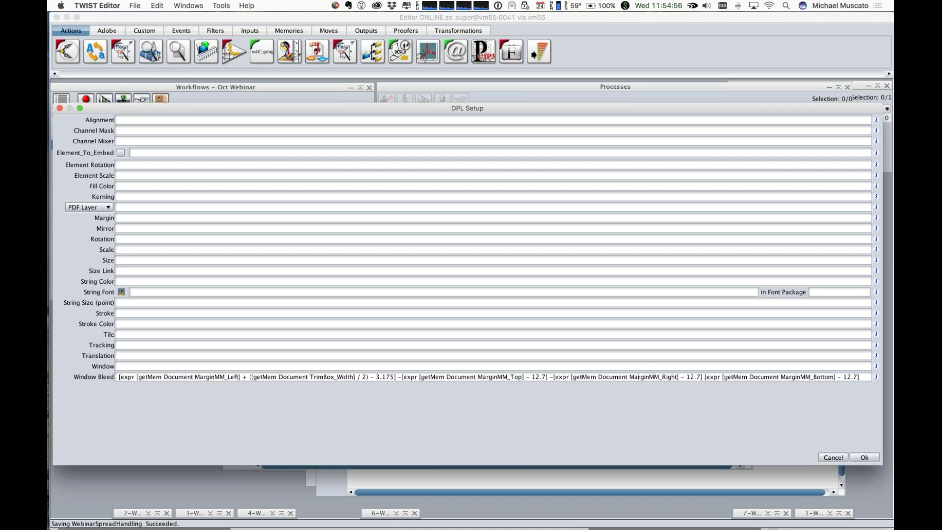
pyautogui.tripleClick(638, 376)
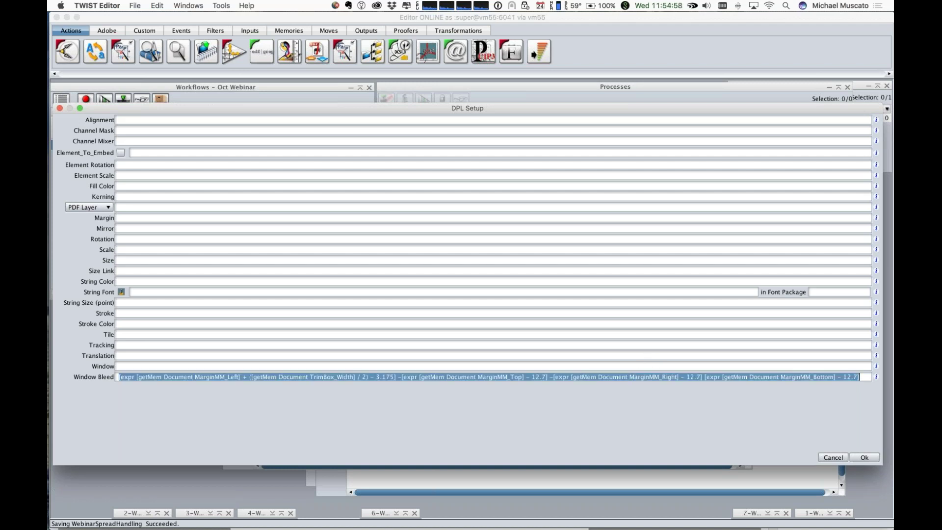
pyautogui.click(866, 377)
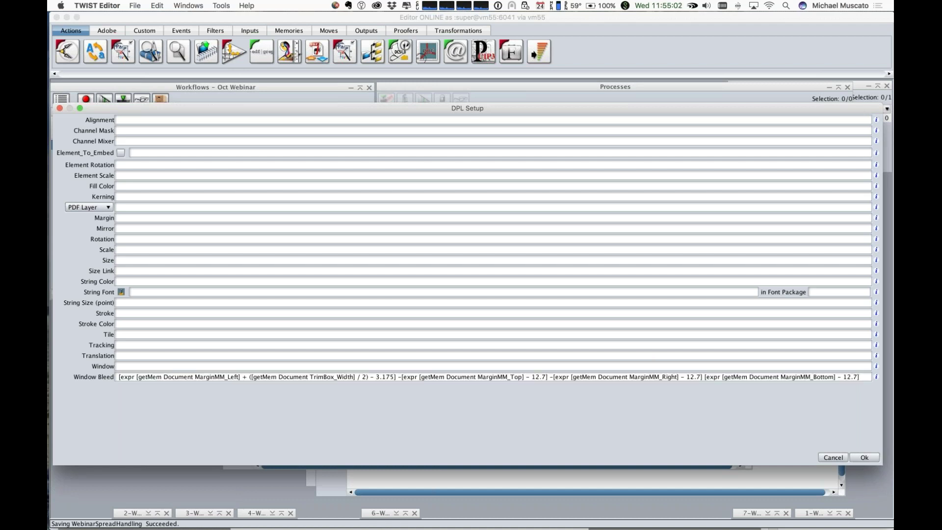
pyautogui.click(842, 377)
pyautogui.moveTo(843, 377); pyautogui.dragTo(856, 377)
pyautogui.moveTo(859, 377); pyautogui.dragTo(63, 366)
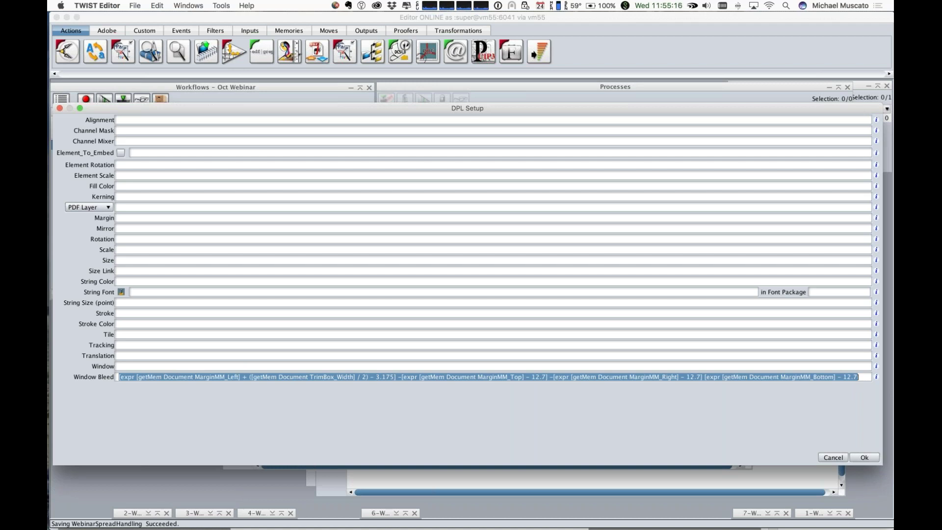
pyautogui.click(833, 458)
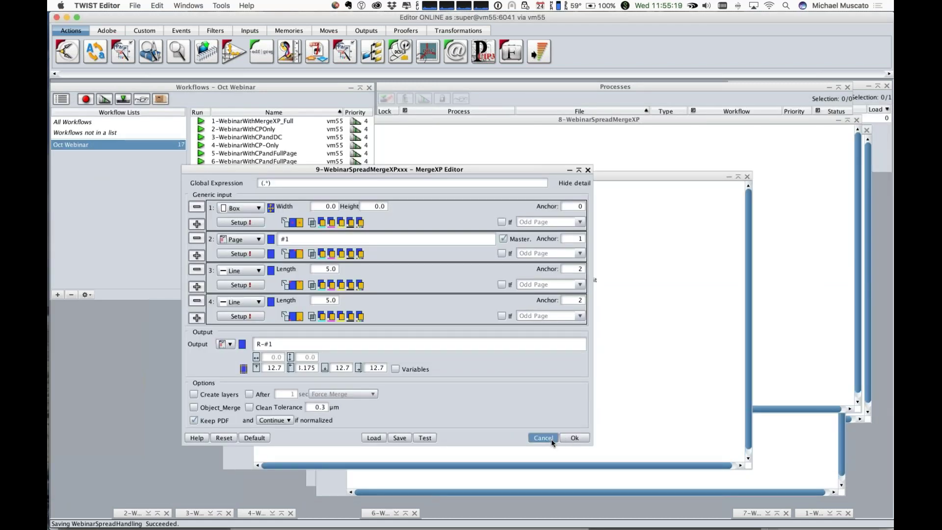
pyautogui.click(551, 437)
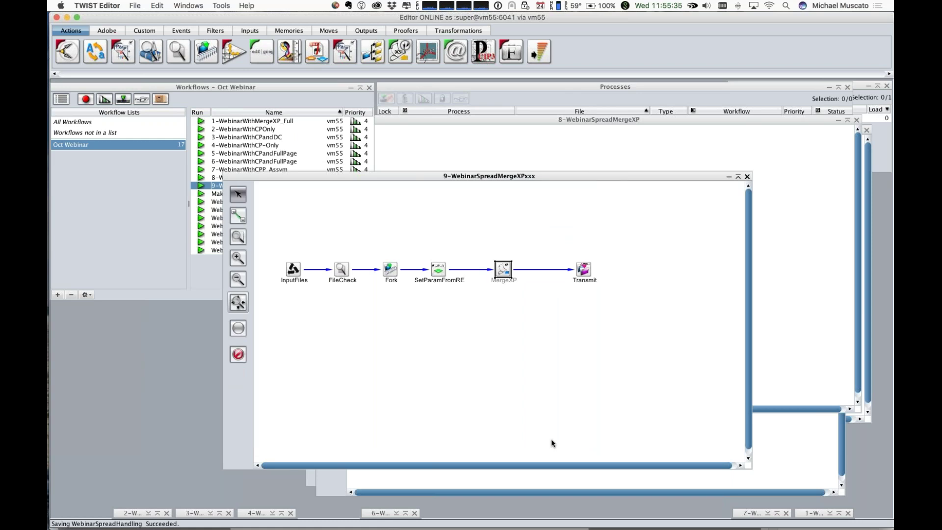
# Reopen workflow 9's MergeXP settings, check the Page element's embed option and Window Bleed expression, and close without saving.
pyautogui.doubleClick(504, 270)
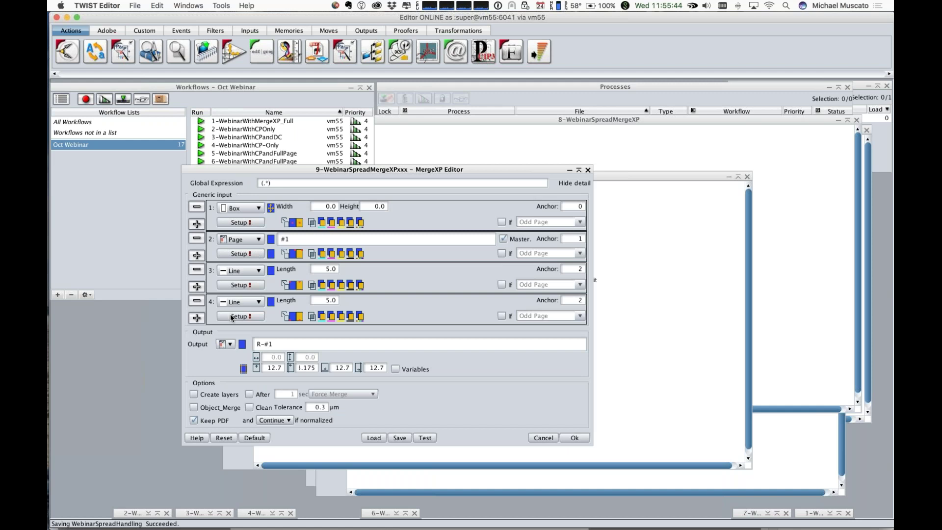
pyautogui.click(242, 254)
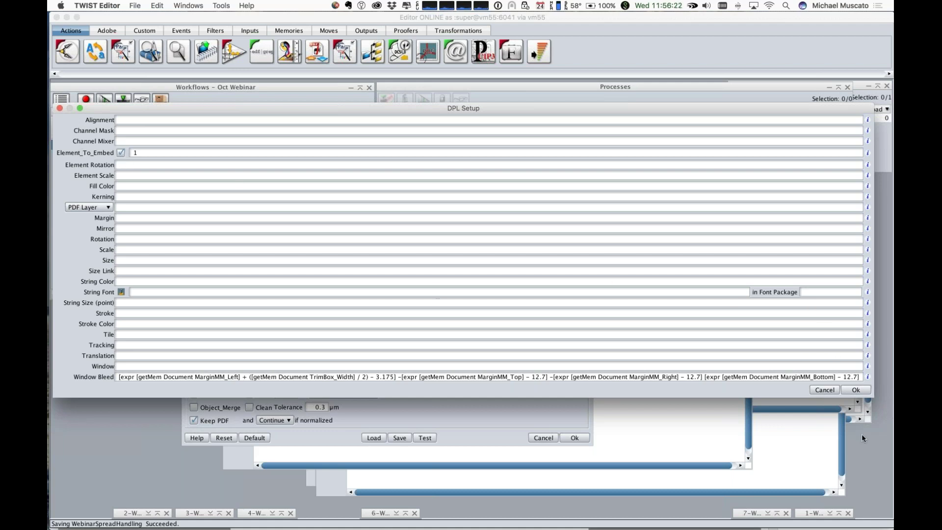
pyautogui.click(825, 389)
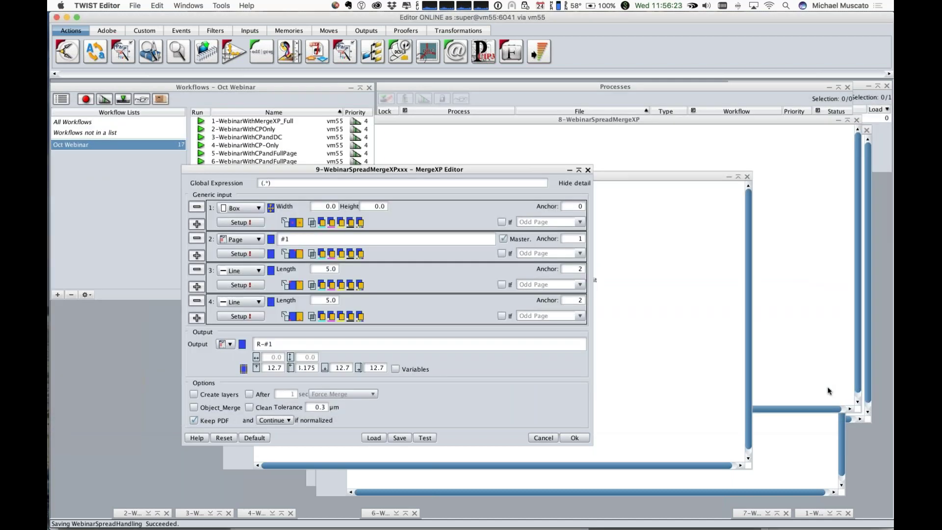
pyautogui.click(543, 437)
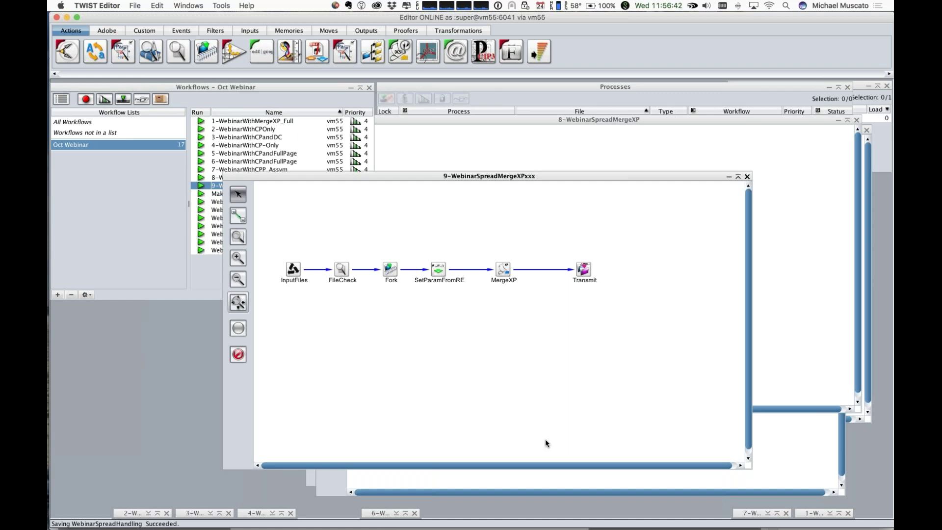
# Open the AutoTrim transformation's settings, move the dialog clear, and examine the TrimBox Detection and Double-Page Split options.
pyautogui.moveTo(48, 80)
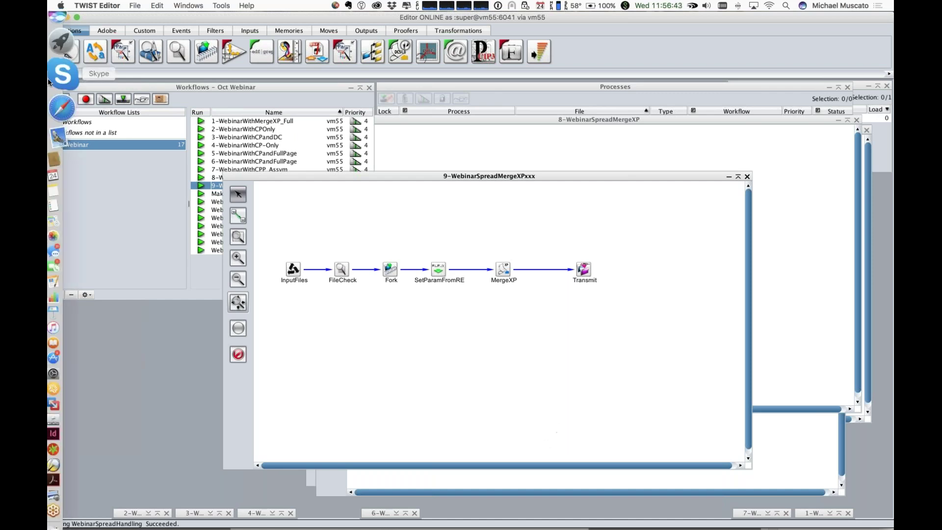
pyautogui.click(475, 32)
pyautogui.click(70, 55)
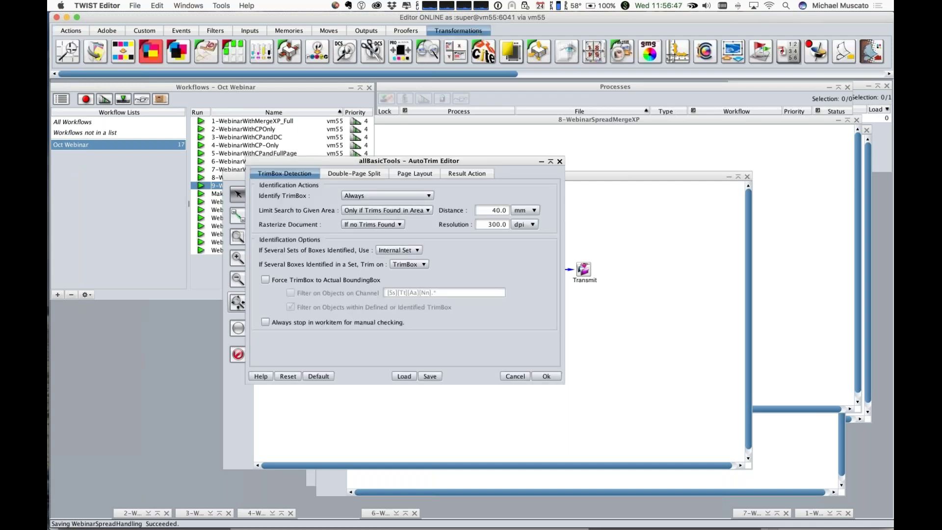
pyautogui.moveTo(352, 160); pyautogui.dragTo(391, 211)
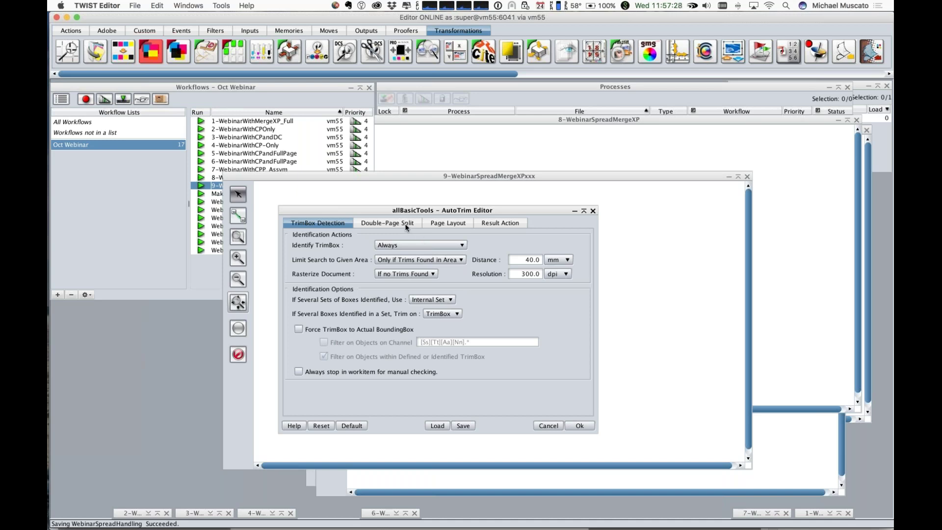
pyautogui.click(406, 224)
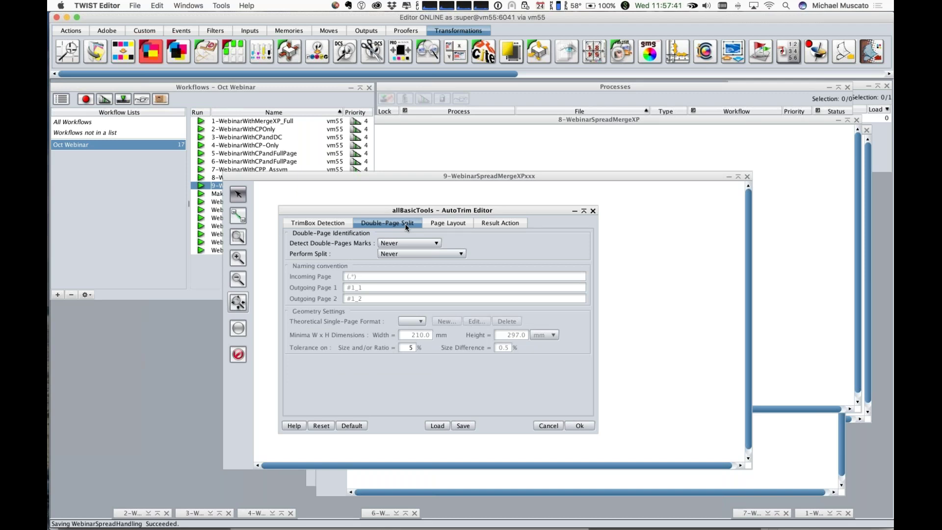
# In AutoTrim's double-page split settings, set Detect Double-Pages Marks to Always and Perform Split to If Double-Page Identified.
pyautogui.click(435, 243)
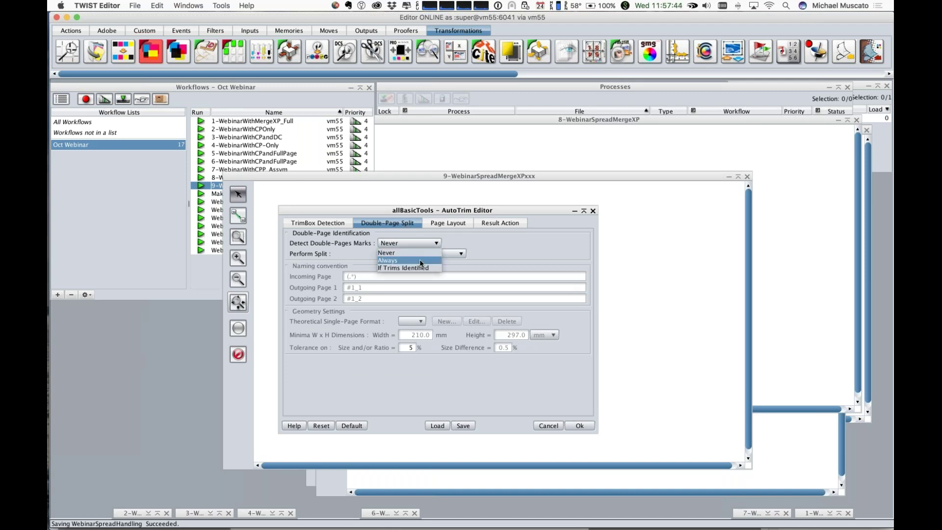
pyautogui.click(419, 259)
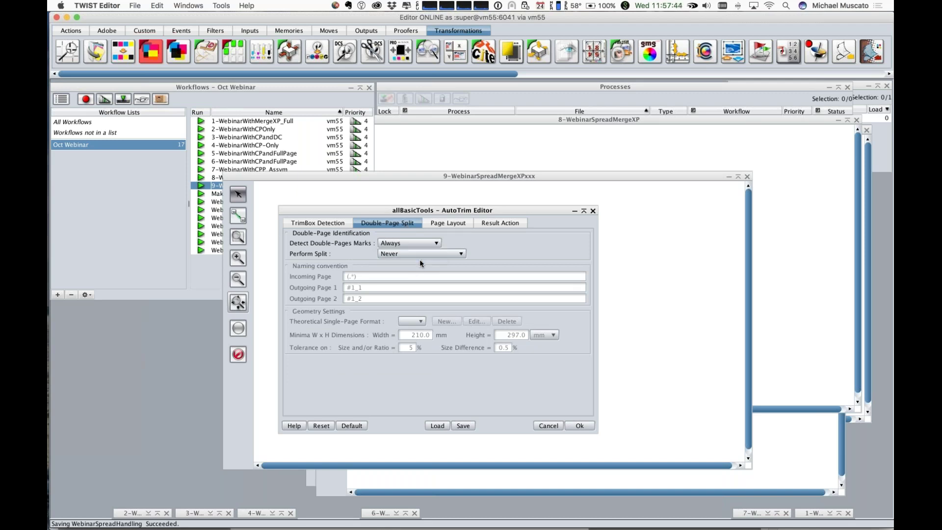
pyautogui.click(460, 255)
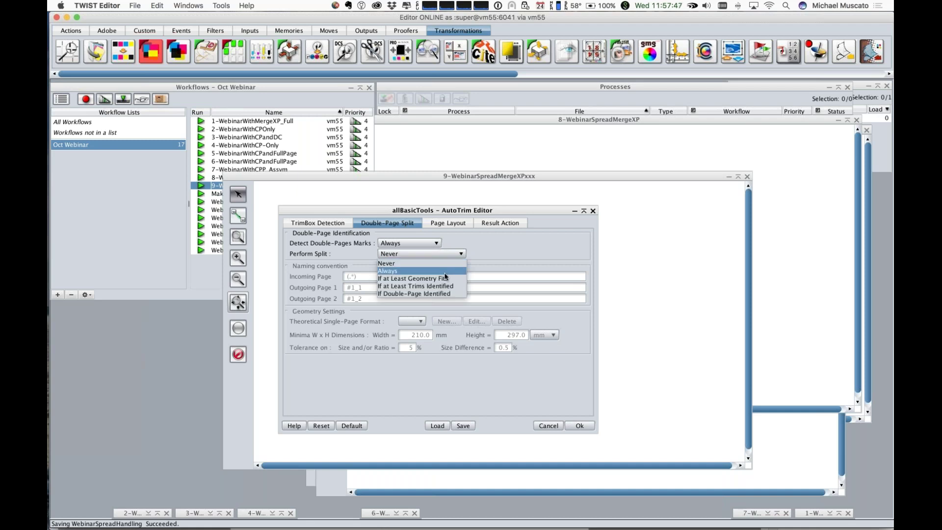
pyautogui.click(441, 294)
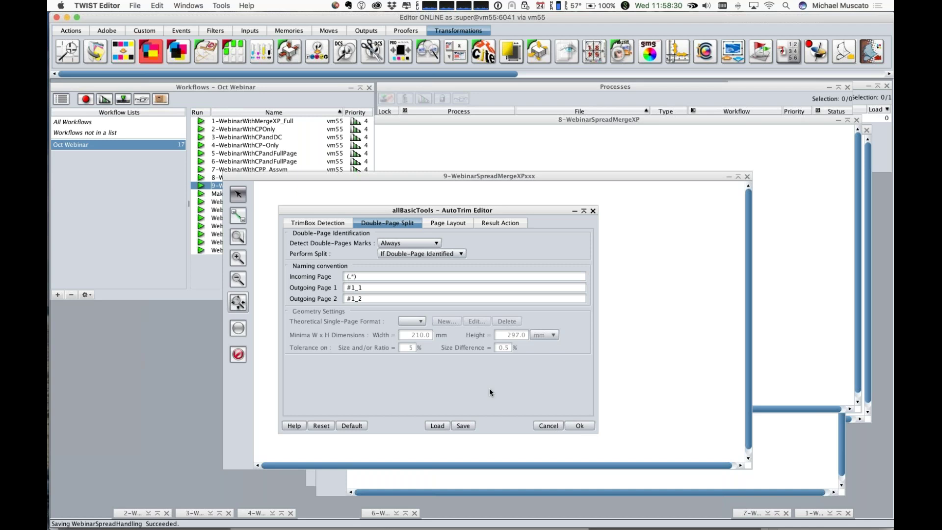
# In AutoTrim's TrimBox detection settings, try Never for Rasterize Document and switch it back to If no Trims Found.
pyautogui.click(324, 223)
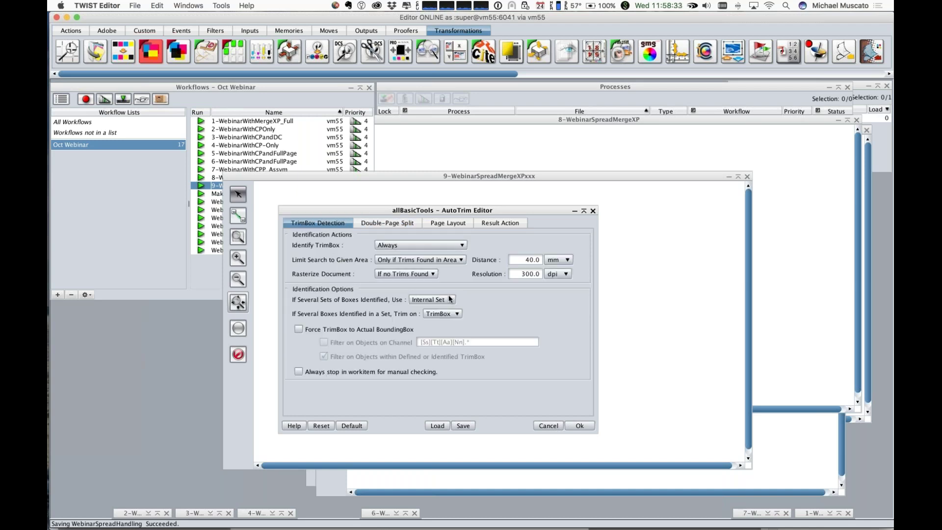
pyautogui.click(434, 274)
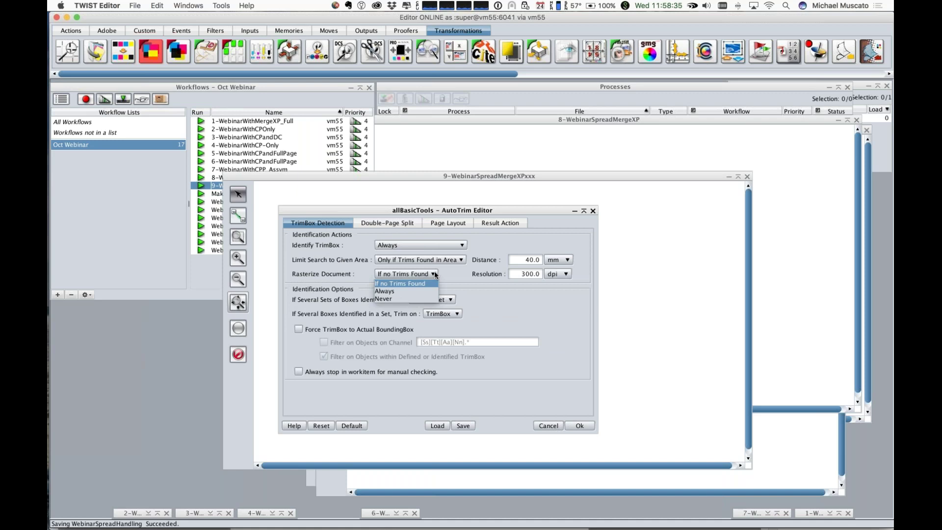
pyautogui.click(435, 274)
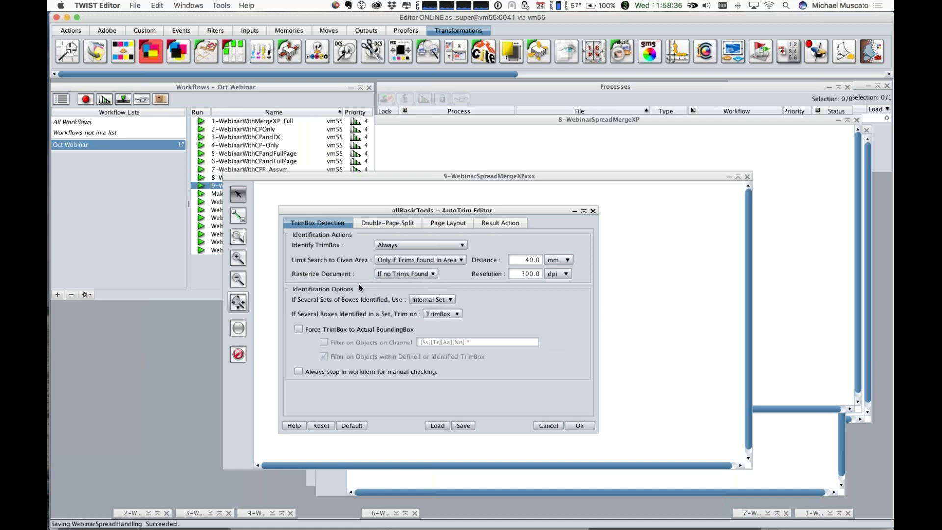
pyautogui.click(434, 274)
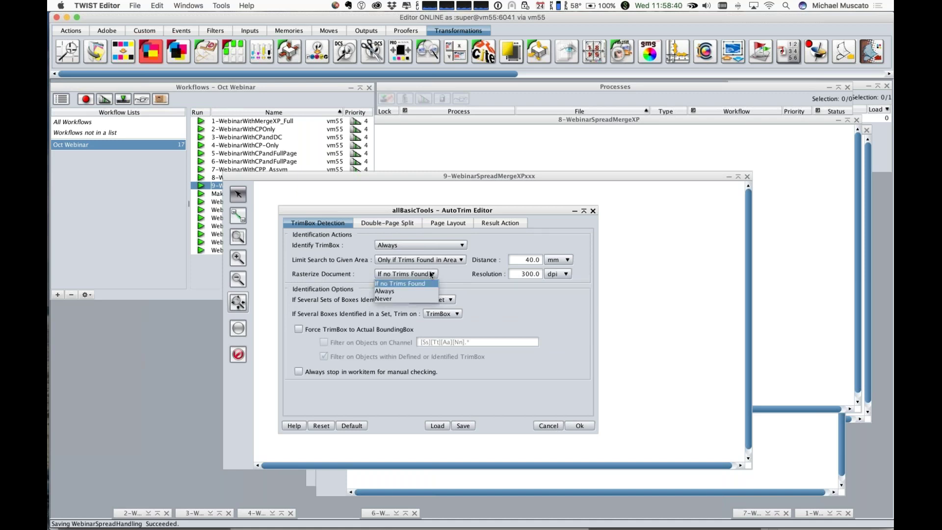
pyautogui.click(407, 299)
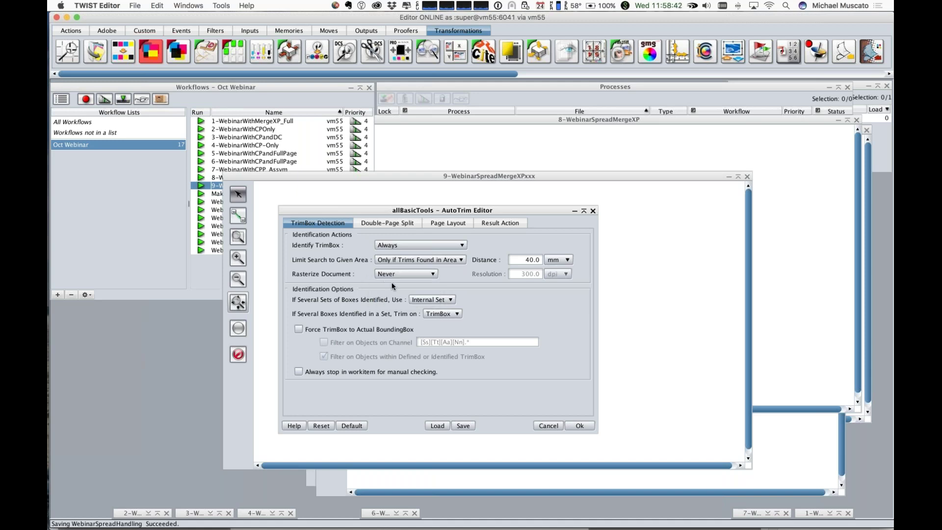
pyautogui.click(407, 275)
pyautogui.click(403, 281)
# Review AutoTrim's Result Action options and close the AutoTrim settings without saving.
pyautogui.click(497, 222)
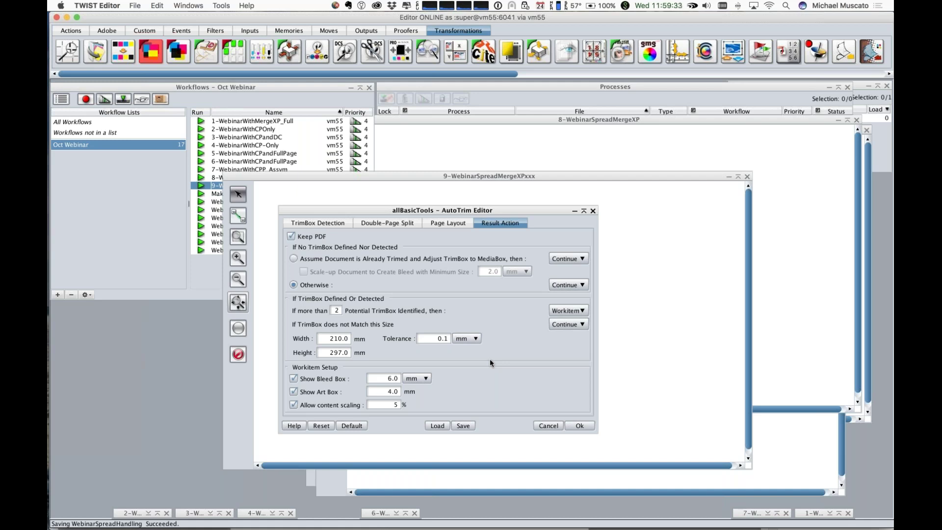
pyautogui.click(549, 425)
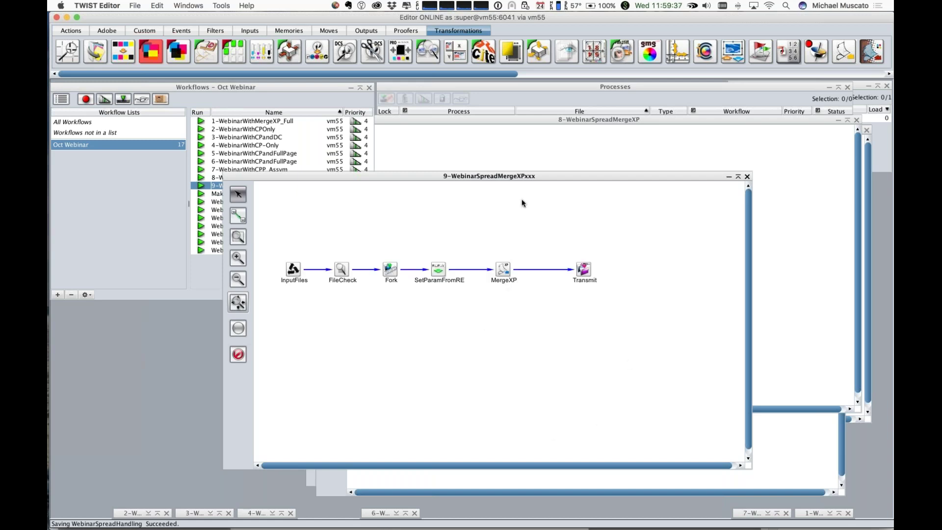
# Move workflow 9's window aside, examine the Window Bleed expression of its MergeXP Page element, and close the settings without saving.
pyautogui.moveTo(508, 178); pyautogui.dragTo(376, 196)
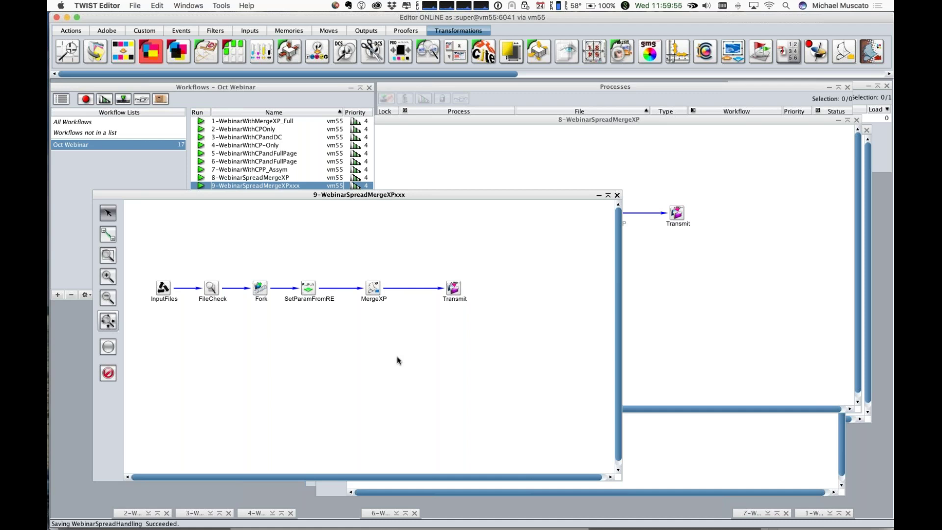
pyautogui.click(369, 290)
pyautogui.doubleClick(369, 289)
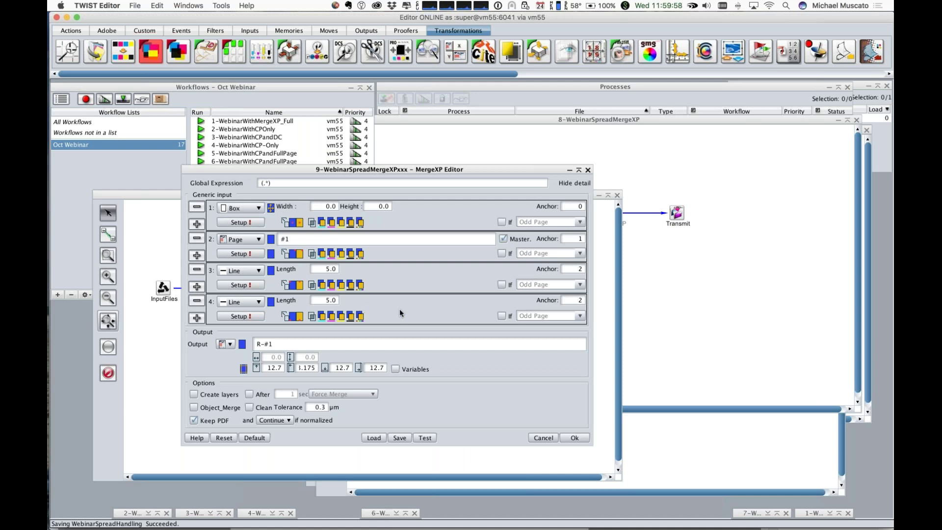
pyautogui.click(238, 253)
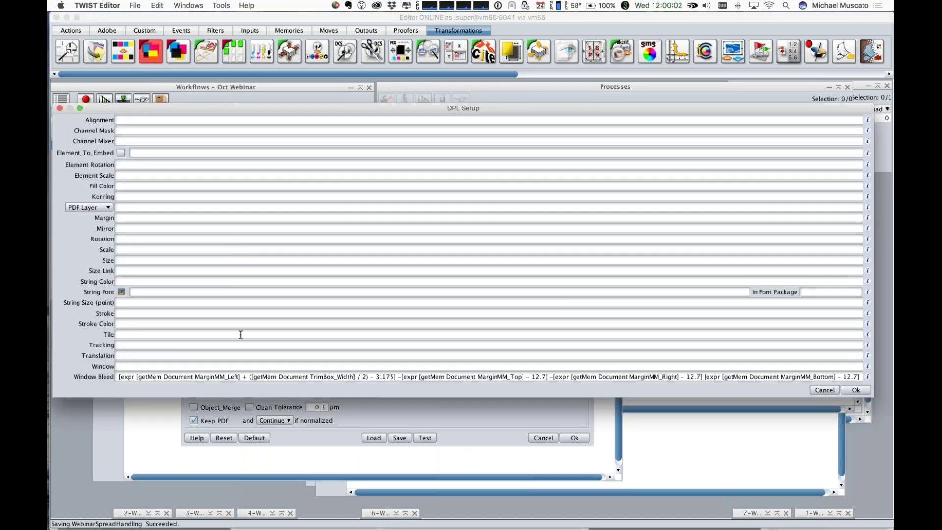
pyautogui.click(146, 377)
pyautogui.hotkey('shift', 'End')
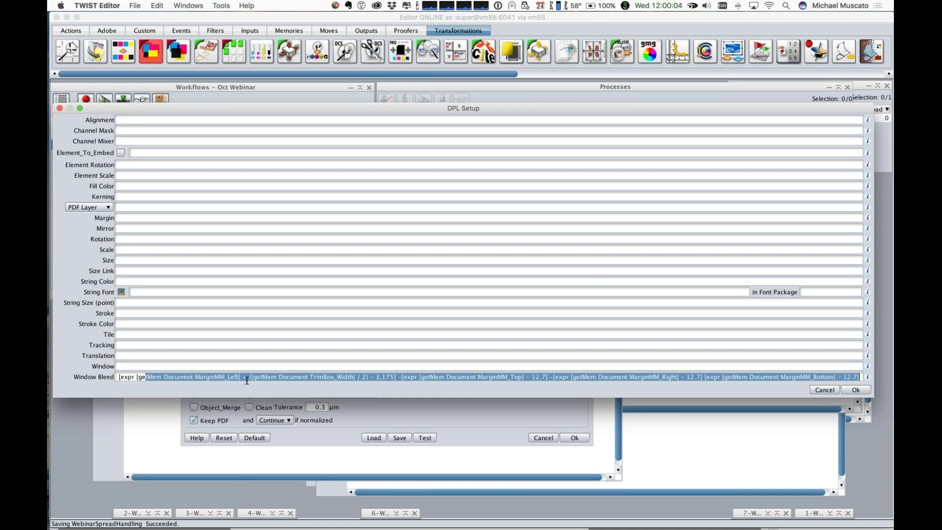
pyautogui.moveTo(357, 377); pyautogui.dragTo(604, 376)
pyautogui.click(599, 377)
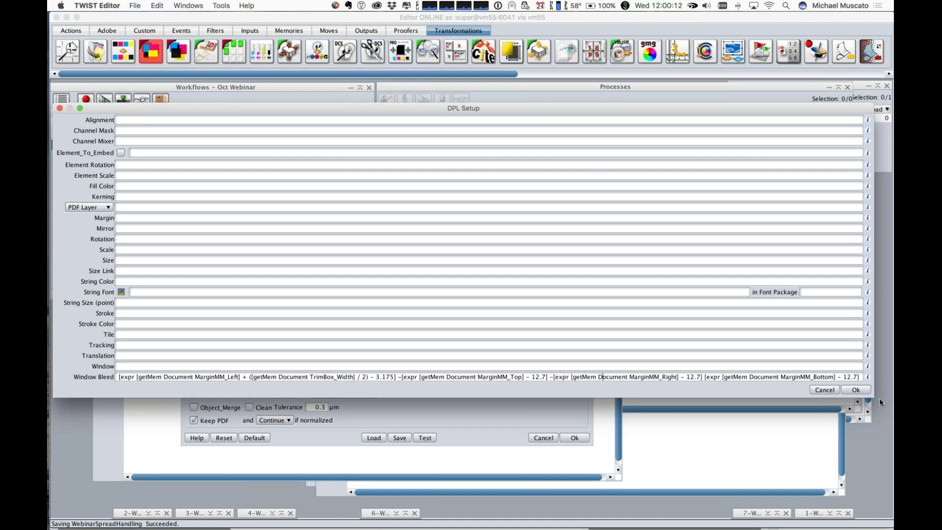
pyautogui.click(817, 391)
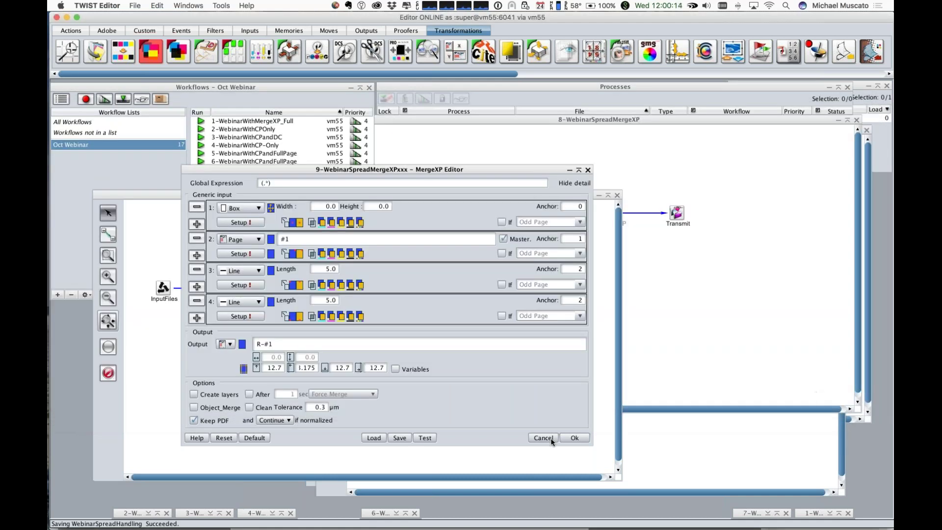
pyautogui.click(543, 437)
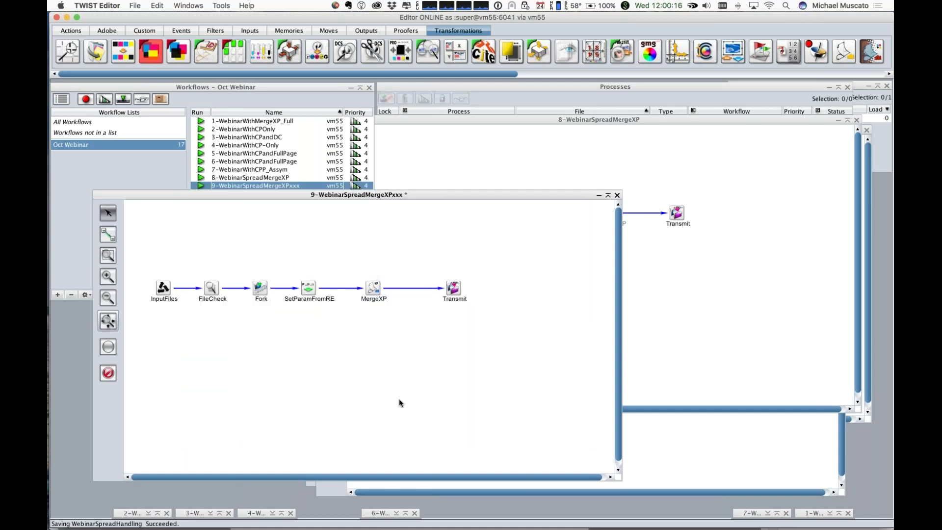
# Bring the workflow 8 and unnumbered WebinarSpreadMergeXPxxx windows forward to compare their layouts, and return to workflow 9's window.
pyautogui.click(374, 290)
pyautogui.click(688, 299)
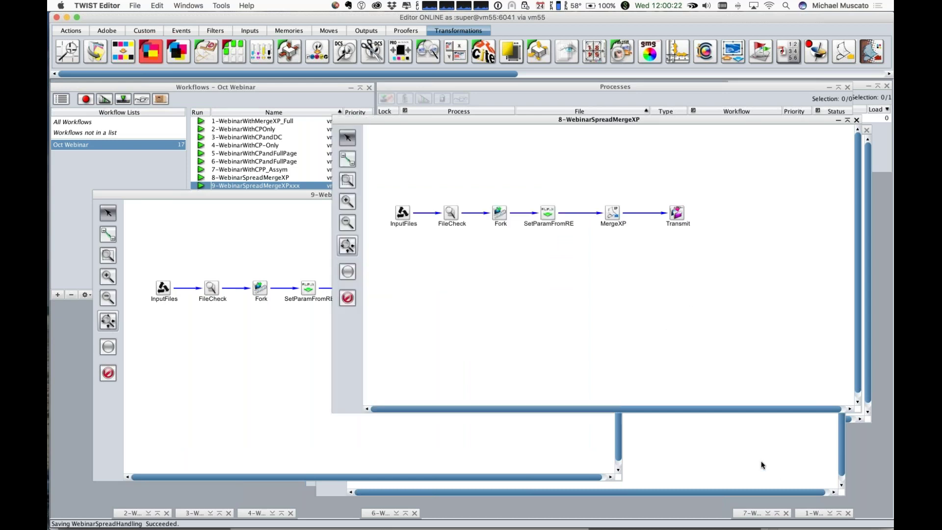
pyautogui.click(746, 461)
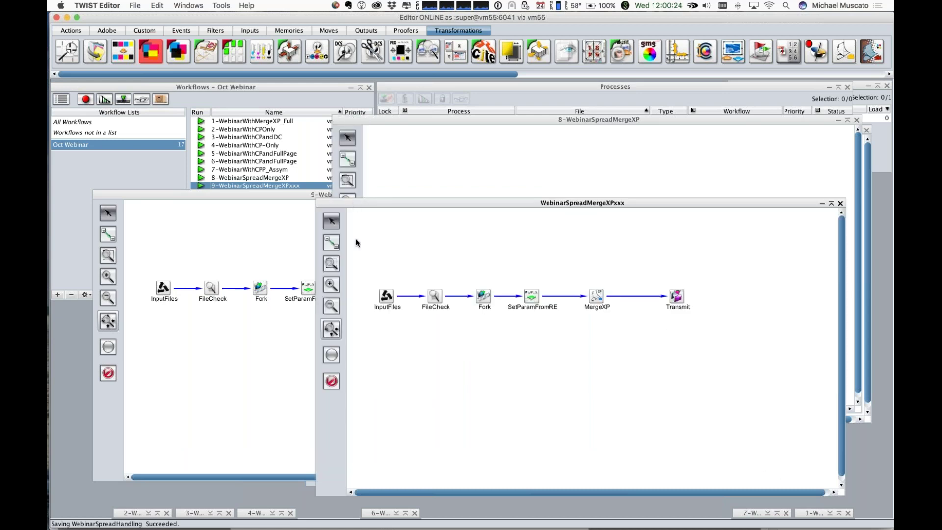
pyautogui.click(314, 380)
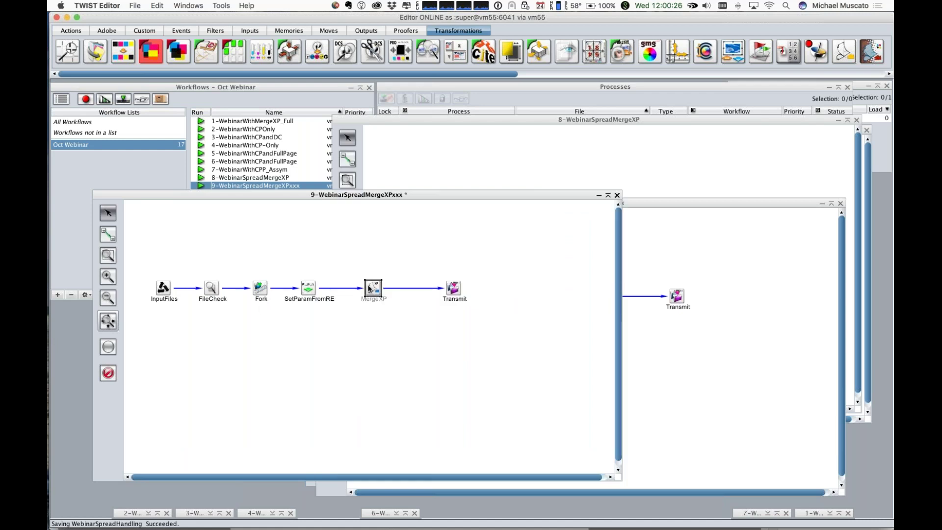